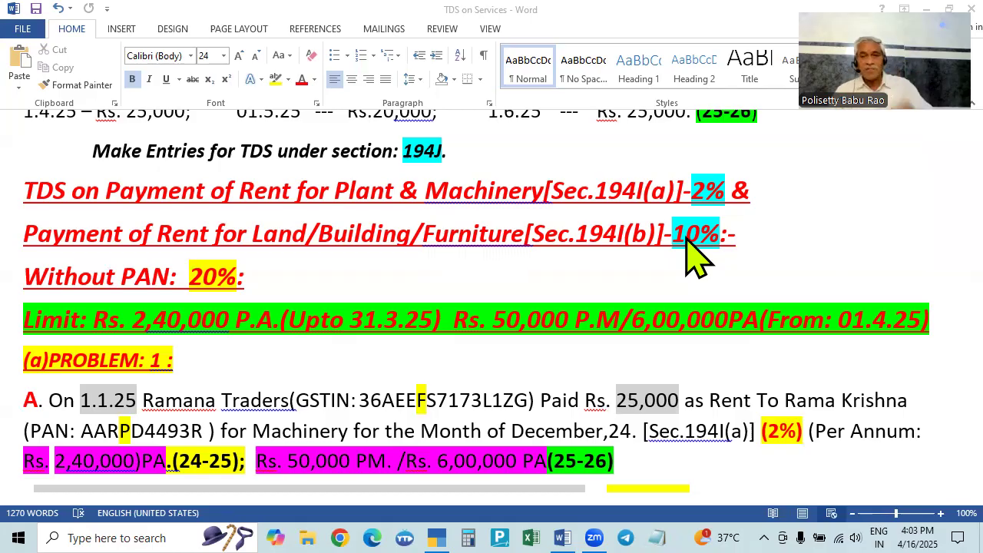
- Review the Sec. 194J technical and professional services problems alongside the Sec. 194I rent TDS rates and limits
{"action": "scroll", "coordinate": [695, 257], "scroll_direction": "down", "scroll_amount": 3}
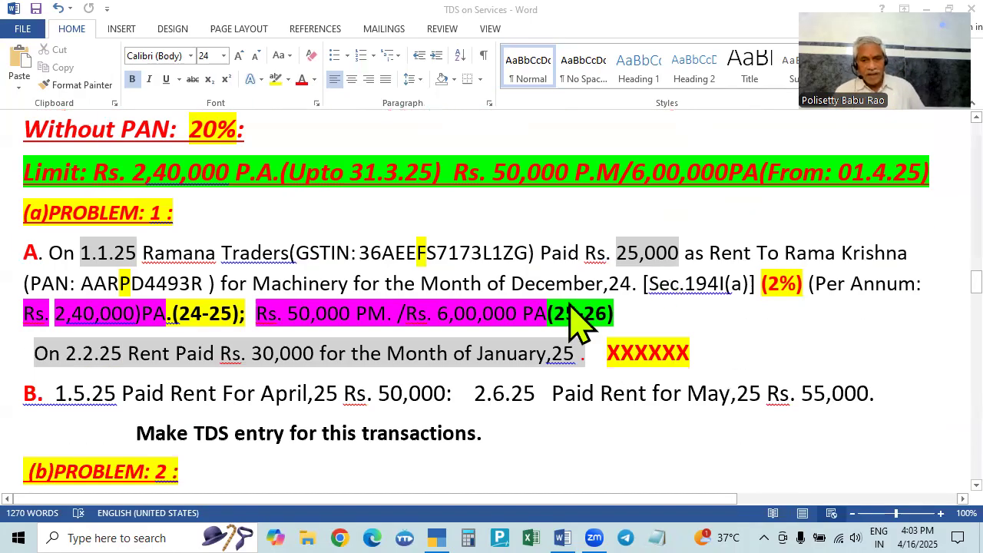
{"action": "scroll", "coordinate": [574, 321], "scroll_direction": "down", "scroll_amount": 2}
{"action": "scroll", "coordinate": [575, 325], "scroll_direction": "up", "scroll_amount": 2}
{"action": "scroll", "coordinate": [574, 323], "scroll_direction": "up", "scroll_amount": 15}
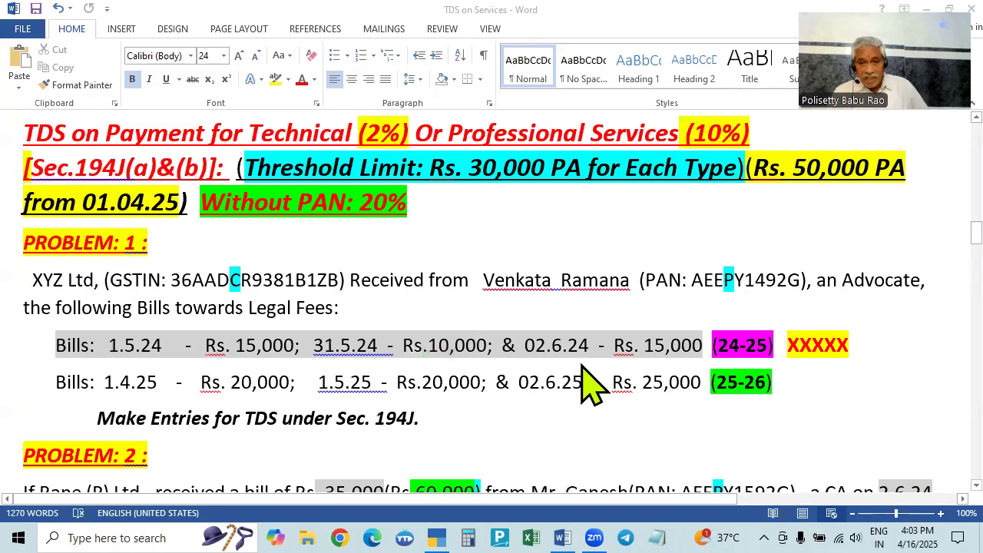
{"action": "scroll", "coordinate": [588, 384], "scroll_direction": "up", "scroll_amount": 4}
{"action": "scroll", "coordinate": [588, 388], "scroll_direction": "down", "scroll_amount": 16}
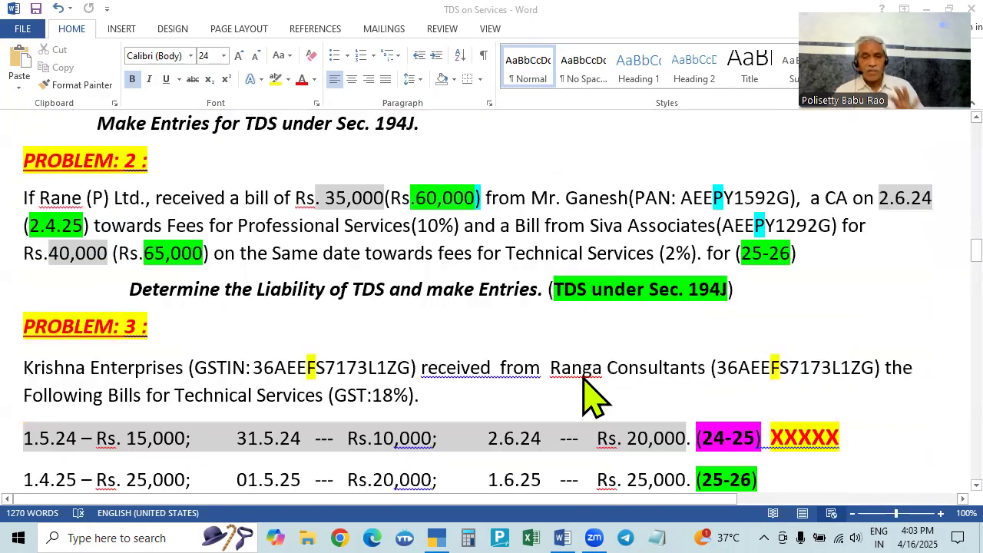
{"action": "scroll", "coordinate": [702, 415], "scroll_direction": "down", "scroll_amount": 4}
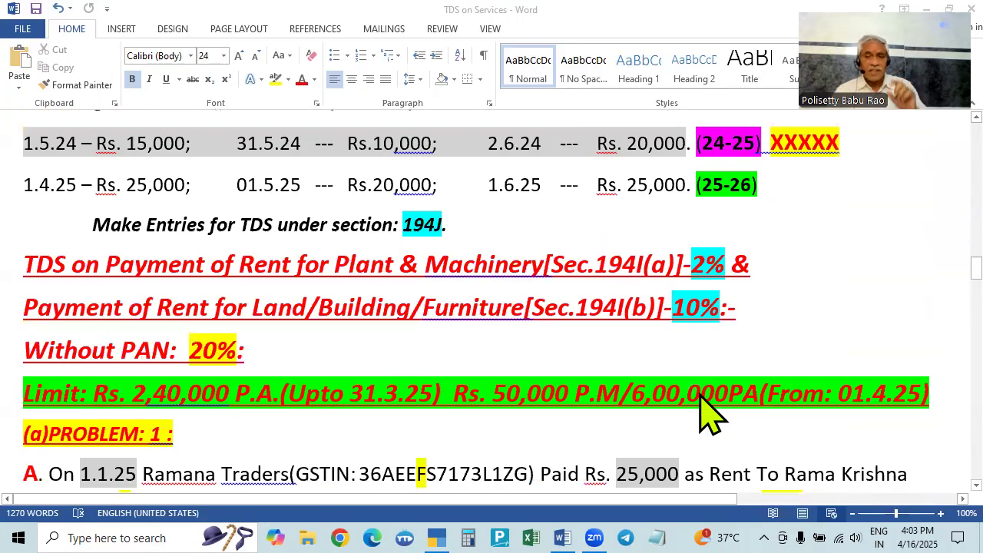
{"action": "scroll", "coordinate": [703, 415], "scroll_direction": "down", "scroll_amount": 4}
{"action": "scroll", "coordinate": [703, 415], "scroll_direction": "up", "scroll_amount": 6}
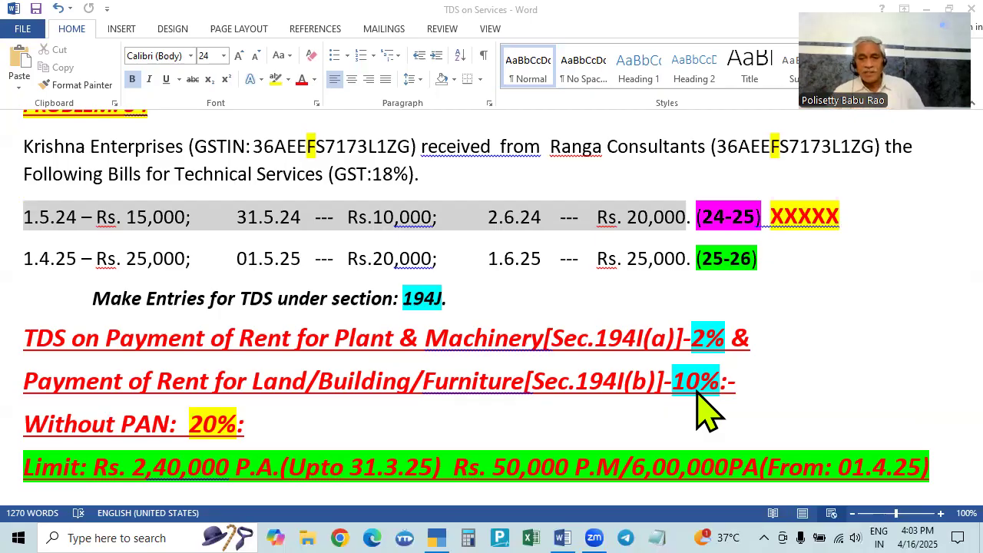
- Look through the commission (Sec. 194H) and purchase of goods (Sec. 194Q) sections, returning to rent Problem 1
{"action": "scroll", "coordinate": [699, 415], "scroll_direction": "down", "scroll_amount": 15}
{"action": "scroll", "coordinate": [697, 456], "scroll_direction": "down", "scroll_amount": 3}
{"action": "scroll", "coordinate": [697, 456], "scroll_direction": "up", "scroll_amount": 8}
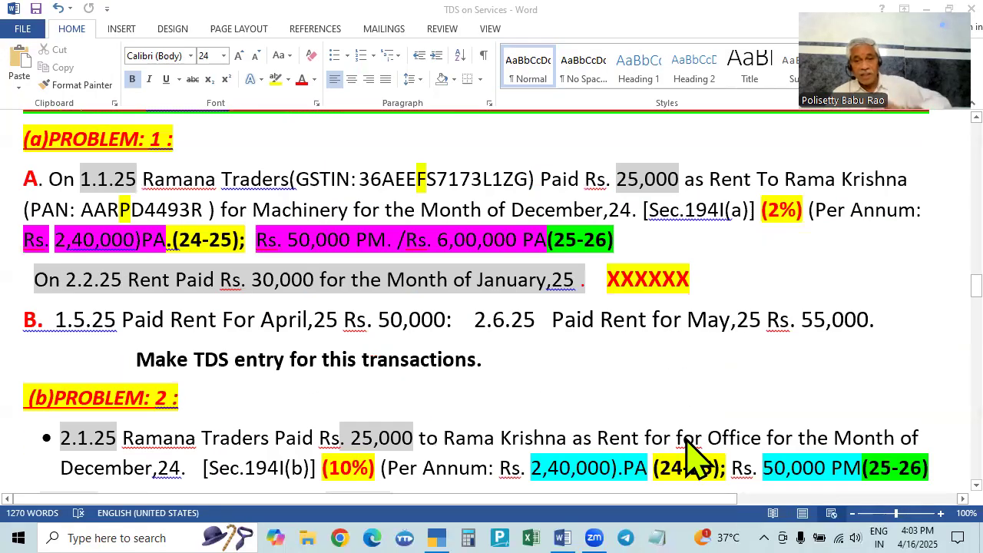
{"action": "scroll", "coordinate": [695, 453], "scroll_direction": "up", "scroll_amount": 7}
{"action": "scroll", "coordinate": [698, 461], "scroll_direction": "down", "scroll_amount": 14}
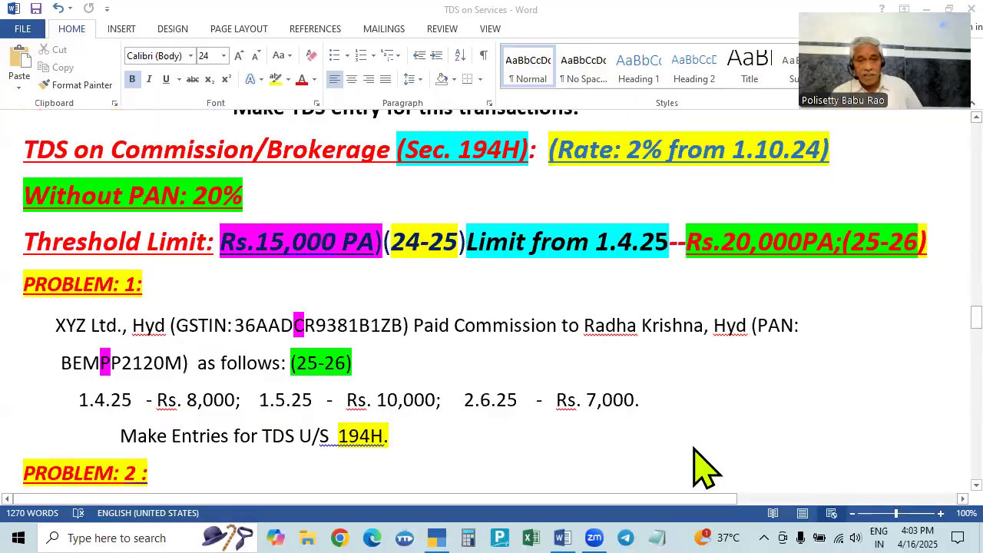
{"action": "scroll", "coordinate": [699, 476], "scroll_direction": "up", "scroll_amount": 3}
{"action": "scroll", "coordinate": [691, 492], "scroll_direction": "down", "scroll_amount": 14}
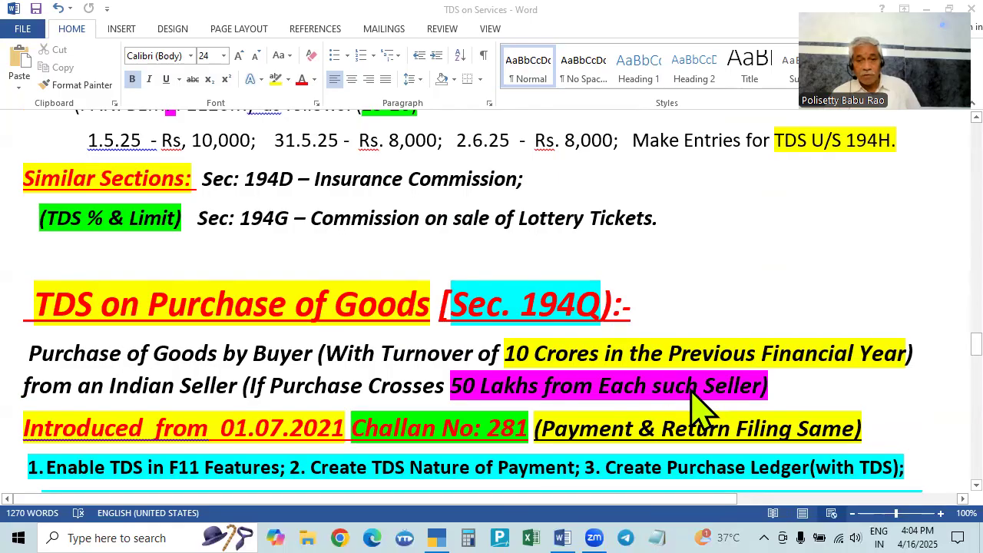
{"action": "scroll", "coordinate": [699, 410], "scroll_direction": "up", "scroll_amount": 8}
{"action": "scroll", "coordinate": [699, 411], "scroll_direction": "up", "scroll_amount": 10}
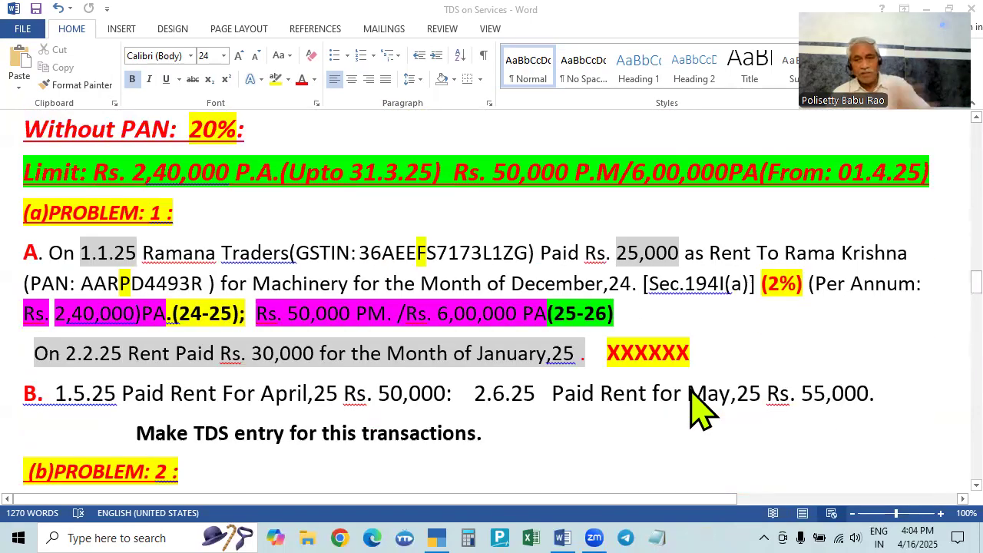
- Read the Sec. 194I(a) machinery rent problem for Ramana Traders, checking its TDS rate, threshold limits and payment dates
{"action": "scroll", "coordinate": [745, 415], "scroll_direction": "down", "scroll_amount": 3}
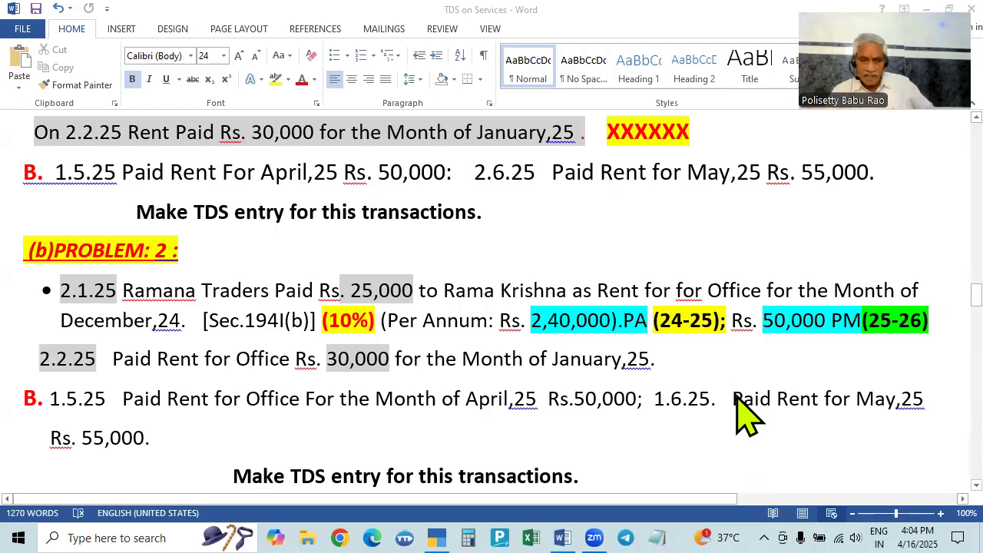
{"action": "scroll", "coordinate": [745, 414], "scroll_direction": "up", "scroll_amount": 3}
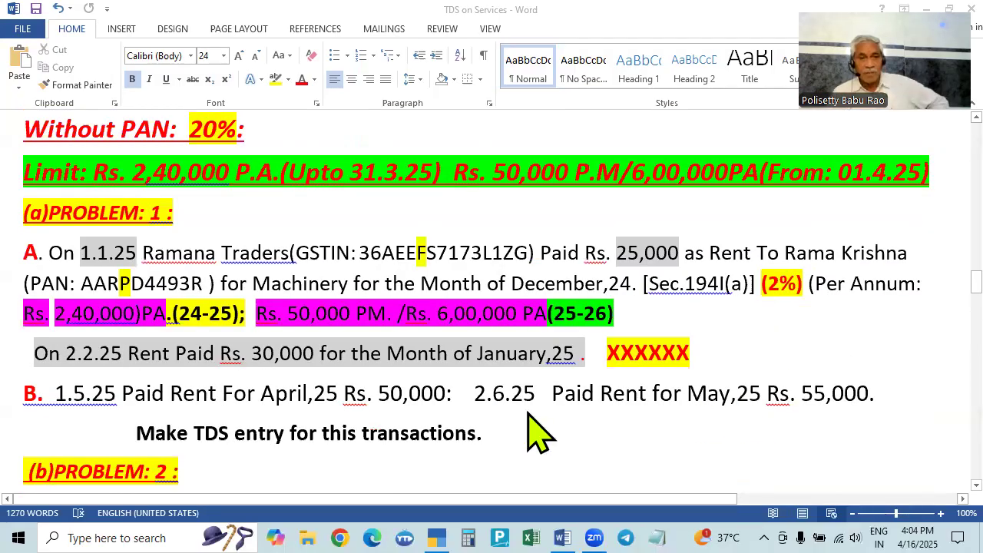
{"action": "scroll", "coordinate": [530, 422], "scroll_direction": "up", "scroll_amount": 1}
{"action": "scroll", "coordinate": [264, 428], "scroll_direction": "down", "scroll_amount": 6}
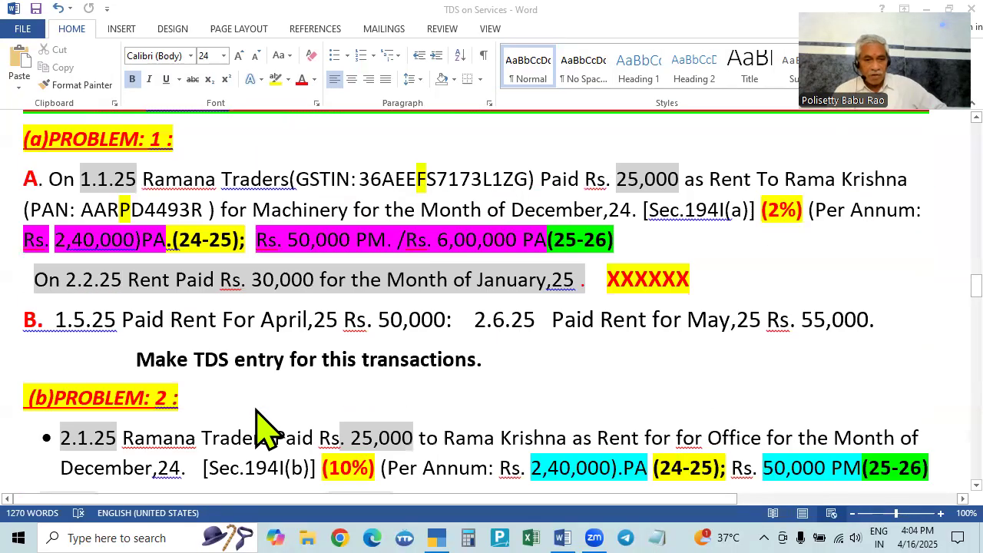
{"action": "scroll", "coordinate": [263, 428], "scroll_direction": "up", "scroll_amount": 6}
{"action": "scroll", "coordinate": [322, 430], "scroll_direction": "up", "scroll_amount": 1}
{"action": "scroll", "coordinate": [358, 425], "scroll_direction": "down", "scroll_amount": 1}
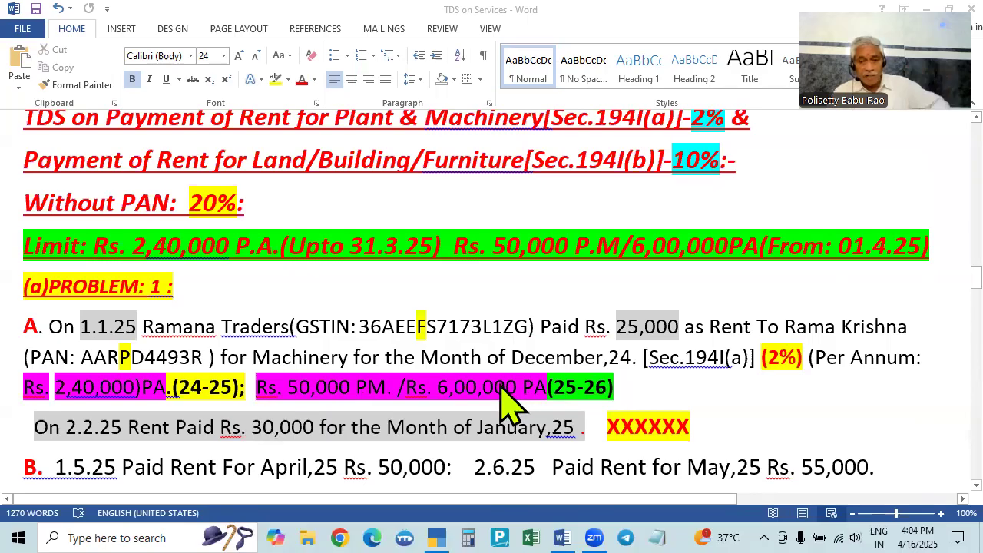
{"action": "scroll", "coordinate": [501, 388], "scroll_direction": "down", "scroll_amount": 1}
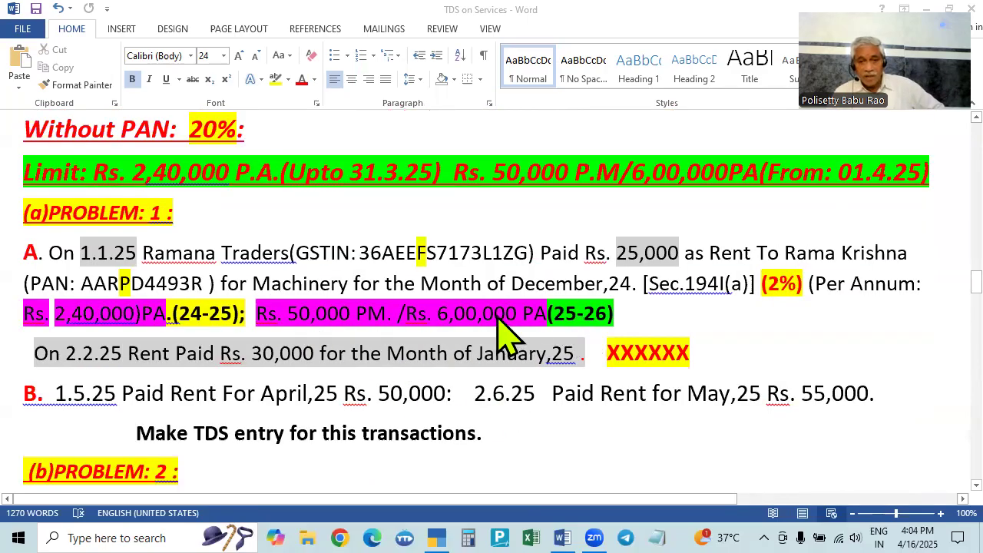
{"action": "scroll", "coordinate": [544, 376], "scroll_direction": "down", "scroll_amount": 1}
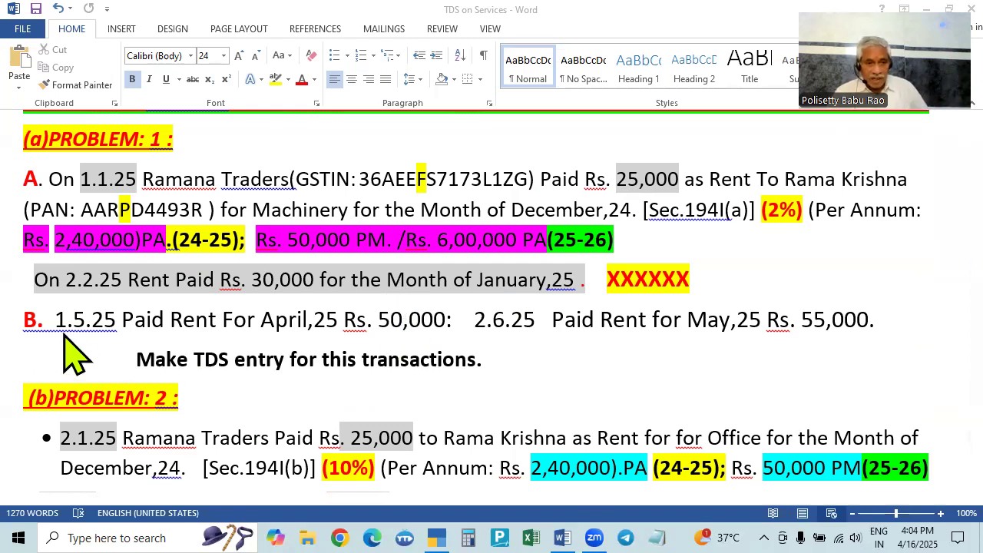
- Compare the machinery rent payments in Problem 1 with the Sec. 194I(b) office rent payments in Problem 2
{"action": "scroll", "coordinate": [65, 353], "scroll_direction": "down", "scroll_amount": 3}
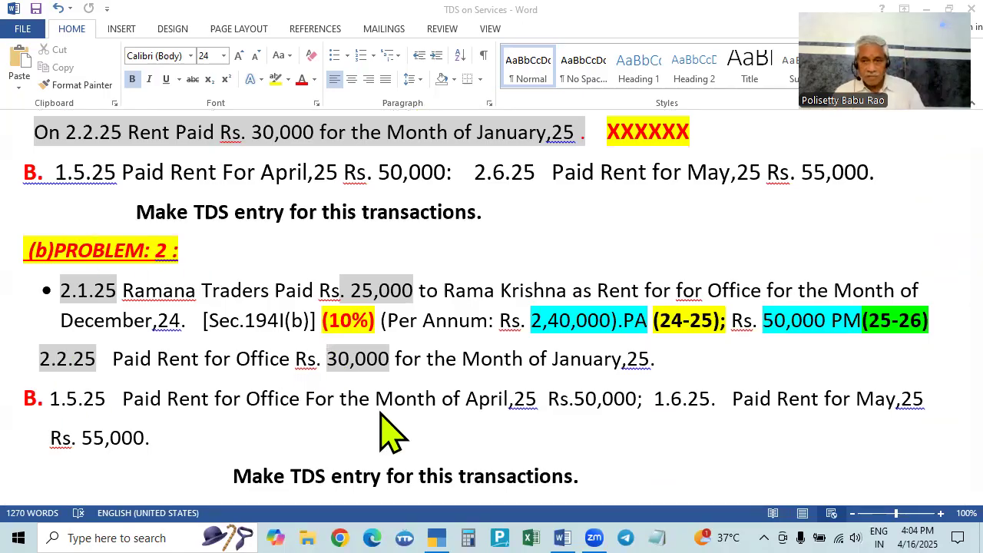
{"action": "scroll", "coordinate": [384, 422], "scroll_direction": "up", "scroll_amount": 4}
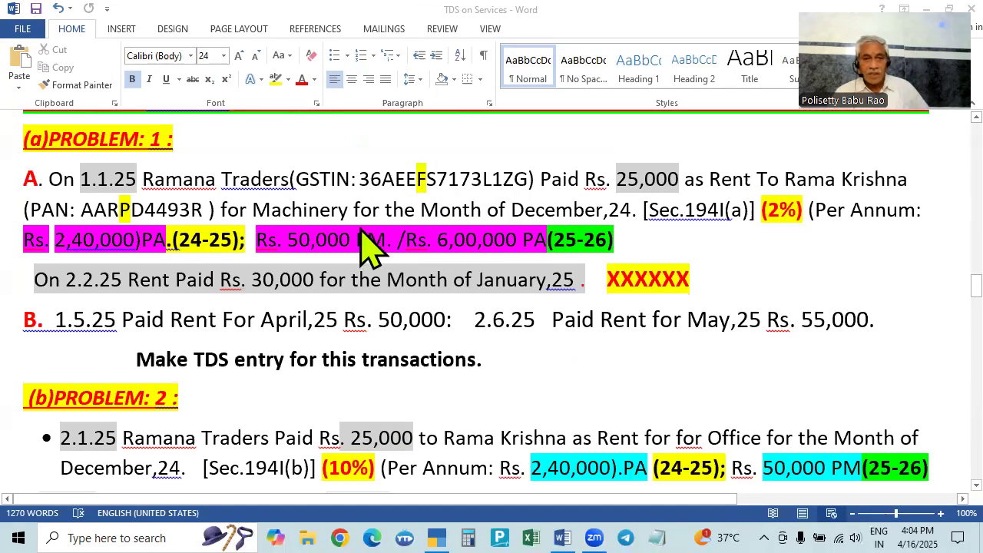
{"action": "scroll", "coordinate": [376, 292], "scroll_direction": "down", "scroll_amount": 6}
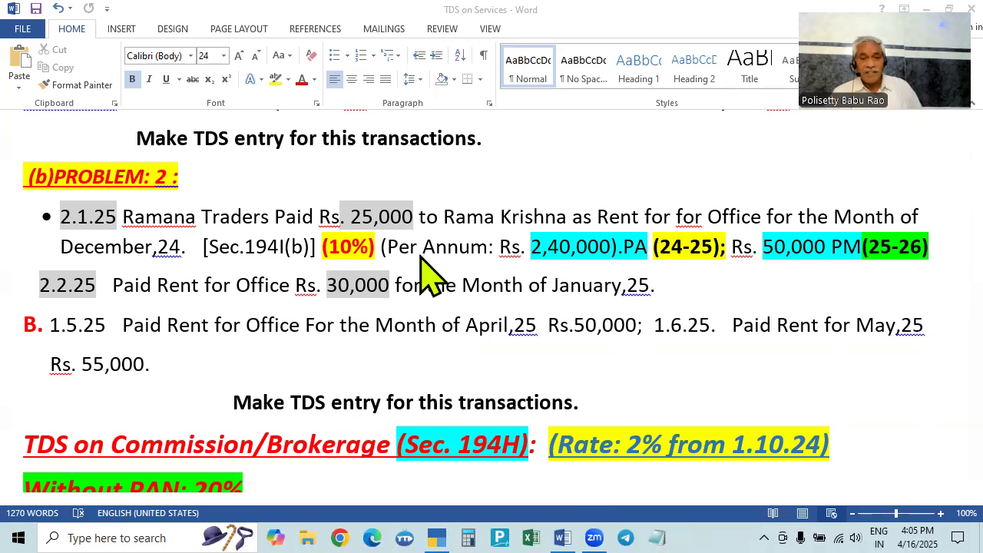
{"action": "scroll", "coordinate": [516, 269], "scroll_direction": "up", "scroll_amount": 3}
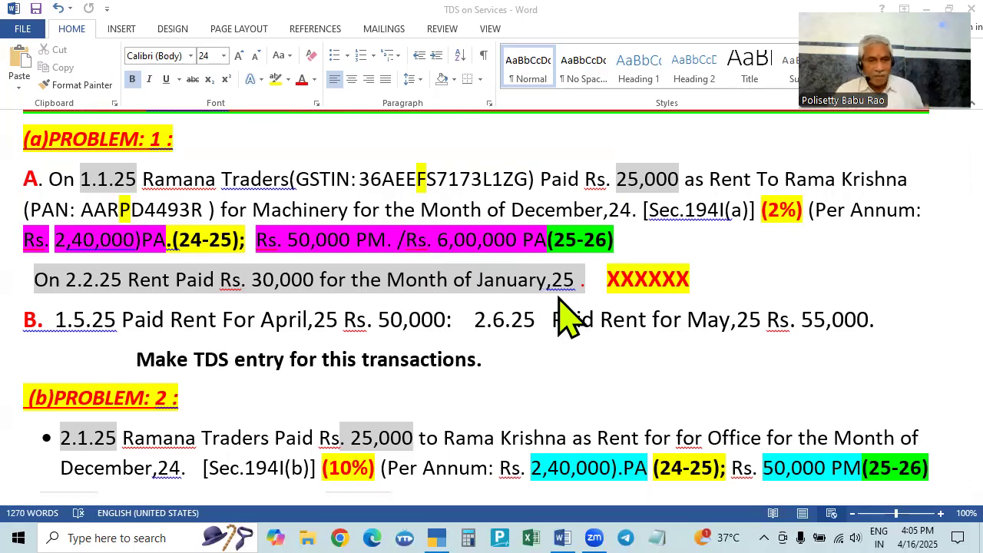
{"action": "scroll", "coordinate": [566, 322], "scroll_direction": "down", "scroll_amount": 4}
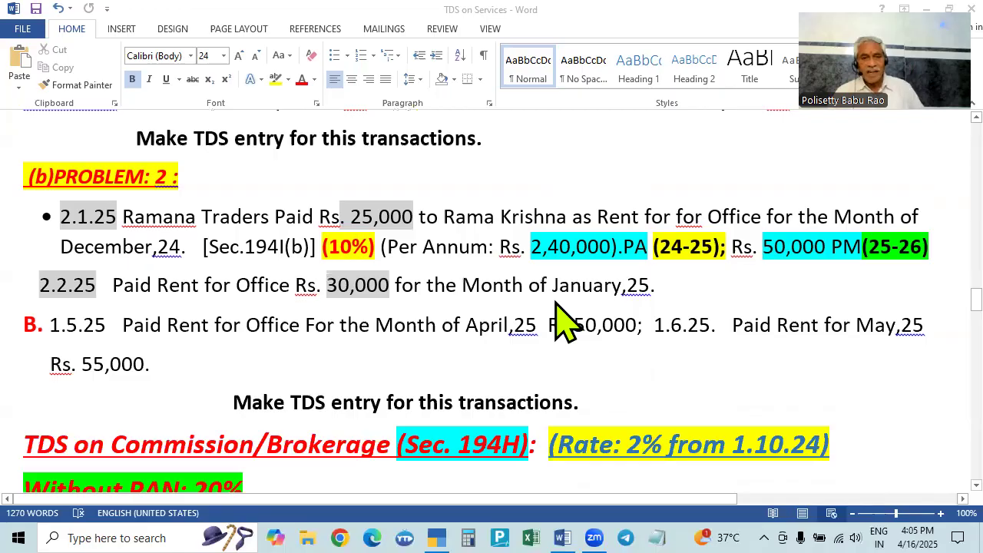
{"action": "scroll", "coordinate": [566, 321], "scroll_direction": "up", "scroll_amount": 3}
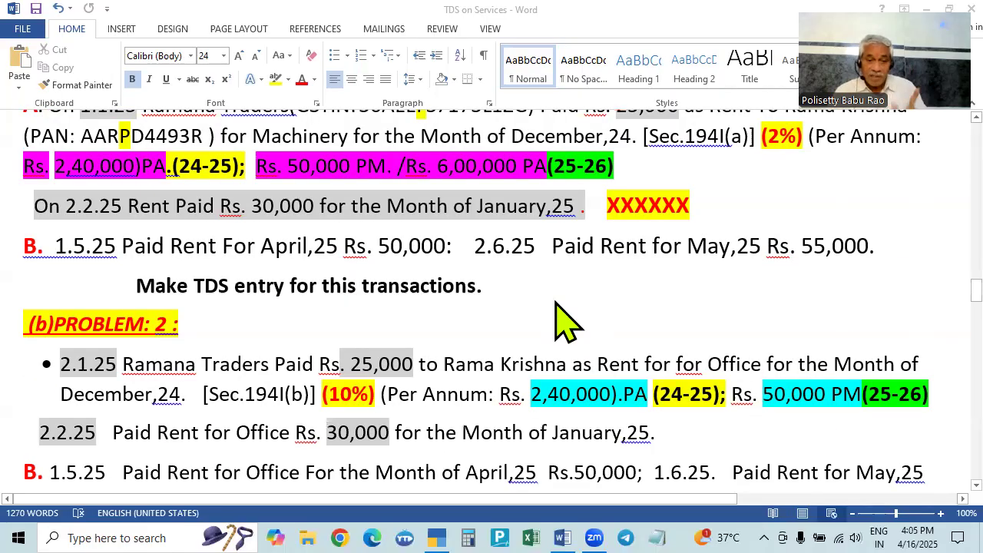
{"action": "scroll", "coordinate": [566, 321], "scroll_direction": "up", "scroll_amount": 2}
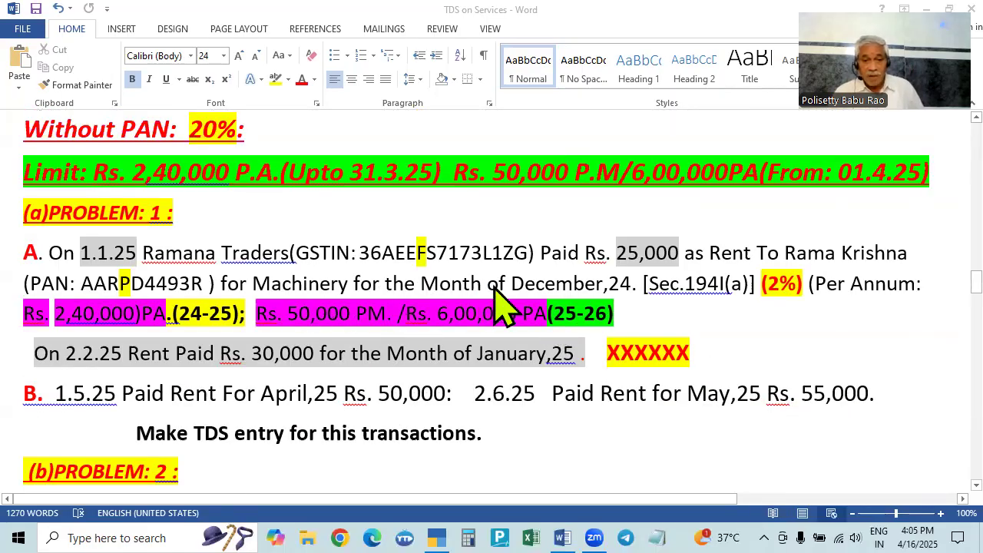
{"action": "scroll", "coordinate": [538, 315], "scroll_direction": "down", "scroll_amount": 1}
{"action": "scroll", "coordinate": [459, 452], "scroll_direction": "down", "scroll_amount": 2}
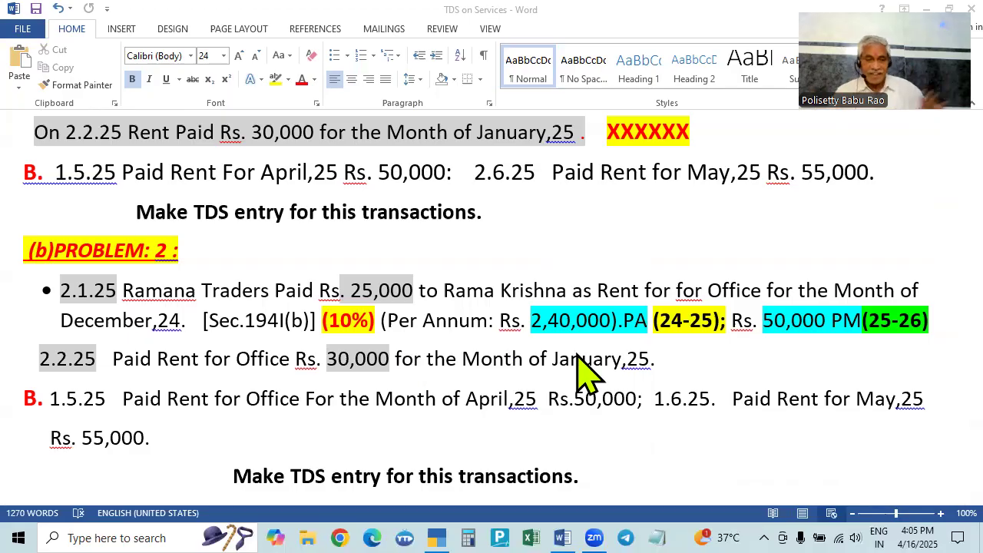
{"action": "scroll", "coordinate": [581, 370], "scroll_direction": "up", "scroll_amount": 3}
{"action": "scroll", "coordinate": [330, 357], "scroll_direction": "down", "scroll_amount": 1}
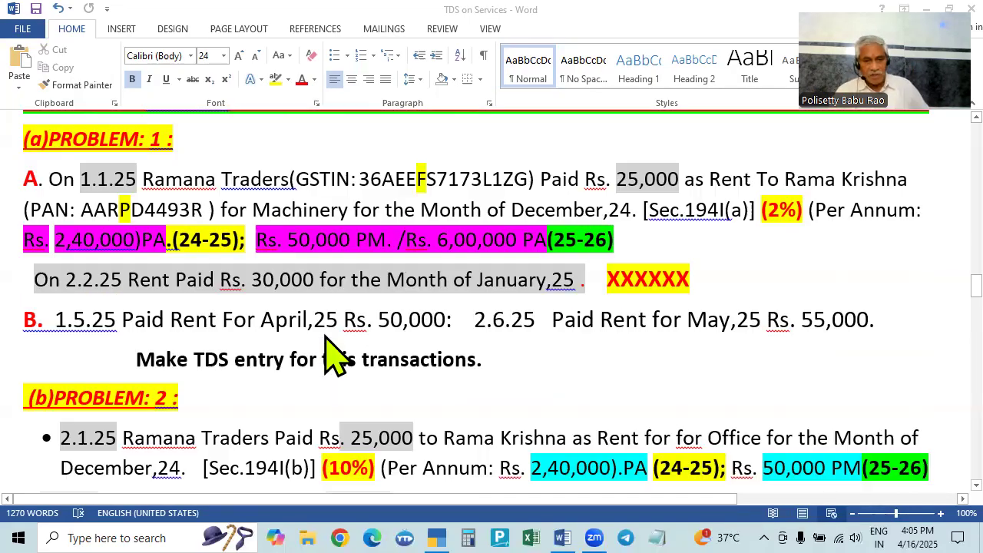
{"action": "scroll", "coordinate": [637, 372], "scroll_direction": "down", "scroll_amount": 2}
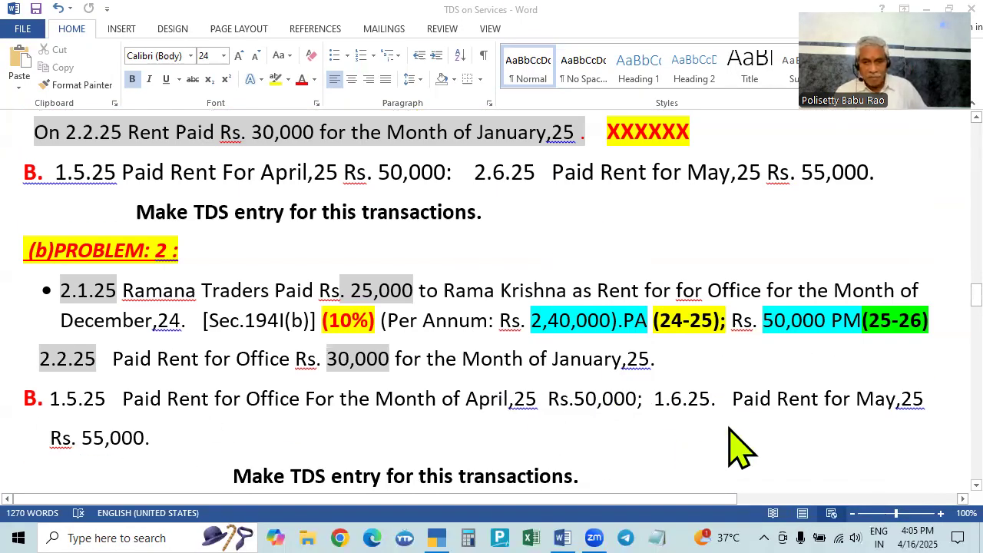
{"action": "scroll", "coordinate": [549, 450], "scroll_direction": "up", "scroll_amount": 3}
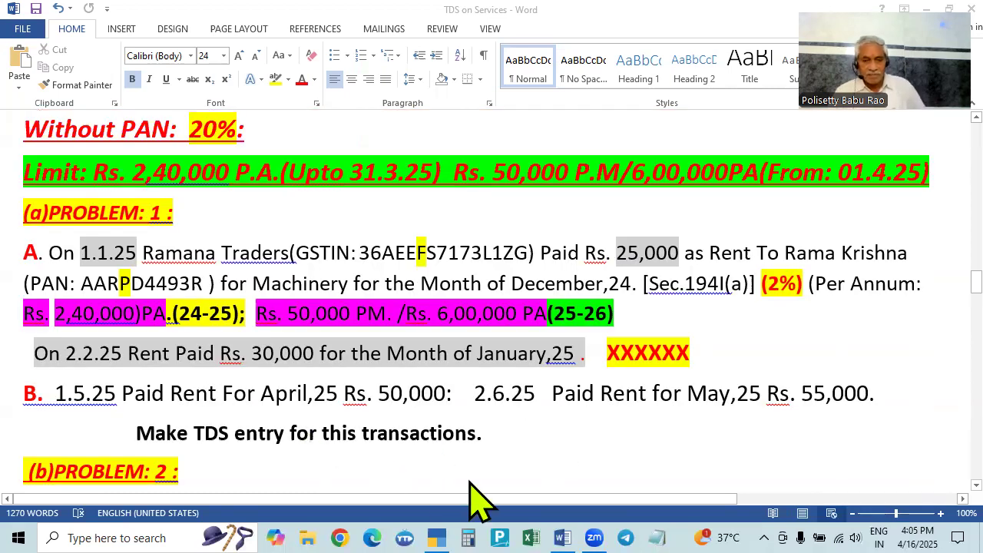
{"action": "key", "text": "alt+Tab"}
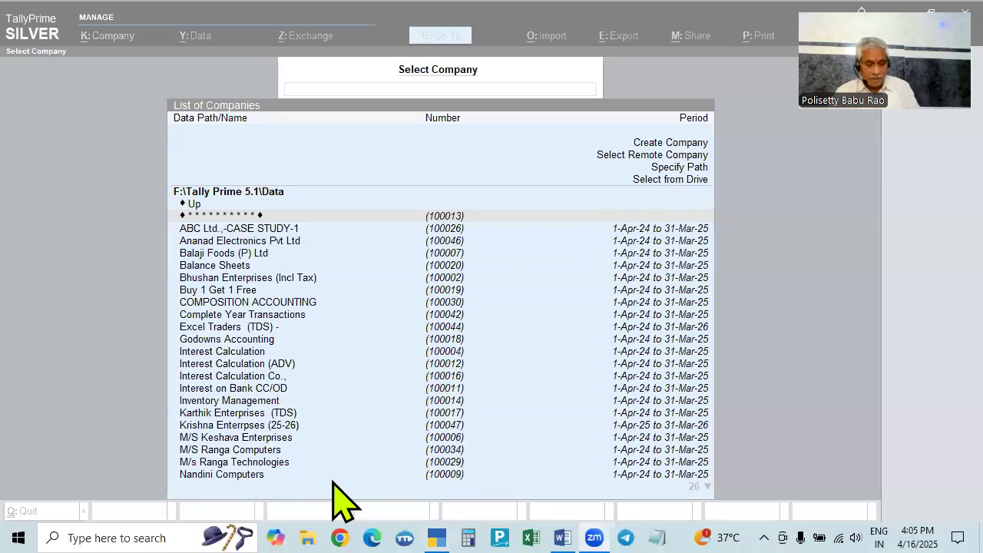
{"action": "key", "text": "alt+Tab"}
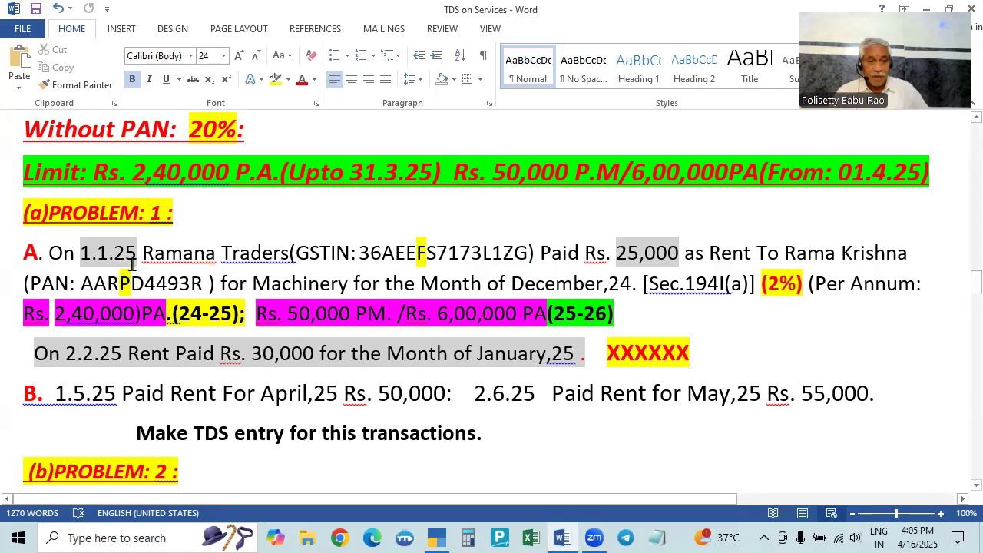
{"action": "scroll", "coordinate": [154, 384], "scroll_direction": "down", "scroll_amount": 2}
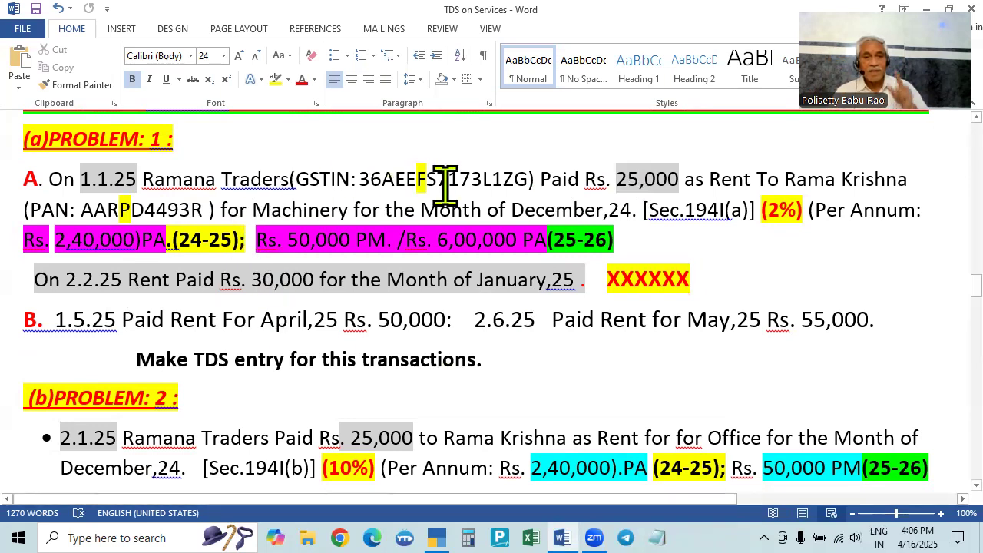
- Switch to TallyPrime, search the company list for RAMANA and open the company Ramana Traders (TDS) (25-26)
{"action": "left_click", "coordinate": [436, 537]}
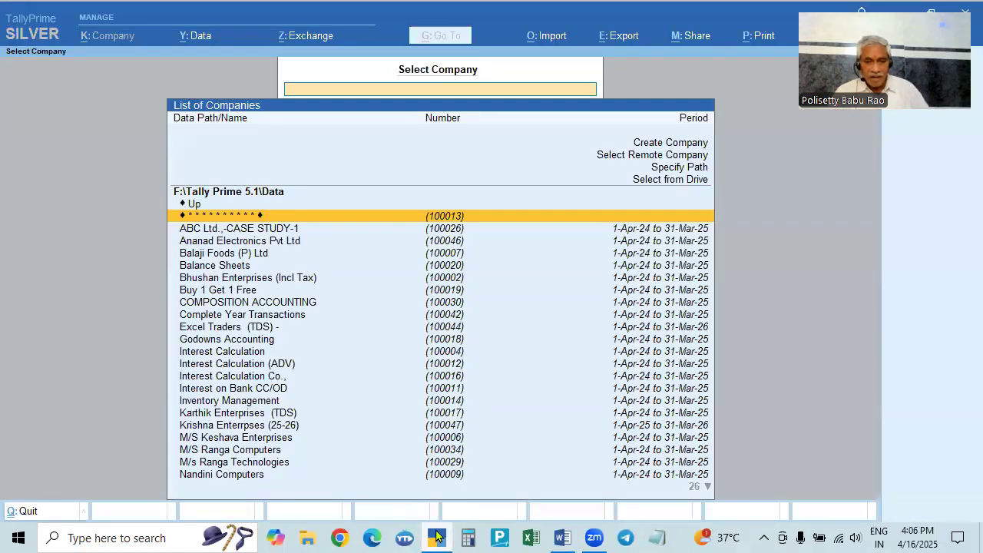
{"action": "left_click", "coordinate": [436, 537]}
{"action": "left_click", "coordinate": [436, 536]}
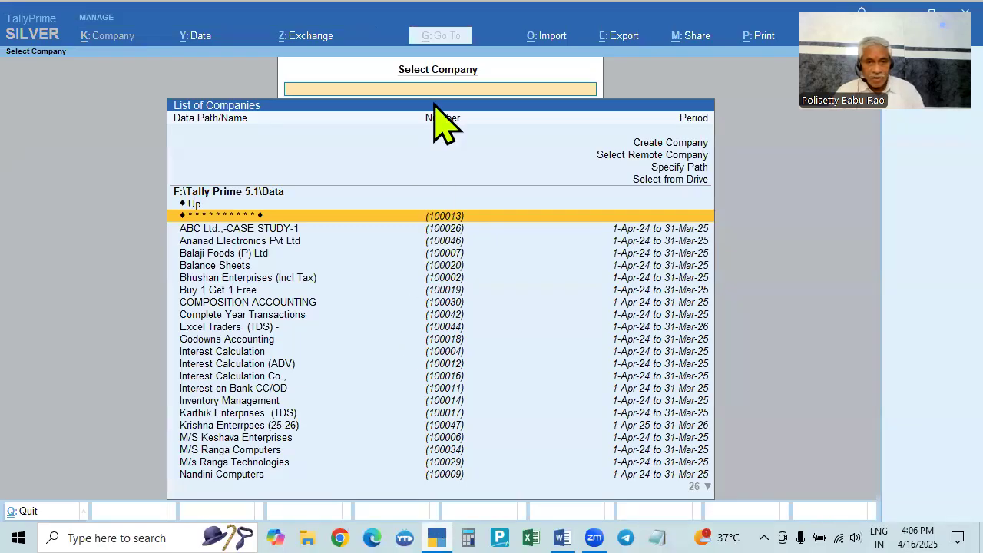
{"action": "scroll", "coordinate": [345, 391], "scroll_direction": "down", "scroll_amount": 12}
{"action": "scroll", "coordinate": [339, 397], "scroll_direction": "up", "scroll_amount": 15}
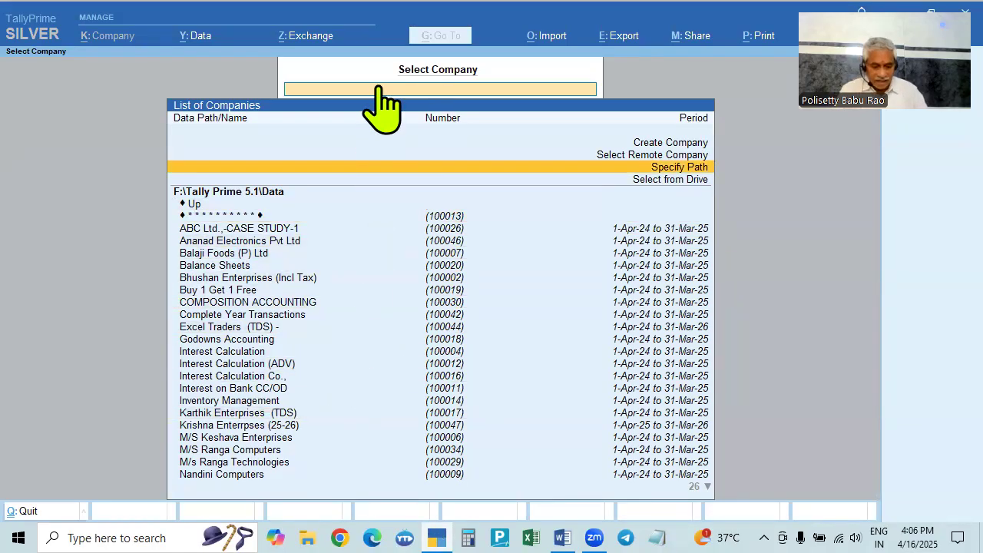
{"action": "type", "text": "RAMANA"}
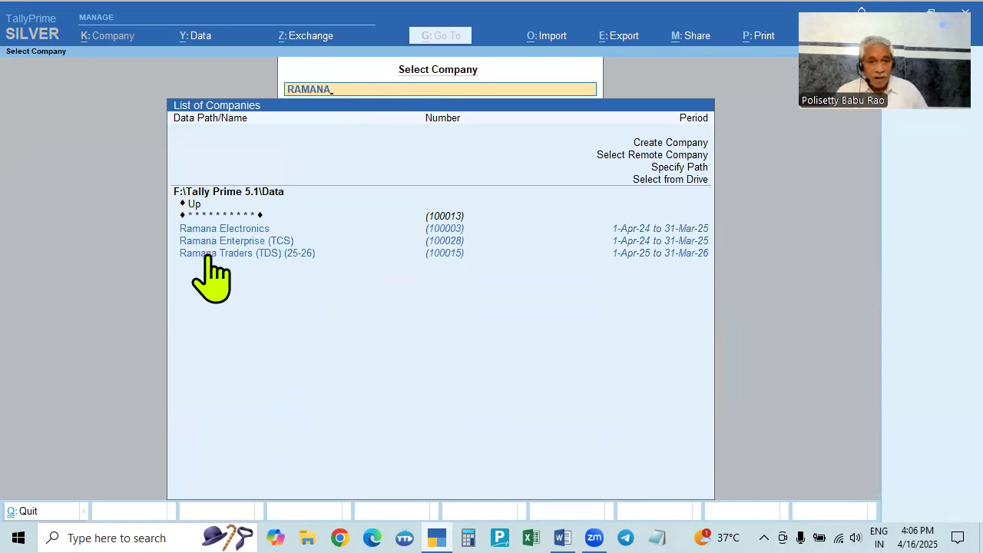
{"action": "left_click", "coordinate": [423, 252]}
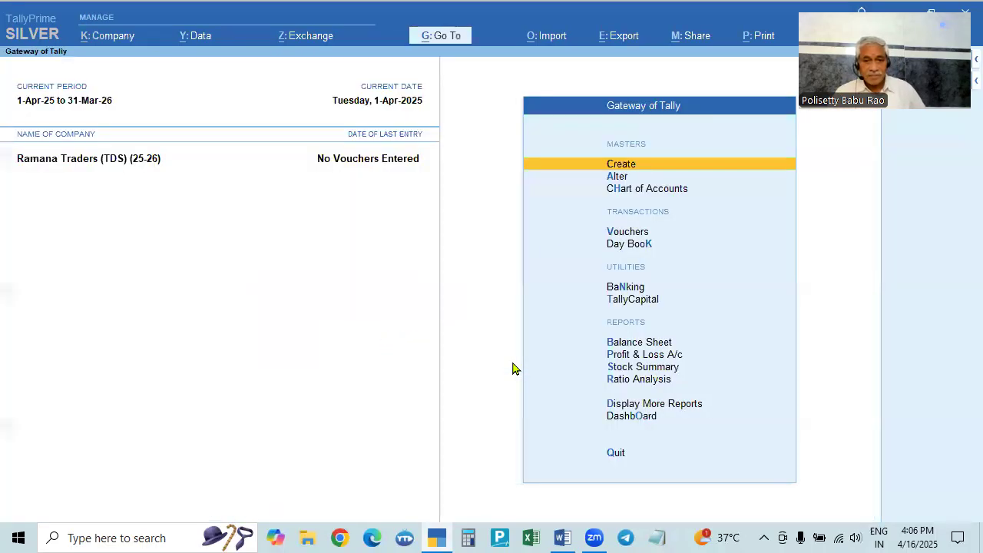
- Open the alteration form of Ramana Traders (TDS) (25-26), check its basic company details and leave it unchanged
{"action": "left_click", "coordinate": [109, 36]}
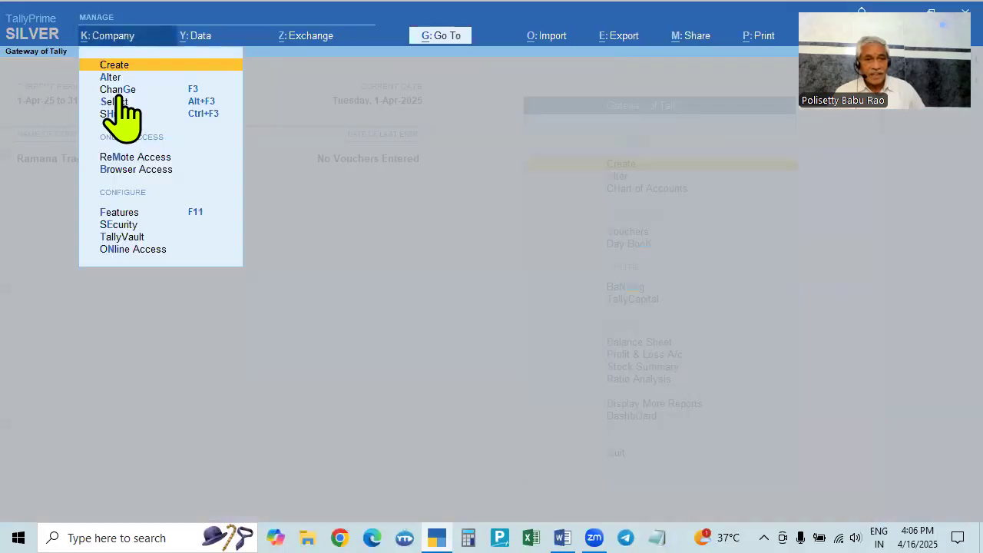
{"action": "left_click", "coordinate": [110, 78]}
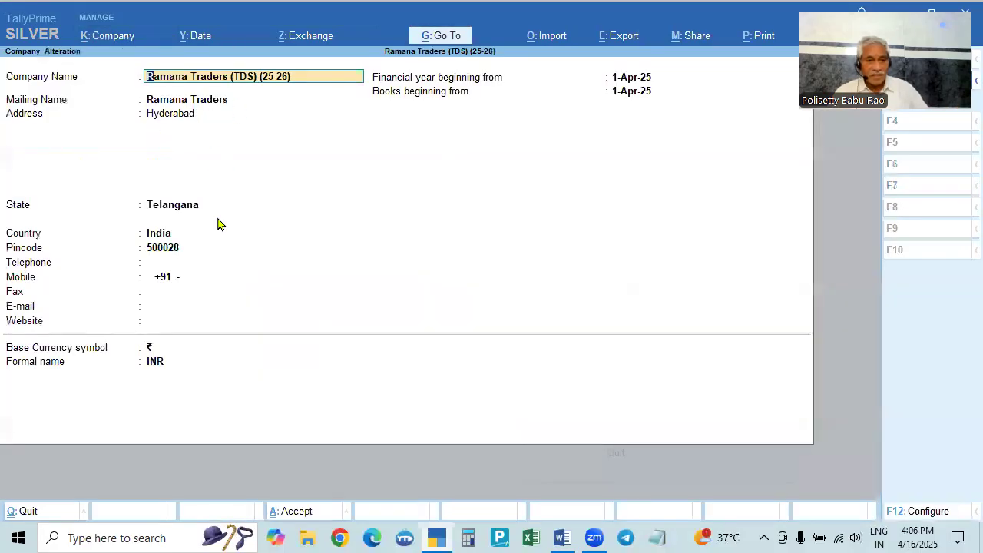
{"action": "key", "text": "Escape"}
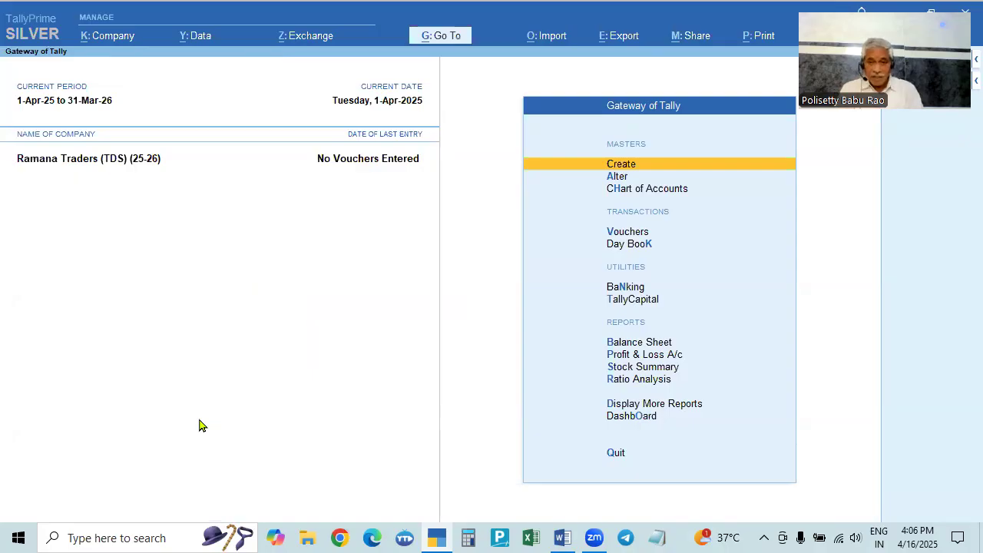
- Open the company features and check the bill-wise entry and cost centre options, consulting rent Problem 1 in the Word document
{"action": "key", "text": "F11"}
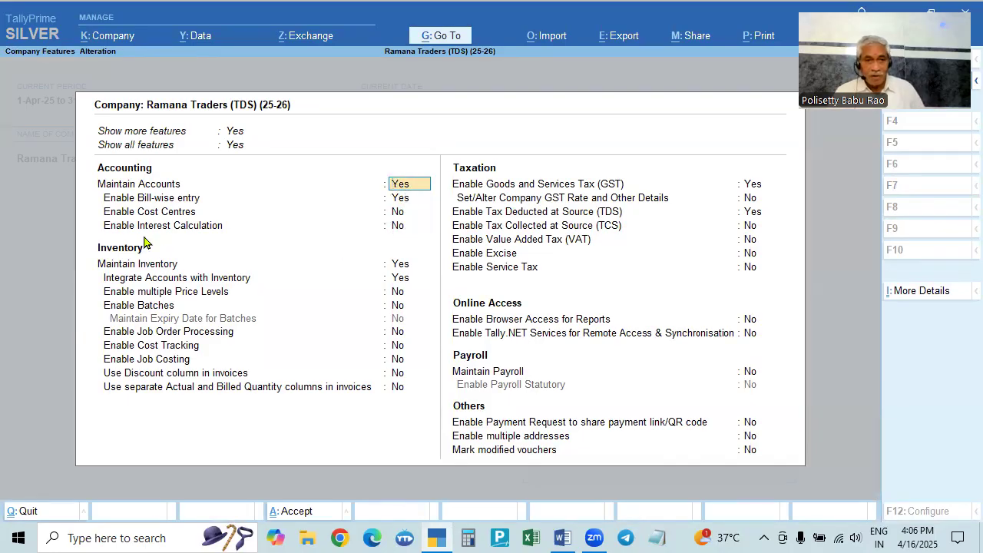
{"action": "left_click", "coordinate": [400, 201]}
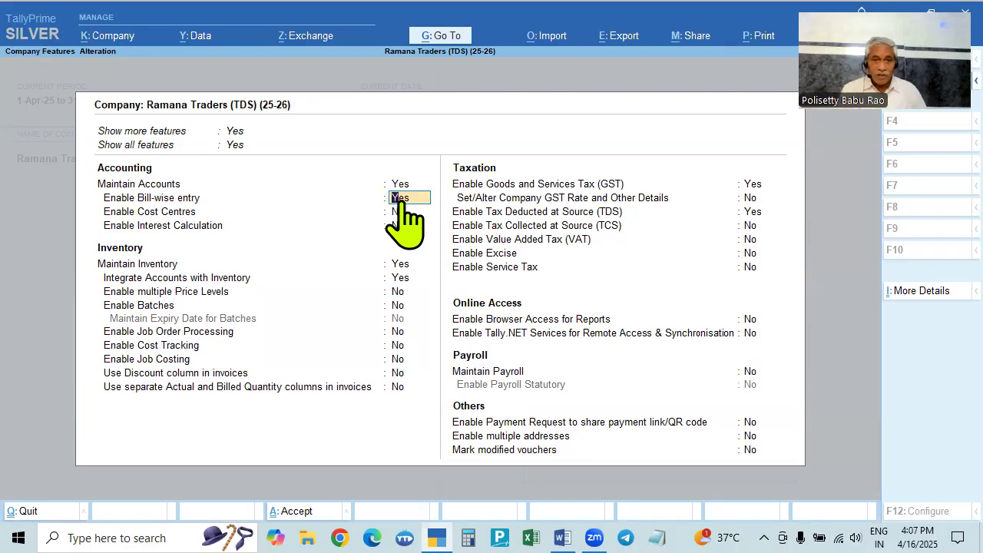
{"action": "left_click", "coordinate": [399, 210]}
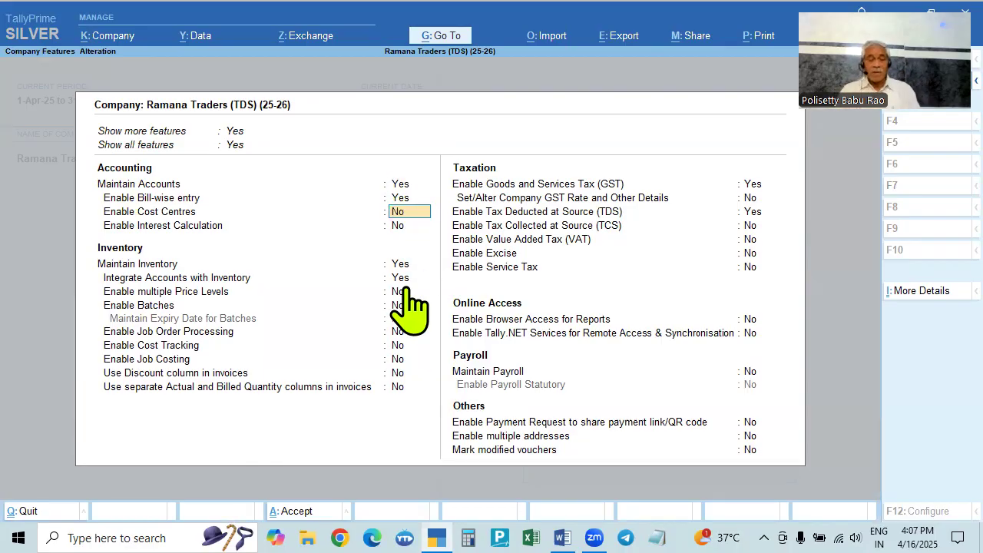
{"action": "key", "text": "alt+Tab"}
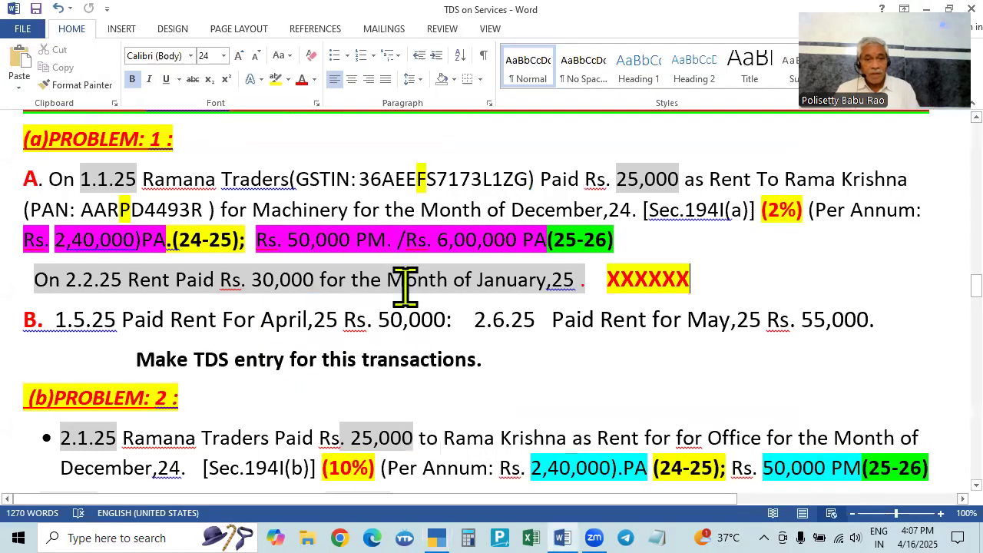
{"action": "key", "text": "alt+Tab"}
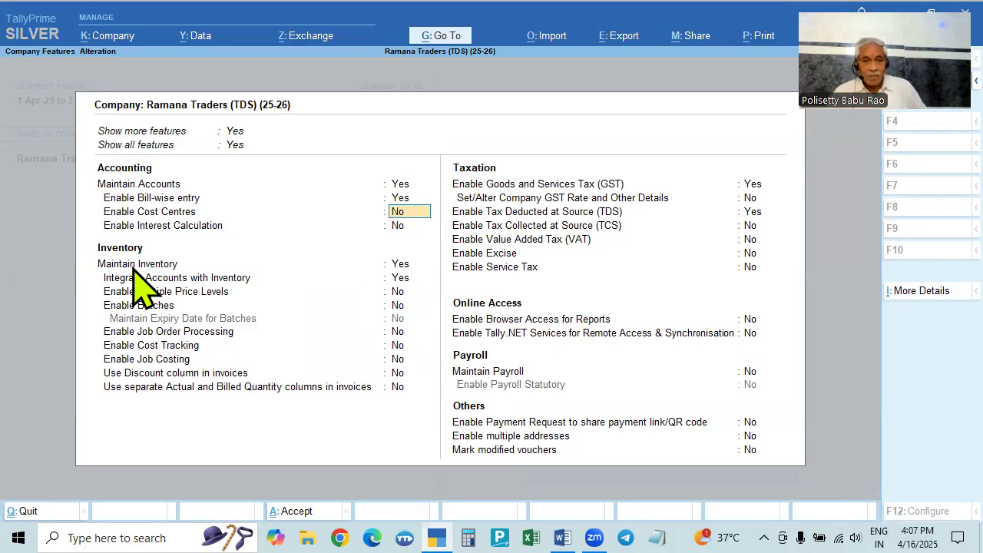
- Go through the inventory options in the company features, from Maintain Inventory on to the taxation options
{"action": "left_click", "coordinate": [399, 262]}
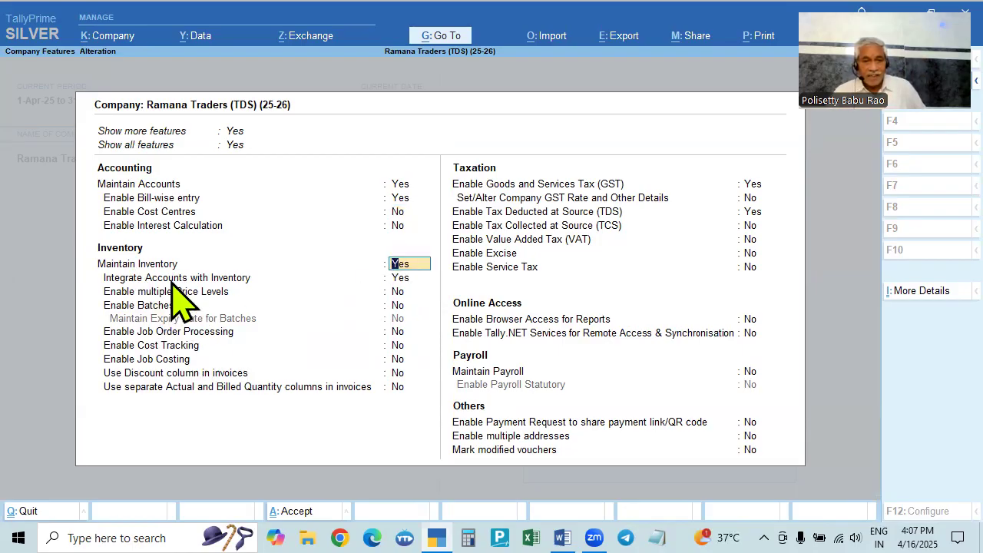
{"action": "left_click", "coordinate": [396, 279]}
{"action": "key", "text": "Return"}
{"action": "key", "text": "Return"}
{"action": "key", "text": "Return"}
{"action": "key", "text": "Return"}
{"action": "key", "text": "Return"}
{"action": "key", "text": "Return"}
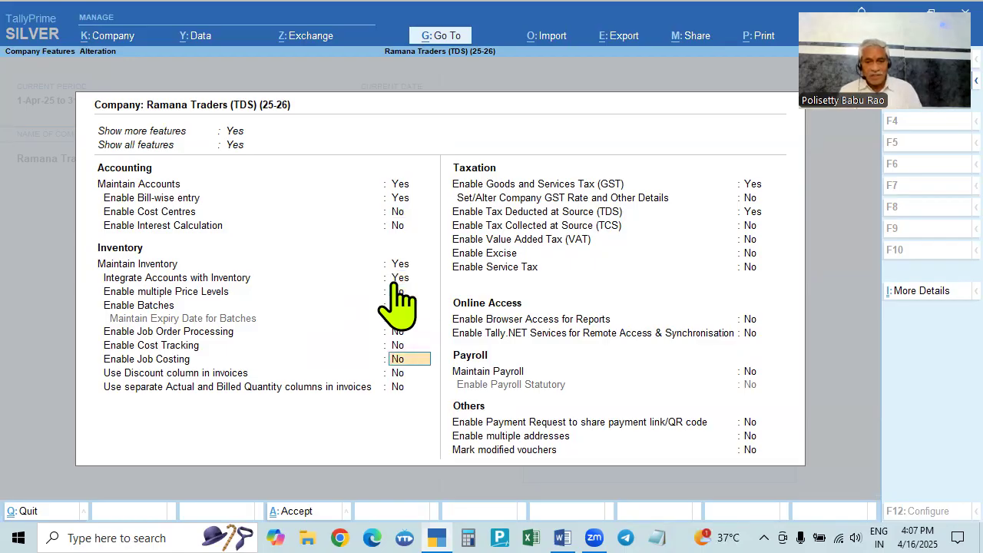
{"action": "key", "text": "Return"}
{"action": "key", "text": "Return"}
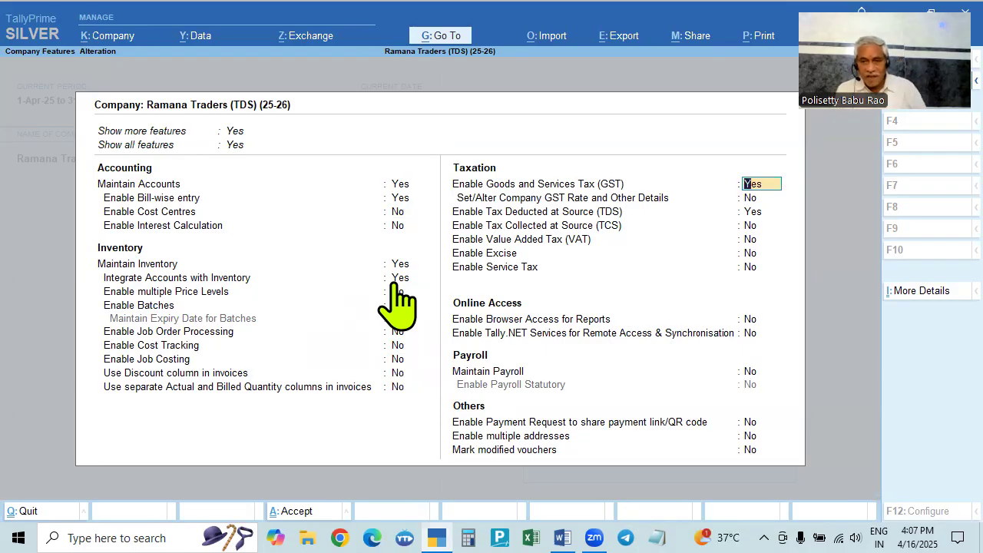
- Review the company's GST registration details, including registration type, GSTIN and GSTR-1 periodicity, and accept them as they are
{"action": "key", "text": "Return"}
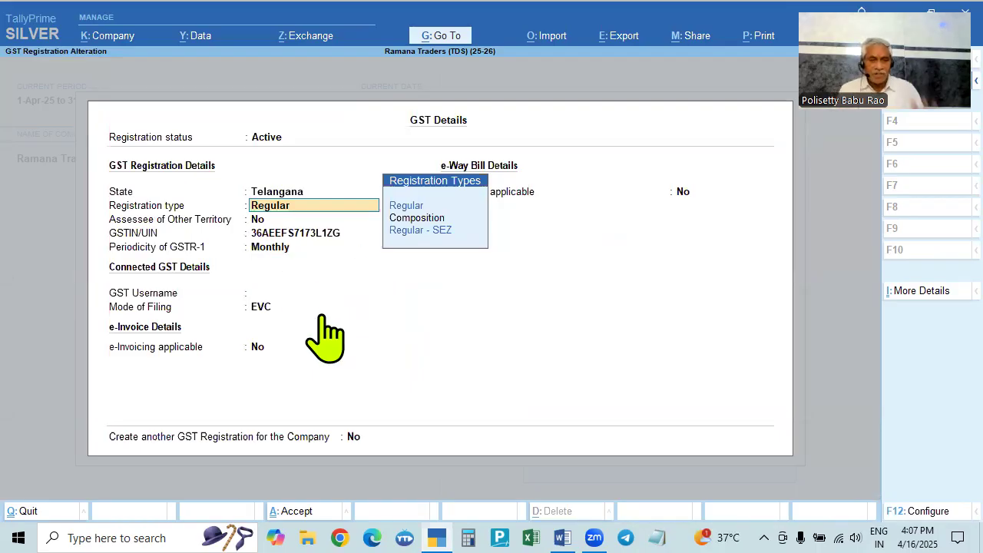
{"action": "key", "text": "Return"}
{"action": "key", "text": "Return"}
{"action": "key", "text": "Return"}
{"action": "key", "text": "Return"}
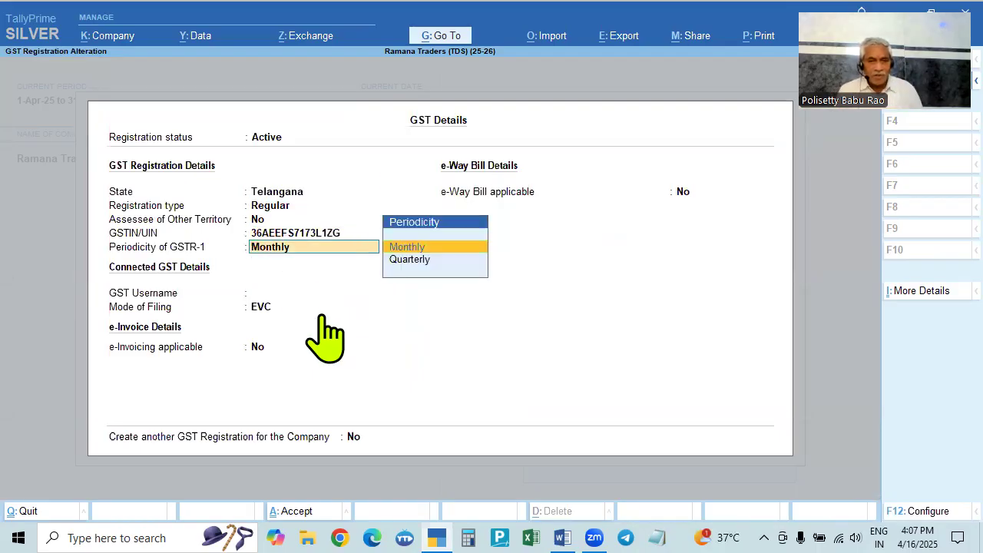
{"action": "key", "text": "ctrl+a"}
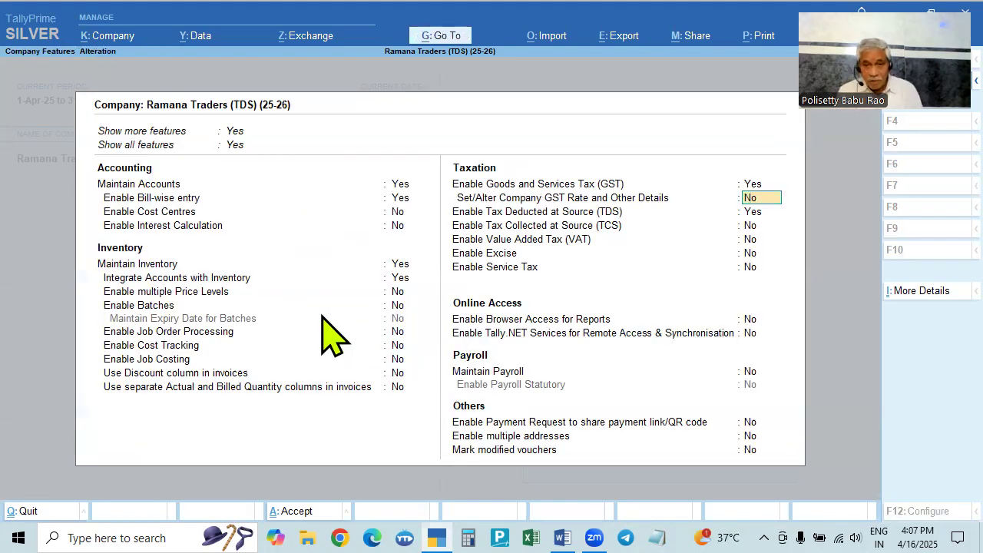
- Open the company GST rate and other details, quit without entering anything and set that option back to No
{"action": "key", "text": "Return"}
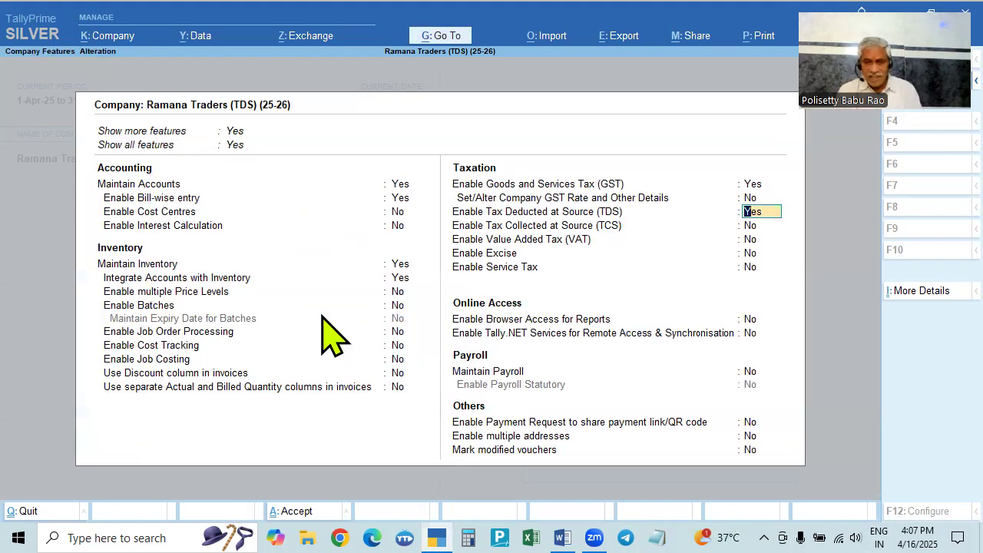
{"action": "key", "text": "Up"}
{"action": "key", "text": "y"}
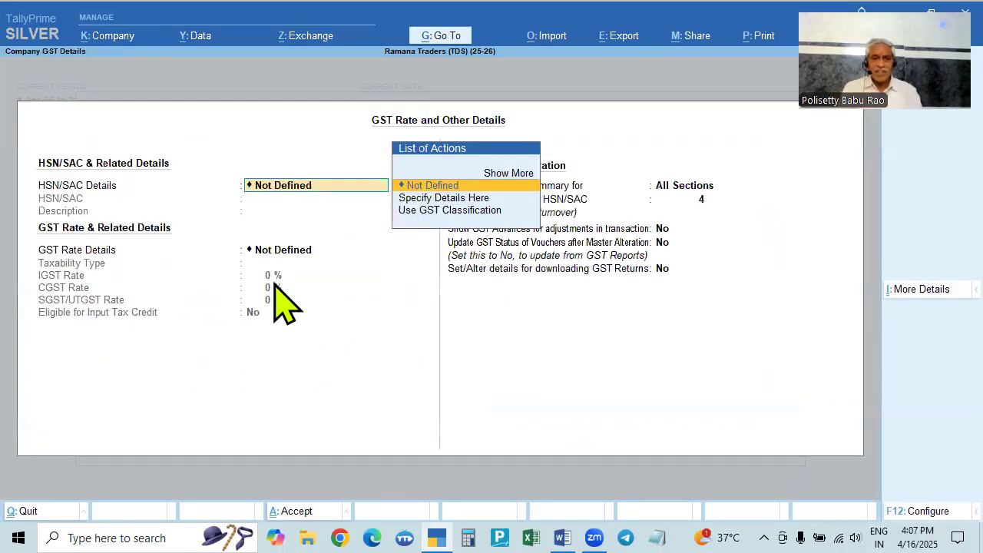
{"action": "key", "text": "Escape"}
{"action": "key", "text": "Escape"}
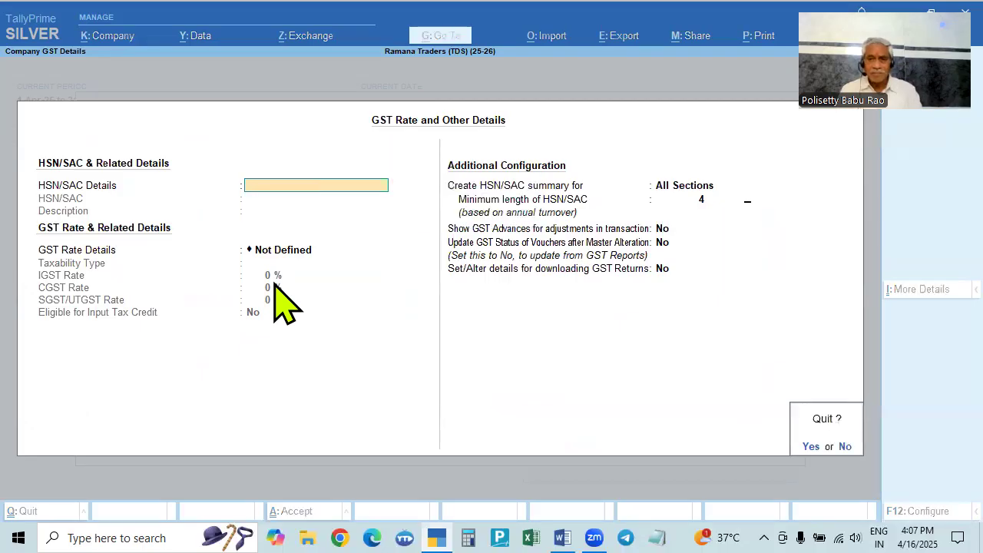
{"action": "key", "text": "y"}
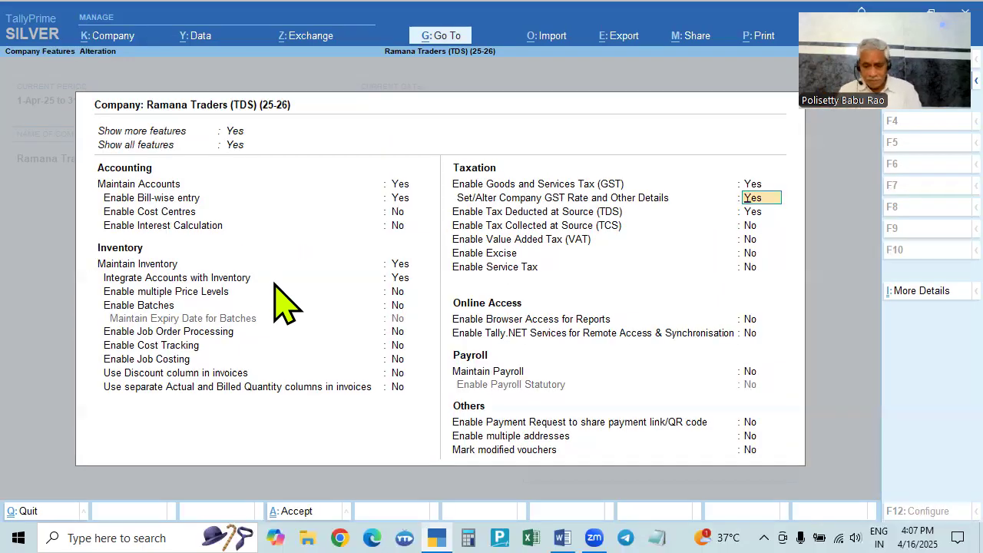
{"action": "key", "text": "n"}
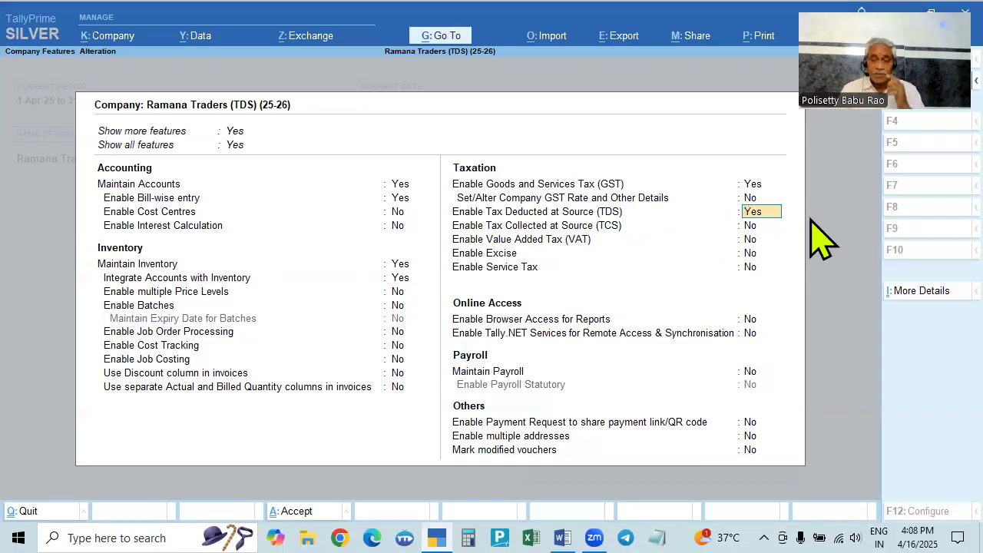
- Review the company TDS deductor details, comparing the deductor type Firm with the company's GSTIN in Problem 1 of the Word document
{"action": "key", "text": "Return"}
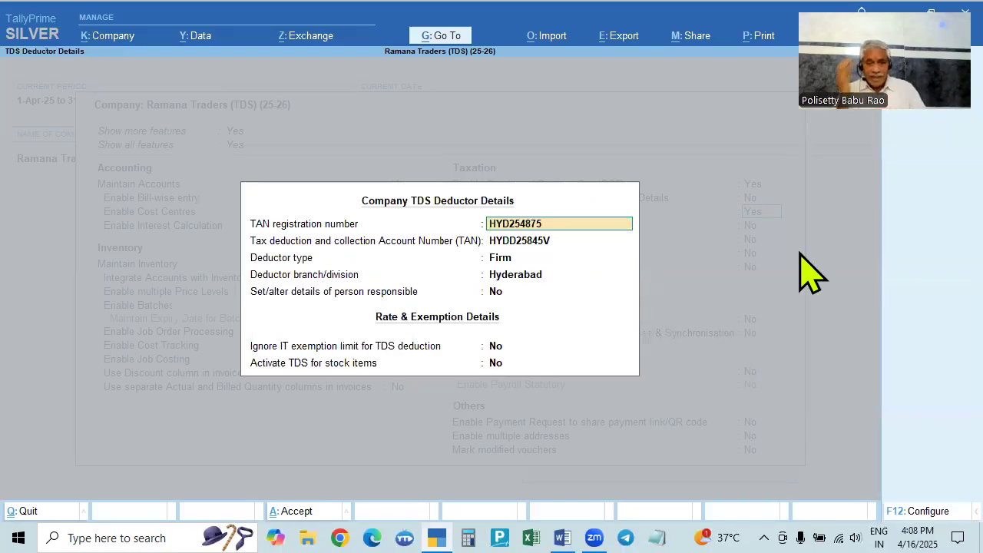
{"action": "key", "text": "Return"}
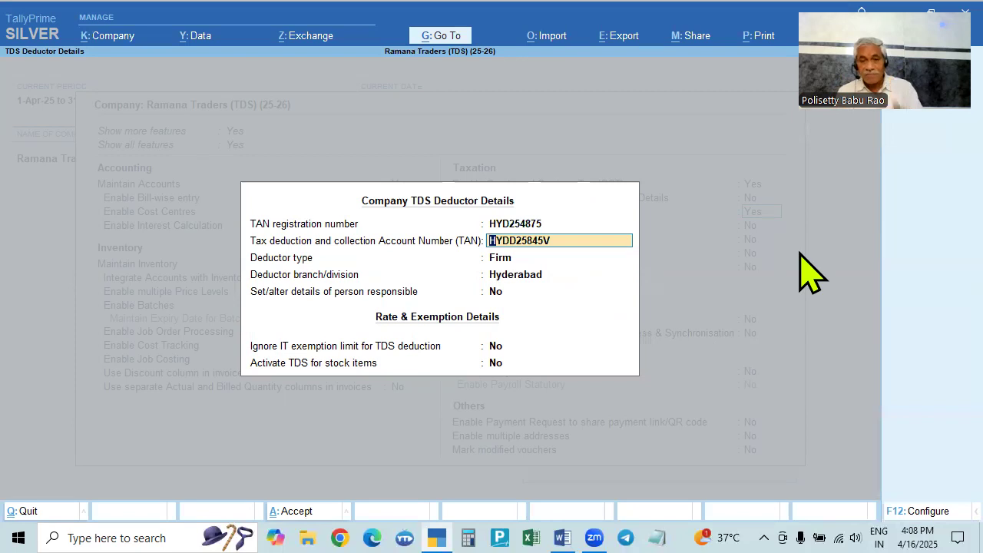
{"action": "key", "text": "Up"}
{"action": "key", "text": "Down"}
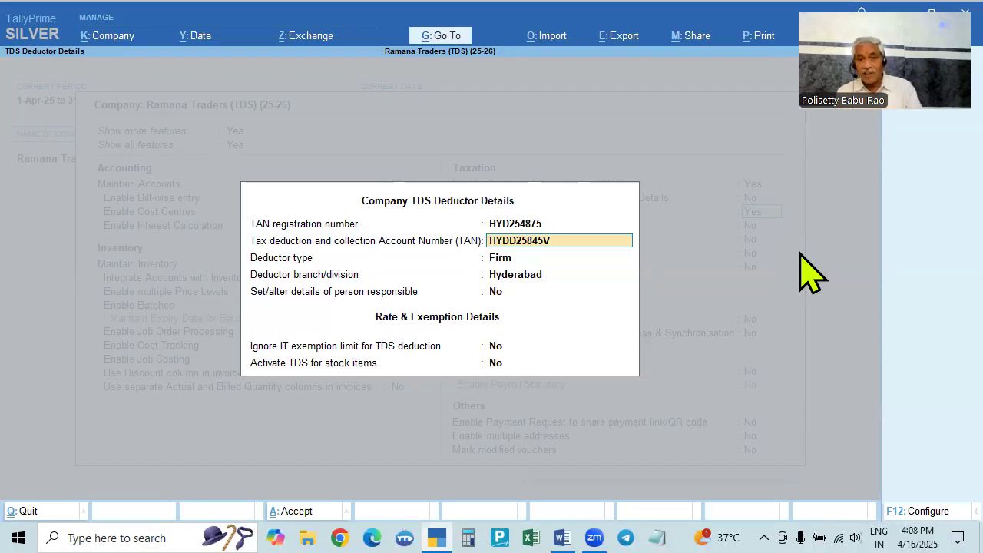
{"action": "key", "text": "Return"}
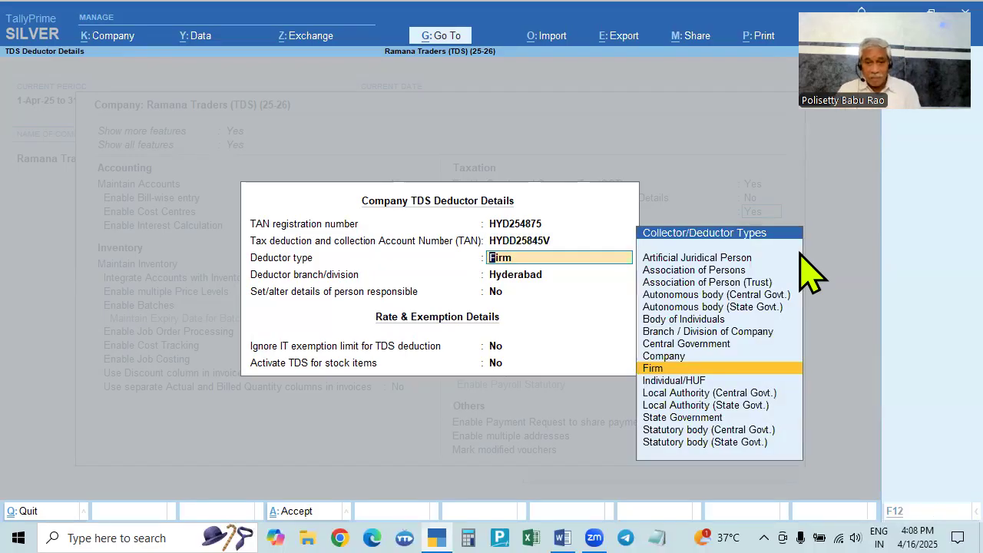
{"action": "key", "text": "alt+Tab"}
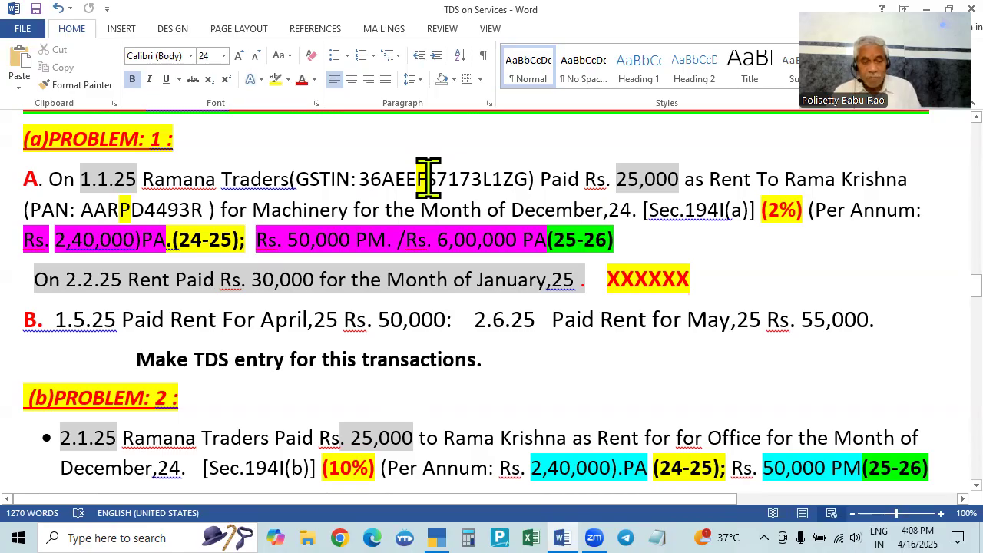
{"action": "key", "text": "alt+Tab"}
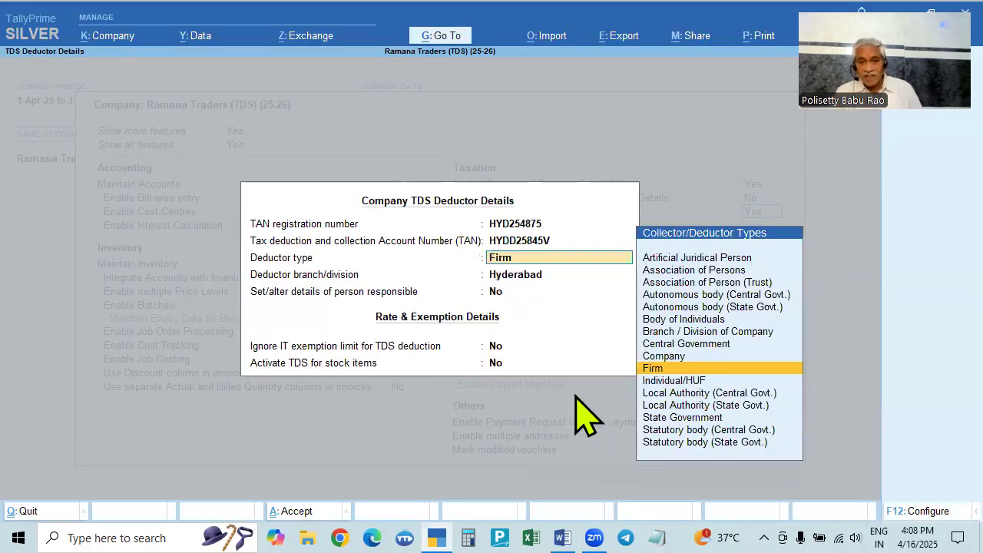
{"action": "key", "text": "Return"}
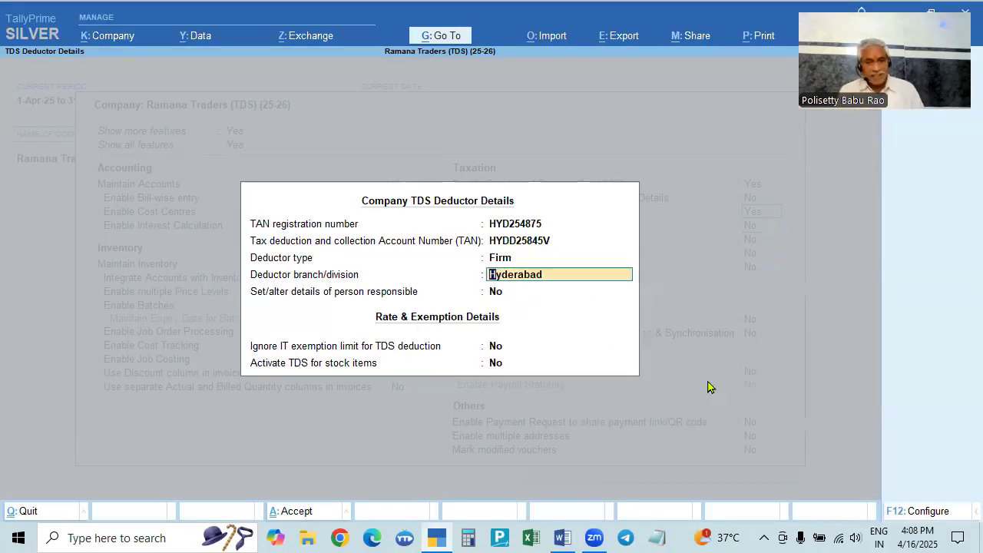
{"action": "key", "text": "Return"}
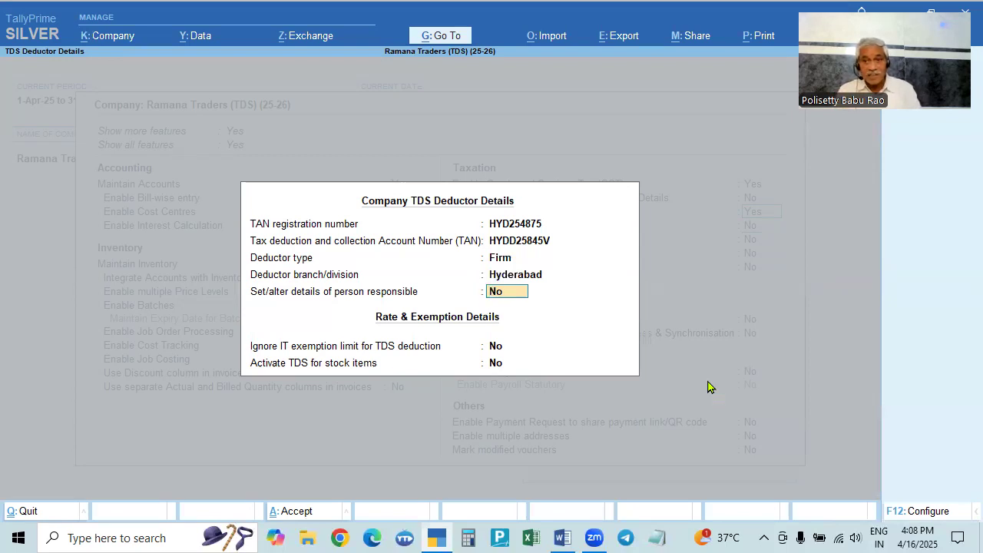
- Set the option to alter details of the person responsible to Yes, review those details and accept them
{"action": "type", "text": "y"}
{"action": "key", "text": "Return"}
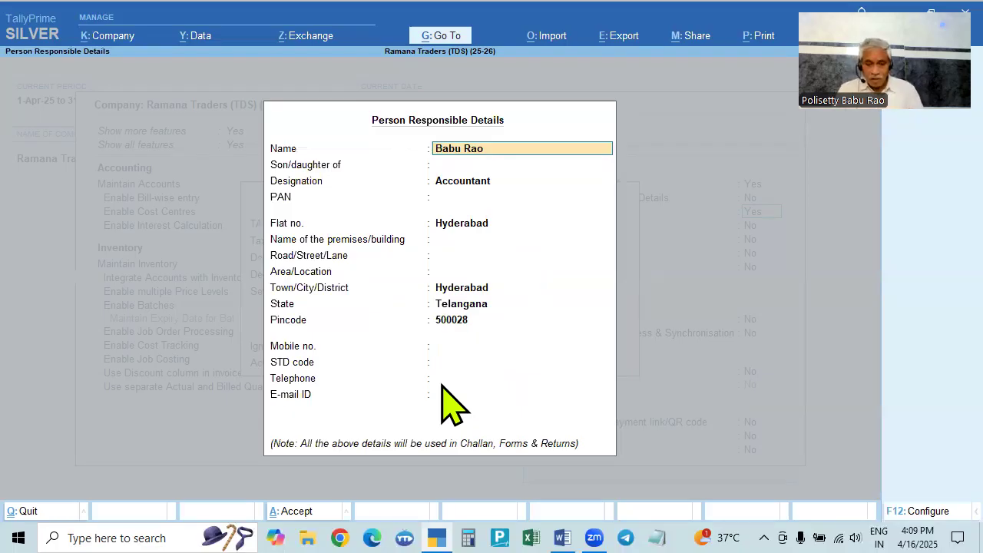
{"action": "key", "text": "ctrl+a"}
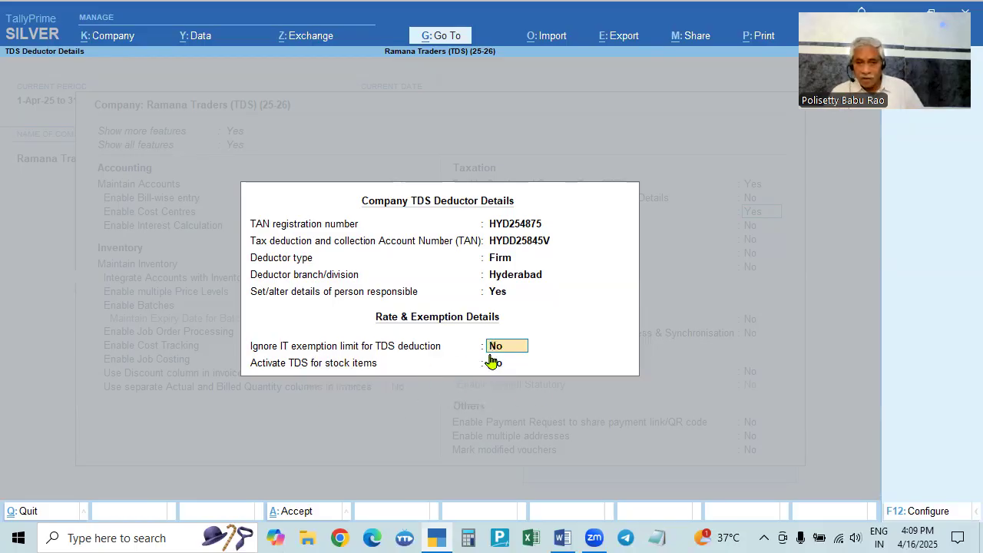
- Leave ignoring the IT exemption limit and TDS for stock items at No, and save the TDS details and company features
{"action": "key", "text": "Return"}
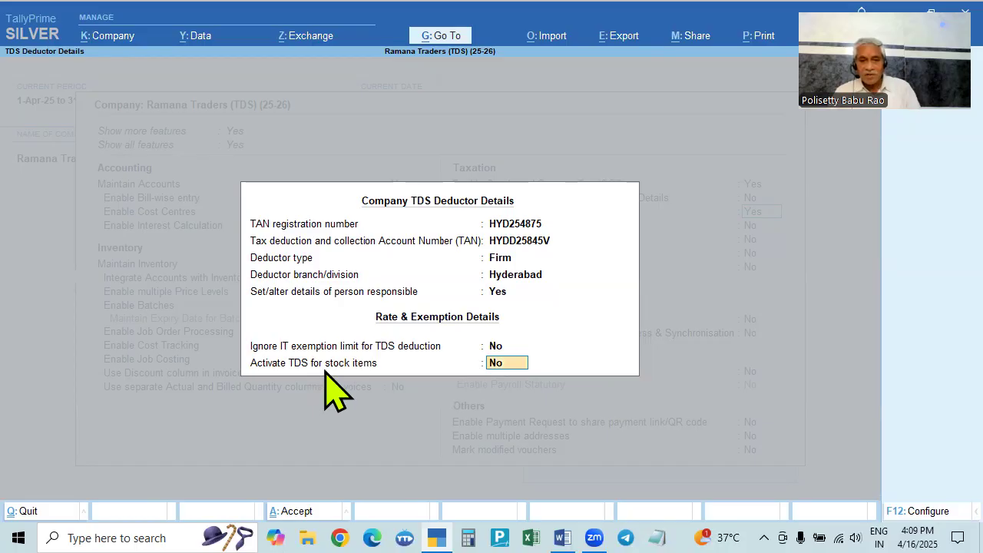
{"action": "key", "text": "Return"}
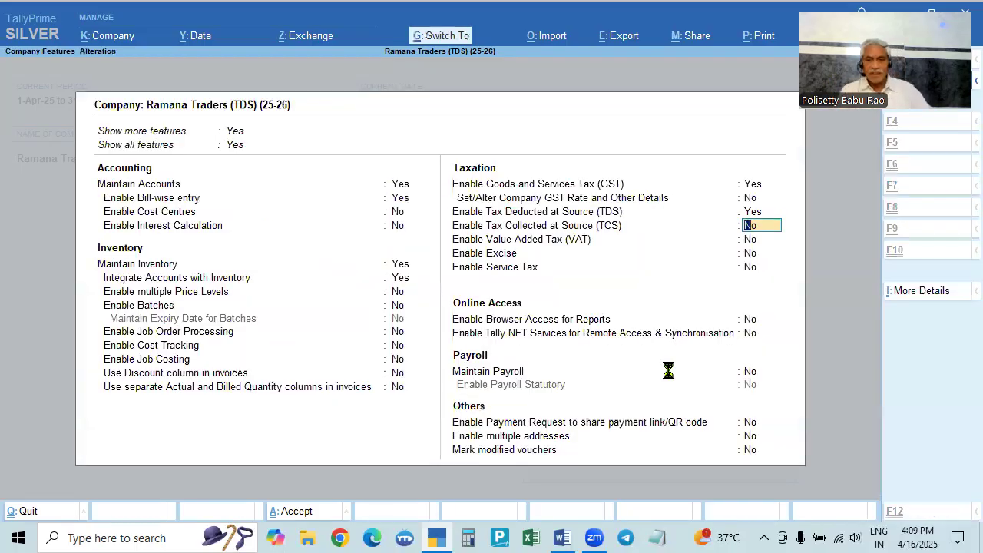
{"action": "key", "text": "ctrl+a"}
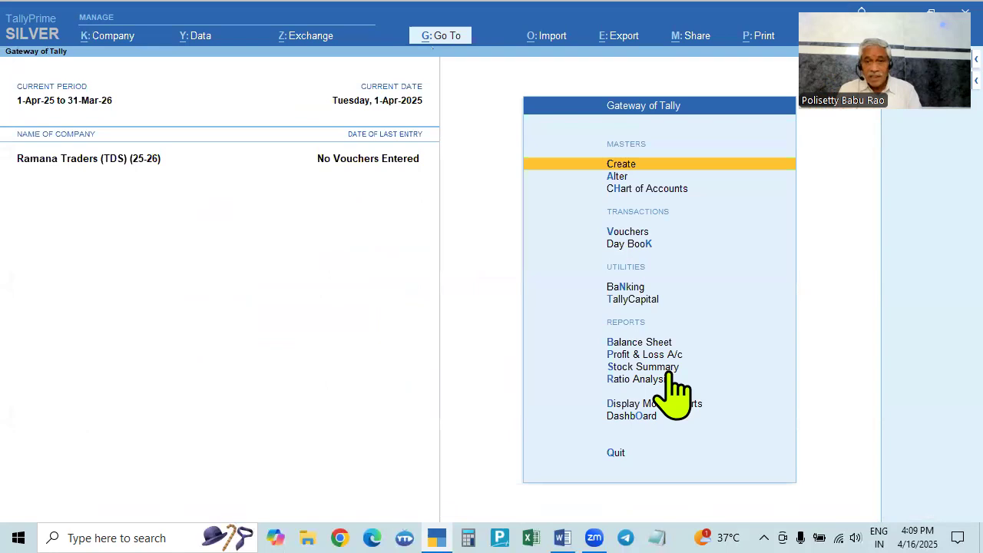
{"action": "key", "text": "Return"}
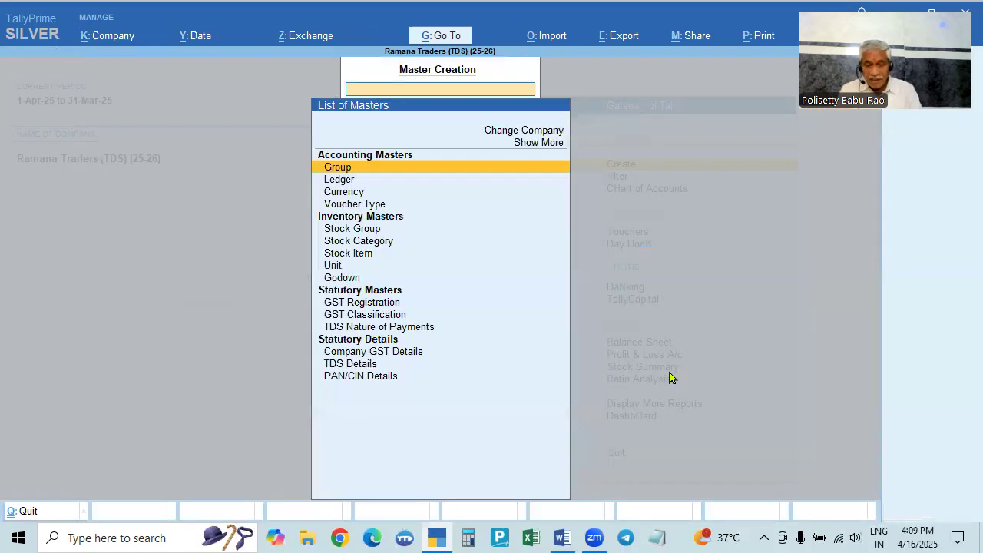
{"action": "key", "text": "Down"}
{"action": "key", "text": "Down"}
{"action": "key", "text": "Down"}
{"action": "key", "text": "Down"}
{"action": "key", "text": "Down"}
{"action": "key", "text": "Down"}
{"action": "key", "text": "Down"}
{"action": "key", "text": "Down"}
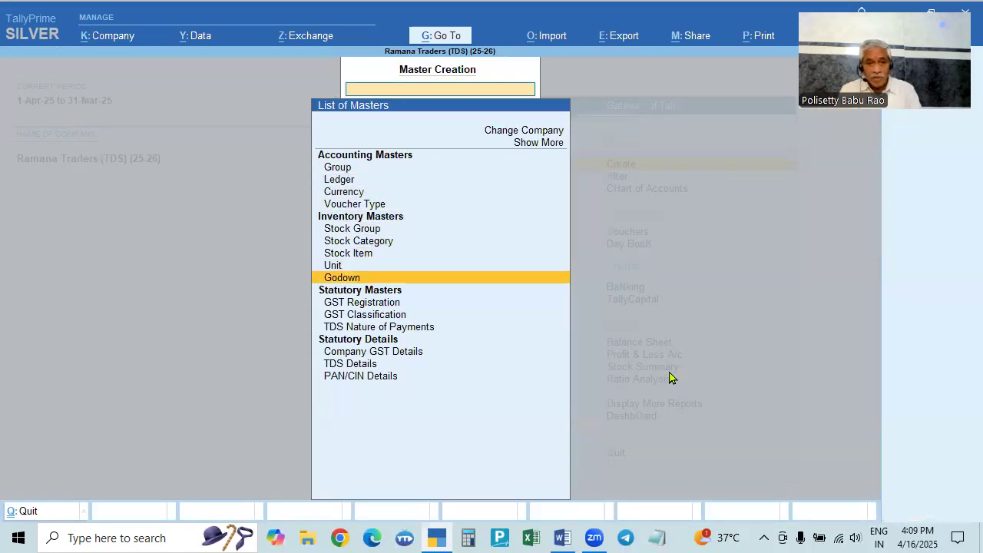
{"action": "key", "text": "Down"}
{"action": "key", "text": "Up"}
{"action": "key", "text": "Up"}
{"action": "key", "text": "Up"}
{"action": "key", "text": "Up"}
{"action": "key", "text": "Up"}
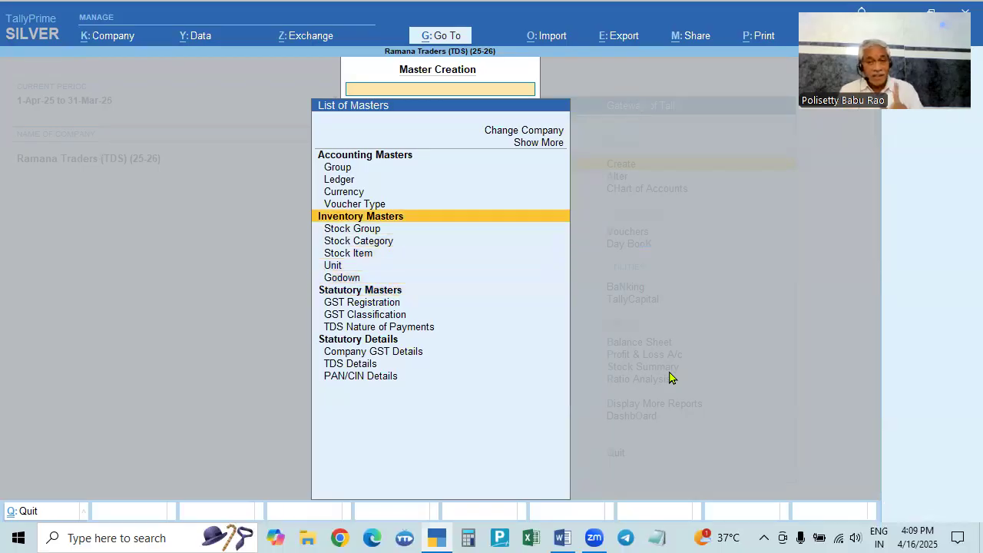
{"action": "key", "text": "Down"}
{"action": "key", "text": "Down"}
{"action": "key", "text": "Down"}
{"action": "key", "text": "Down"}
{"action": "key", "text": "Down"}
{"action": "key", "text": "Down"}
{"action": "key", "text": "Down"}
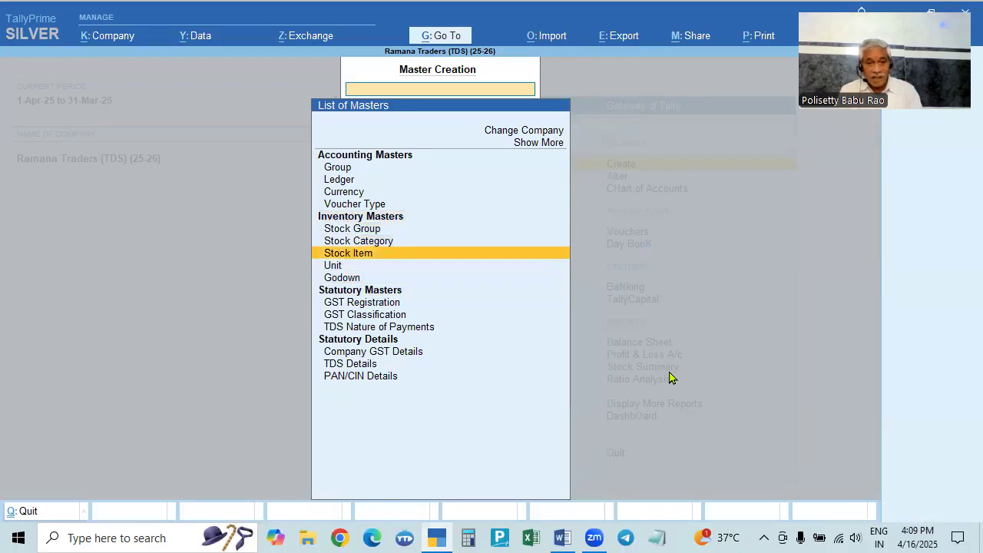
{"action": "key", "text": "Down"}
{"action": "key", "text": "Down"}
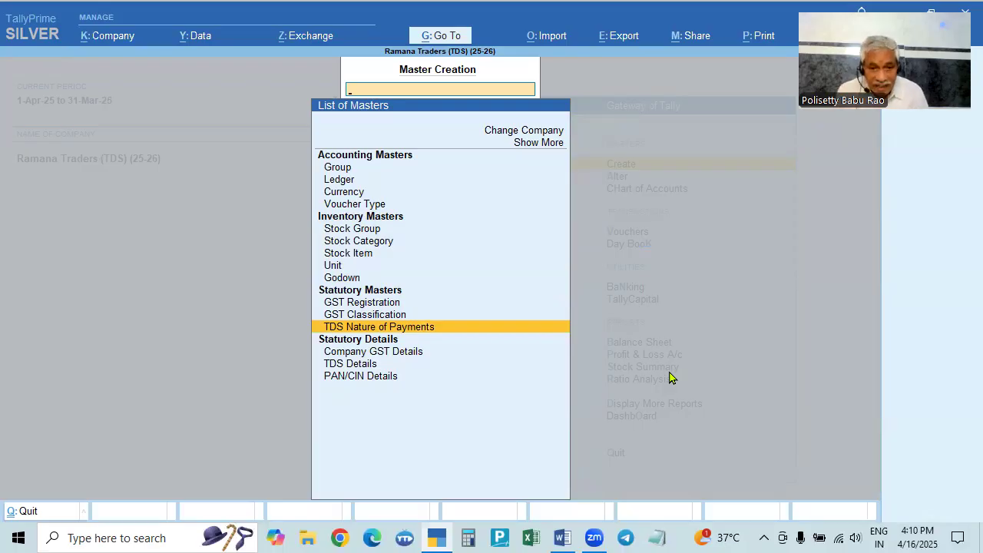
{"action": "key", "text": "Return"}
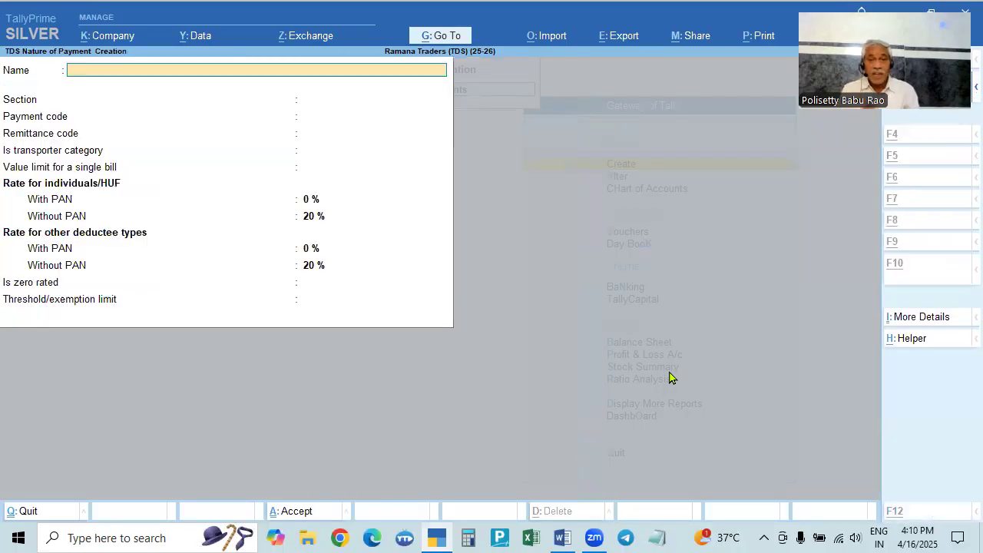
{"action": "key", "text": "alt+Tab"}
{"action": "key", "text": "alt+Tab"}
{"action": "key", "text": "alt+Tab"}
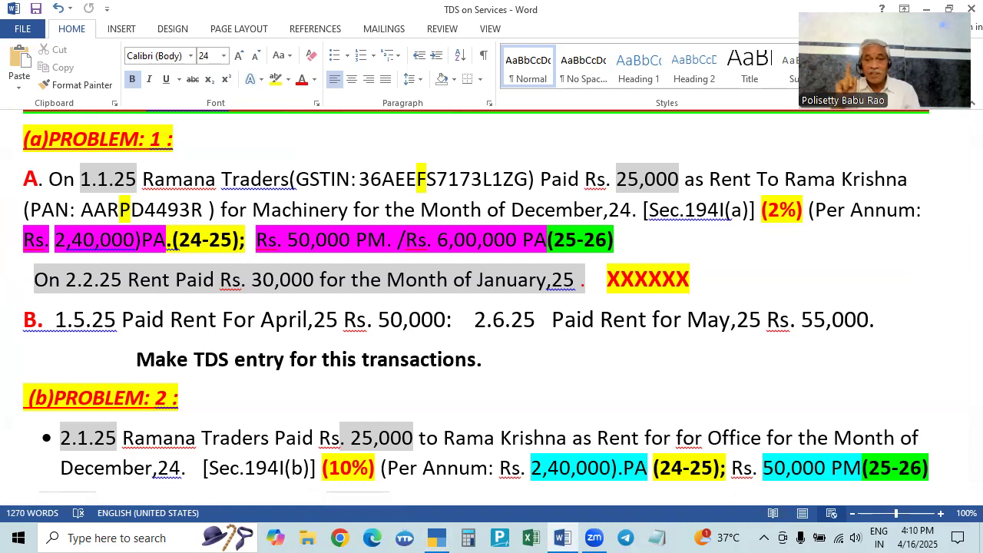
{"action": "key", "text": "alt+Tab"}
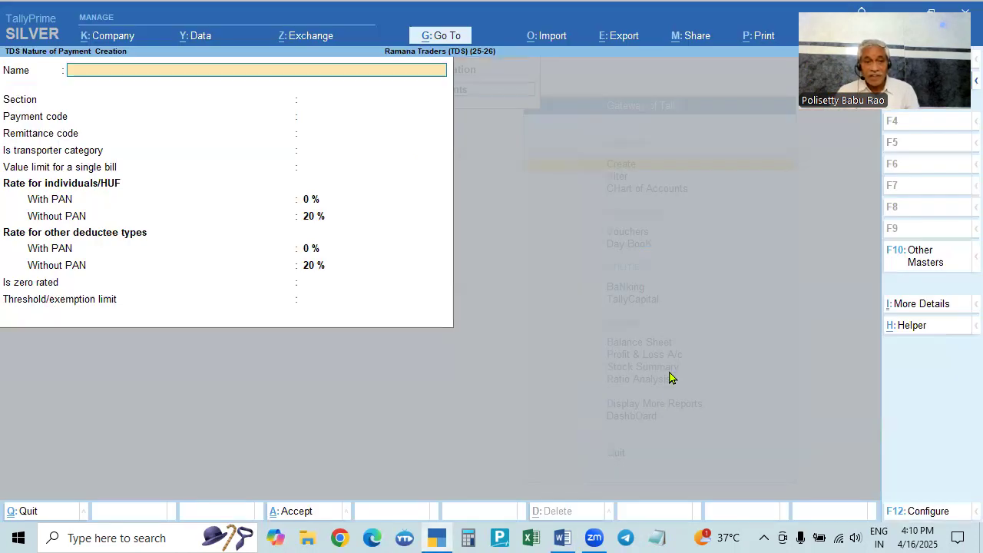
{"action": "key", "text": "Escape"}
{"action": "key", "text": "y"}
{"action": "key", "text": "Escape"}
- Open the list of existing TDS nature of payments masters for alteration
{"action": "key", "text": "Down"}
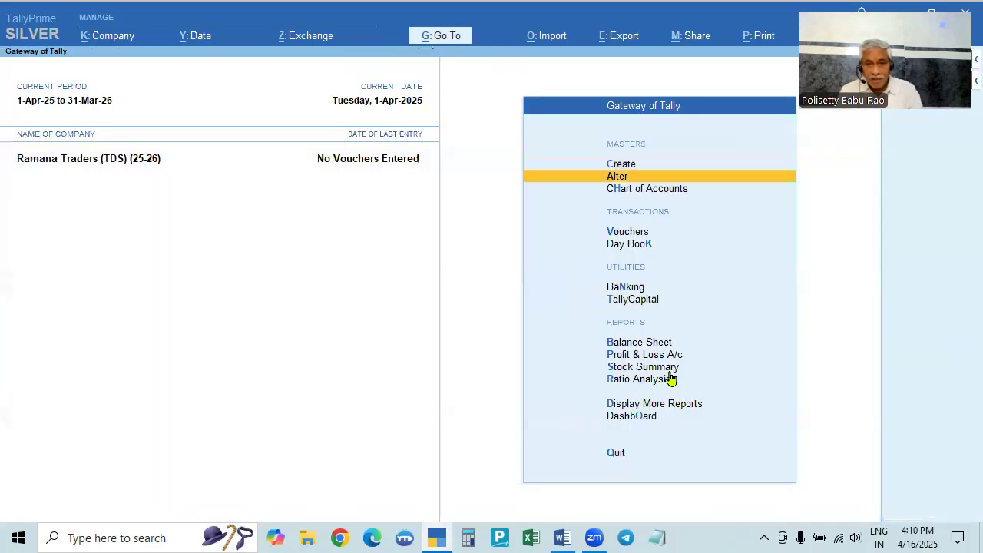
{"action": "key", "text": "Return"}
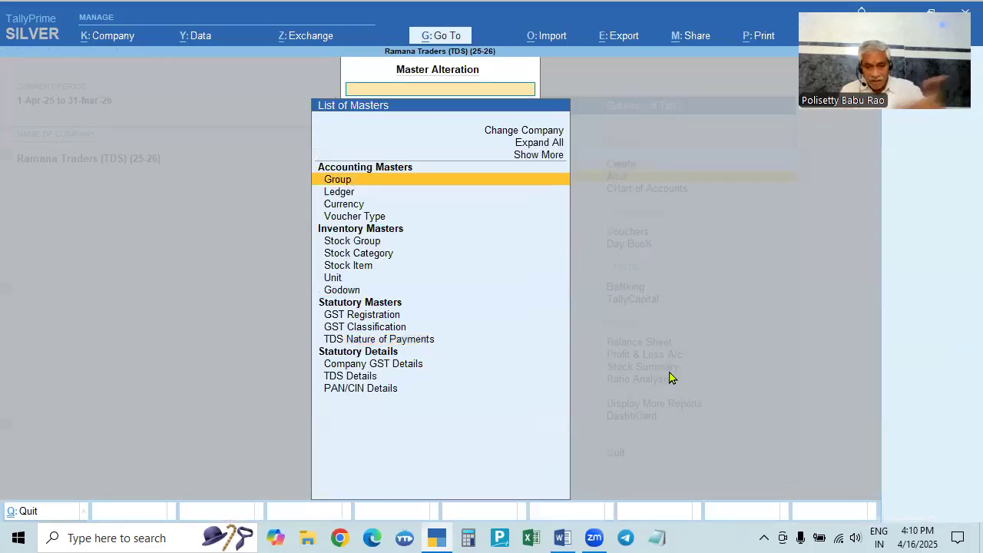
{"action": "key", "text": "Down"}
{"action": "key", "text": "Down"}
{"action": "key", "text": "Down"}
{"action": "key", "text": "Down"}
{"action": "key", "text": "Down"}
{"action": "key", "text": "Down"}
{"action": "key", "text": "Down"}
{"action": "key", "text": "Down"}
{"action": "key", "text": "Down"}
{"action": "key", "text": "Down"}
{"action": "key", "text": "Down"}
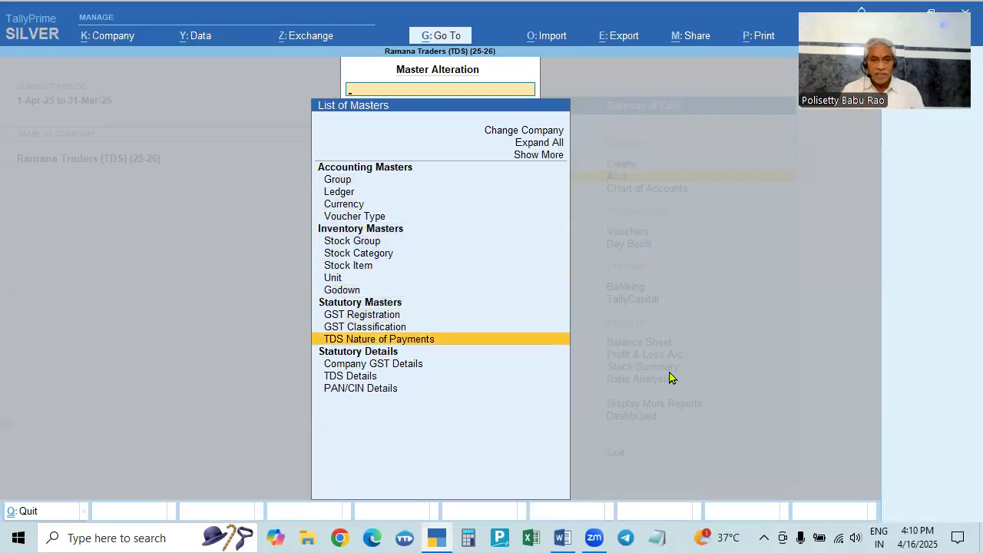
{"action": "key", "text": "Return"}
- Switch to the Word document, review the Sec. 194I rent TDS rates and limits, and return to TallyPrime
{"action": "key", "text": "alt+Tab"}
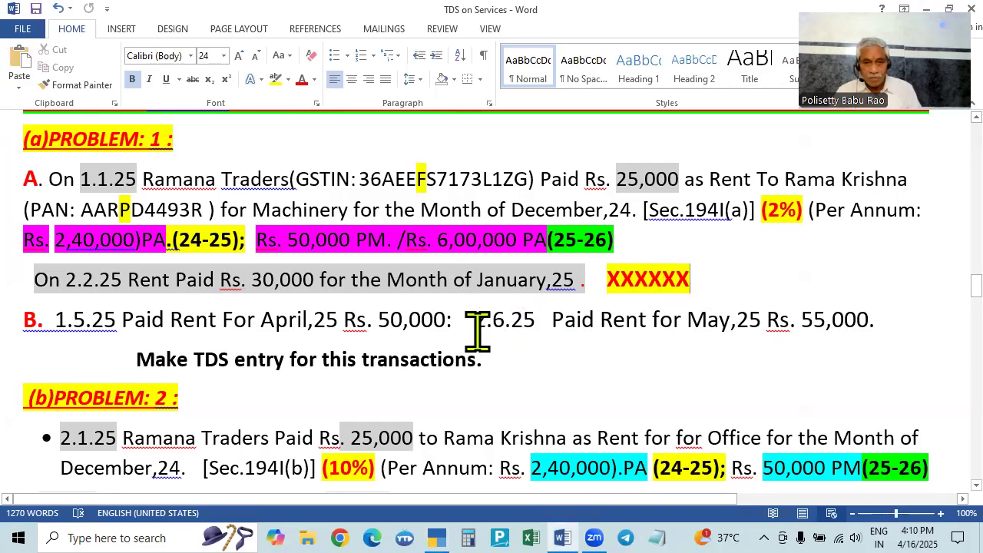
{"action": "scroll", "coordinate": [476, 263], "scroll_direction": "up", "scroll_amount": 4}
{"action": "scroll", "coordinate": [475, 295], "scroll_direction": "up", "scroll_amount": 1}
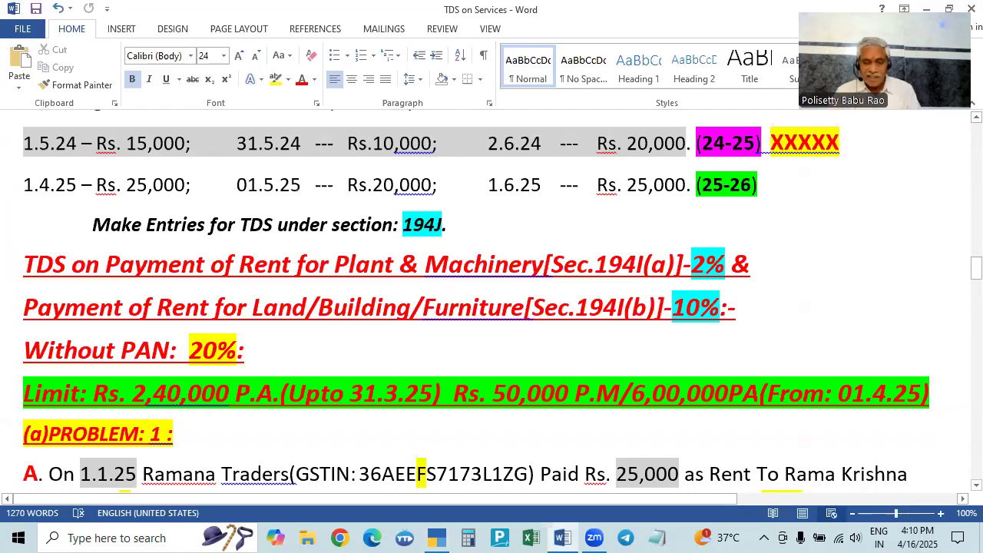
{"action": "key", "text": "alt+Tab"}
- Open the nature of payment Payment of Rent for Plant & Machinery 194I(A) for alteration
{"action": "key", "text": "Down"}
{"action": "key", "text": "Down"}
{"action": "key", "text": "Down"}
{"action": "key", "text": "Down"}
{"action": "key", "text": "Down"}
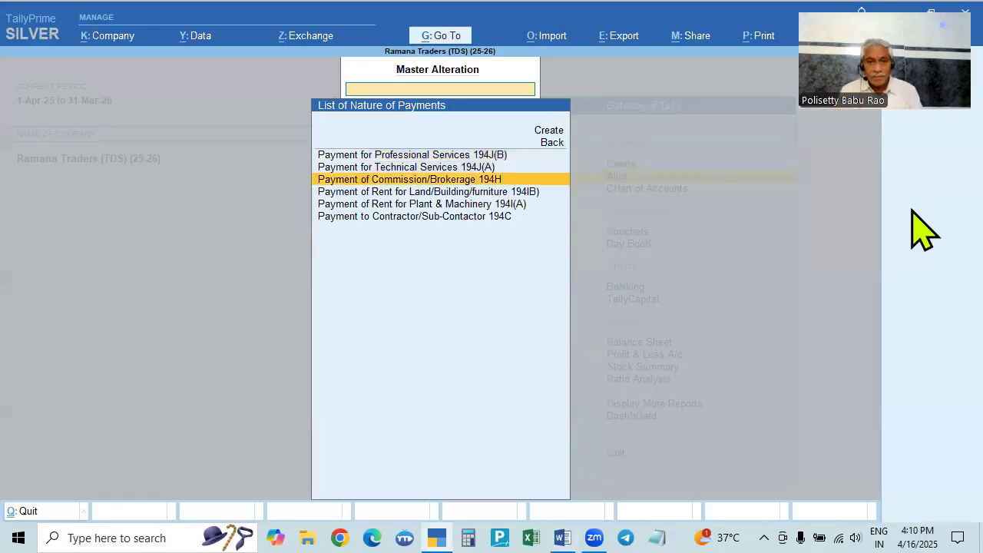
{"action": "key", "text": "Up"}
{"action": "key", "text": "Up"}
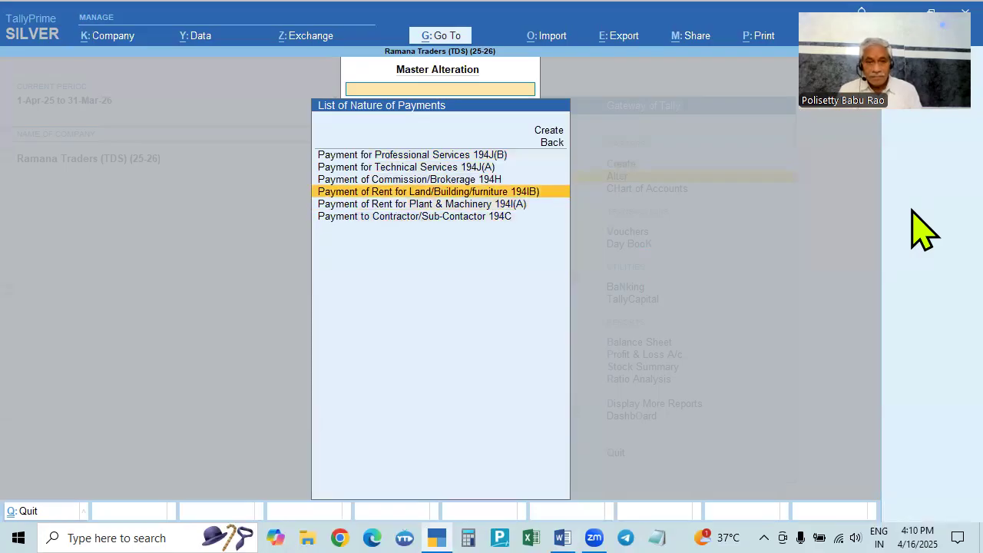
{"action": "key", "text": "Down"}
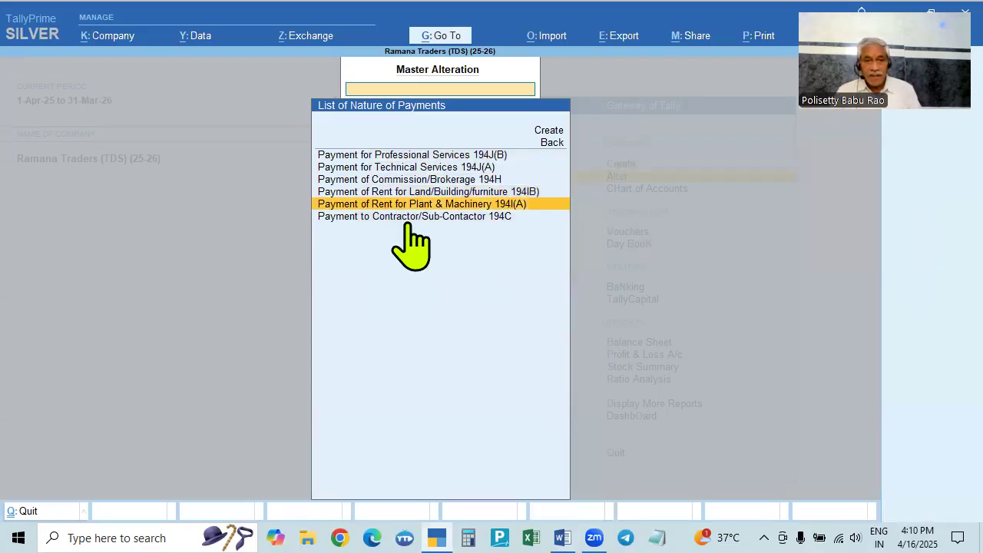
{"action": "left_click", "coordinate": [522, 207]}
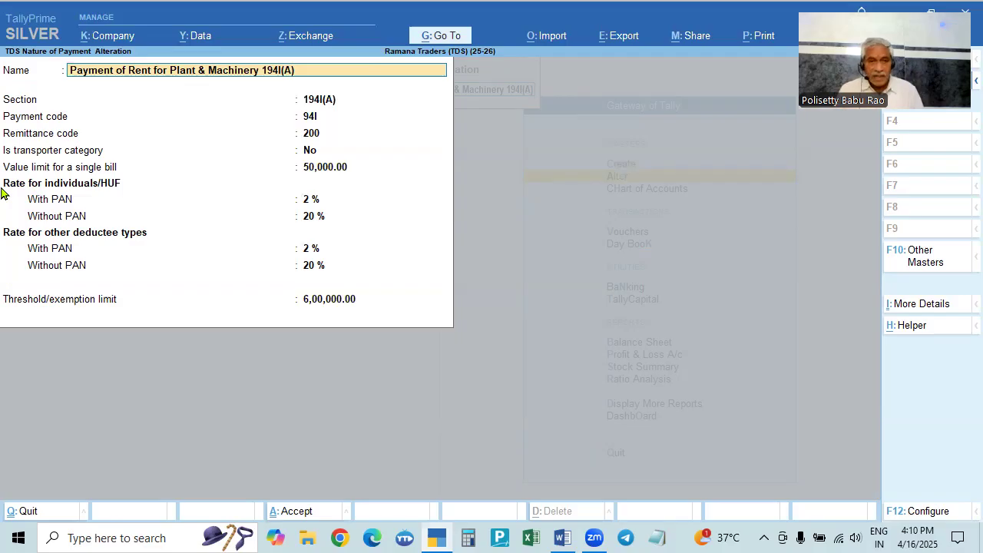
- Review the name, section, payment code, remittance code and transporter category of the 194I(A) plant and machinery rent master
{"action": "left_click", "coordinate": [204, 73]}
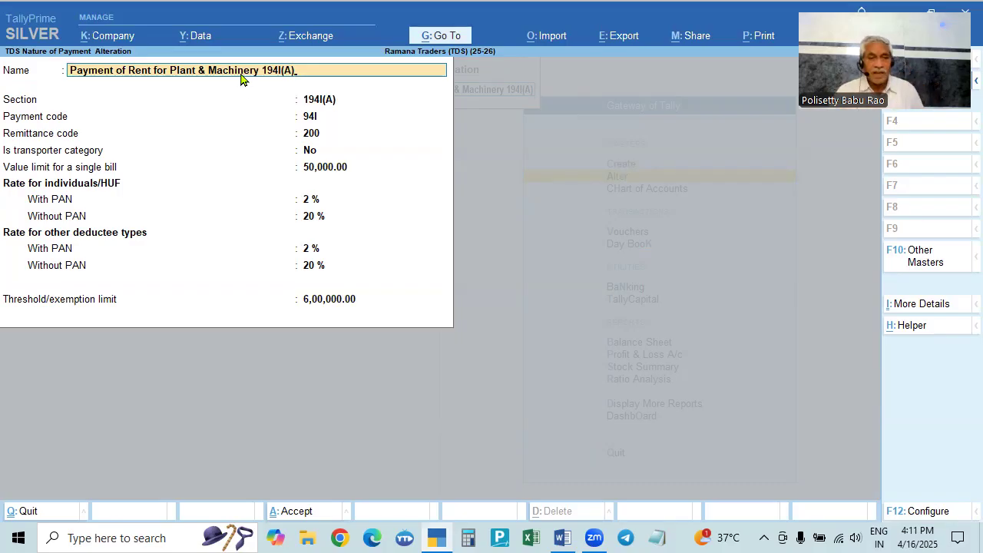
{"action": "key", "text": "Return"}
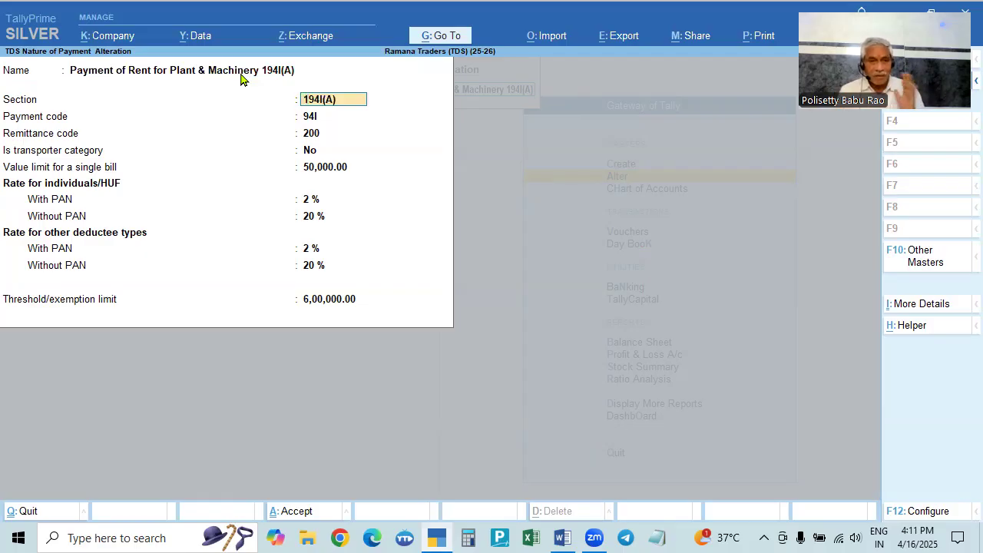
{"action": "key", "text": "Return"}
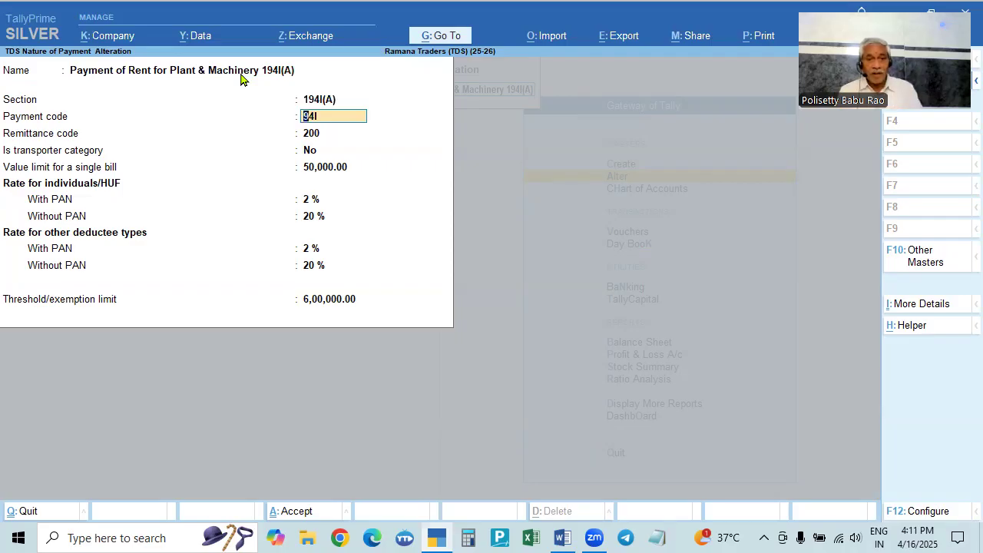
{"action": "key", "text": "Return"}
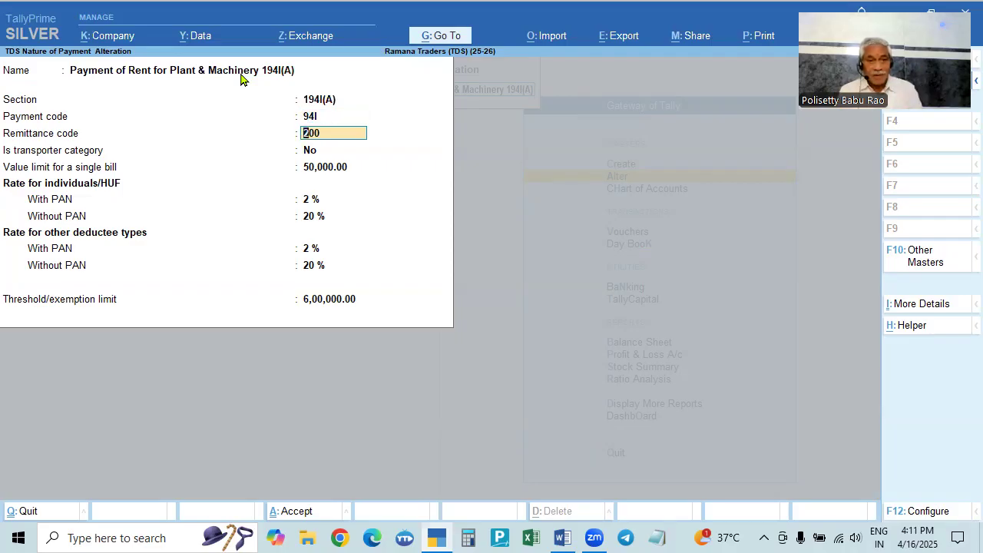
{"action": "key", "text": "Return"}
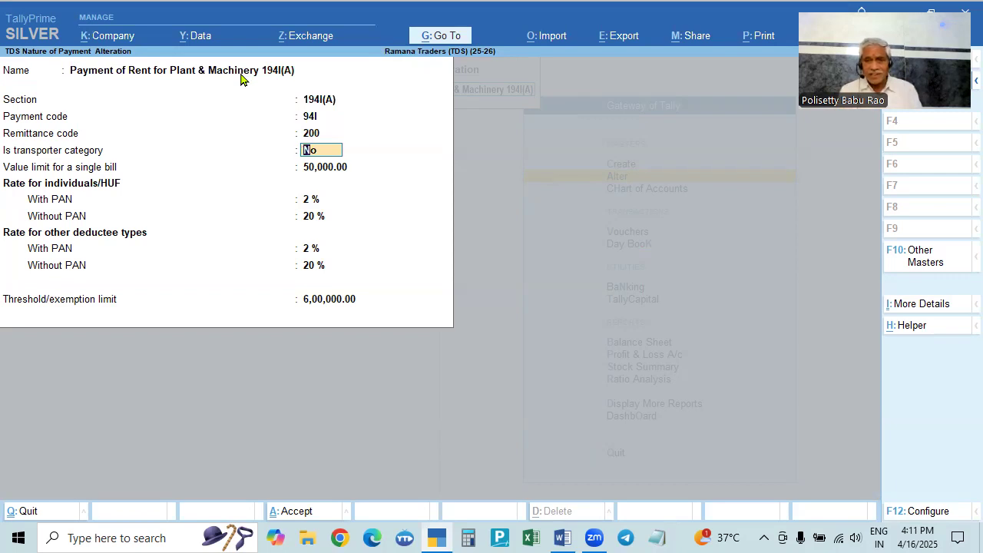
{"action": "key", "text": "Return"}
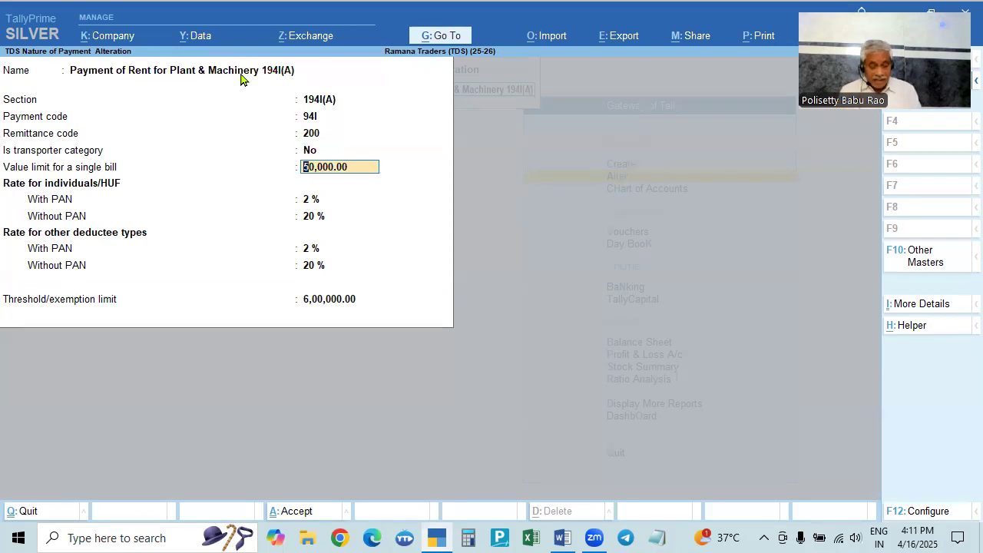
- Compare the master's value limit for a single bill with the Sec. 194J and Sec. 194I limits in the Word document
{"action": "key", "text": "alt+Tab"}
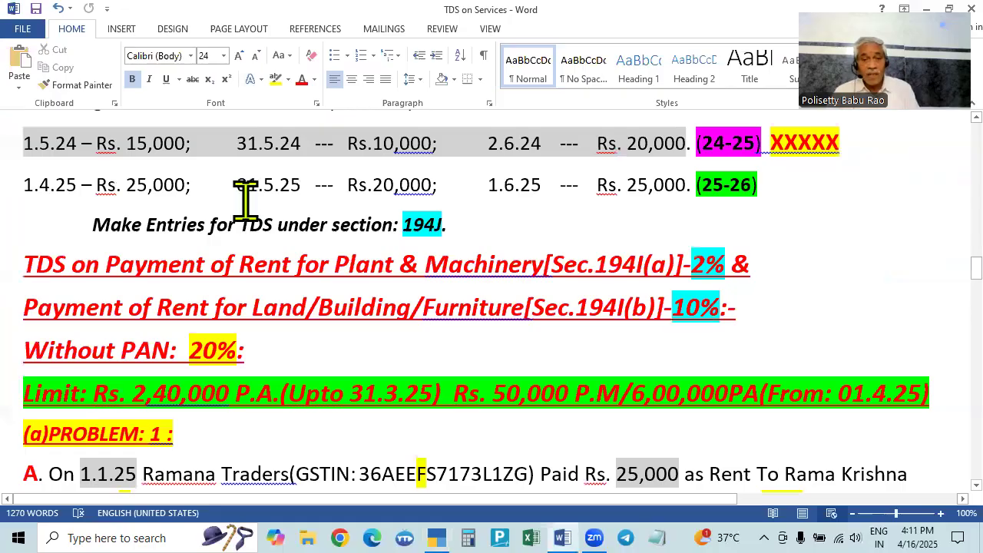
{"action": "scroll", "coordinate": [259, 259], "scroll_direction": "up", "scroll_amount": 5}
{"action": "scroll", "coordinate": [259, 259], "scroll_direction": "up", "scroll_amount": 4}
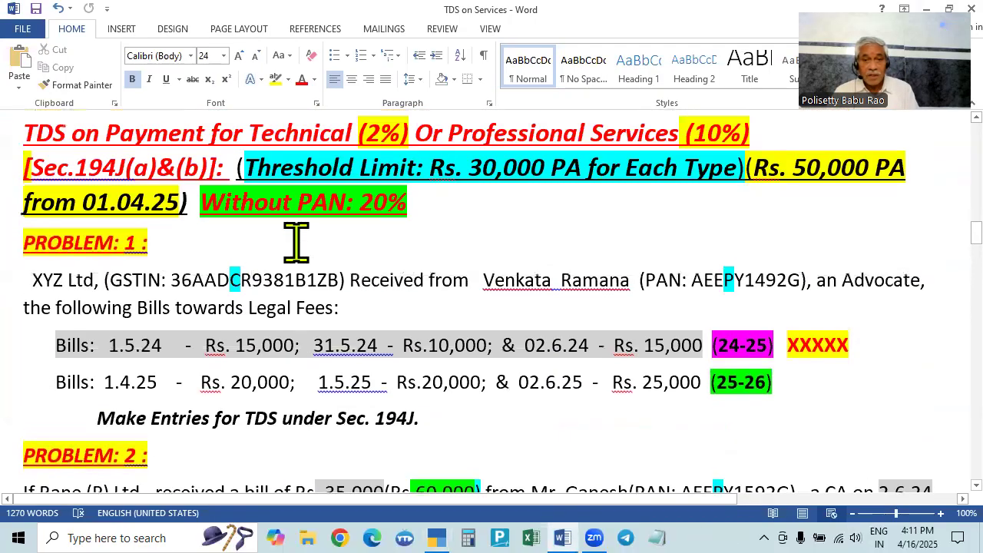
{"action": "scroll", "coordinate": [423, 264], "scroll_direction": "down", "scroll_amount": 1}
{"action": "scroll", "coordinate": [423, 264], "scroll_direction": "up", "scroll_amount": 3}
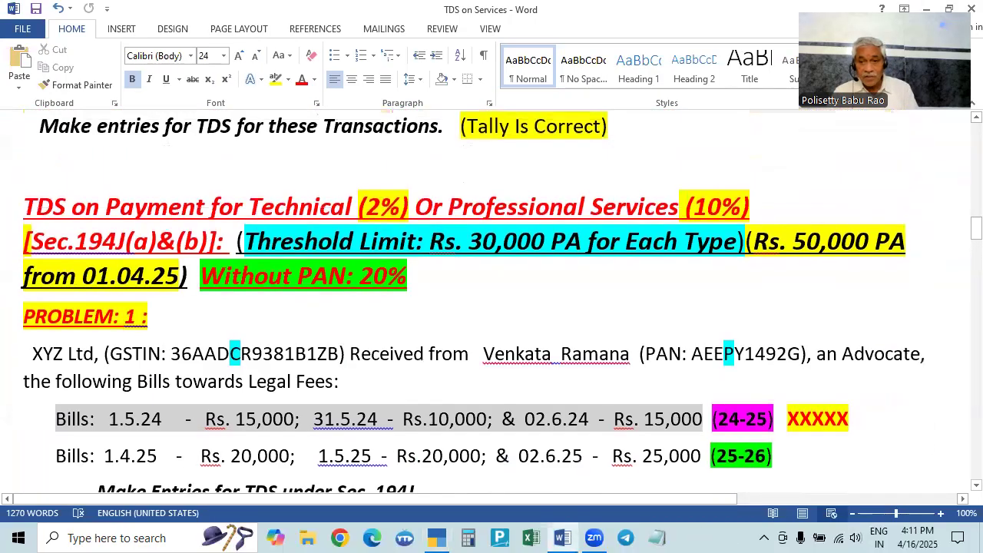
{"action": "key", "text": "alt+Tab"}
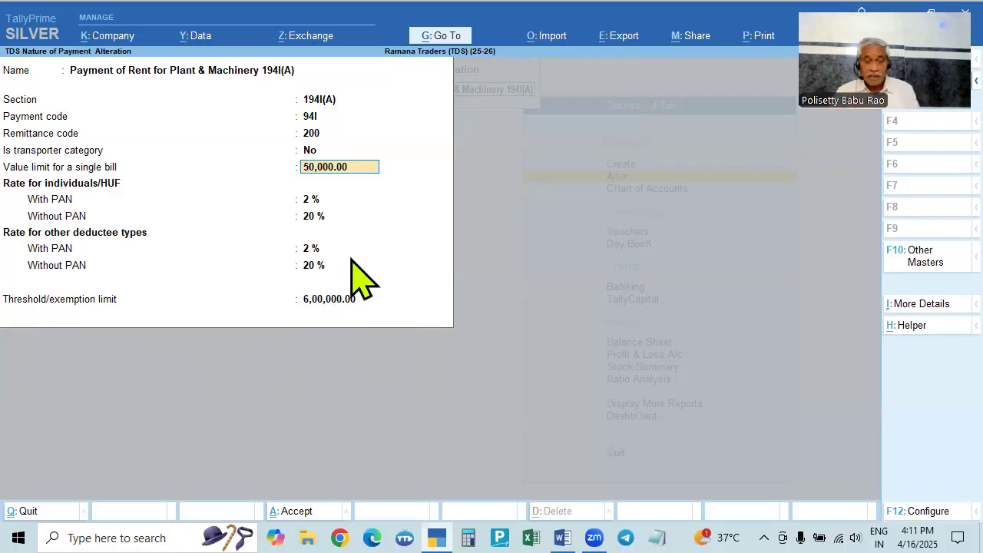
{"action": "key", "text": "alt+Tab"}
{"action": "scroll", "coordinate": [460, 443], "scroll_direction": "down", "scroll_amount": 2}
{"action": "scroll", "coordinate": [464, 445], "scroll_direction": "down", "scroll_amount": 10}
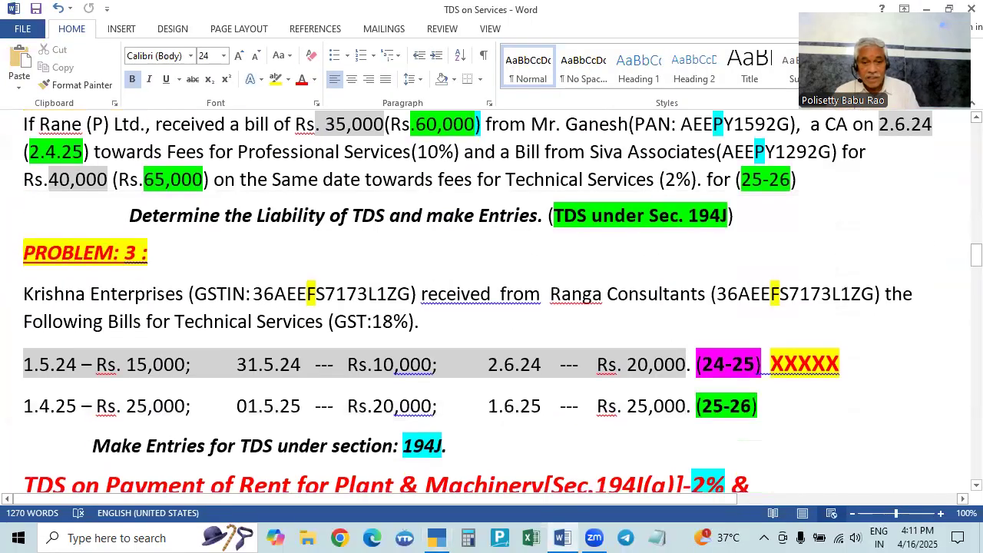
{"action": "scroll", "coordinate": [464, 446], "scroll_direction": "up", "scroll_amount": 1}
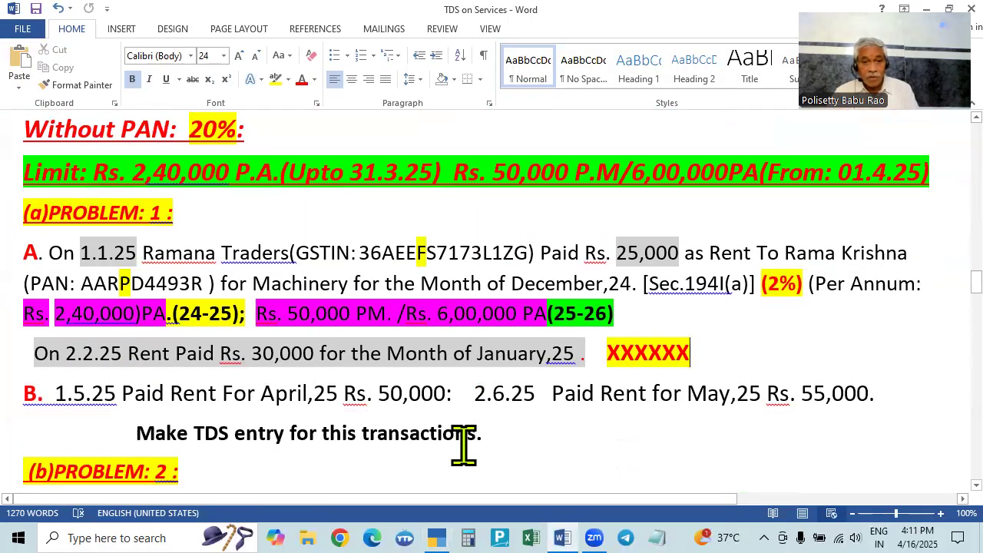
{"action": "scroll", "coordinate": [464, 446], "scroll_direction": "up", "scroll_amount": 4}
{"action": "scroll", "coordinate": [450, 384], "scroll_direction": "down", "scroll_amount": 3}
{"action": "scroll", "coordinate": [450, 384], "scroll_direction": "up", "scroll_amount": 1}
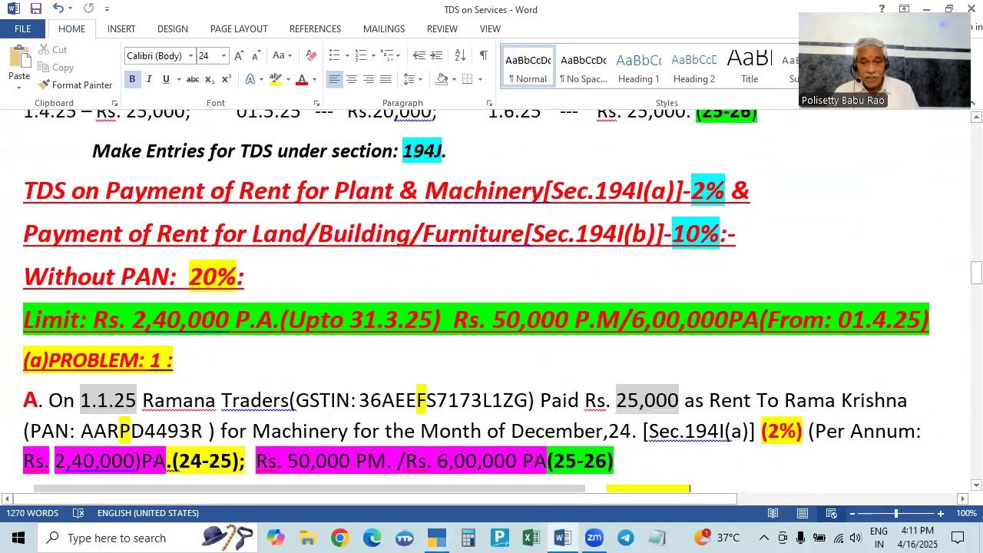
{"action": "key", "text": "alt+Tab"}
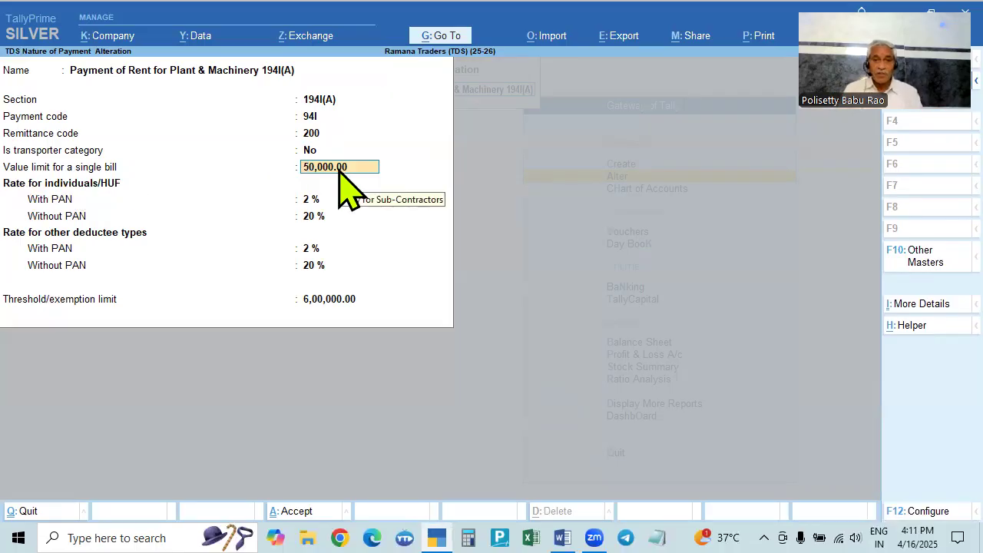
- Review the 194I(A) rates with and without PAN and the threshold limit, then dismiss the acceptance request
{"action": "key", "text": "Return"}
{"action": "key", "text": "Return"}
{"action": "key", "text": "Return"}
{"action": "key", "text": "Return"}
{"action": "key", "text": "Return"}
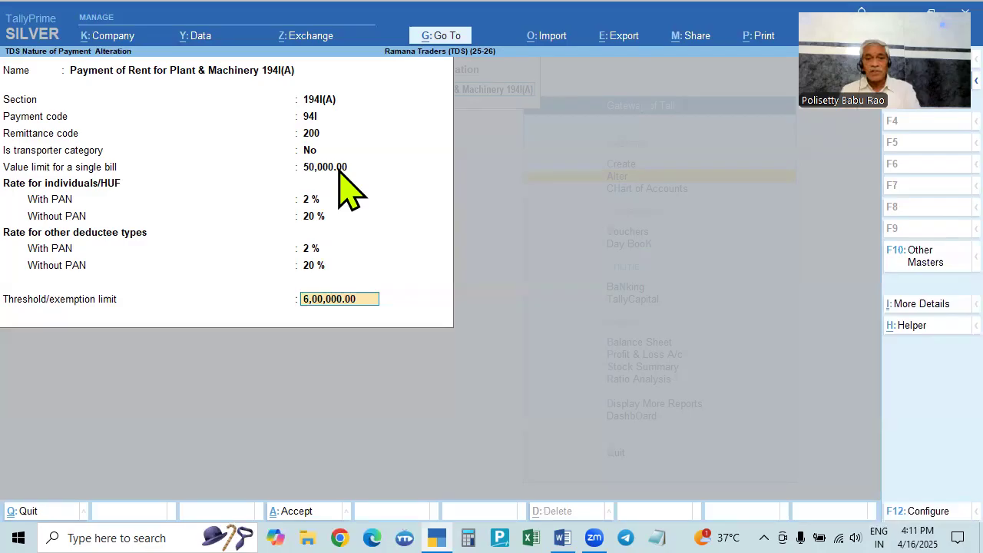
{"action": "key", "text": "Return"}
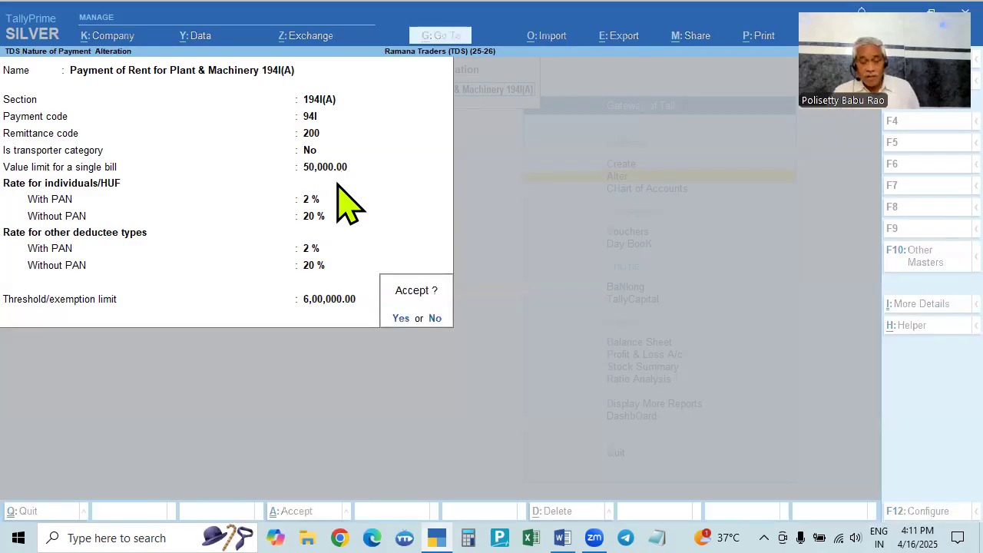
{"action": "key", "text": "Escape"}
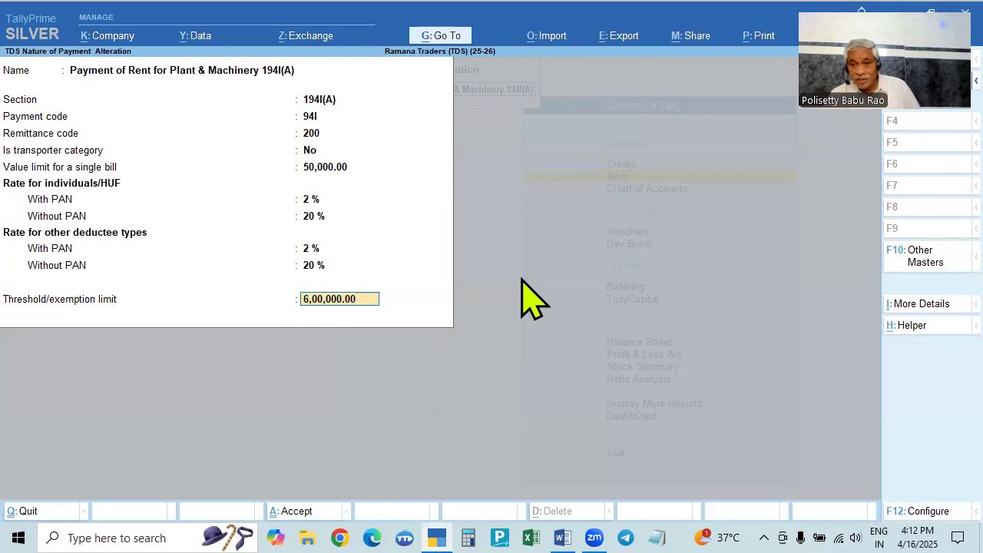
- Open the TDS details history of the 194I(A) plant and machinery rent master and select the row applicable from 1-Apr-25
{"action": "left_click", "coordinate": [916, 305]}
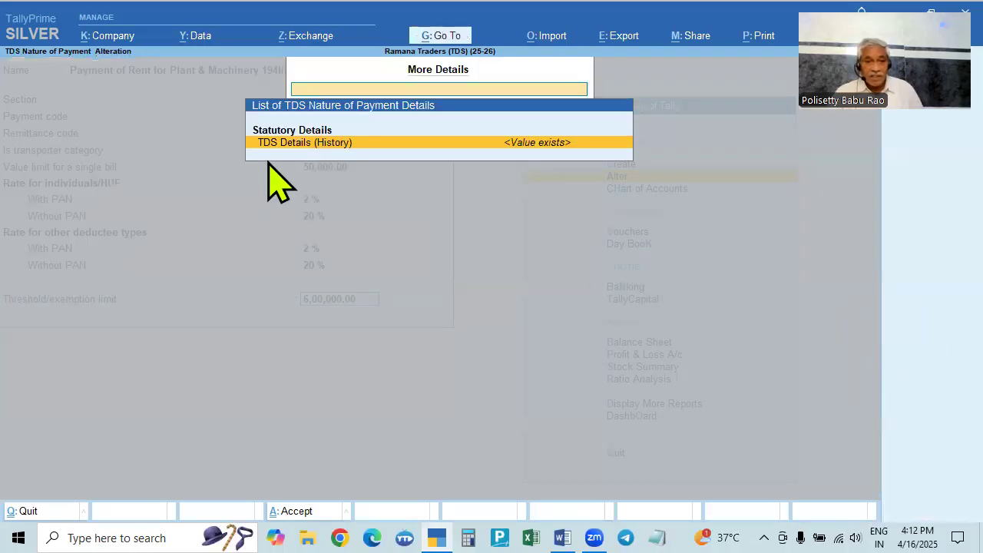
{"action": "key", "text": "Return"}
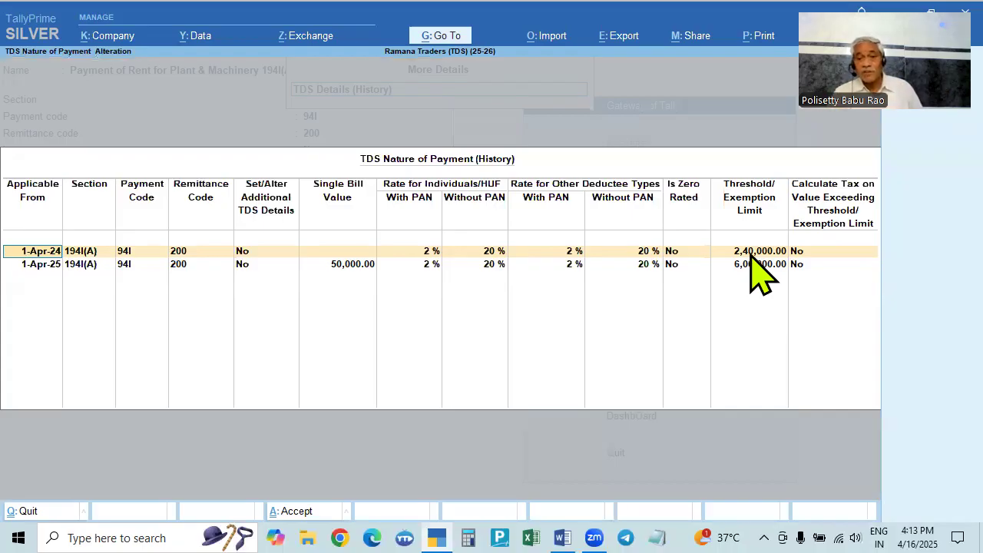
{"action": "left_click", "coordinate": [41, 266]}
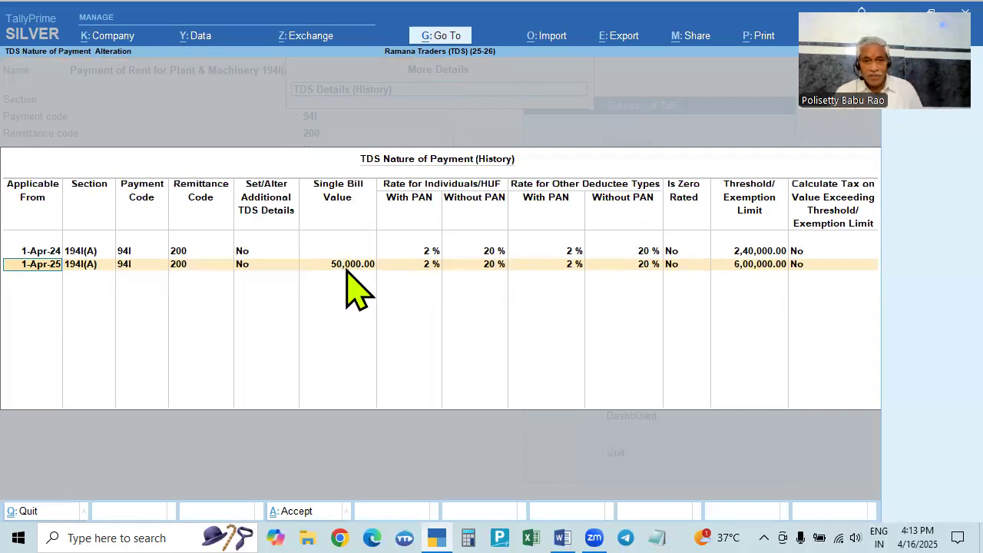
- Review the 1-Apr-25 history row's codes, single bill value, rates and threshold limit, then accept the history and reopen it
{"action": "key", "text": "Return"}
{"action": "key", "text": "Return"}
{"action": "key", "text": "Return"}
{"action": "key", "text": "Return"}
{"action": "key", "text": "Return"}
{"action": "key", "text": "Return"}
{"action": "key", "text": "Return"}
{"action": "key", "text": "Return"}
{"action": "key", "text": "Return"}
{"action": "key", "text": "Return"}
{"action": "key", "text": "Return"}
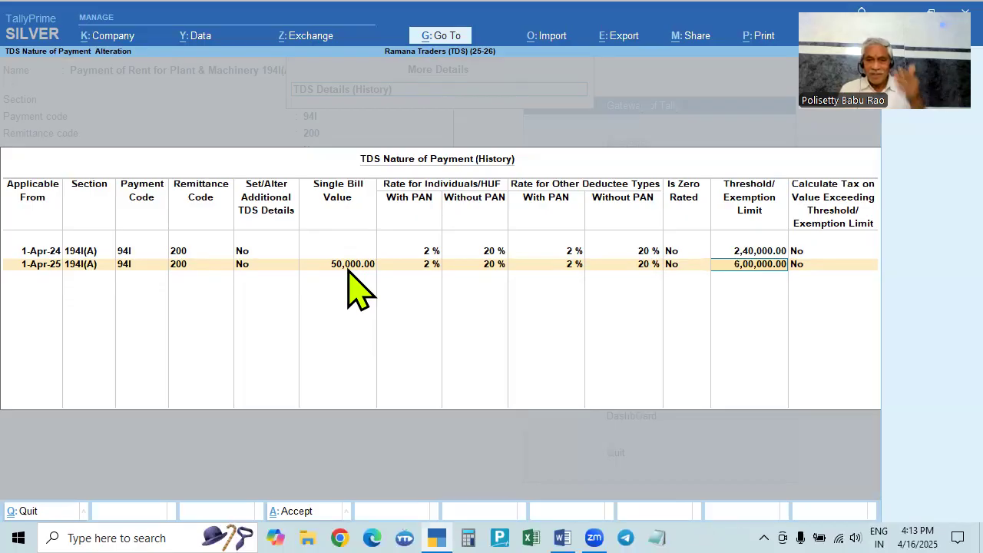
{"action": "key", "text": "ctrl+a"}
{"action": "key", "text": "Return"}
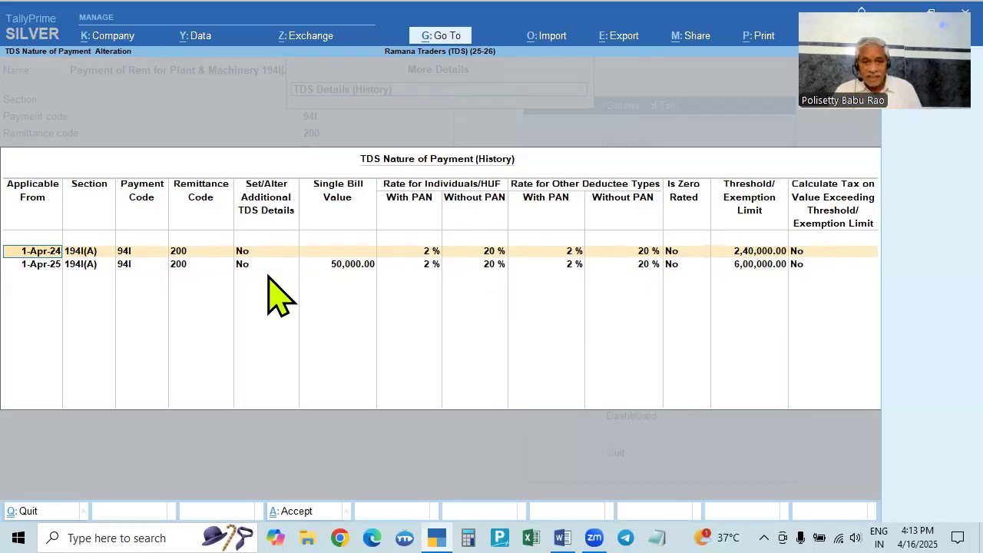
- Recheck the 1-Apr-25 row from its single bill value to its threshold limit and return to the master
{"action": "left_click", "coordinate": [339, 266]}
{"action": "key", "text": "Return"}
{"action": "key", "text": "Return"}
{"action": "key", "text": "Return"}
{"action": "key", "text": "Return"}
{"action": "key", "text": "Return"}
{"action": "key", "text": "Return"}
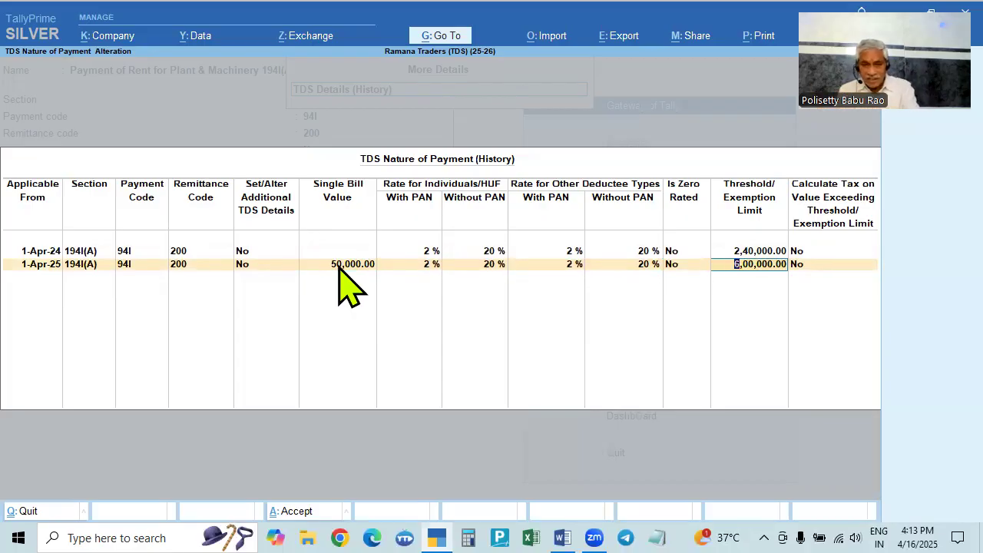
{"action": "key", "text": "Return"}
{"action": "key", "text": "Return"}
{"action": "key", "text": "Return"}
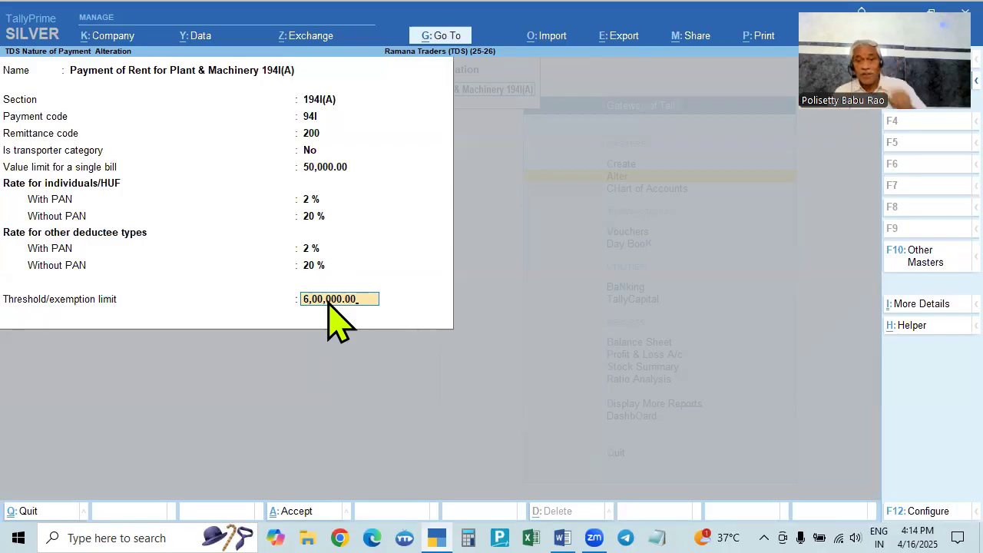
- Reopen the TDS details history to compare the 1-Apr-24 and 1-Apr-25 rows, then close it
{"action": "left_click", "coordinate": [918, 305]}
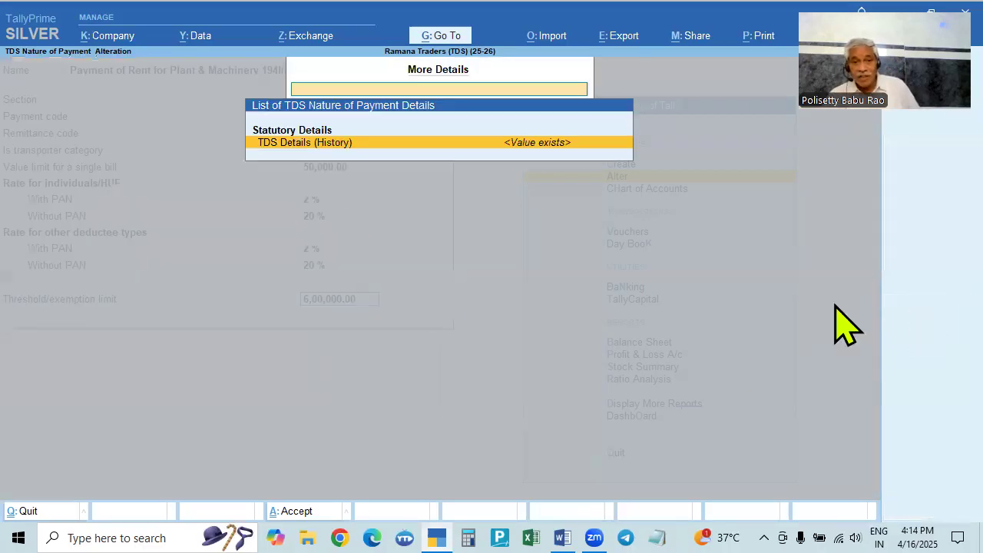
{"action": "key", "text": "Return"}
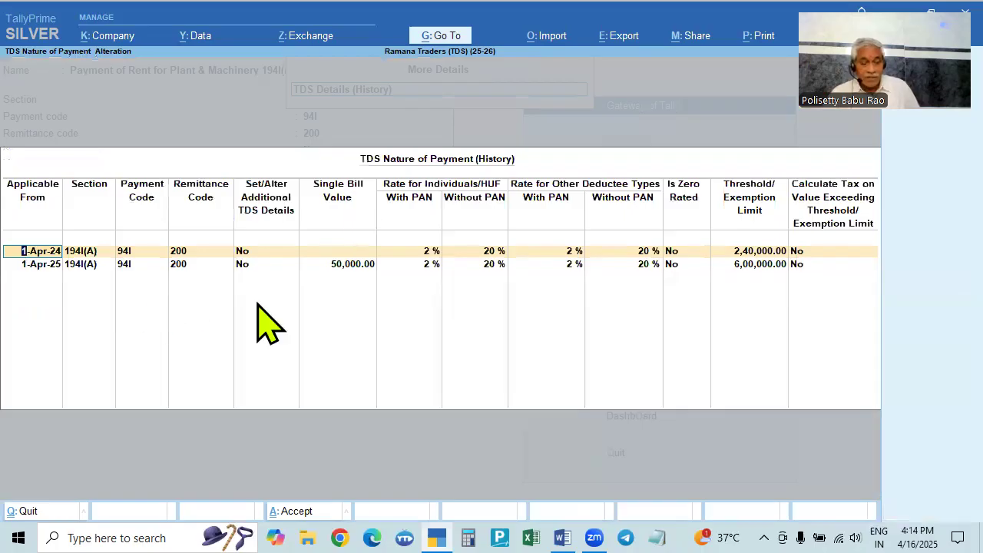
{"action": "key", "text": "BackSpace"}
{"action": "key", "text": "Return"}
{"action": "key", "text": "Escape"}
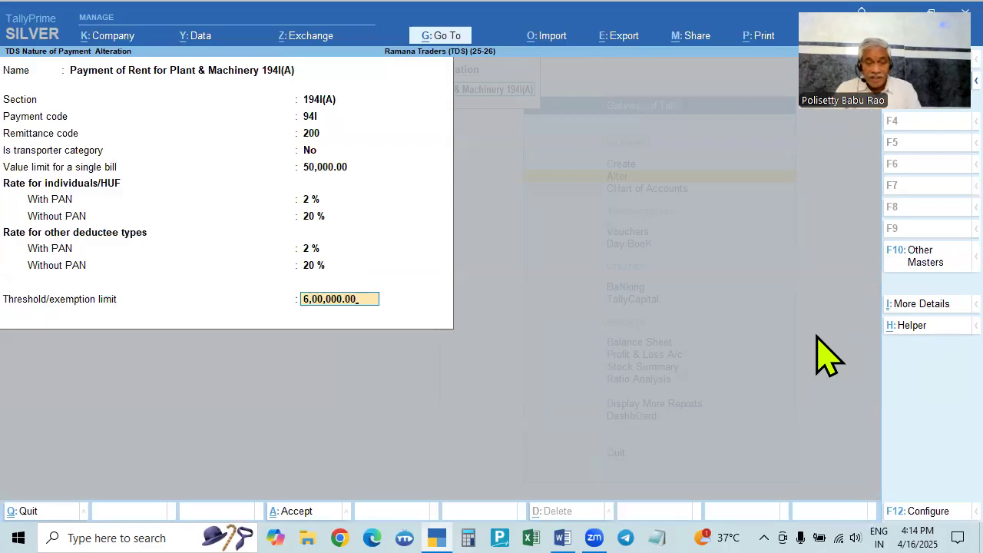
{"action": "left_click", "coordinate": [921, 309]}
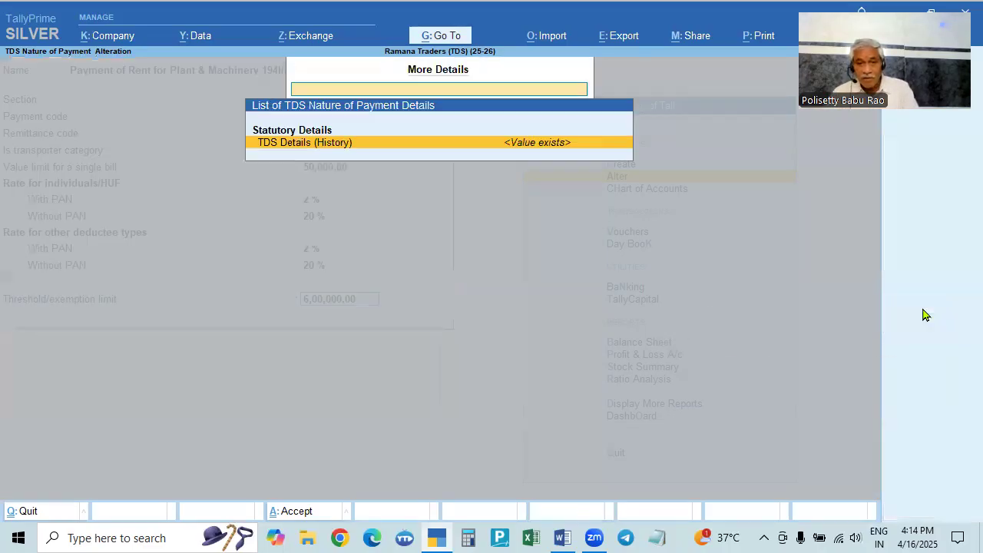
{"action": "key", "text": "Return"}
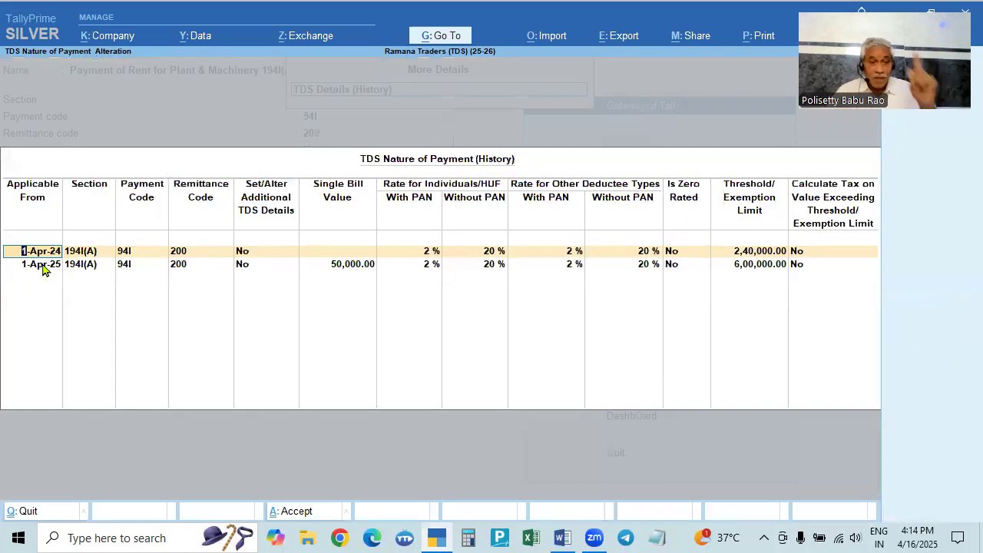
{"action": "key", "text": "Escape"}
{"action": "key", "text": "Escape"}
{"action": "key", "text": "Escape"}
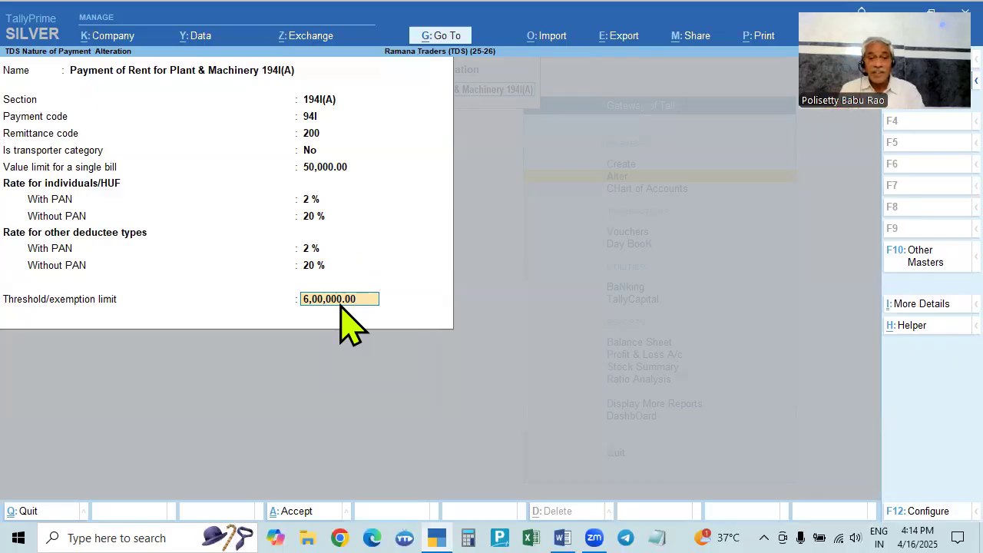
- Accept the 194I(A) plant and machinery rent master and leave the list of nature of payments
{"action": "key", "text": "Return"}
{"action": "key", "text": "Return"}
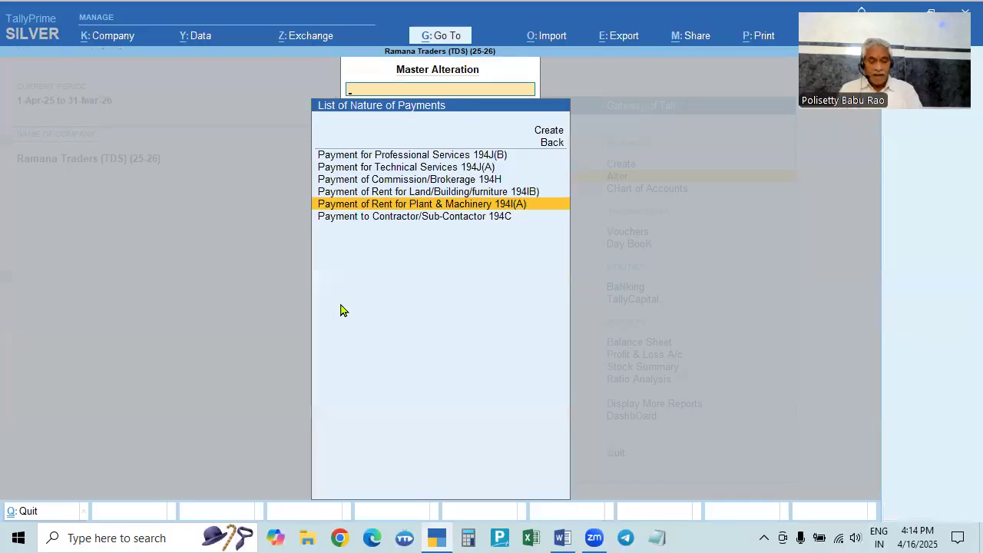
{"action": "key", "text": "Escape"}
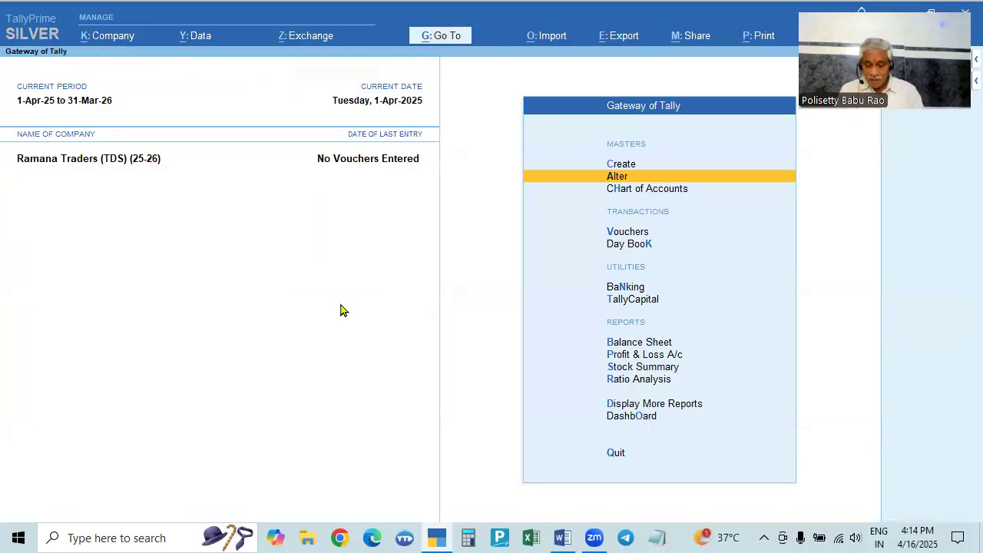
- Bring up the masters list for altering a ledger and read the Sec. 194I(a) rent payment of Problem 1 in the Word document
{"action": "key", "text": "Return"}
{"action": "key", "text": "Down"}
{"action": "key", "text": "Down"}
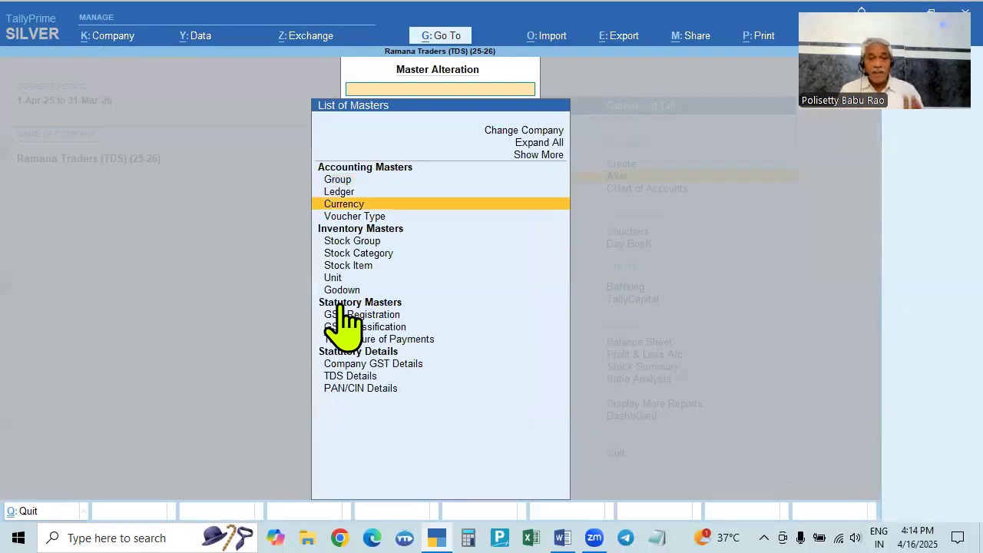
{"action": "key", "text": "Up"}
{"action": "left_click", "coordinate": [562, 538]}
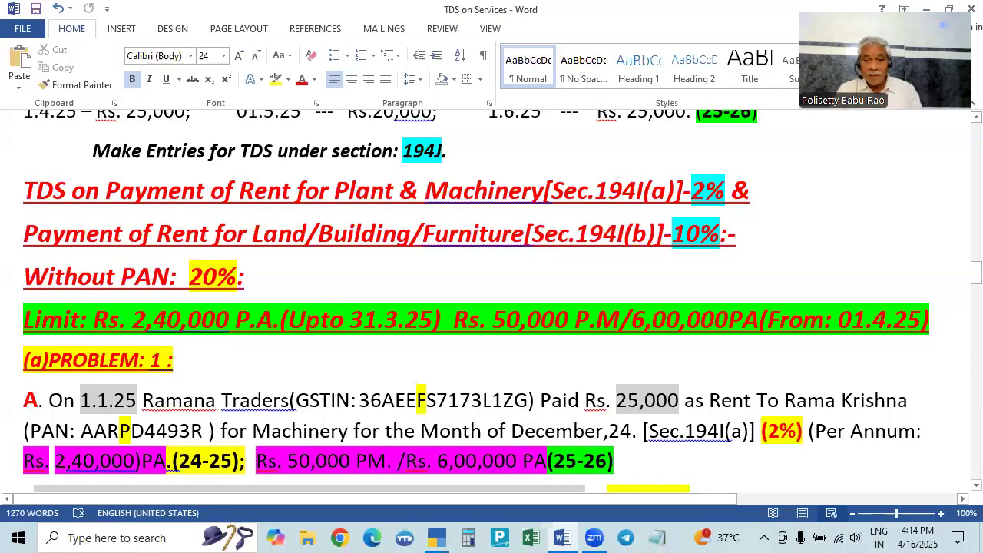
{"action": "scroll", "coordinate": [788, 464], "scroll_direction": "down", "scroll_amount": 2}
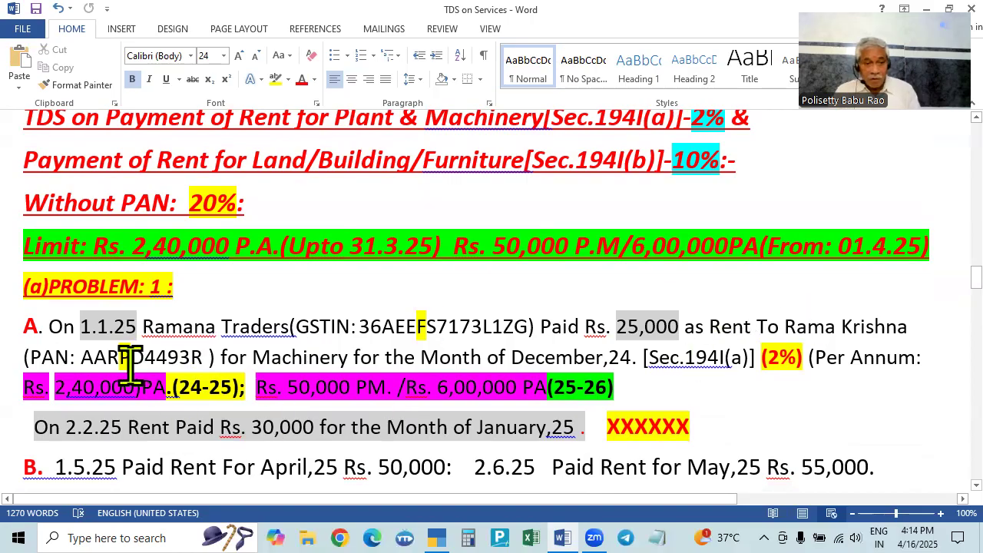
{"action": "key", "text": "alt+Tab"}
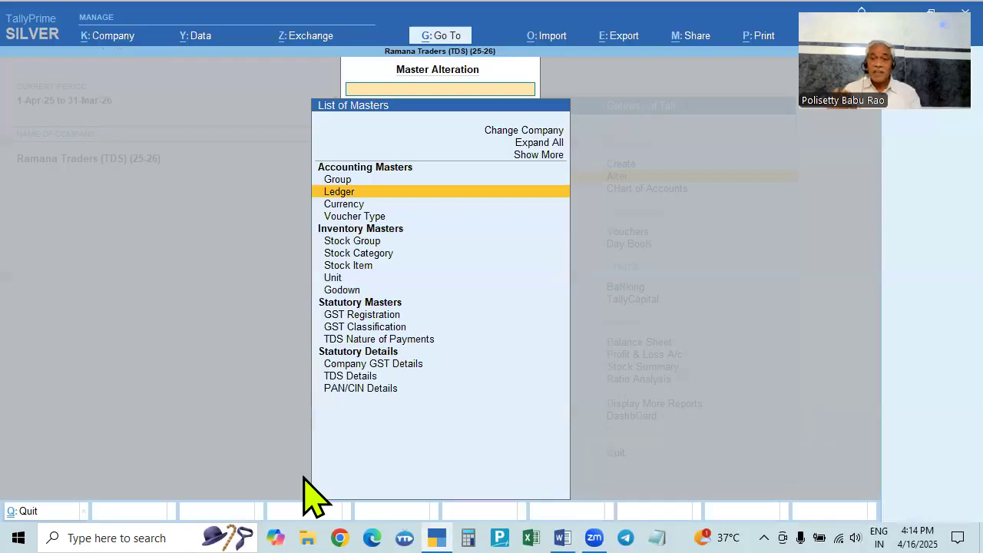
{"action": "key", "text": "alt+Tab"}
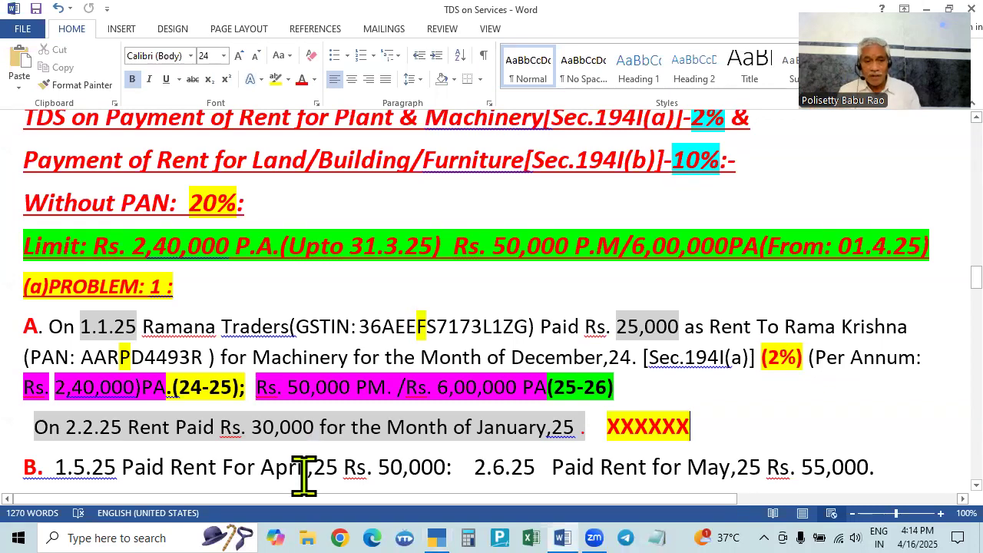
{"action": "key", "text": "alt+Tab"}
- Open the sundry creditor ledger of the machinery rent payee for alteration, checking the payee against Problem 1 in the Word document
{"action": "key", "text": "Return"}
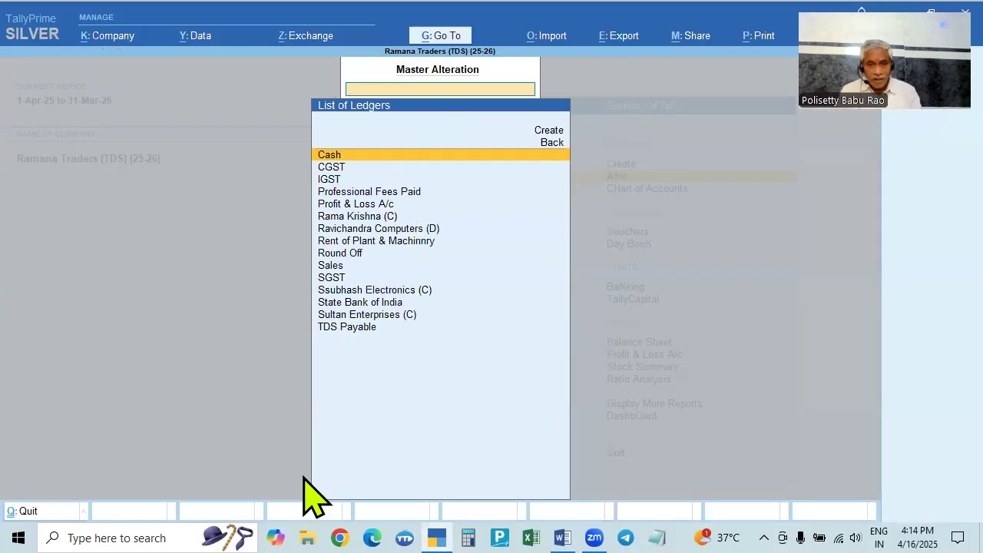
{"action": "key", "text": "Down"}
{"action": "key", "text": "alt+Tab"}
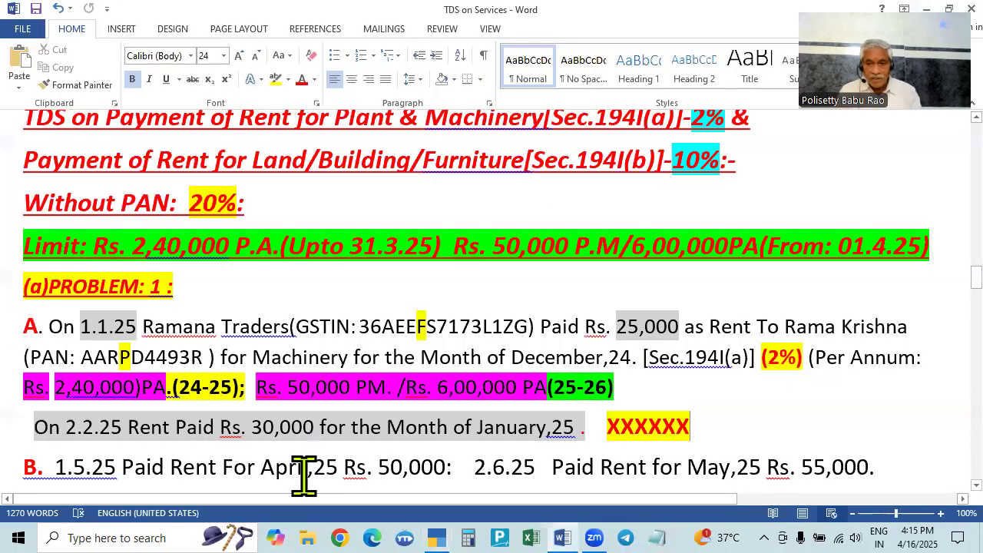
{"action": "key", "text": "alt+Tab"}
{"action": "key", "text": "Down"}
{"action": "key", "text": "Down"}
{"action": "key", "text": "Down"}
{"action": "key", "text": "Down"}
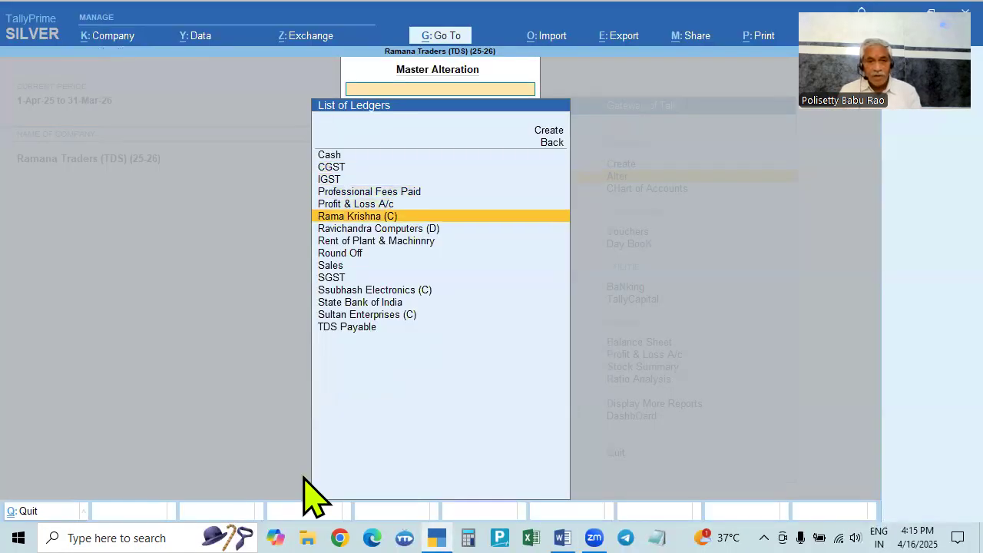
{"action": "key", "text": "Return"}
{"action": "key", "text": "Return"}
{"action": "key", "text": "Return"}
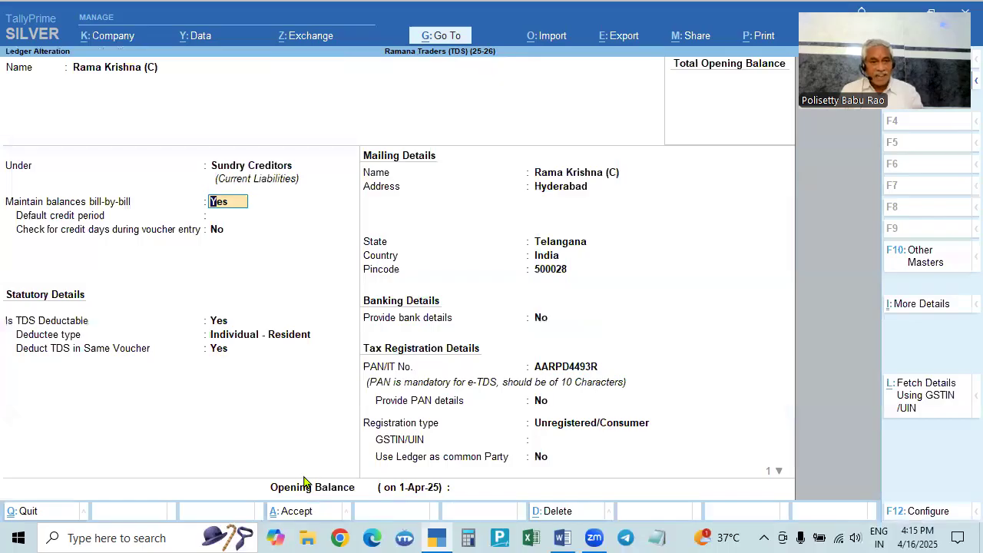
- Try setting Is TDS Deductable to No in the rent payee's ledger, with the credit days check at No
{"action": "key", "text": "Return"}
{"action": "key", "text": "Return"}
{"action": "type", "text": "N"}
{"action": "key", "text": "Return"}
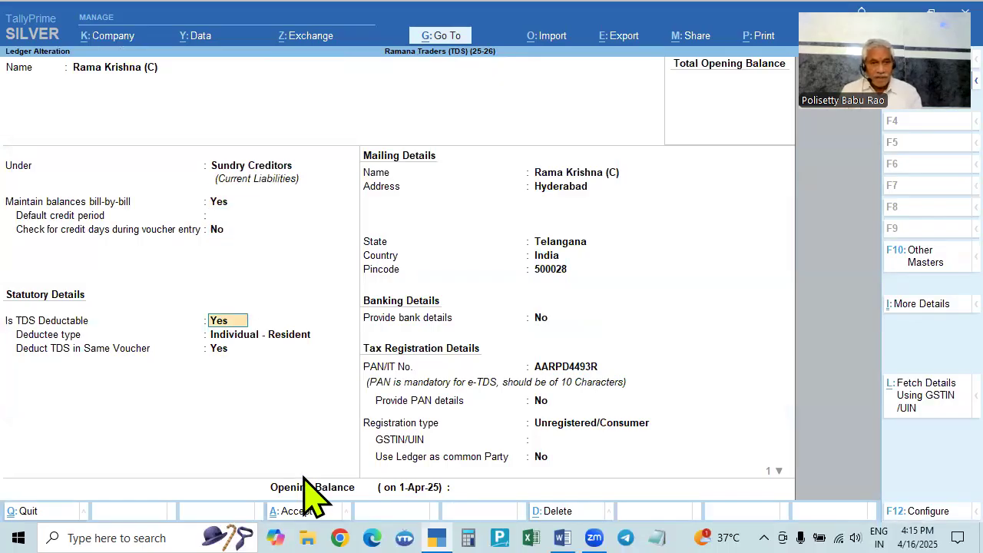
{"action": "type", "text": "N"}
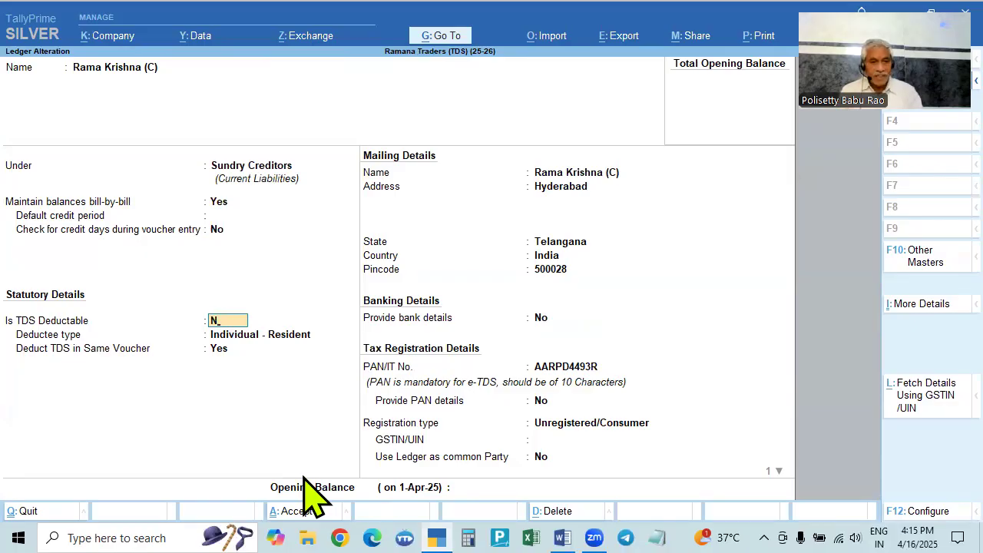
{"action": "key", "text": "Return"}
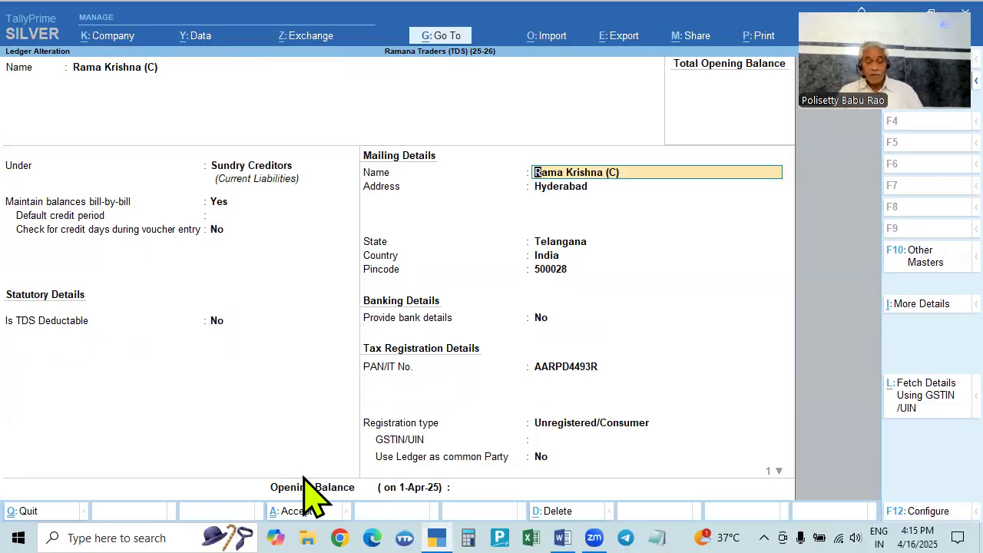
- Set the rent payee's ledger to TDS deductable with deductee type Individual - Resident, keeping Deduct TDS in Same Voucher at Yes
{"action": "key", "text": "BackSpace"}
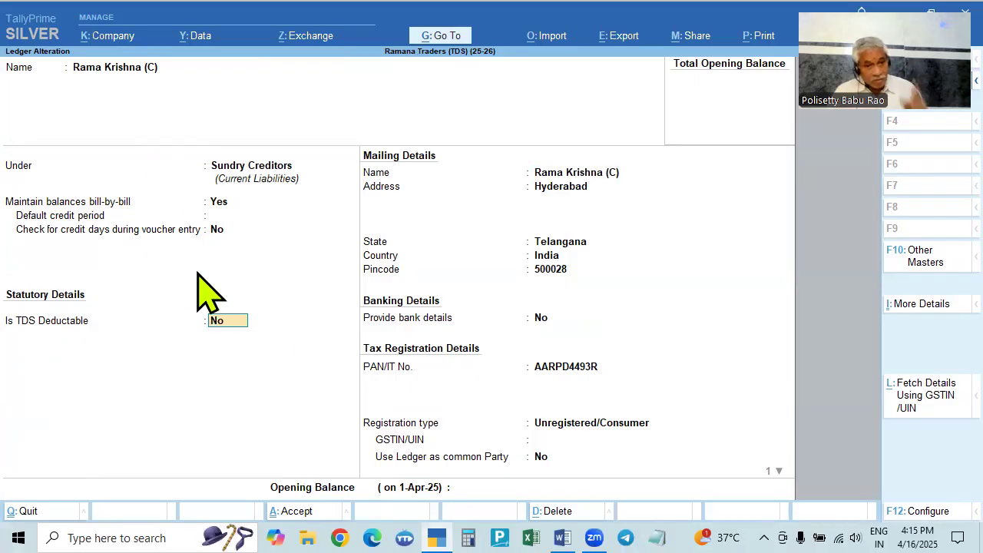
{"action": "type", "text": "Y"}
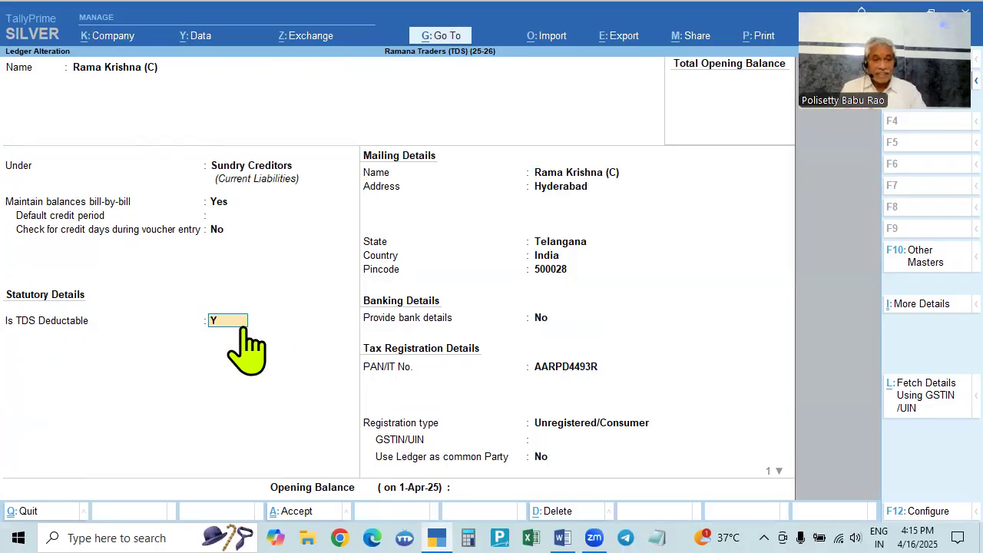
{"action": "key", "text": "Return"}
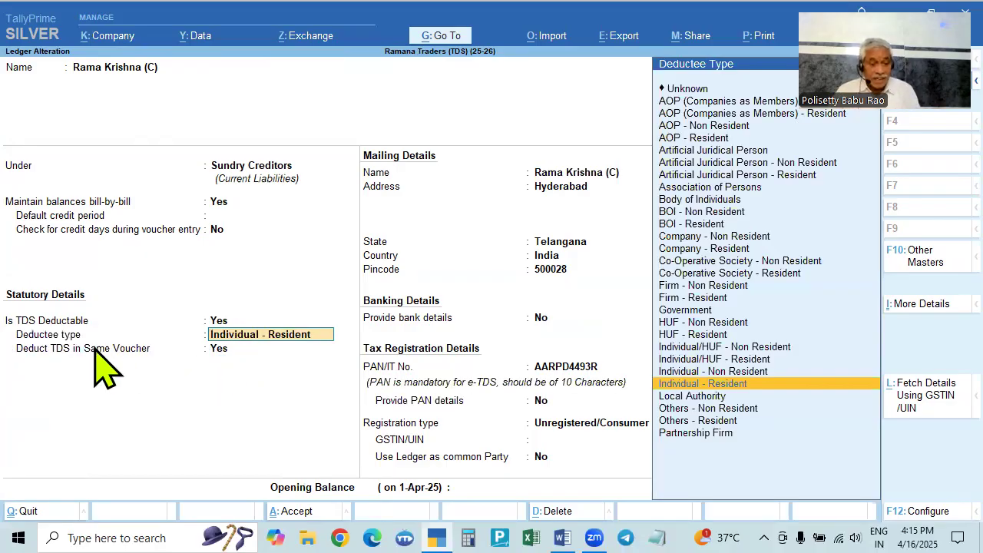
{"action": "key", "text": "alt+Tab"}
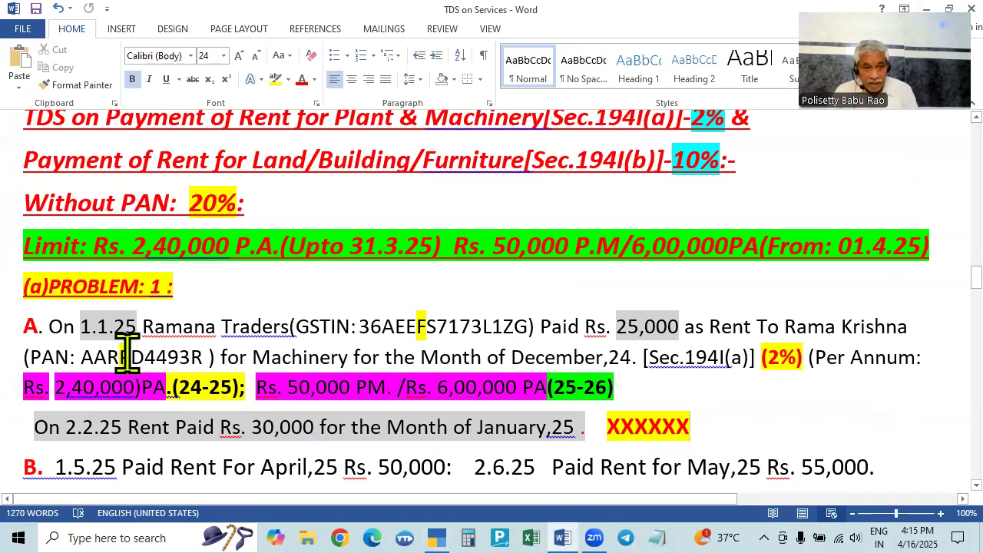
{"action": "key", "text": "alt+Tab"}
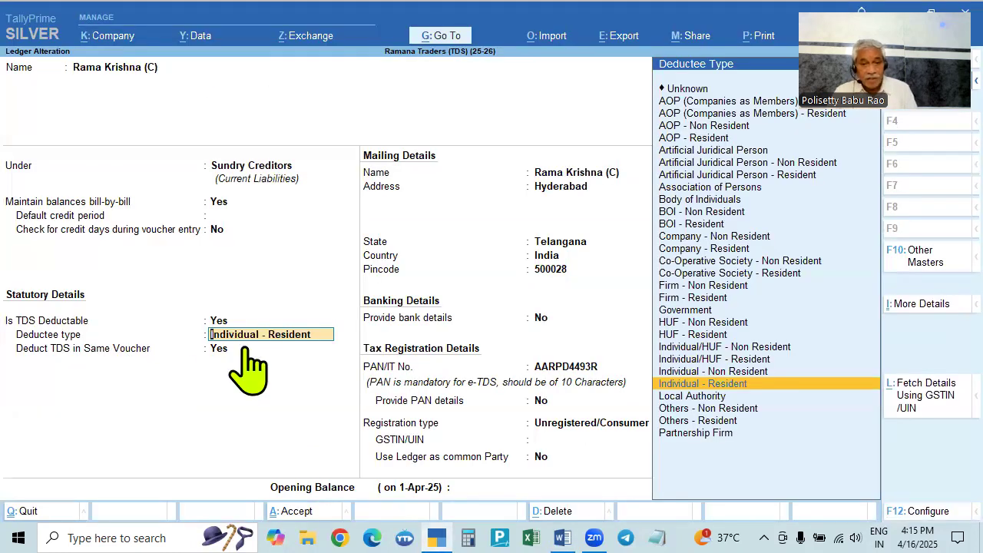
{"action": "left_click", "coordinate": [708, 386]}
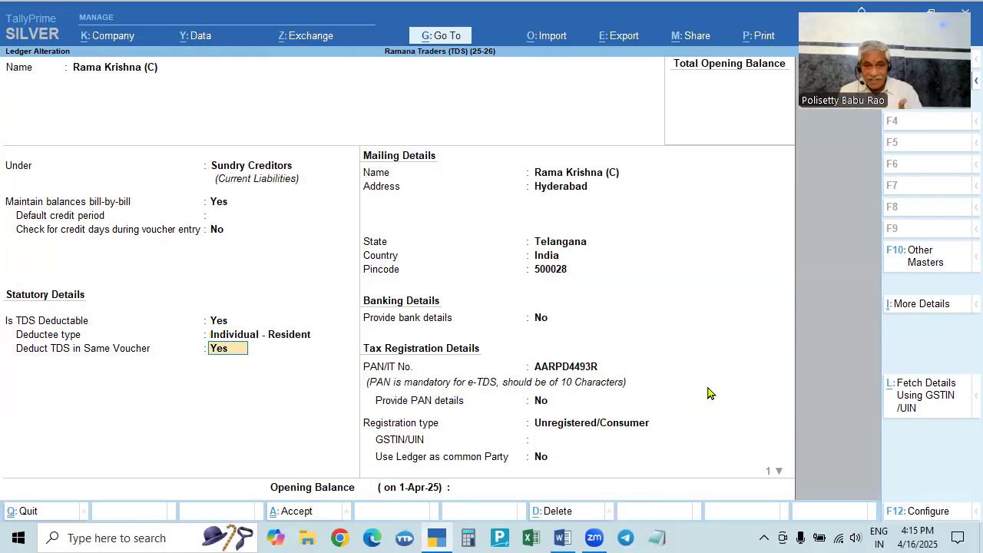
{"action": "key", "text": "Return"}
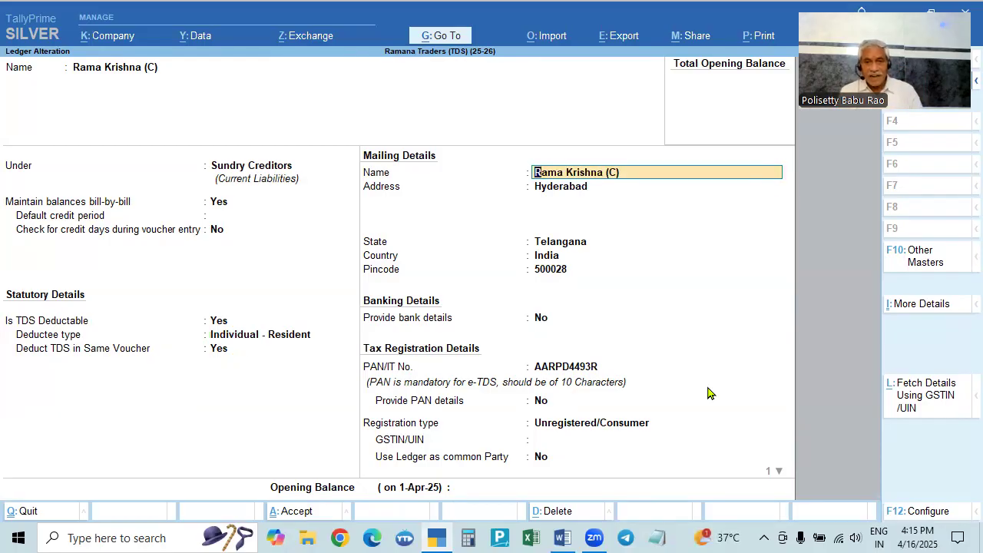
- Review the rent payee's mailing details, check the PAN against Problem 1 in the Word document, and save the ledger
{"action": "key", "text": "Return"}
{"action": "key", "text": "Return"}
{"action": "key", "text": "Return"}
{"action": "key", "text": "Return"}
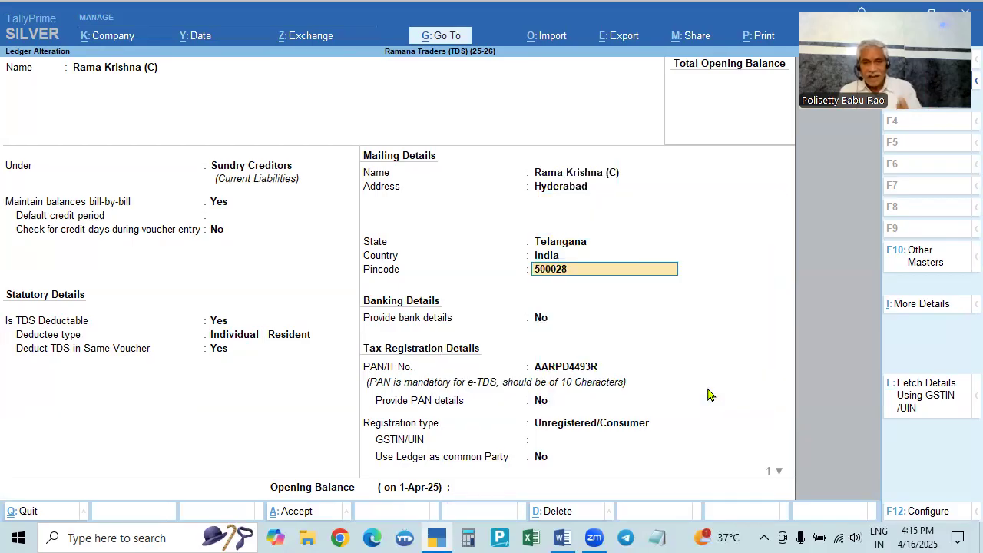
{"action": "key", "text": "Return"}
{"action": "key", "text": "Return"}
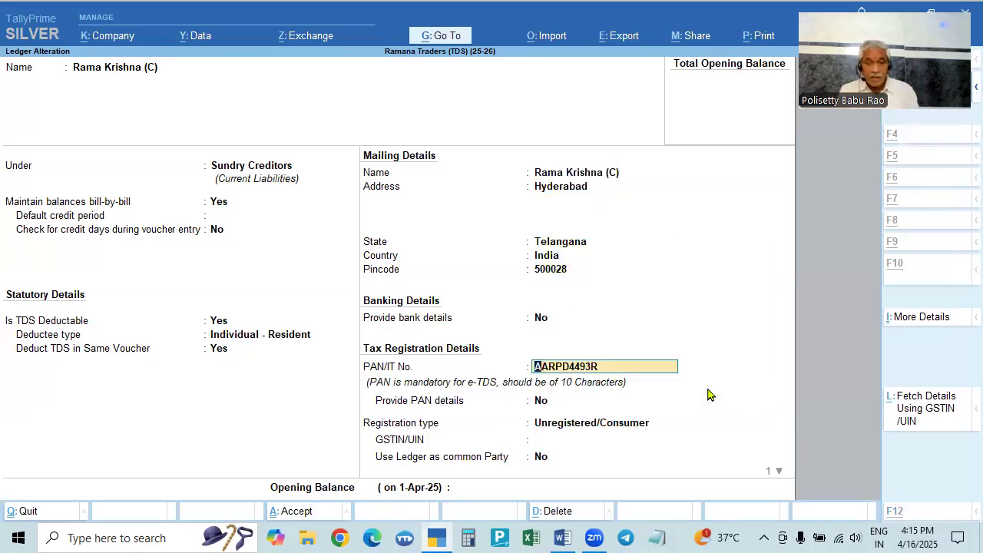
{"action": "key", "text": "alt+Tab"}
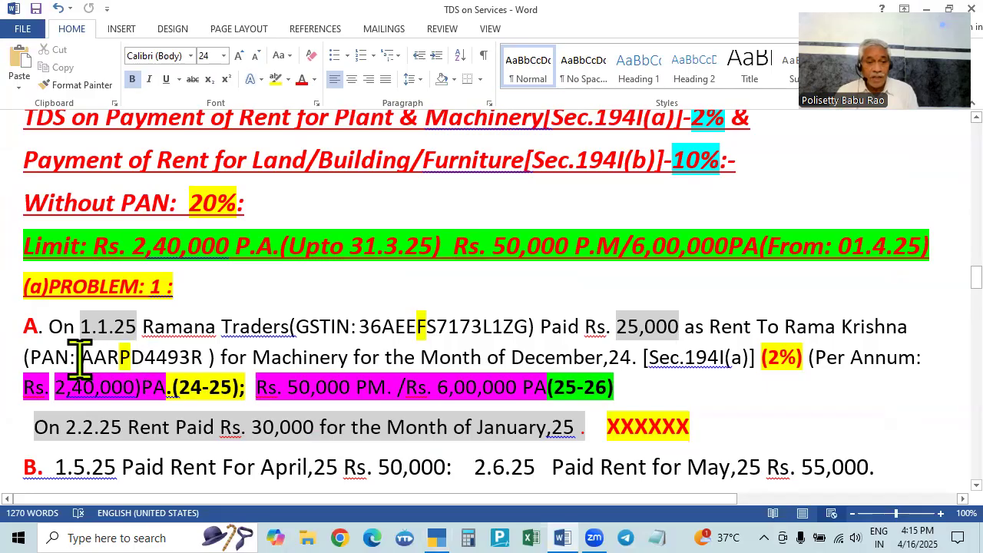
{"action": "key", "text": "alt+Tab"}
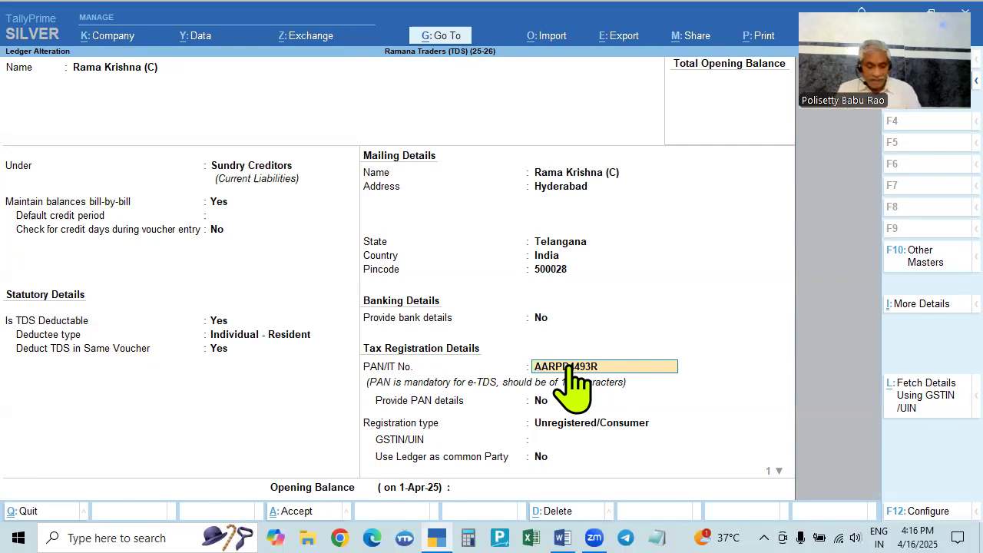
{"action": "key", "text": "ctrl"}
{"action": "key", "text": "ctrl+a"}
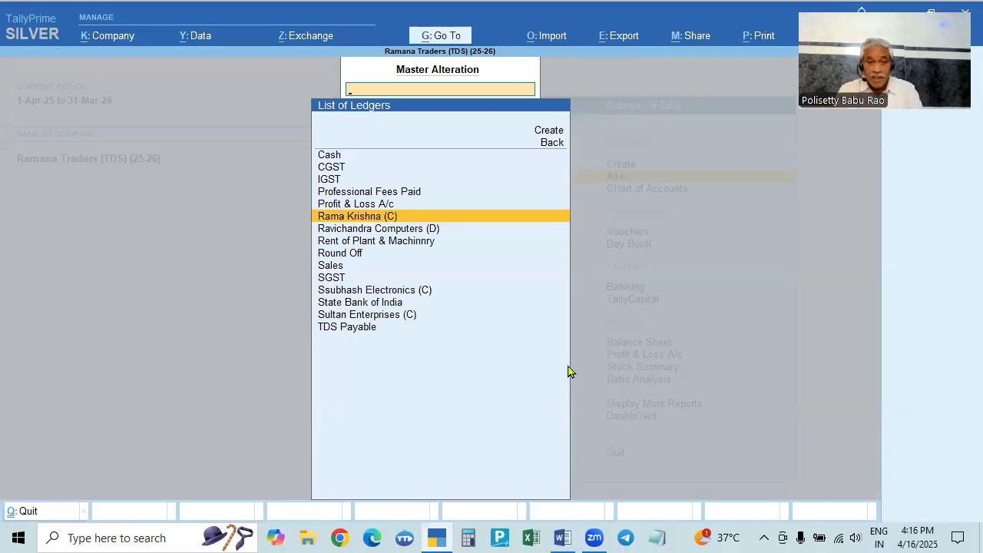
- Compare the machinery rent payments of Problem 1 with the office rent payments of Problem 2 in the Word document
{"action": "key", "text": "Down"}
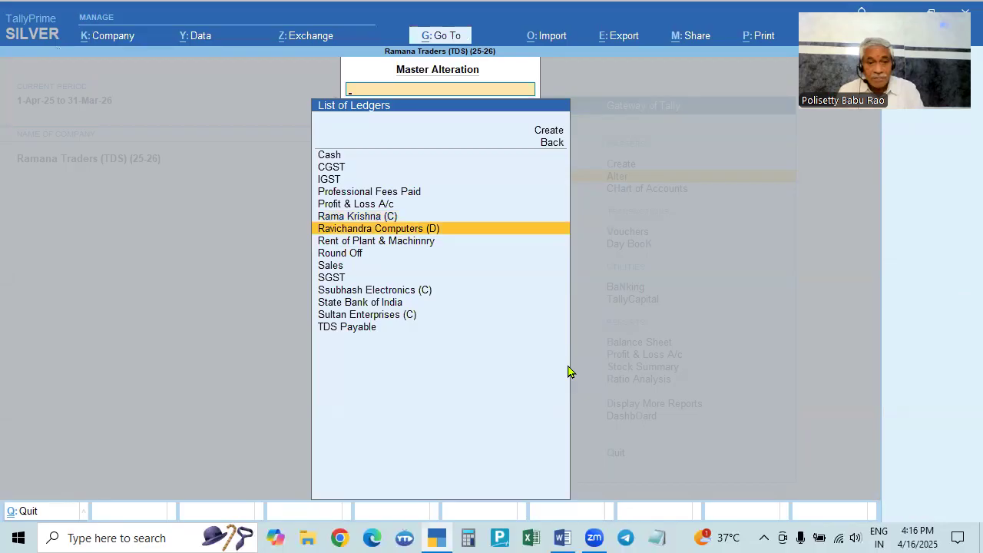
{"action": "key", "text": "Down"}
{"action": "key", "text": "alt+Tab"}
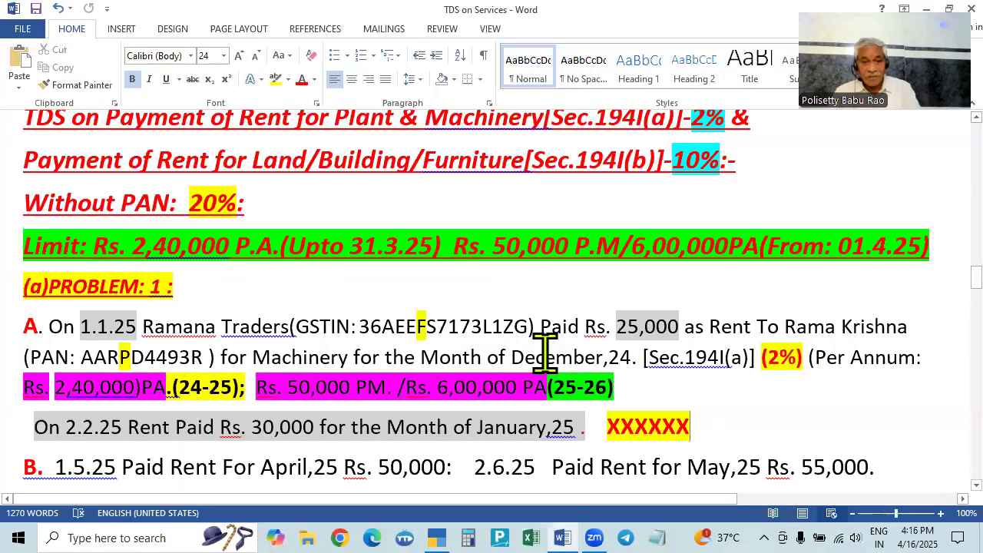
{"action": "scroll", "coordinate": [603, 450], "scroll_direction": "down", "scroll_amount": 5}
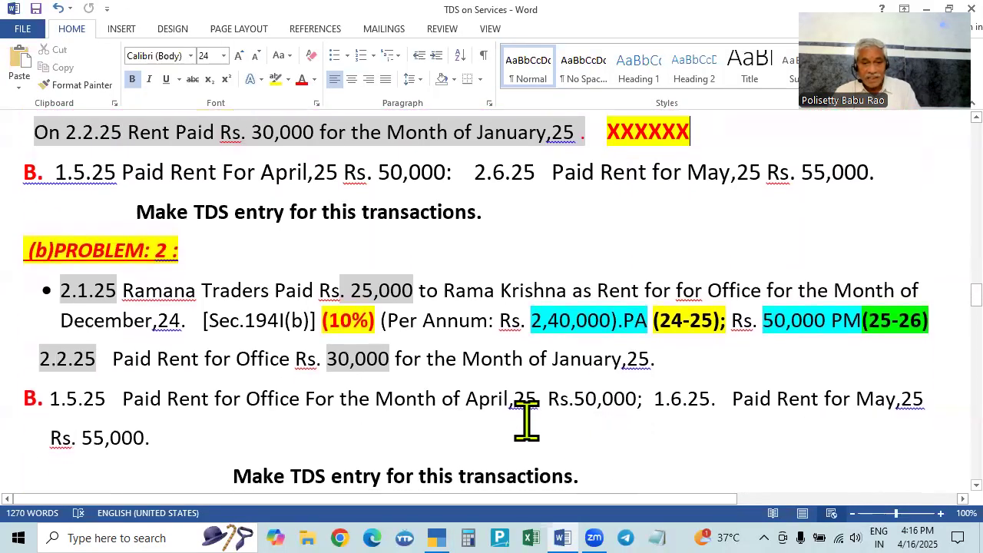
{"action": "scroll", "coordinate": [544, 364], "scroll_direction": "down", "scroll_amount": 2}
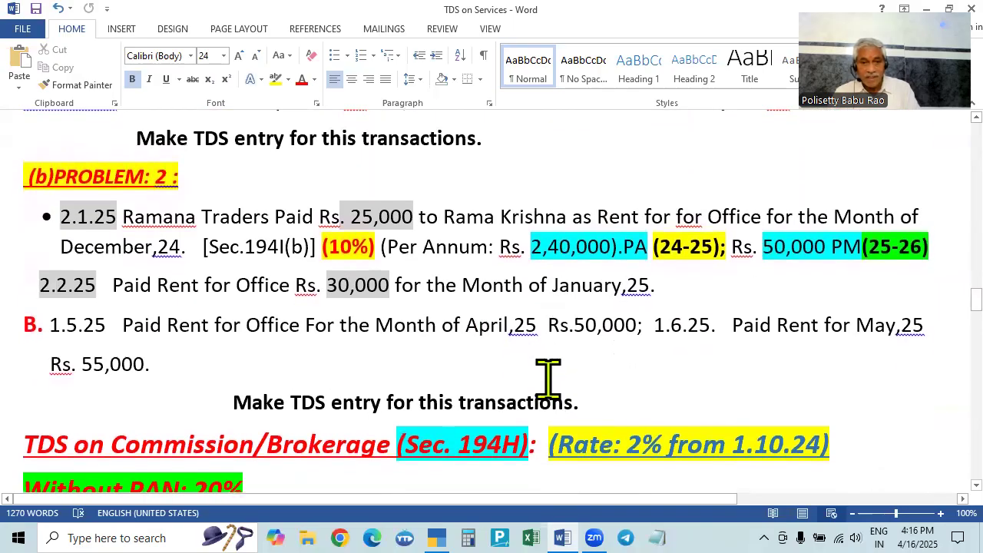
{"action": "scroll", "coordinate": [522, 364], "scroll_direction": "up", "scroll_amount": 4}
{"action": "scroll", "coordinate": [481, 384], "scroll_direction": "up", "scroll_amount": 3}
{"action": "scroll", "coordinate": [483, 395], "scroll_direction": "down", "scroll_amount": 1}
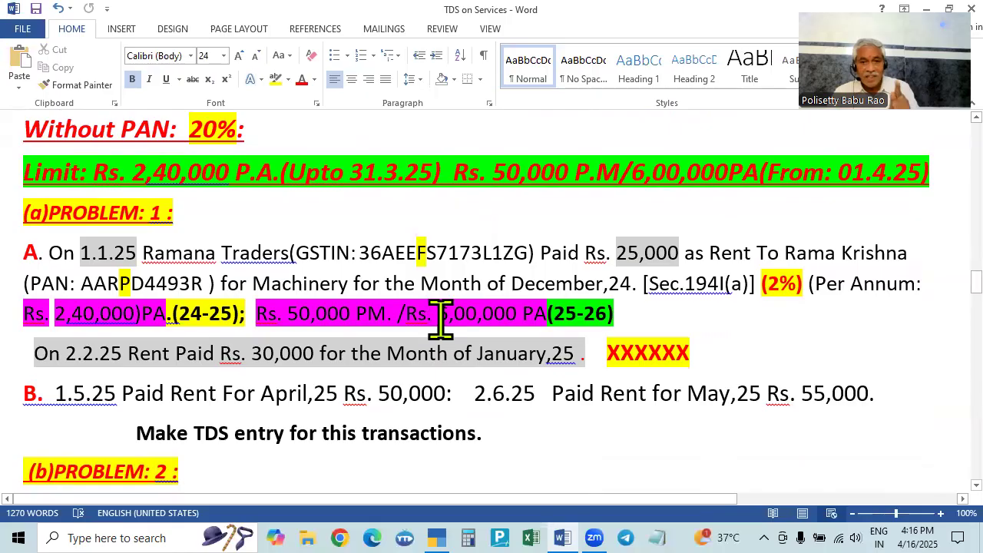
{"action": "scroll", "coordinate": [482, 375], "scroll_direction": "down", "scroll_amount": 4}
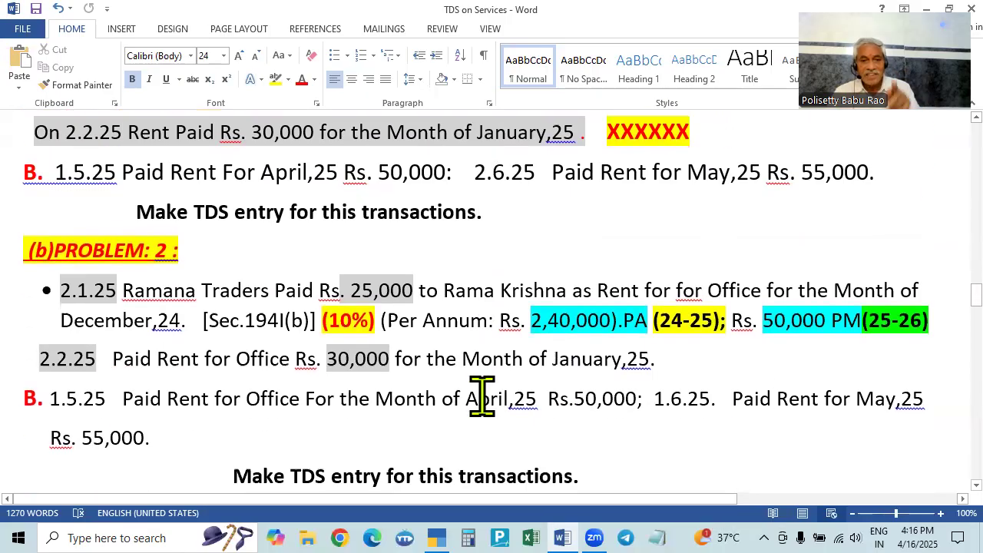
{"action": "scroll", "coordinate": [308, 391], "scroll_direction": "up", "scroll_amount": 3}
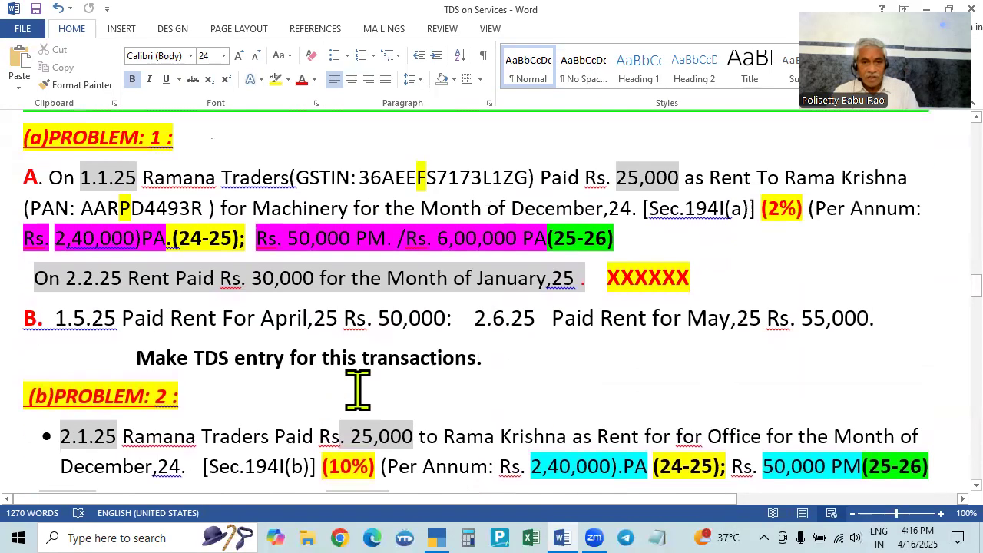
{"action": "scroll", "coordinate": [450, 345], "scroll_direction": "up", "scroll_amount": 3}
{"action": "scroll", "coordinate": [452, 361], "scroll_direction": "down", "scroll_amount": 6}
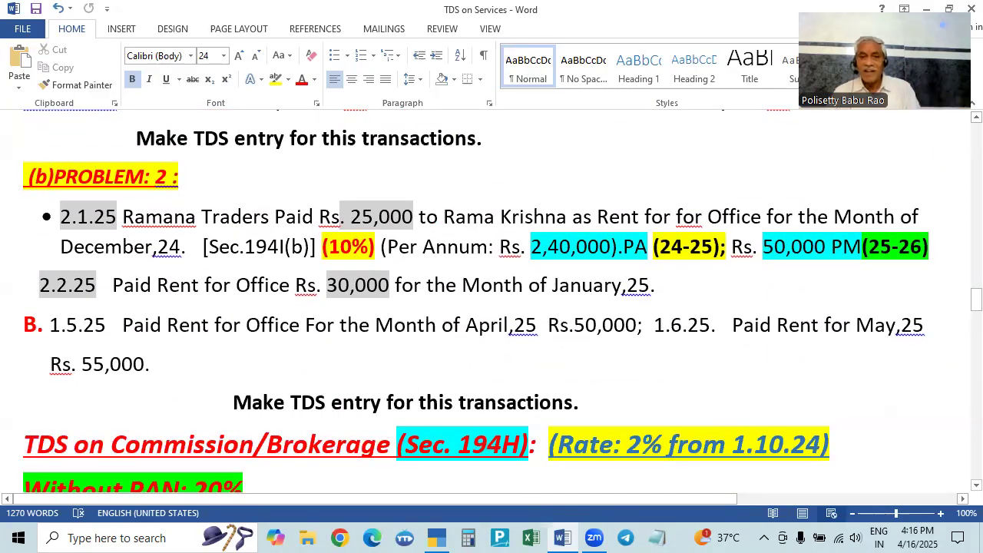
{"action": "scroll", "coordinate": [702, 423], "scroll_direction": "up", "scroll_amount": 3}
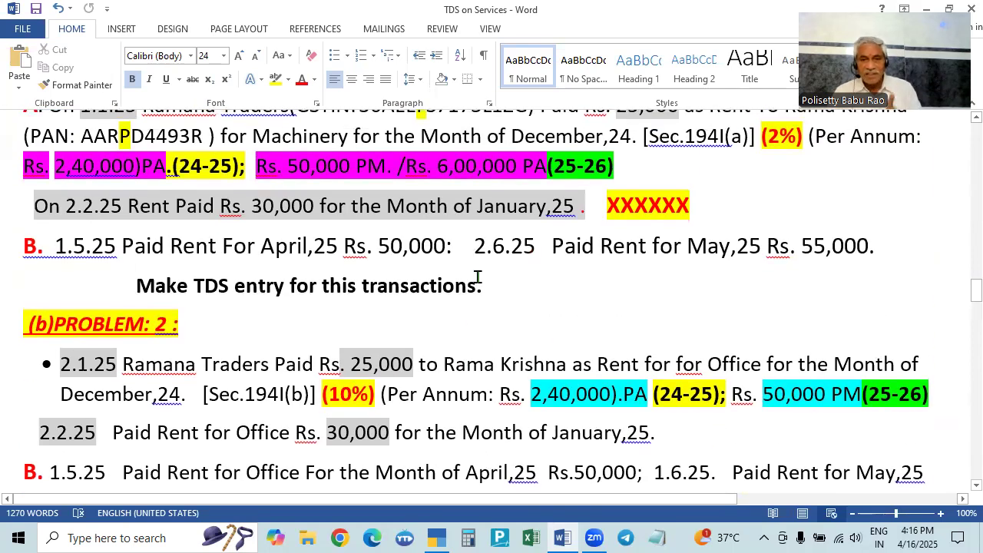
{"action": "scroll", "coordinate": [477, 292], "scroll_direction": "up", "scroll_amount": 2}
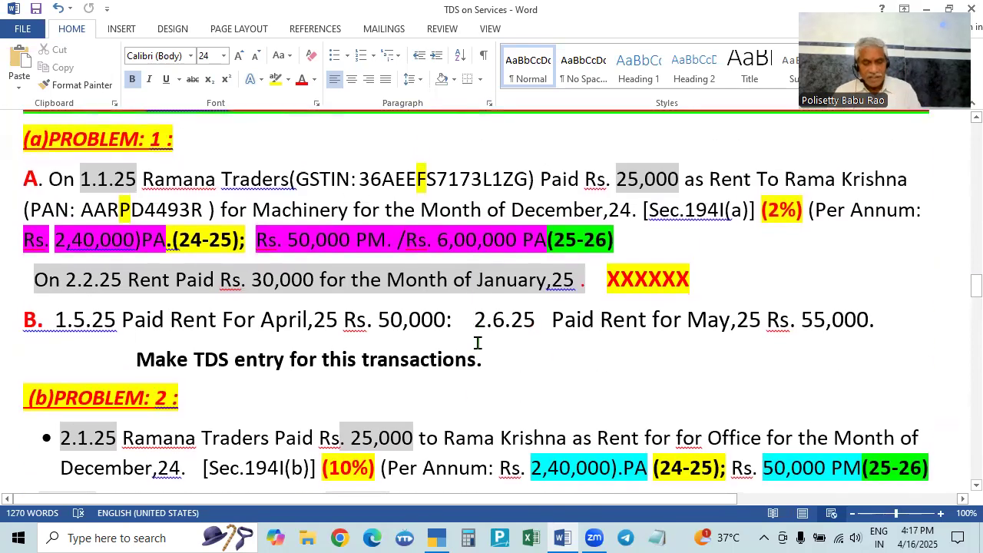
{"action": "scroll", "coordinate": [530, 384], "scroll_direction": "down", "scroll_amount": 5}
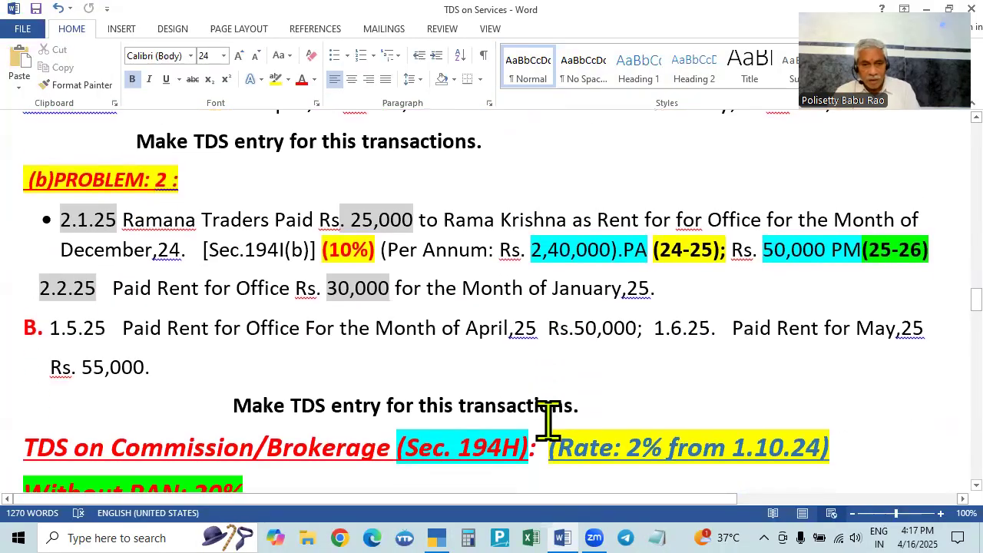
{"action": "key", "text": "alt+Tab"}
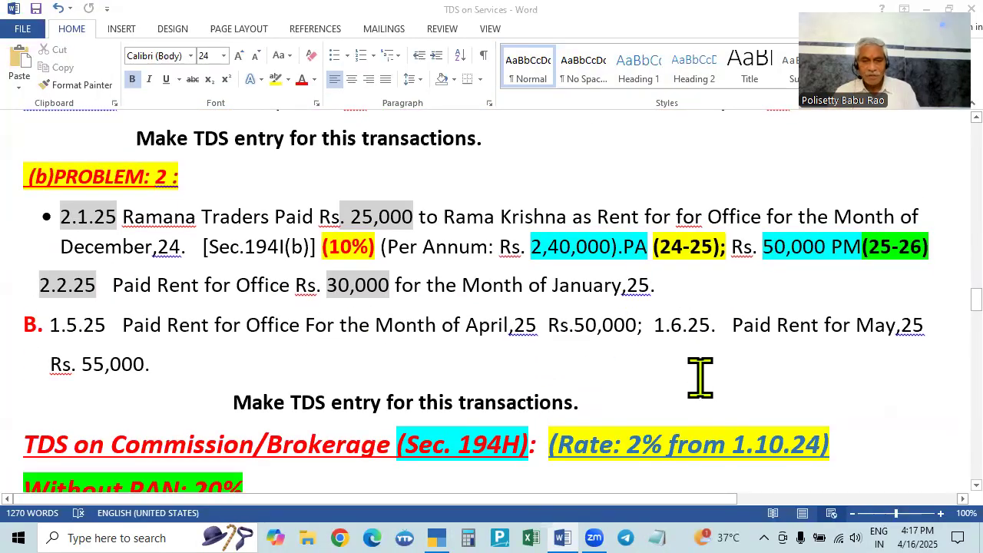
{"action": "key", "text": "alt+Tab"}
{"action": "scroll", "coordinate": [680, 377], "scroll_direction": "up", "scroll_amount": 7}
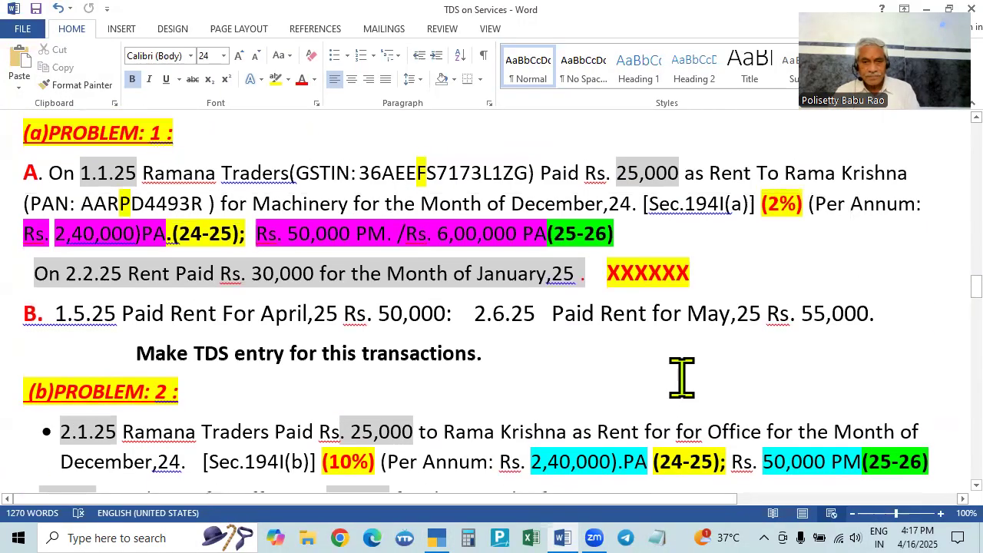
- Open the Rent of Plant & Machinnry ledger for alteration, keeping it under Indirect Expenses with type of ledger Not Applicable
{"action": "key", "text": "alt+Tab"}
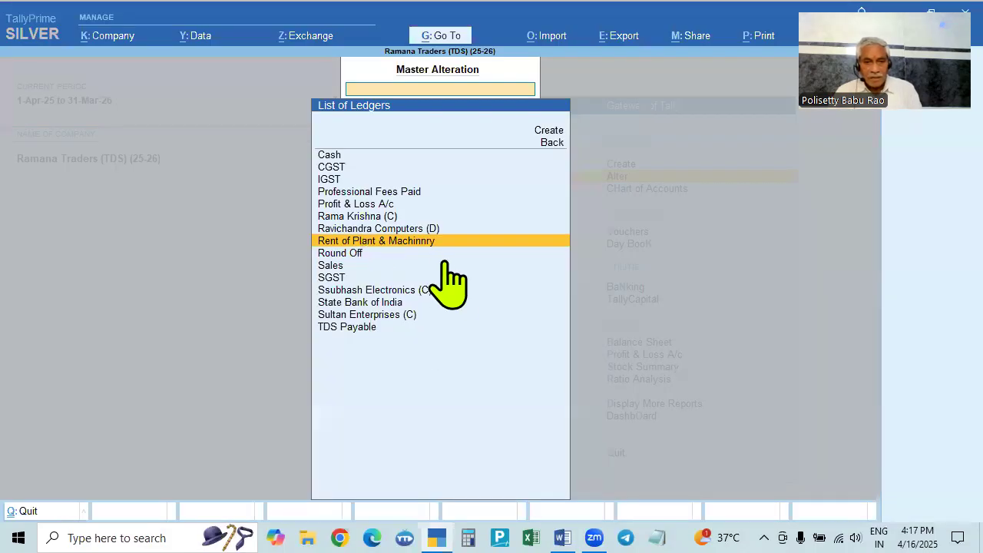
{"action": "key", "text": "Return"}
{"action": "key", "text": "Return"}
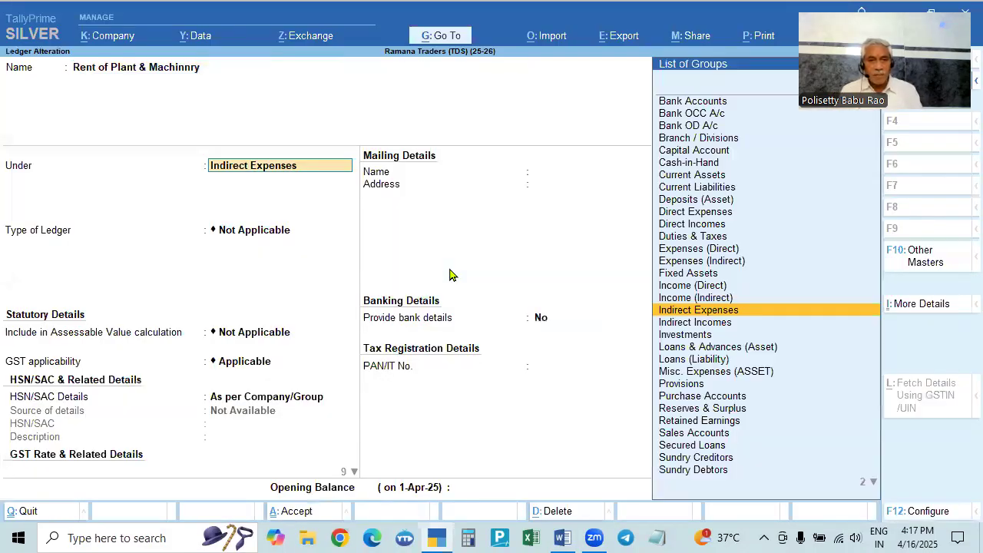
{"action": "key", "text": "Return"}
{"action": "key", "text": "Return"}
{"action": "key", "text": "Return"}
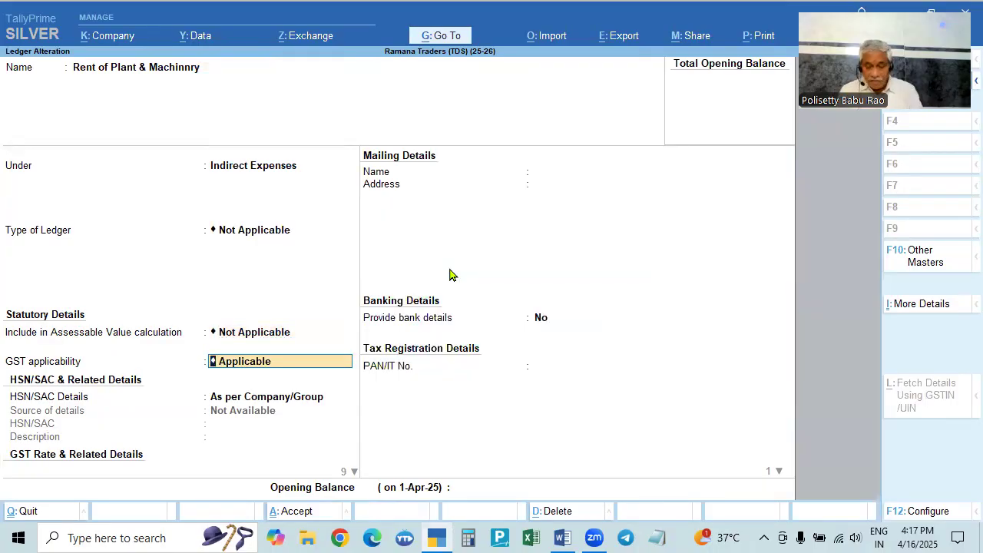
- Try setting GST applicability to Not Applicable in the Rent of Plant & Machinnry ledger
{"action": "key", "text": "BackSpace"}
{"action": "key", "text": "Down"}
{"action": "key", "text": "Return"}
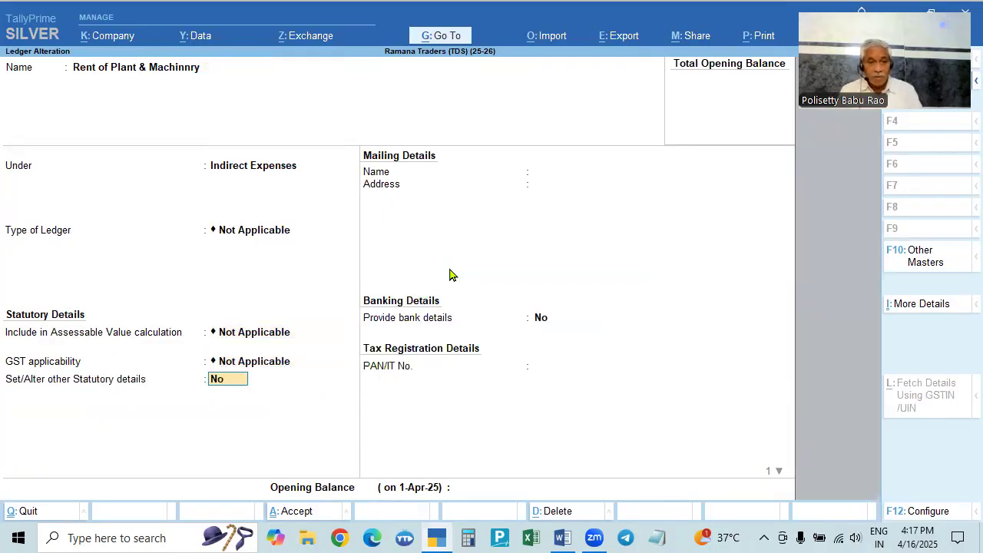
- Check the machinery rent of Problem 1 in the Word document and set the rent ledger's GST applicability to Applicable
{"action": "left_click", "coordinate": [256, 360]}
{"action": "key", "text": "alt+Tab"}
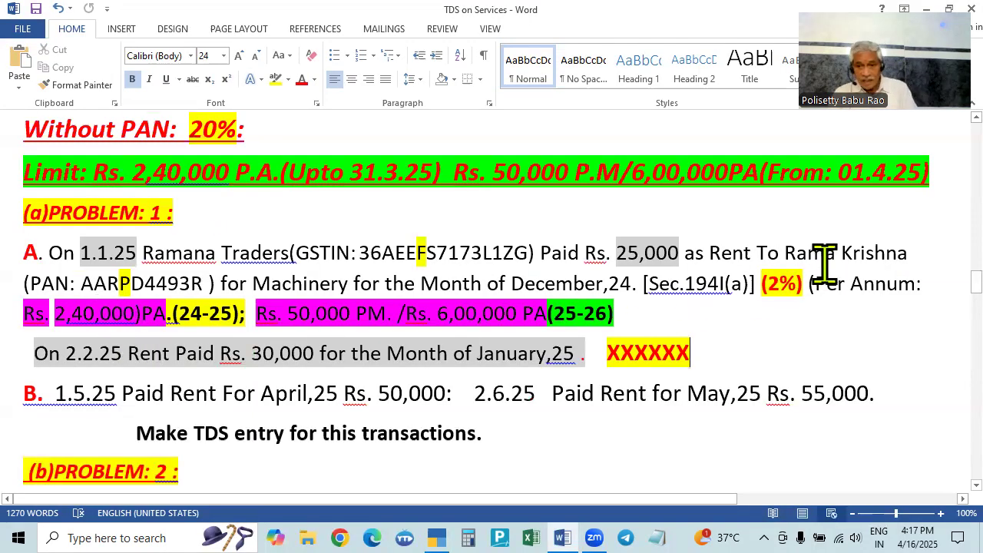
{"action": "key", "text": "alt+Tab"}
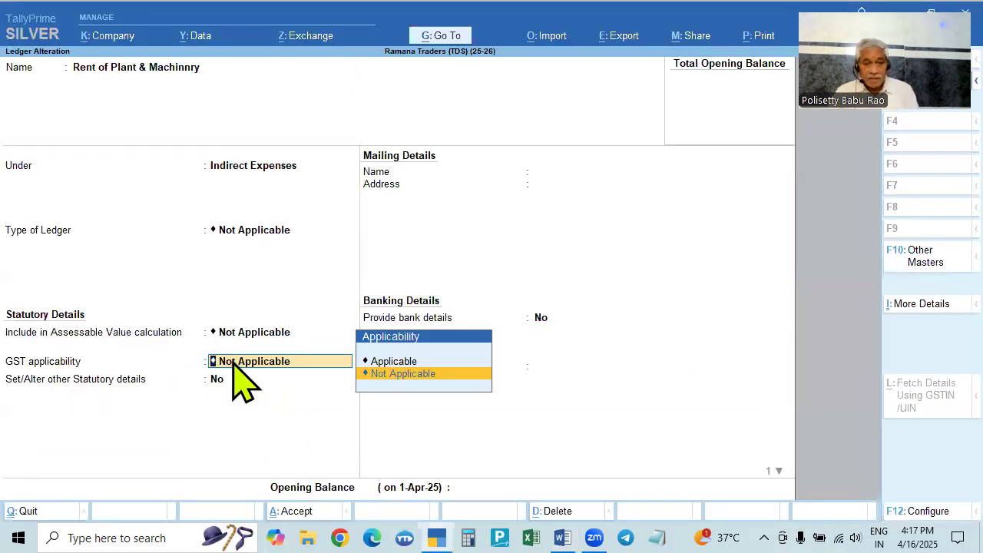
{"action": "key", "text": "Up"}
{"action": "key", "text": "Return"}
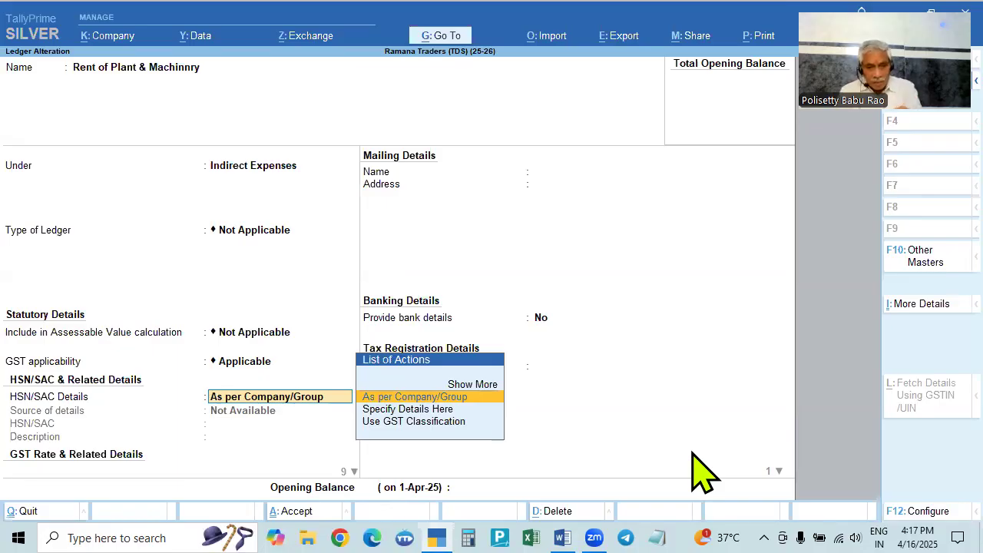
- Try Specify Details Here for the rent ledger's HSN/SAC details, then return them to As per Company/Group
{"action": "key", "text": "Down"}
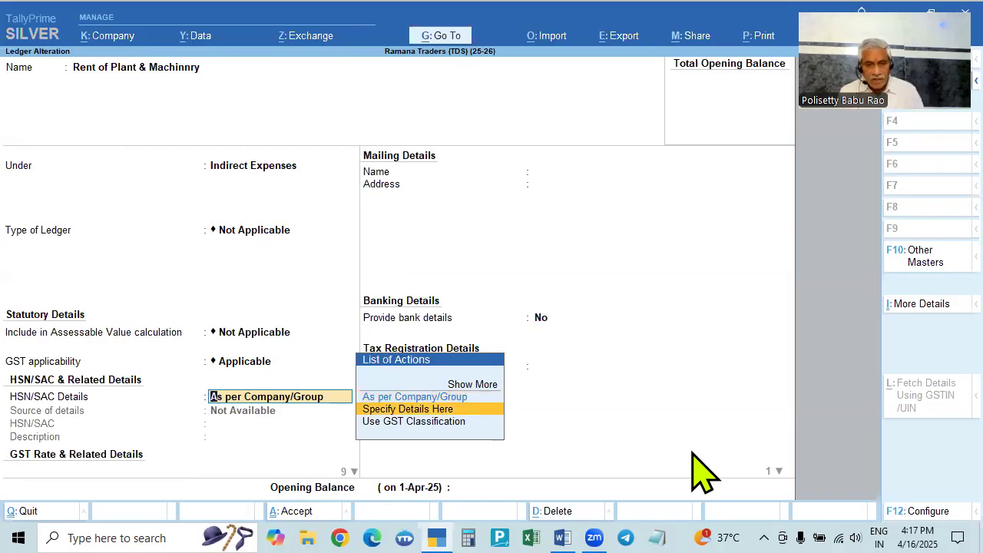
{"action": "key", "text": "Return"}
{"action": "key", "text": "BackSpace"}
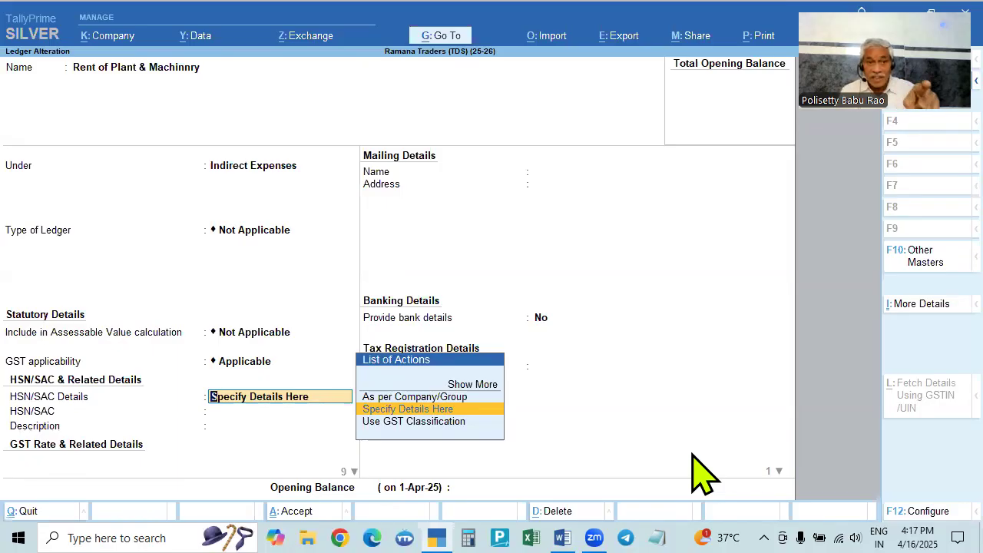
{"action": "key", "text": "Return"}
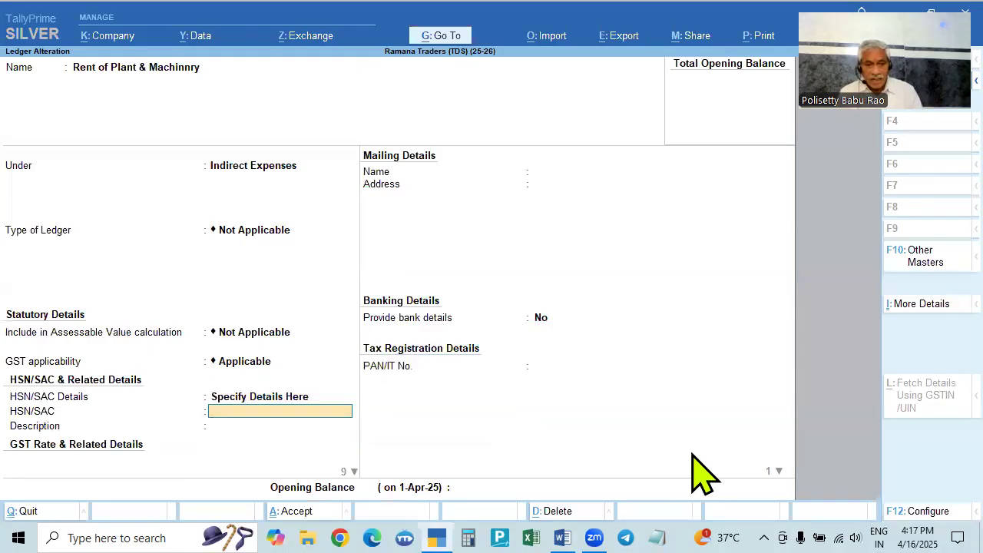
{"action": "key", "text": "BackSpace"}
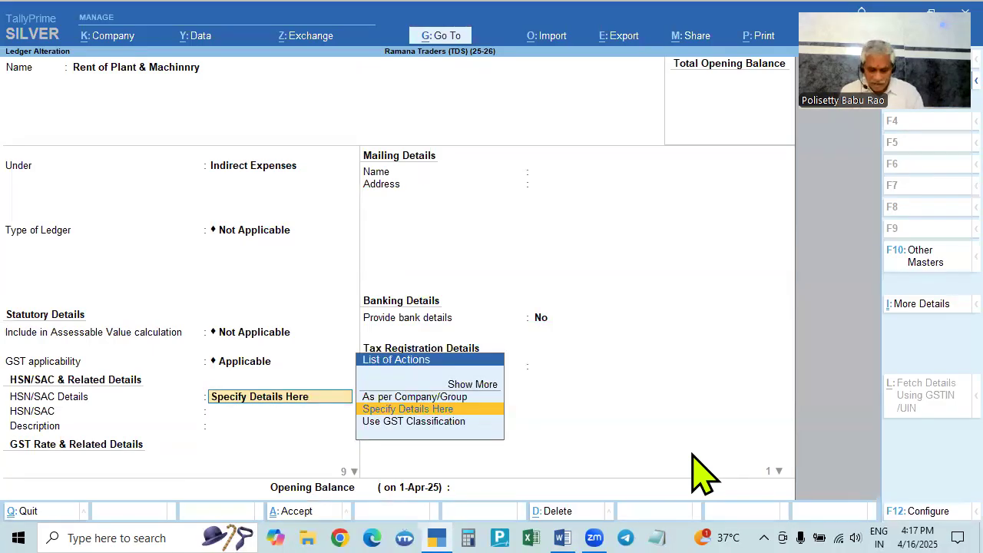
{"action": "key", "text": "Up"}
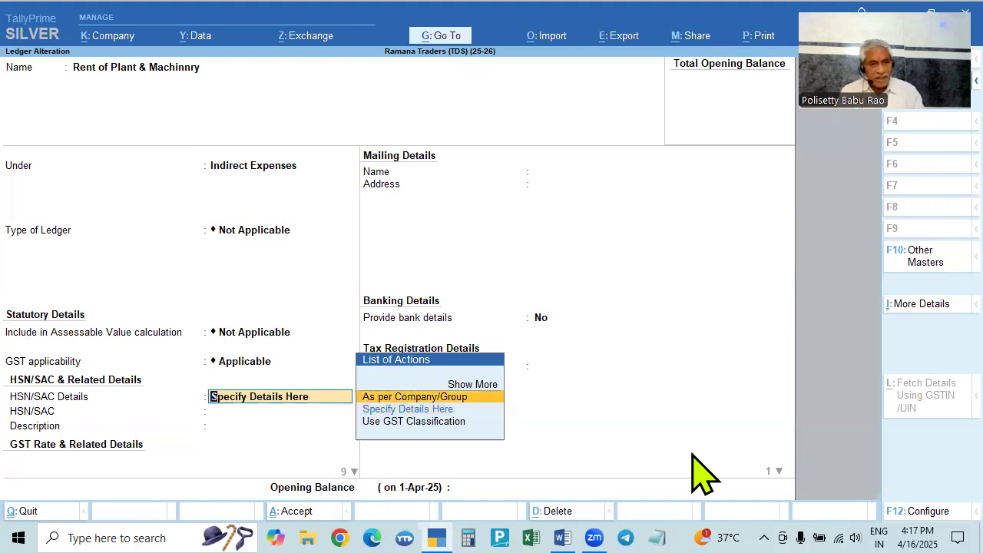
{"action": "key", "text": "Return"}
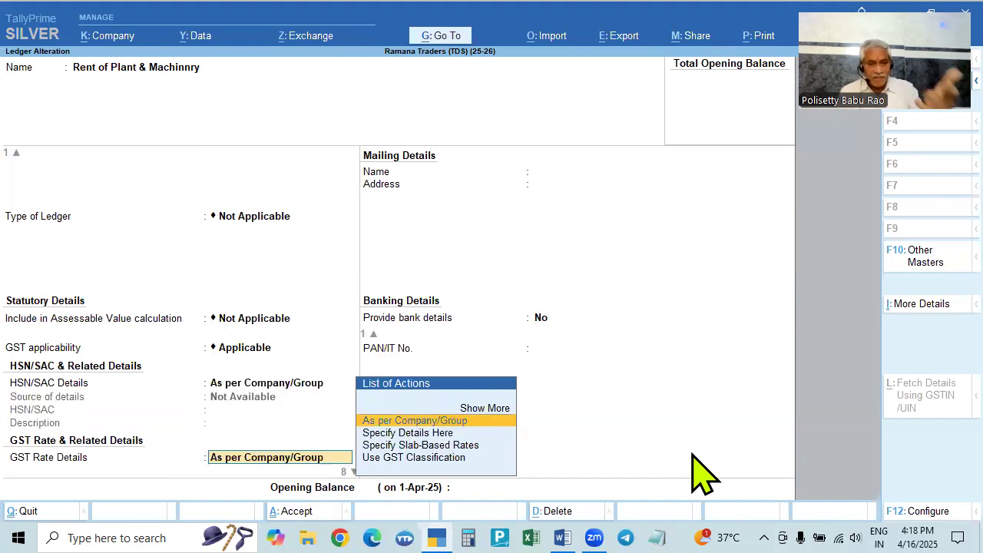
- Try Specify Details Here for the rent ledger's GST rate details, then return them to As per Company/Group
{"action": "key", "text": "Down"}
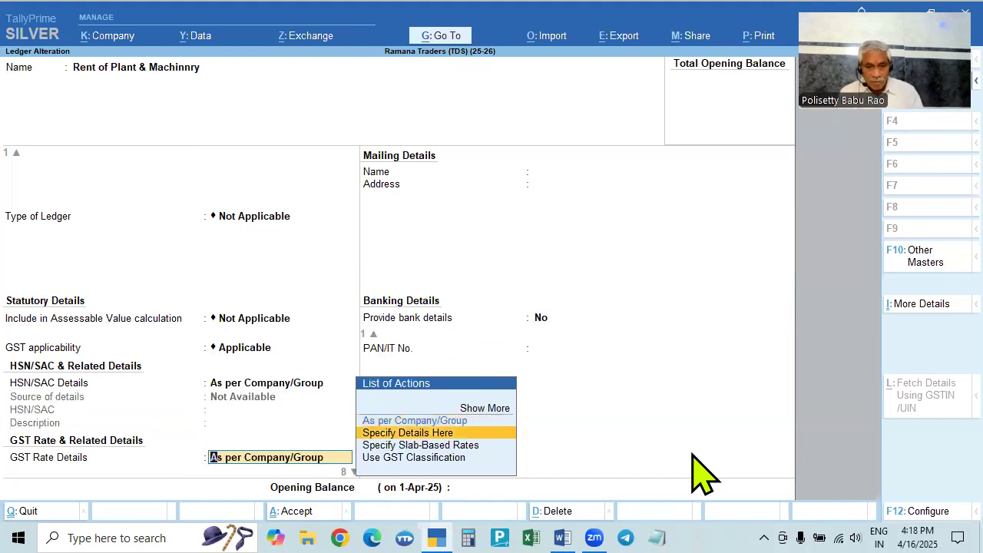
{"action": "key", "text": "Return"}
{"action": "key", "text": "Return"}
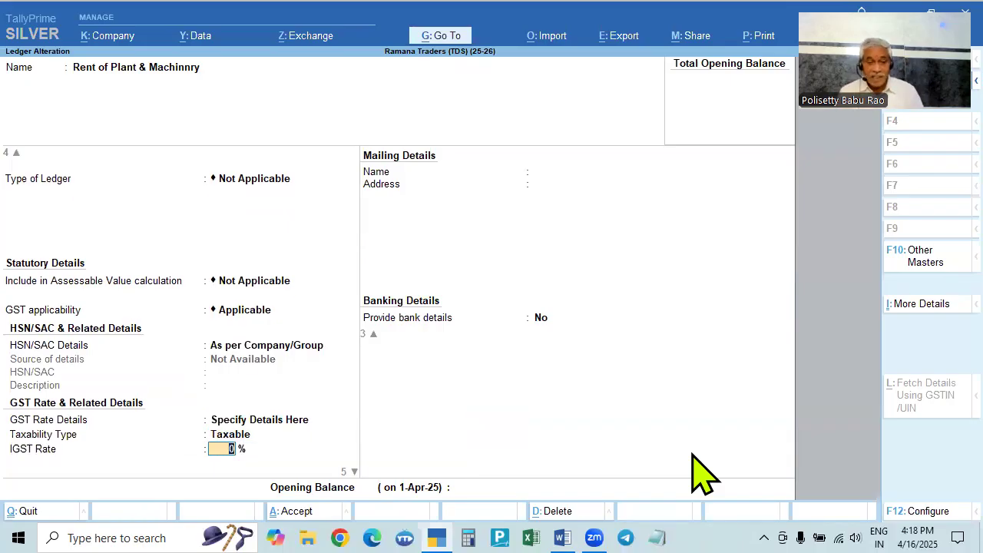
{"action": "key", "text": "BackSpace"}
{"action": "key", "text": "BackSpace"}
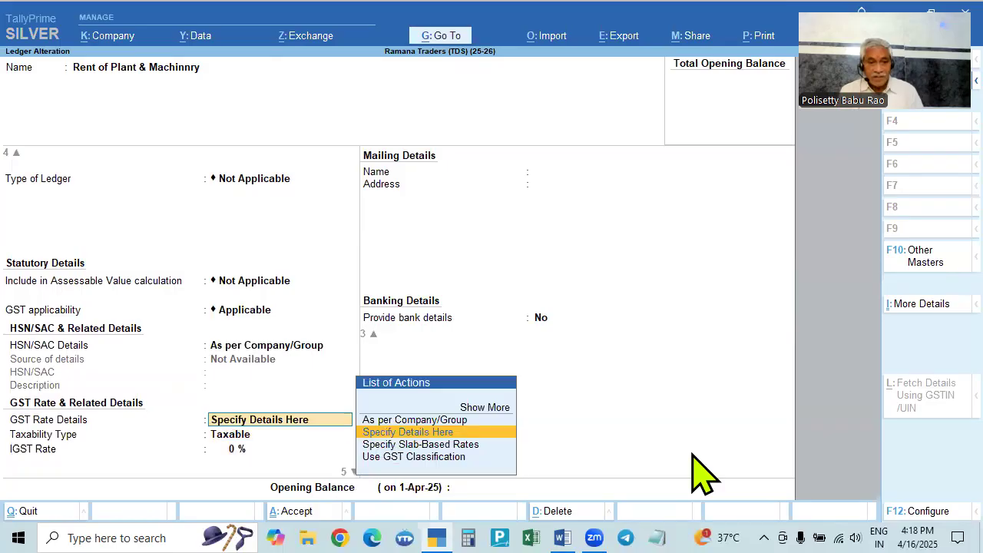
{"action": "key", "text": "Up"}
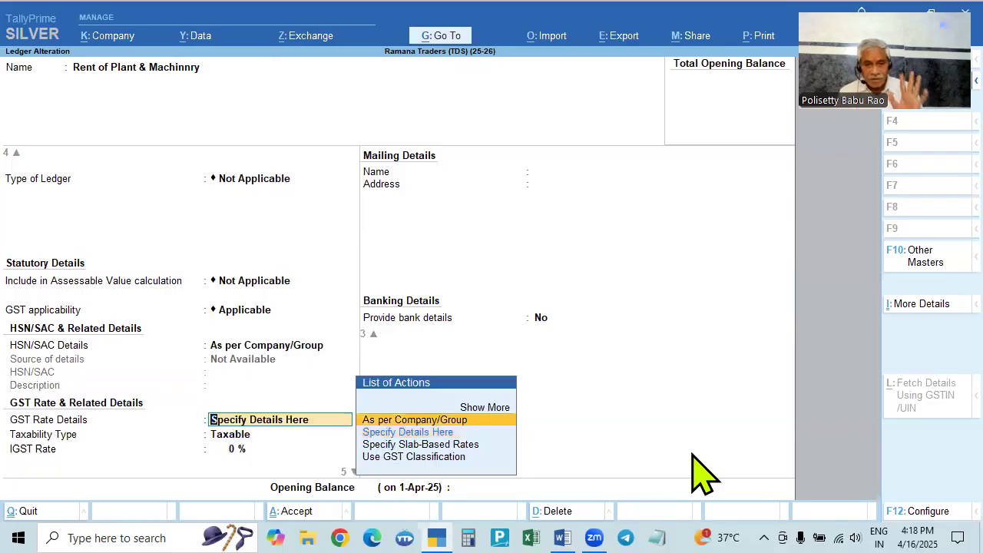
{"action": "key", "text": "Return"}
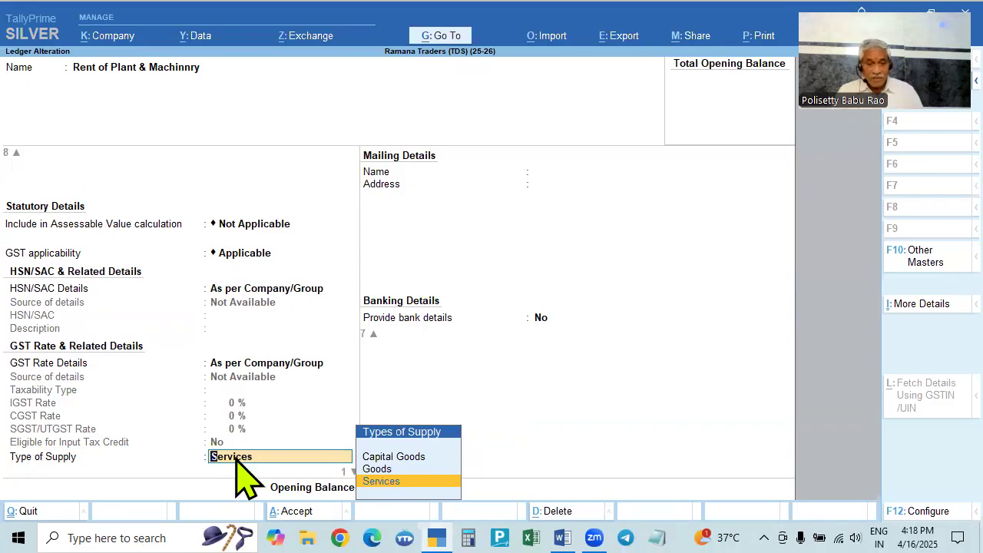
- Set the rent ledger's TDS to Applicable with nature of payment Payment of Rent for Plant & Machinery 194I(A), keeping supply type Services, and save it
{"action": "key", "text": "Return"}
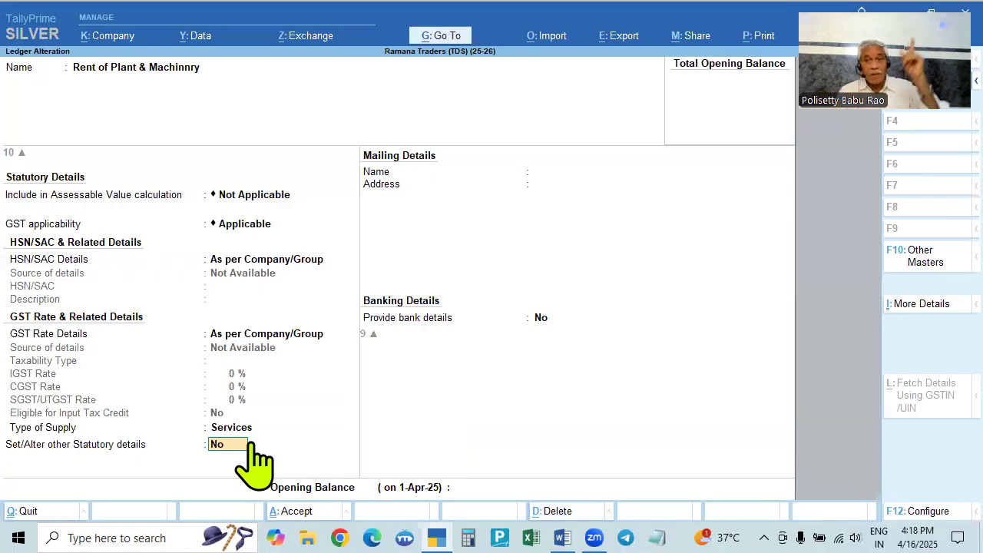
{"action": "type", "text": "y"}
{"action": "key", "text": "Return"}
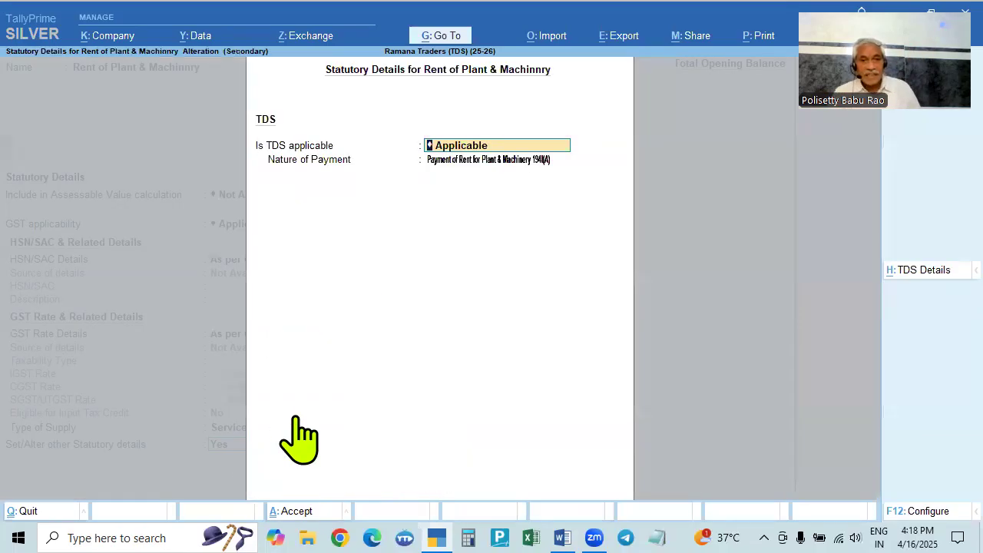
{"action": "left_click", "coordinate": [477, 149]}
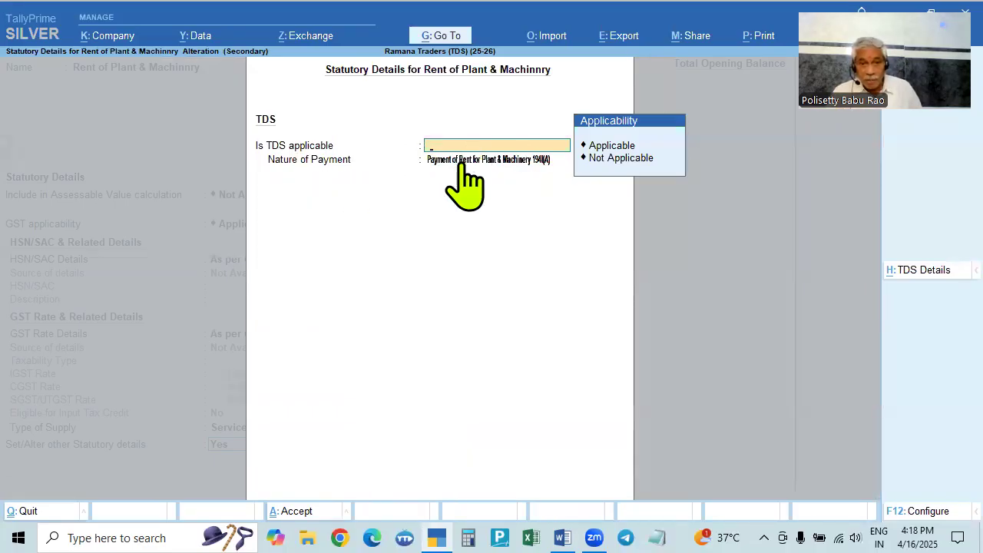
{"action": "left_click", "coordinate": [599, 148]}
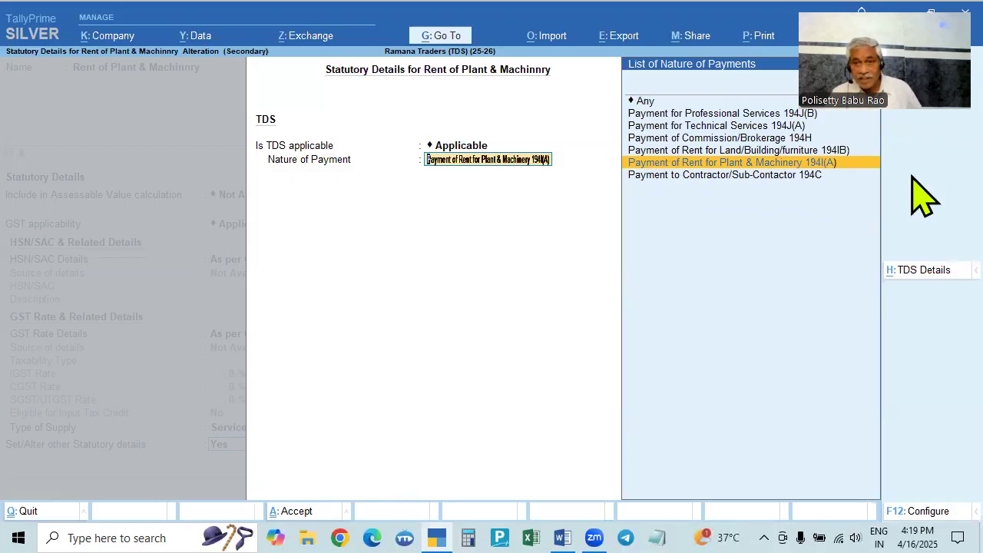
{"action": "key", "text": "Return"}
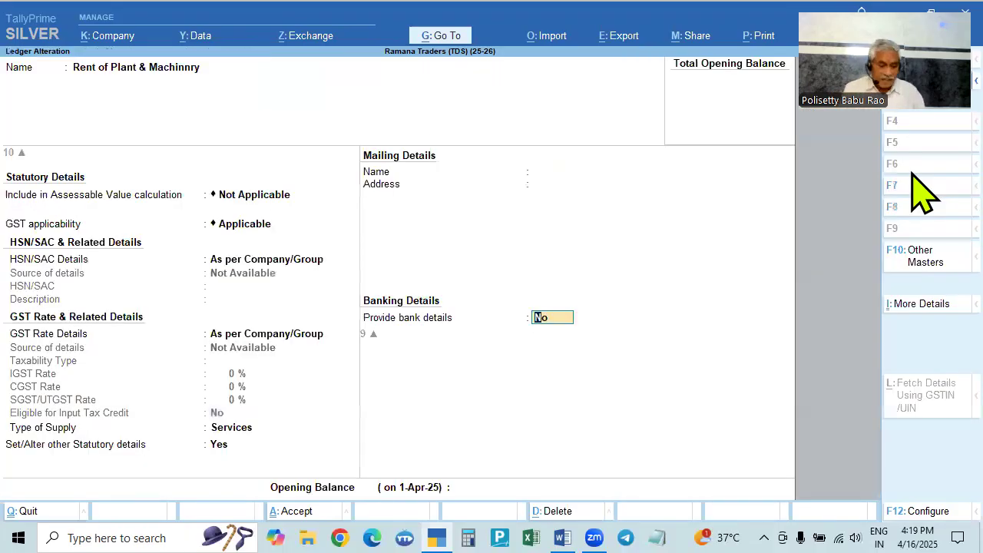
{"action": "key", "text": "ctrl+a"}
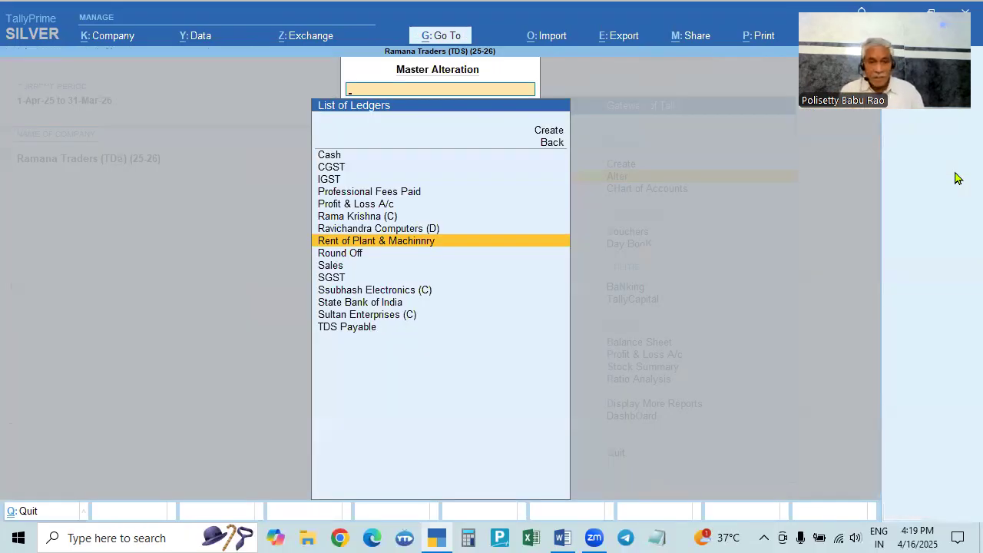
- Open the CGST ledger for alteration from the list of ledgers
{"action": "key", "text": "Up"}
{"action": "key", "text": "Up"}
{"action": "key", "text": "Up"}
{"action": "key", "text": "Down"}
{"action": "key", "text": "Down"}
{"action": "key", "text": "Down"}
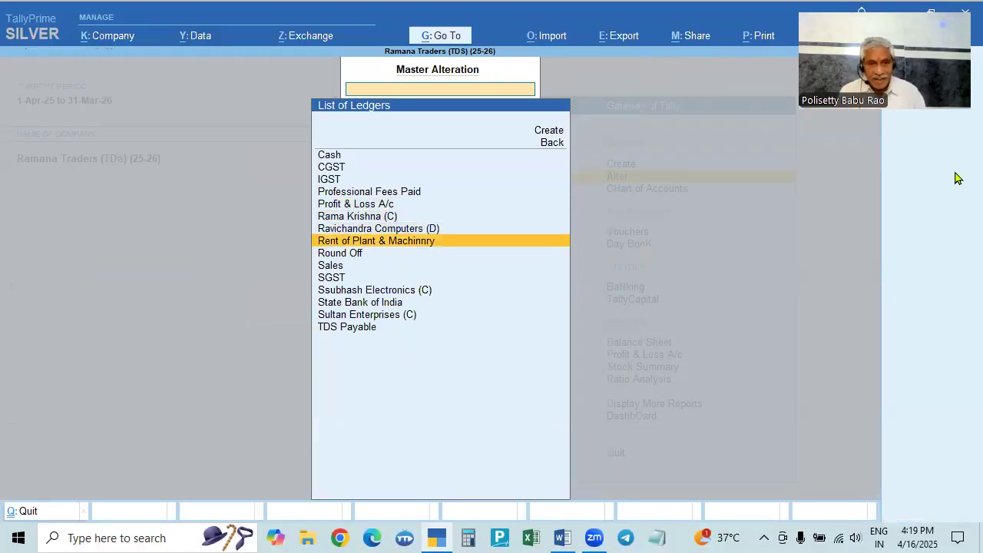
{"action": "key", "text": "Up"}
{"action": "key", "text": "Up"}
{"action": "key", "text": "Up"}
{"action": "key", "text": "Up"}
{"action": "key", "text": "Up"}
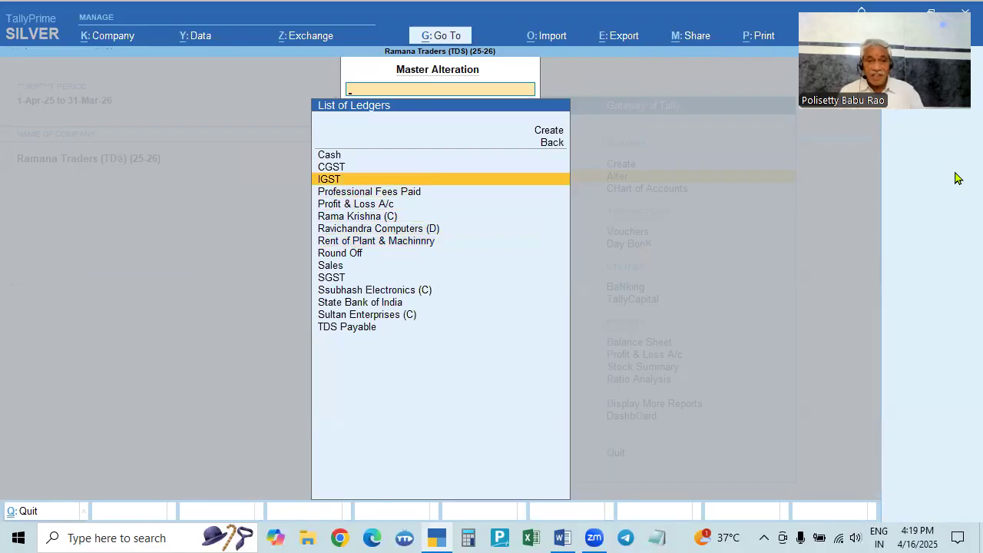
{"action": "key", "text": "Up"}
{"action": "key", "text": "Return"}
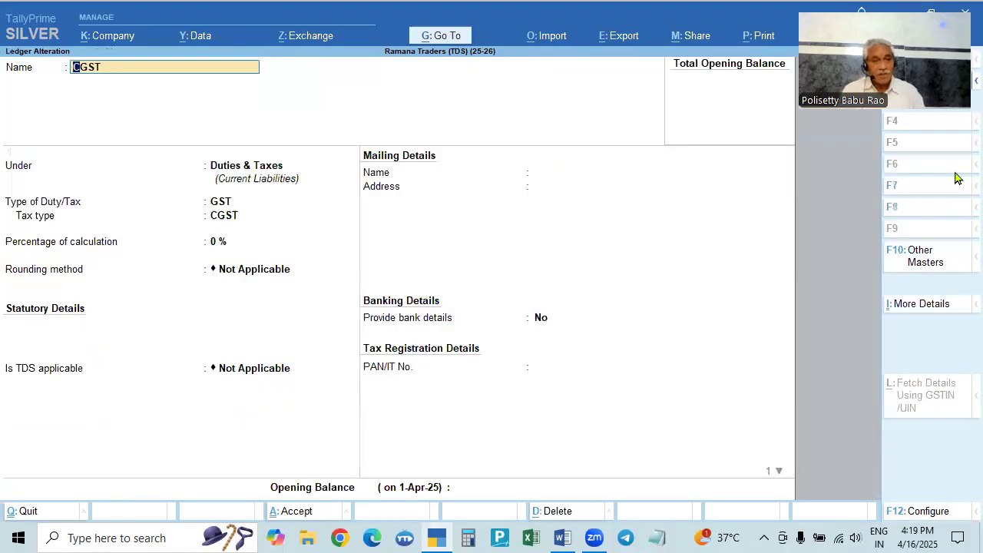
- Review the CGST ledger's group, tax type, rounding method and TDS applicability, and leave it without saving
{"action": "key", "text": "Return"}
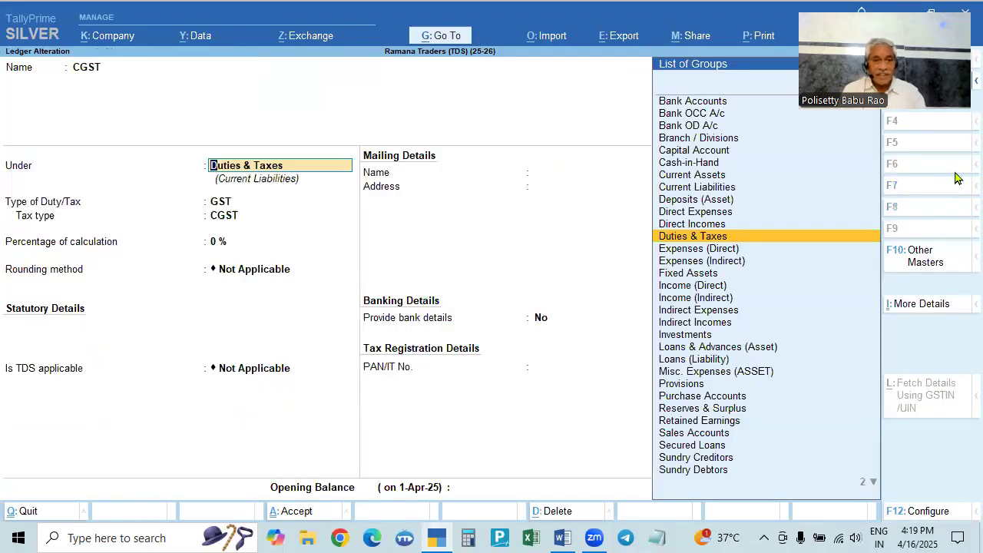
{"action": "key", "text": "Return"}
{"action": "key", "text": "Return"}
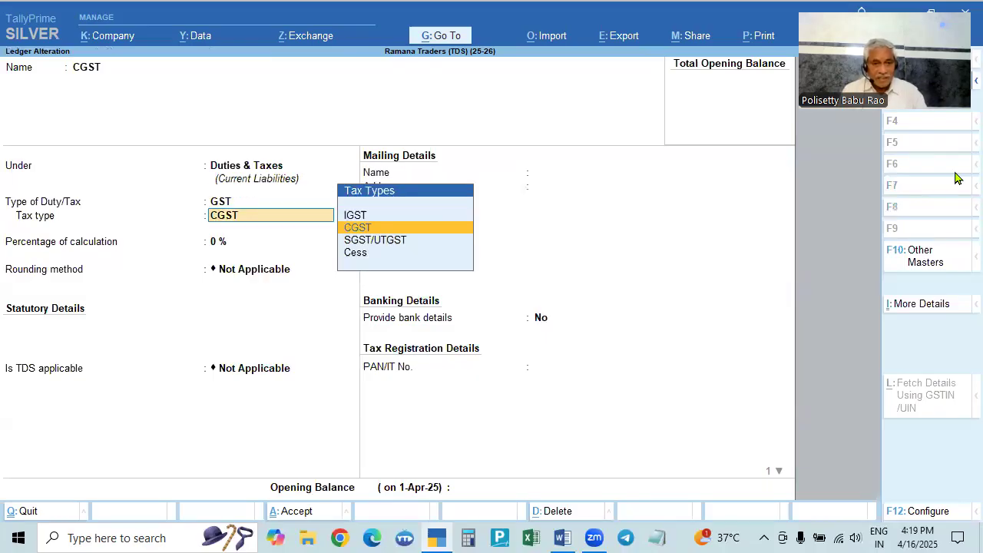
{"action": "key", "text": "Return"}
{"action": "key", "text": "Return"}
{"action": "key", "text": "Return"}
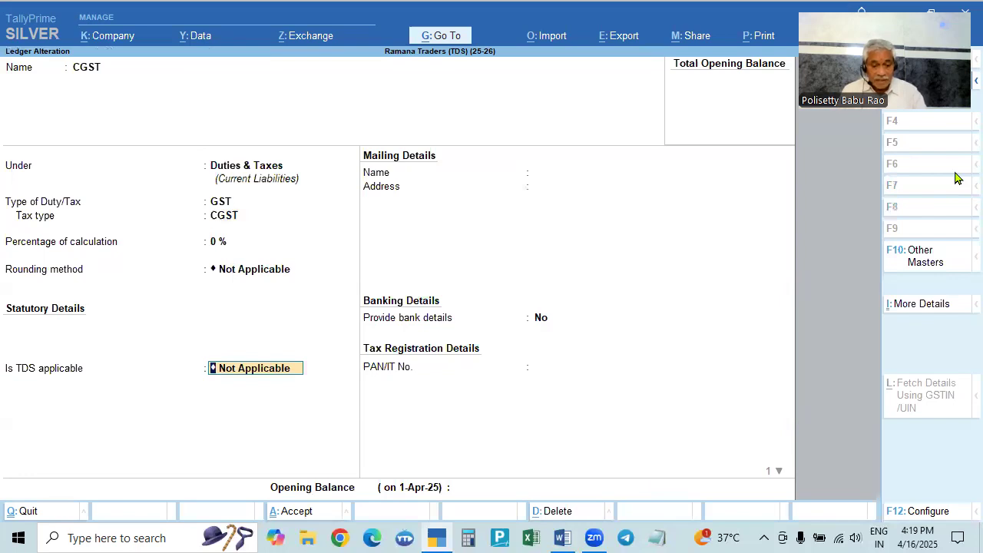
{"action": "key", "text": "Down"}
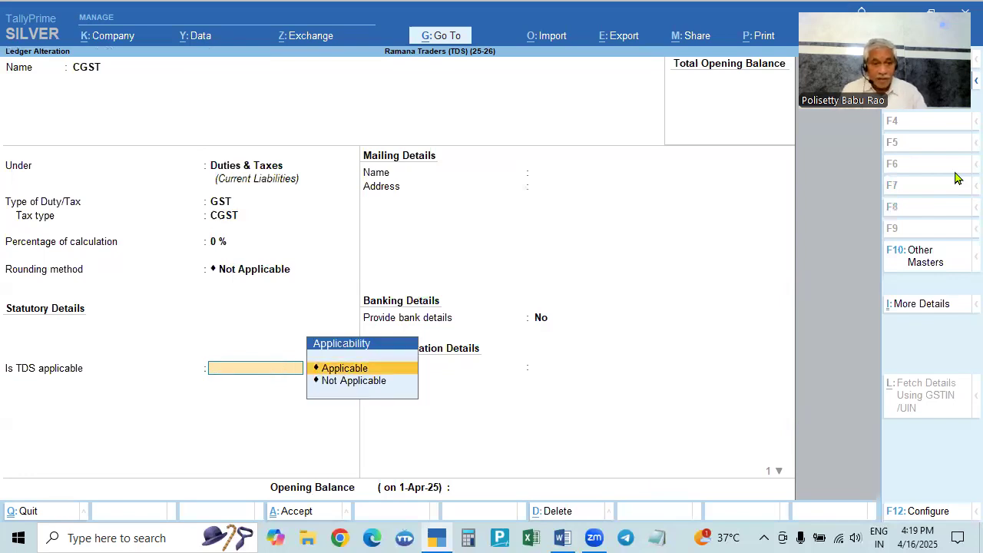
{"action": "key", "text": "BackSpace"}
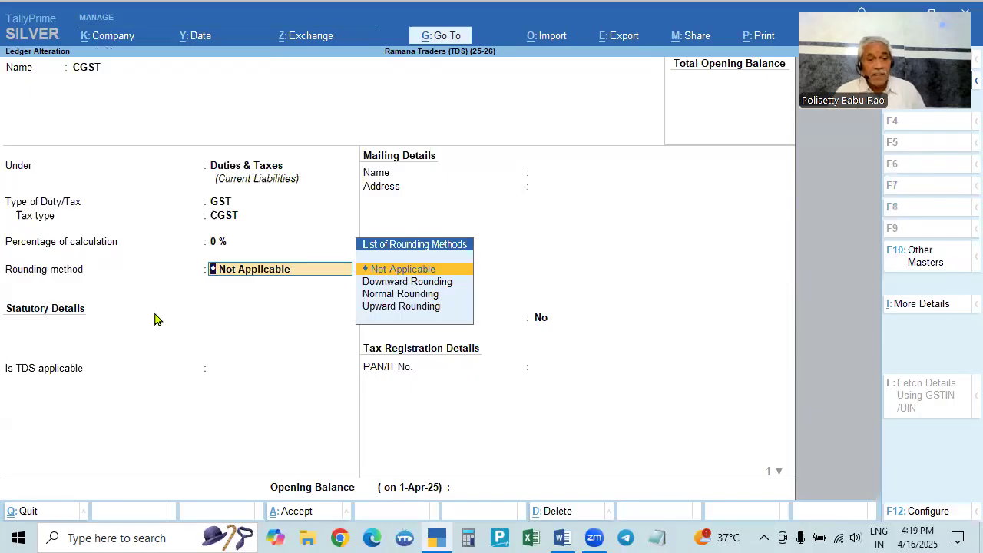
{"action": "left_click", "coordinate": [225, 372]}
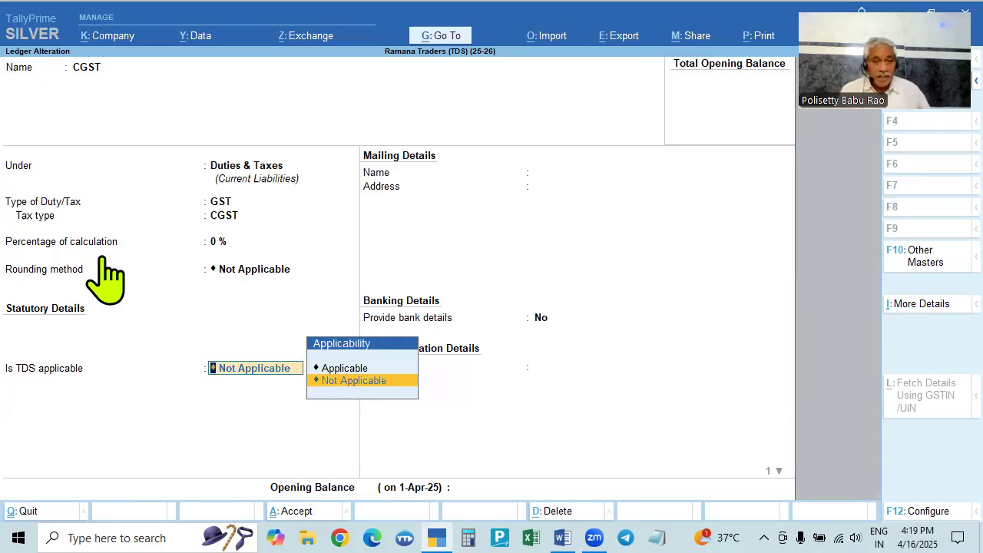
{"action": "key", "text": "Return"}
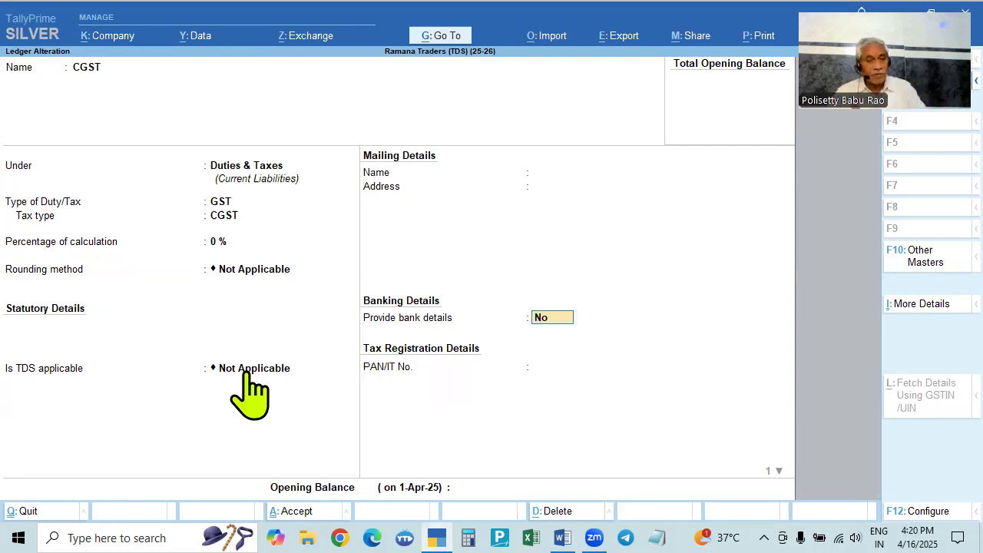
{"action": "key", "text": "ctrl"}
{"action": "key", "text": "ctrl+q"}
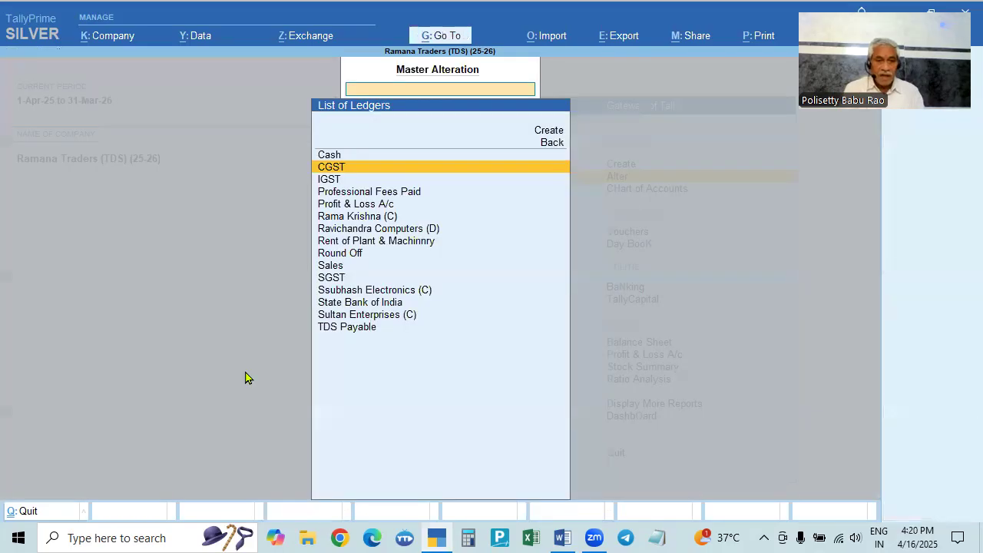
- Check the group, tax type and TDS applicability of the IGST and SGST ledgers
{"action": "key", "text": "Down"}
{"action": "key", "text": "Return"}
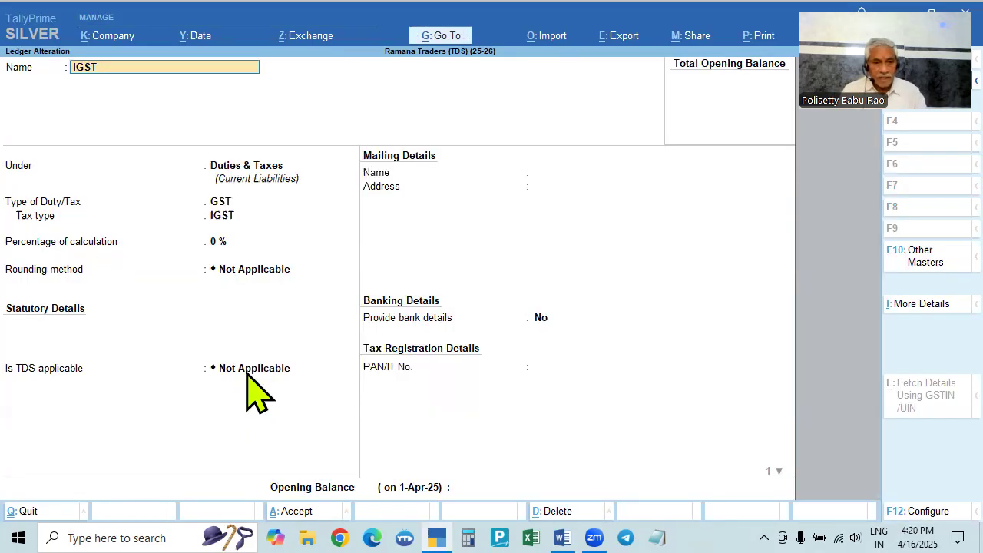
{"action": "key", "text": "Escape"}
{"action": "key", "text": "Down"}
{"action": "key", "text": "Down"}
{"action": "key", "text": "Down"}
{"action": "key", "text": "Down"}
{"action": "key", "text": "Down"}
{"action": "key", "text": "Down"}
{"action": "key", "text": "Down"}
{"action": "key", "text": "Down"}
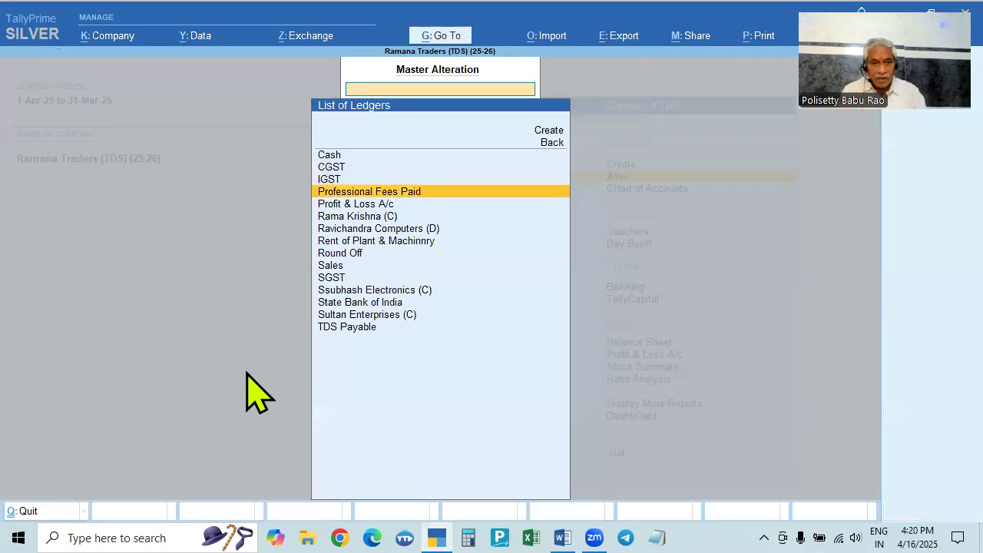
{"action": "key", "text": "Return"}
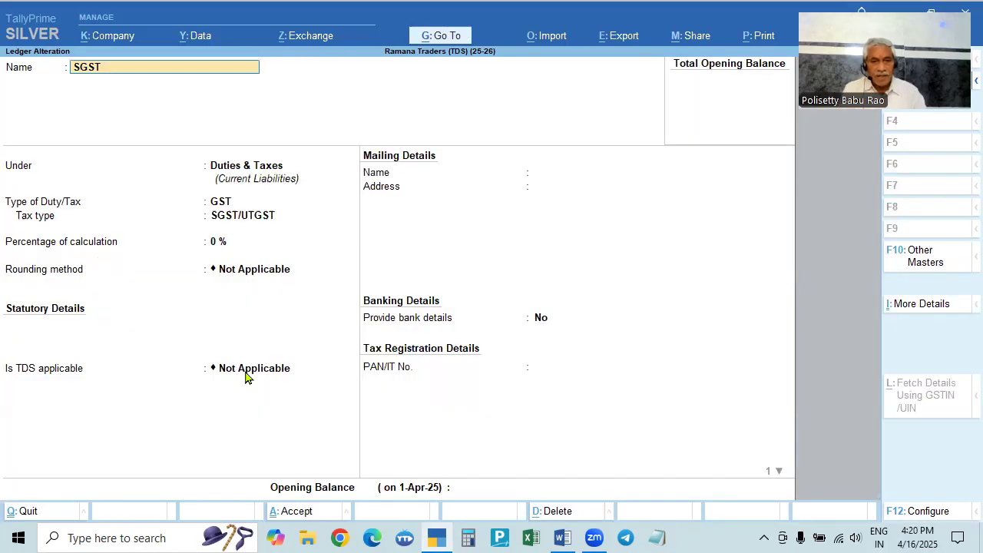
{"action": "key", "text": "Escape"}
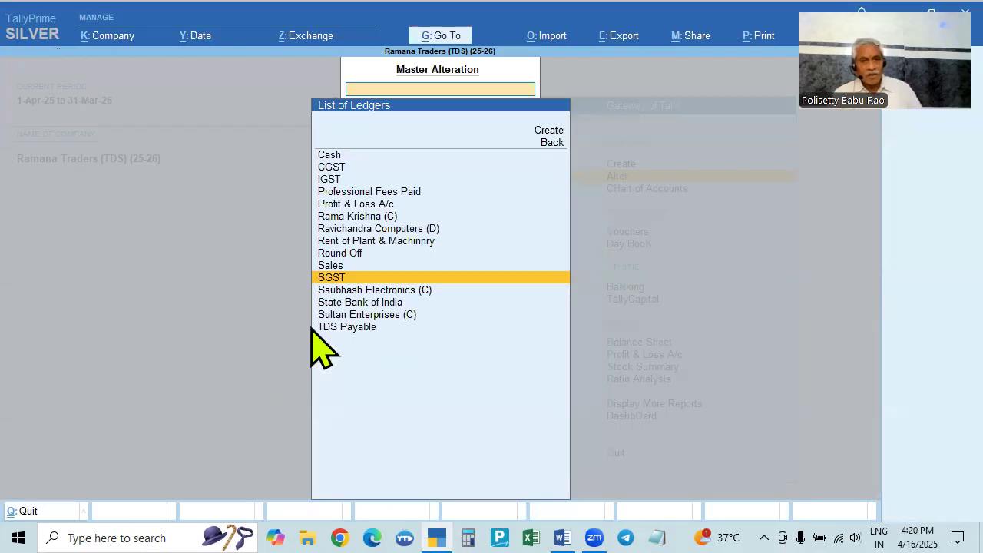
- Check the State Bank of India ledger's group and bank details, then leave it without changes
{"action": "left_click", "coordinate": [350, 309]}
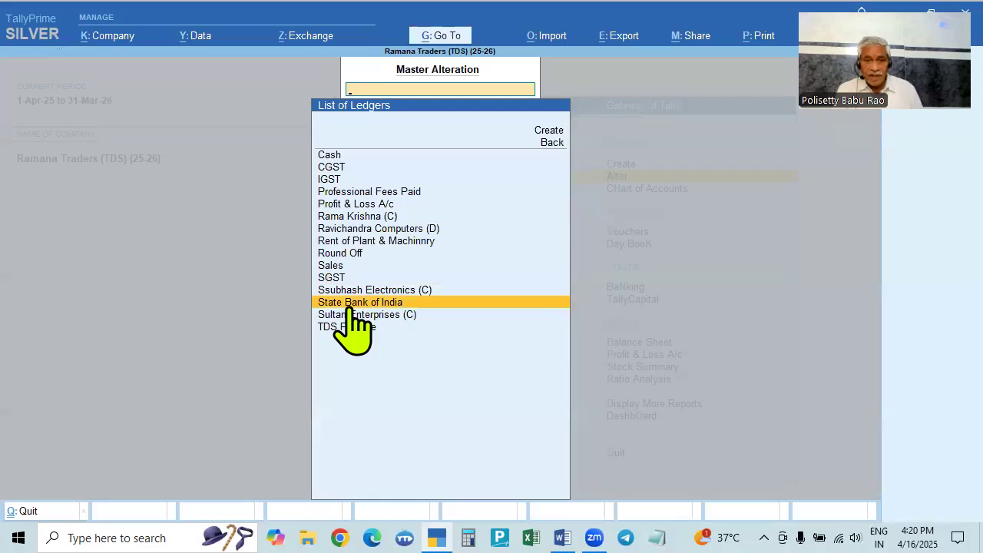
{"action": "left_click", "coordinate": [350, 308]}
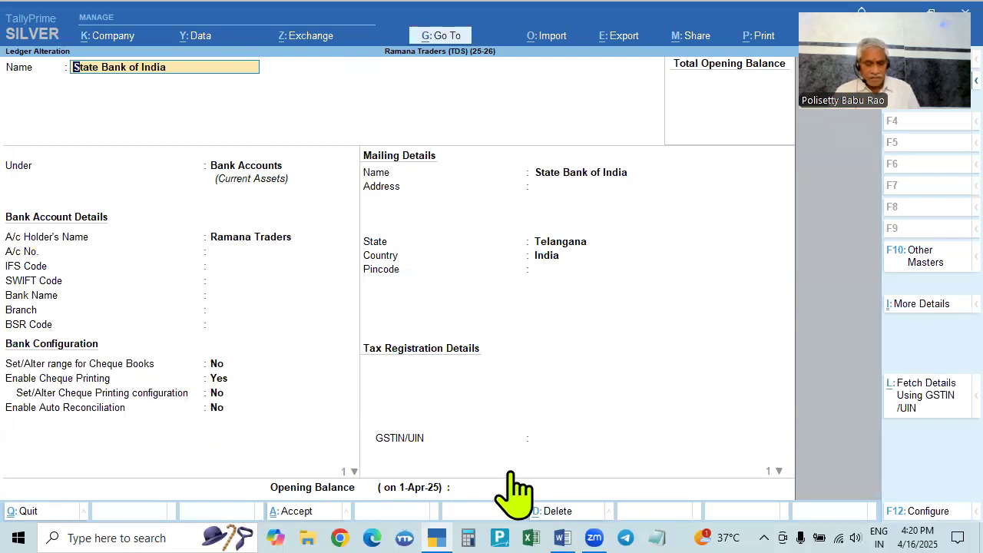
{"action": "key", "text": "ctrl"}
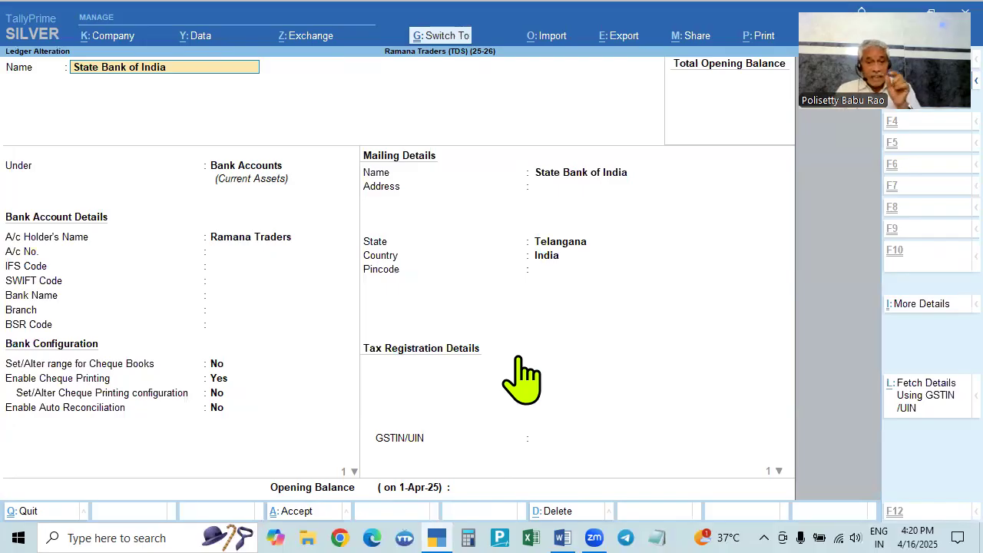
{"action": "key", "text": "Escape"}
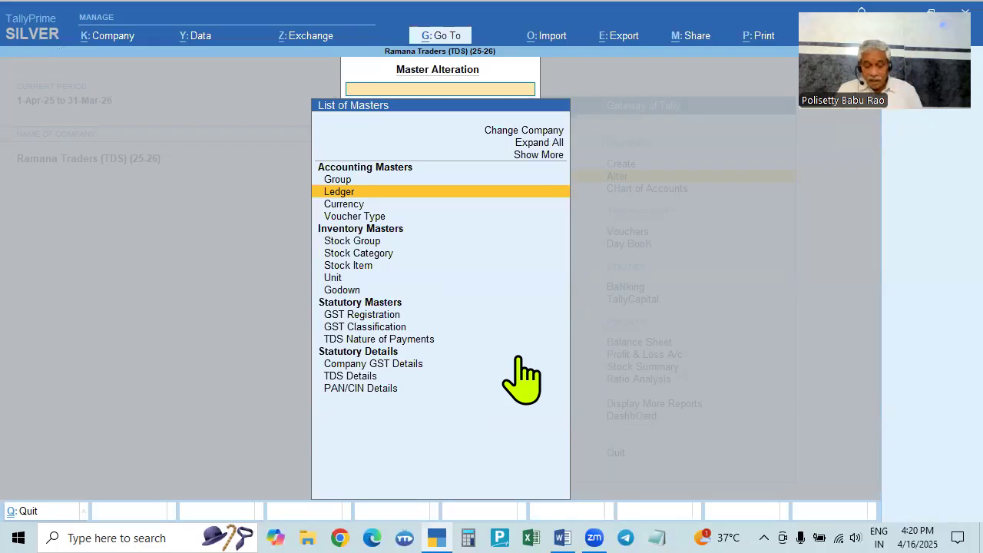
- Open the TDS Payable ledger for alteration from the list of ledgers
{"action": "key", "text": "Down"}
{"action": "key", "text": "Up"}
{"action": "key", "text": "Return"}
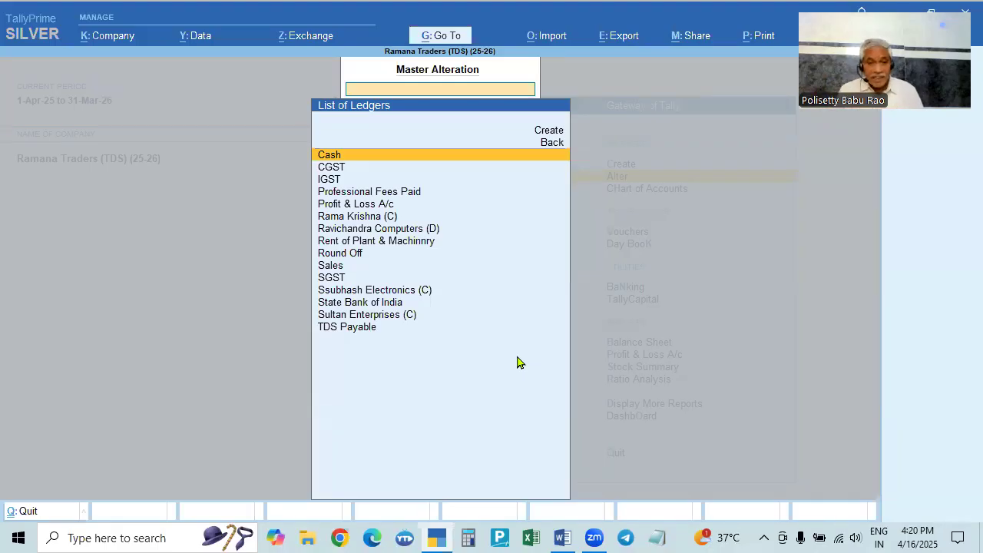
{"action": "key", "text": "Down"}
{"action": "key", "text": "Down"}
{"action": "key", "text": "Down"}
{"action": "key", "text": "Down"}
{"action": "key", "text": "Down"}
{"action": "key", "text": "Down"}
{"action": "key", "text": "Down"}
{"action": "key", "text": "Down"}
{"action": "key", "text": "Down"}
{"action": "key", "text": "Down"}
{"action": "key", "text": "Down"}
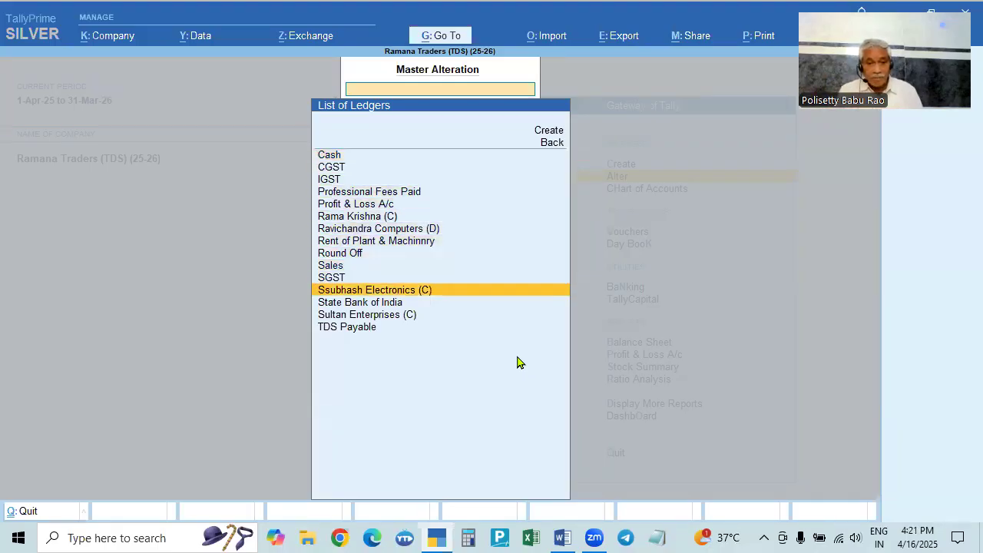
{"action": "key", "text": "Down"}
{"action": "key", "text": "Down"}
{"action": "key", "text": "Down"}
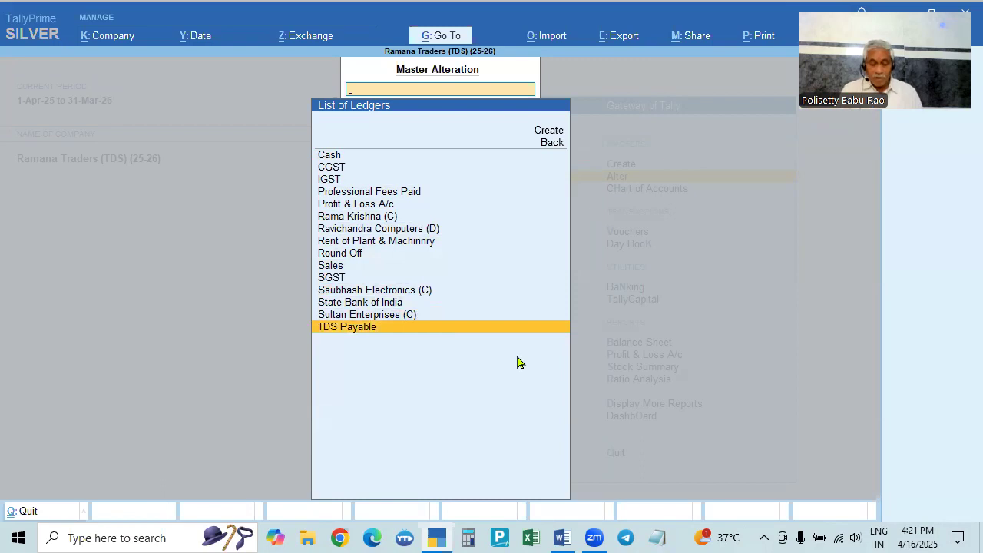
{"action": "key", "text": "Return"}
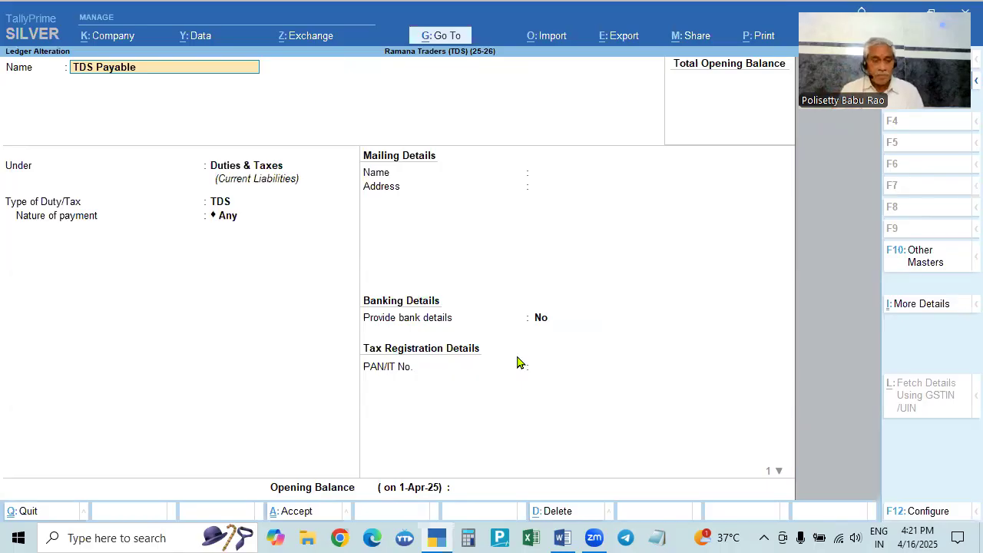
- Try renaming the ledger to TDS Payable 194i, check its group and duty type, and restore the name TDS Payable
{"action": "type", "text": "194i"}
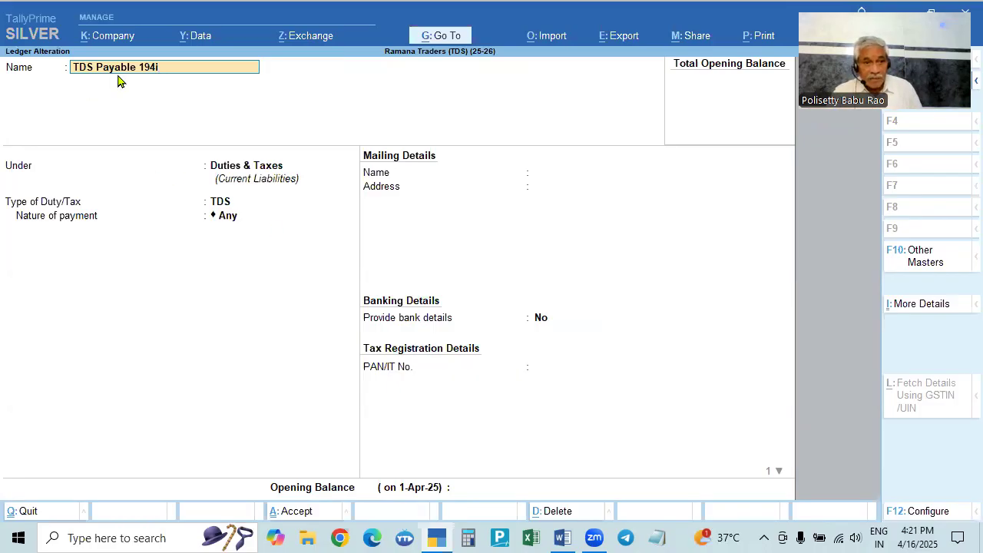
{"action": "key", "text": "Return"}
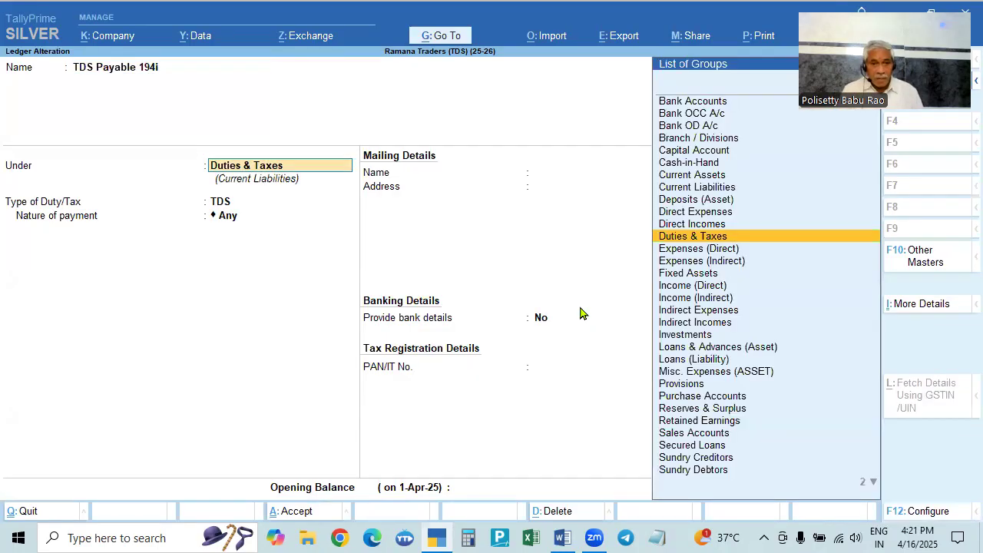
{"action": "key", "text": "Return"}
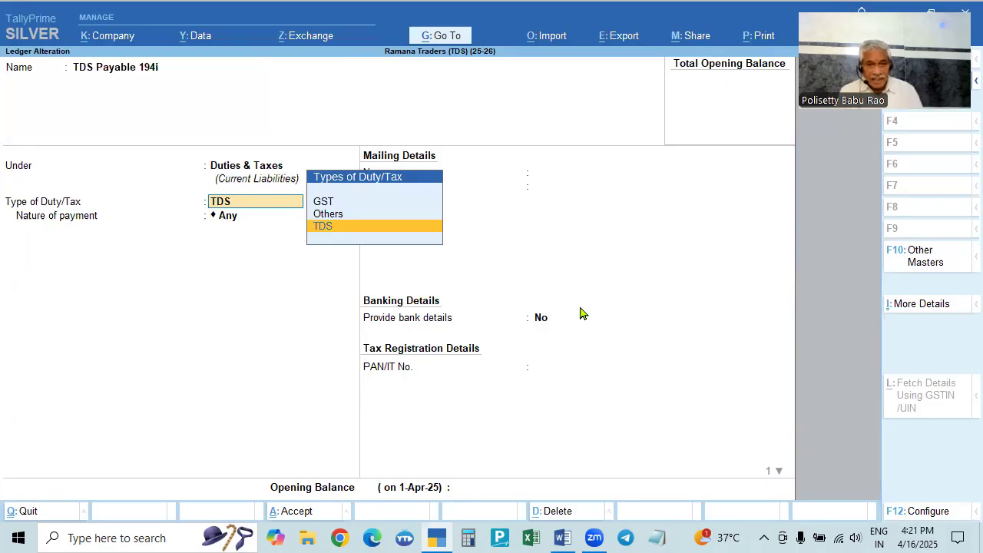
{"action": "key", "text": "Return"}
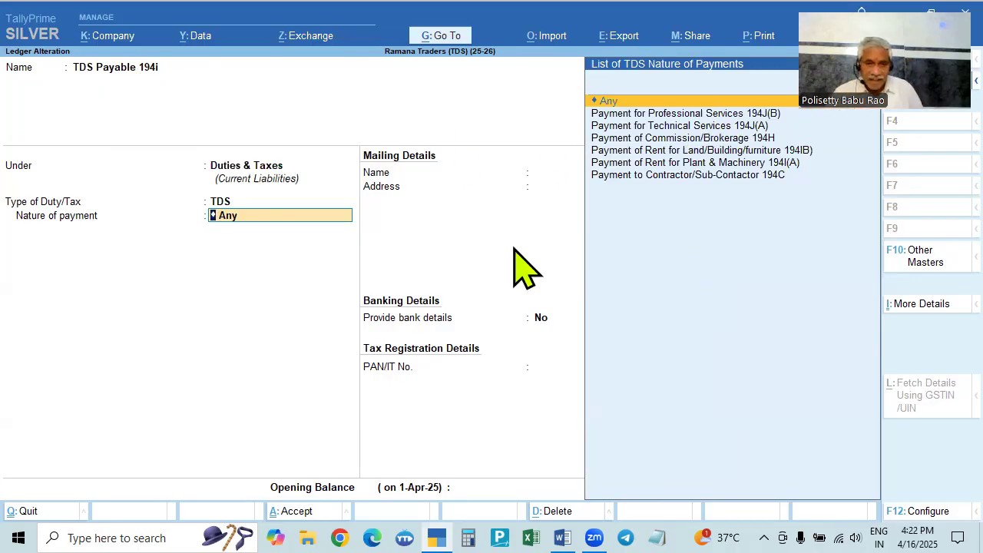
{"action": "left_click", "coordinate": [152, 68]}
{"action": "key", "text": "End"}
{"action": "key", "text": "BackSpace"}
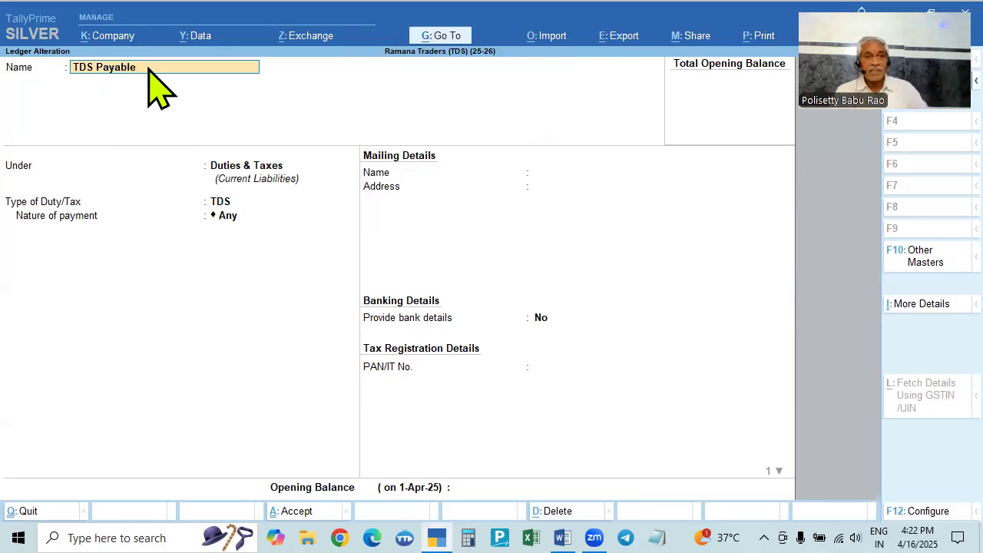
- Review the TDS Payable ledger's group, duty type and available natures of payment, keep Any, and leave it without saving
{"action": "key", "text": "Return"}
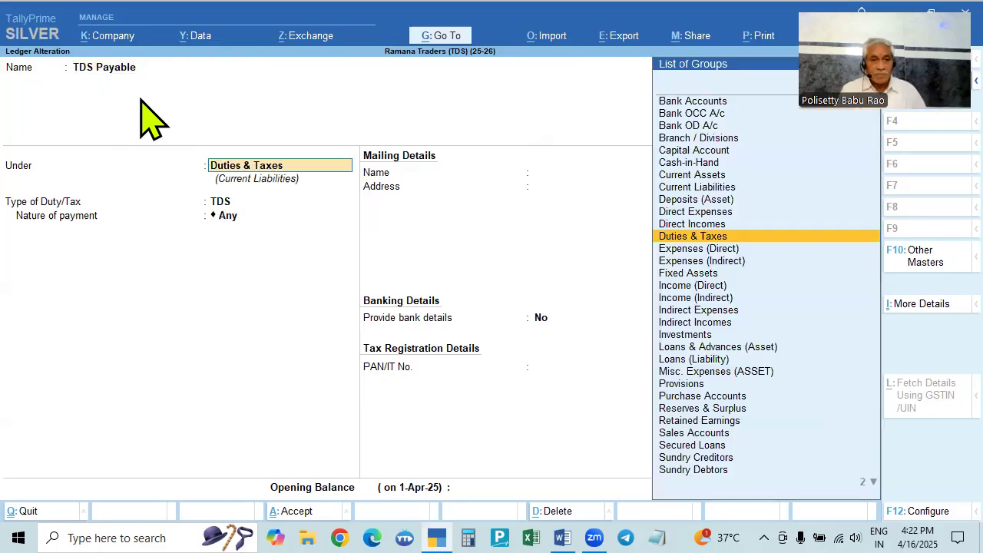
{"action": "key", "text": "Return"}
{"action": "key", "text": "Return"}
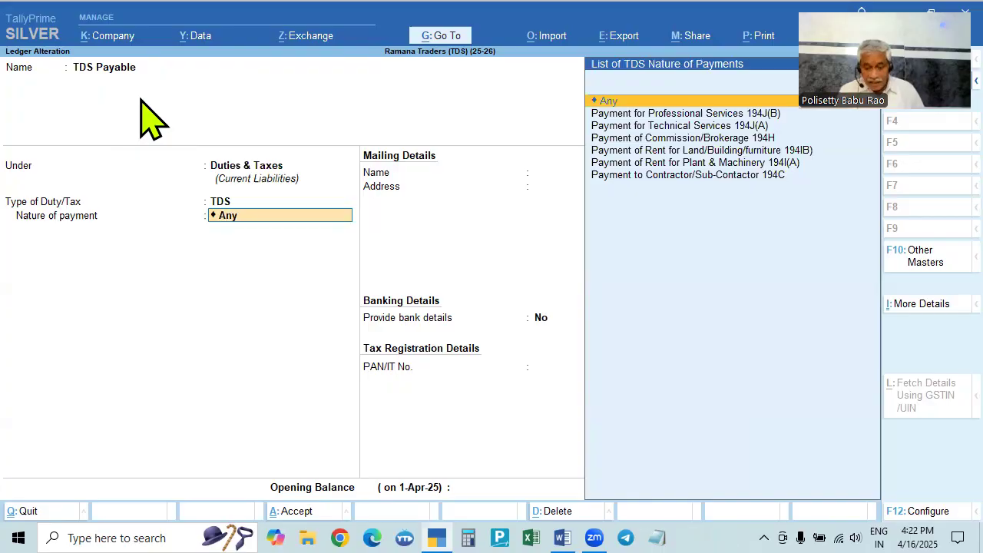
{"action": "key", "text": "Down"}
{"action": "key", "text": "Down"}
{"action": "key", "text": "Down"}
{"action": "key", "text": "Down"}
{"action": "key", "text": "Down"}
{"action": "key", "text": "Down"}
{"action": "key", "text": "Up"}
{"action": "key", "text": "Up"}
{"action": "key", "text": "Up"}
{"action": "key", "text": "Up"}
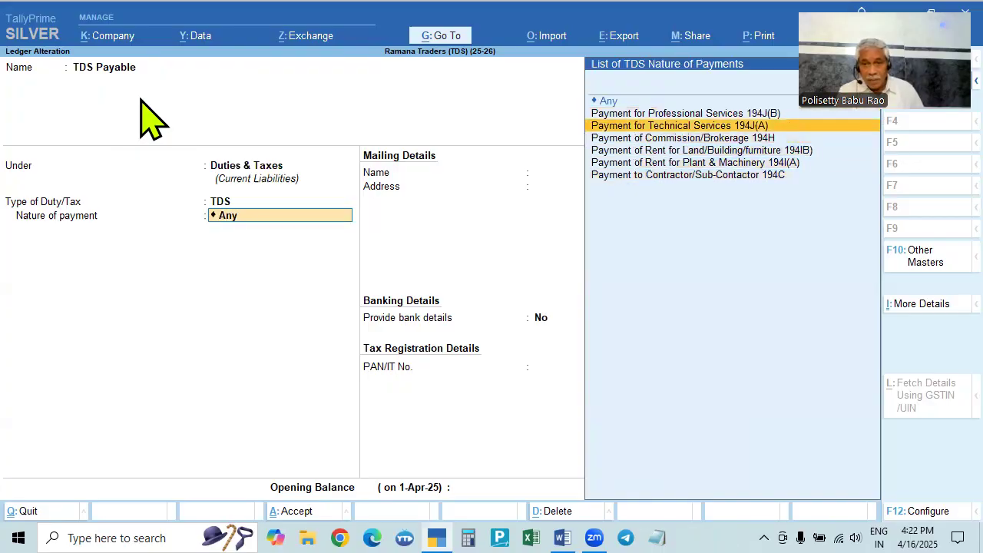
{"action": "key", "text": "Up"}
{"action": "key", "text": "Up"}
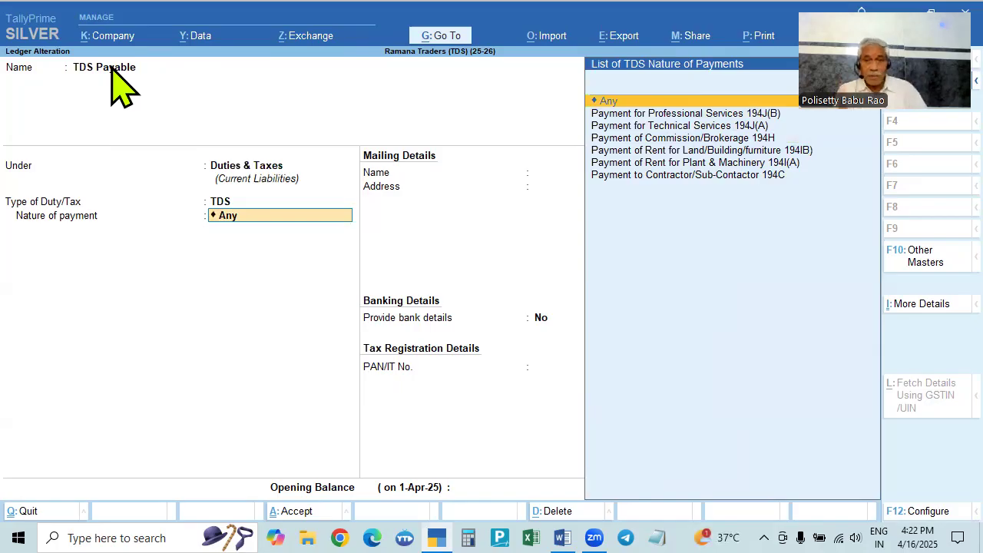
{"action": "key", "text": "Return"}
{"action": "key", "text": "ctrl"}
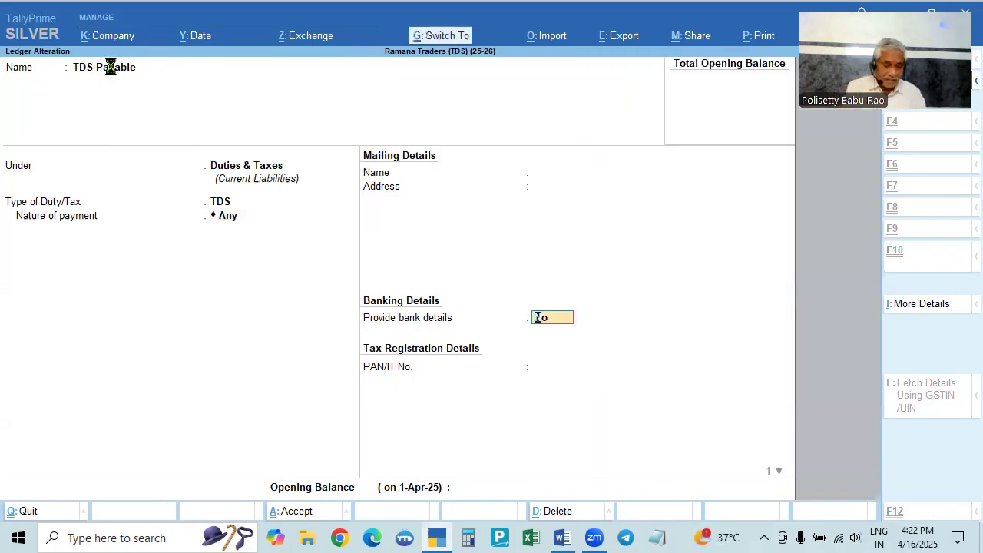
{"action": "key", "text": "ctrl+q"}
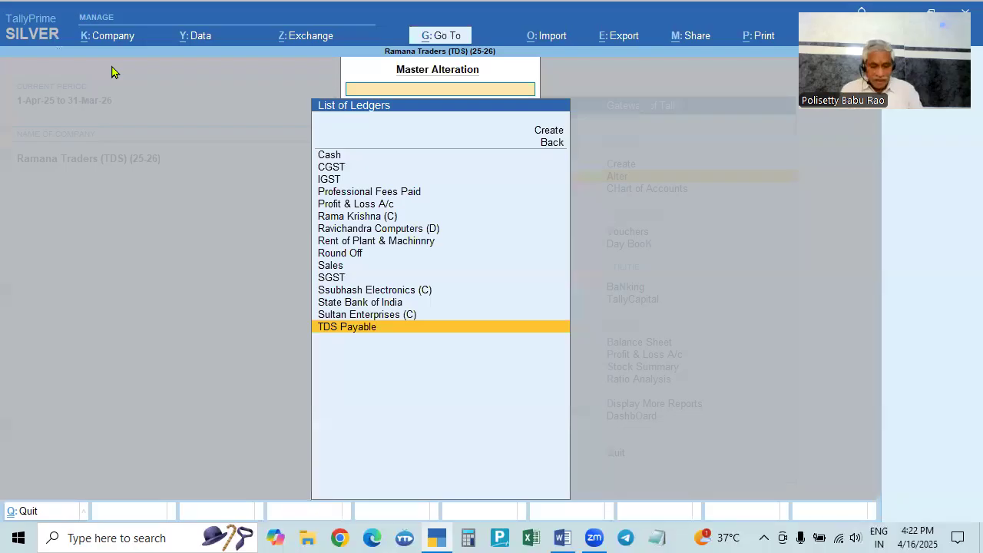
- Leave master alteration and start accounting voucher entry for Ramana Traders (TDS) (25-26)
{"action": "key", "text": "Escape"}
{"action": "key", "text": "Escape"}
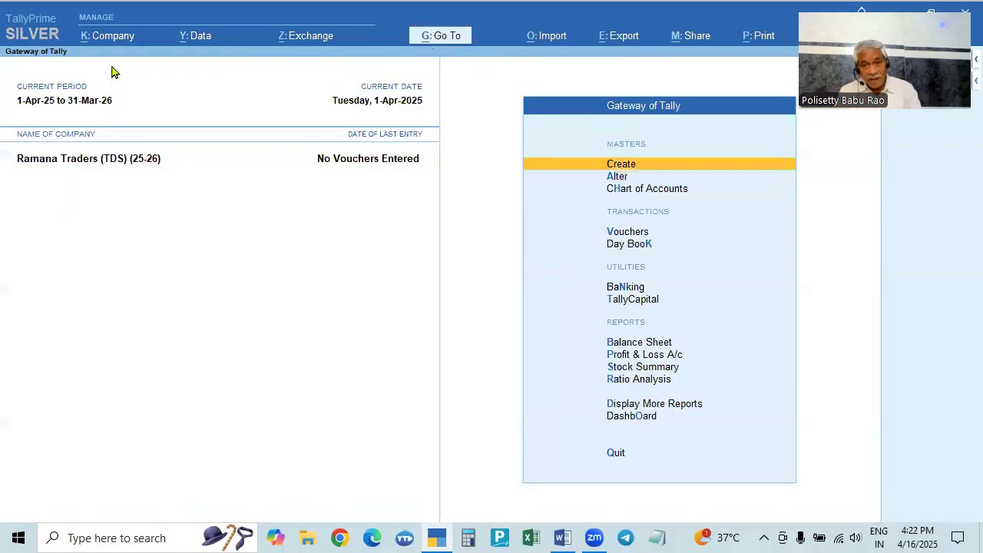
{"action": "key", "text": "v"}
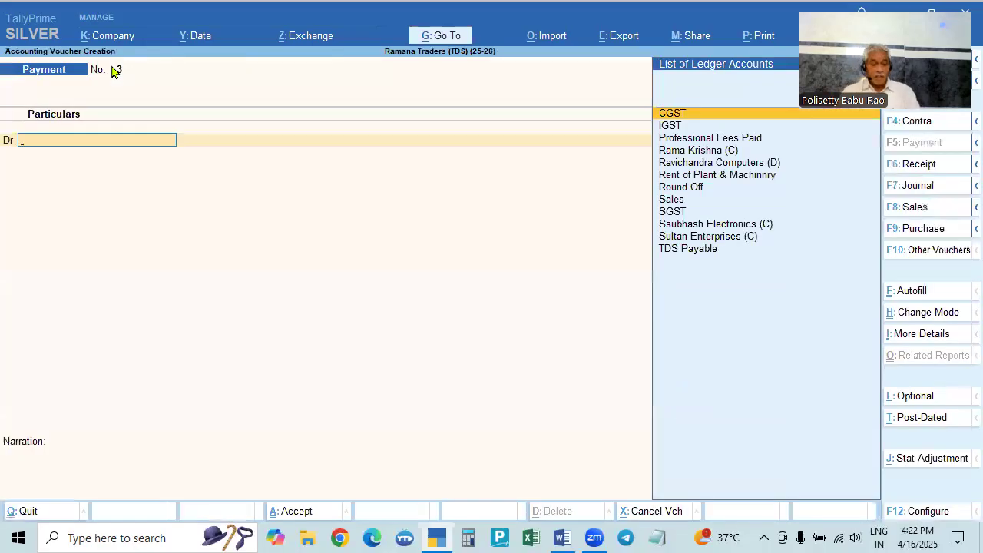
- Switch to the TDS on Services document in Word and read part B of Problem 1 on the April and May rent payments
{"action": "key", "text": "alt+Tab"}
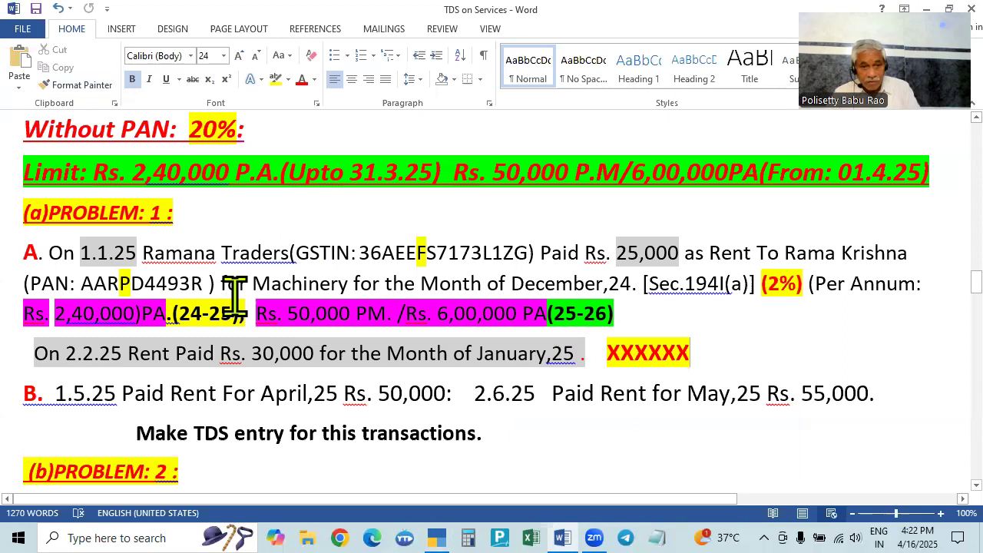
{"action": "scroll", "coordinate": [391, 331], "scroll_direction": "down", "scroll_amount": 2}
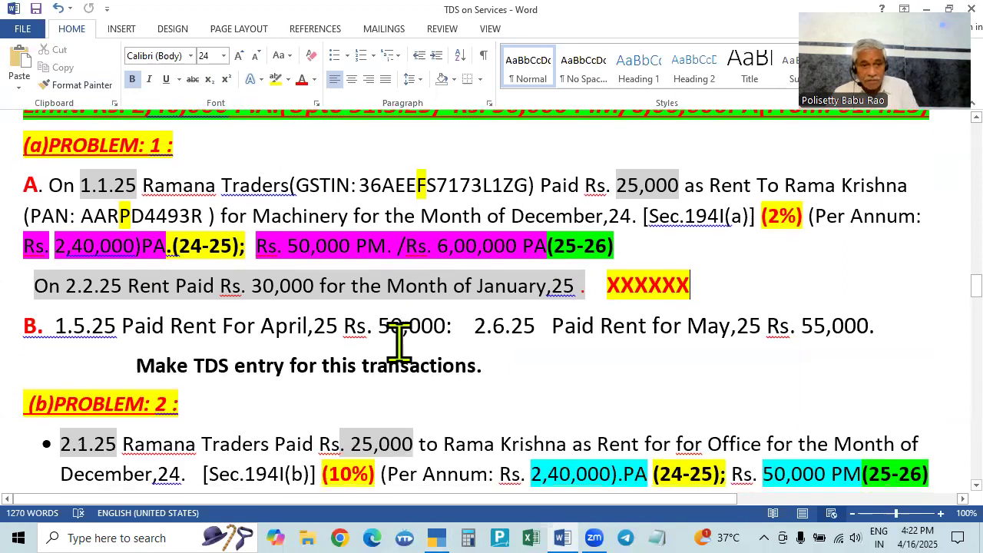
{"action": "left_click_drag", "start_coordinate": [52, 323], "coordinate": [686, 329]}
{"action": "left_click", "coordinate": [540, 358]}
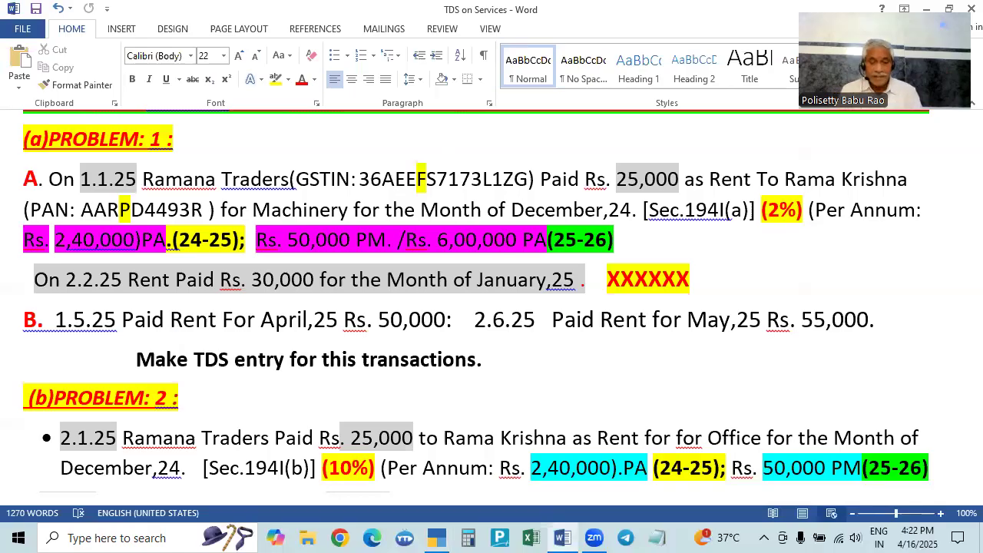
{"action": "key", "text": "alt+Tab"}
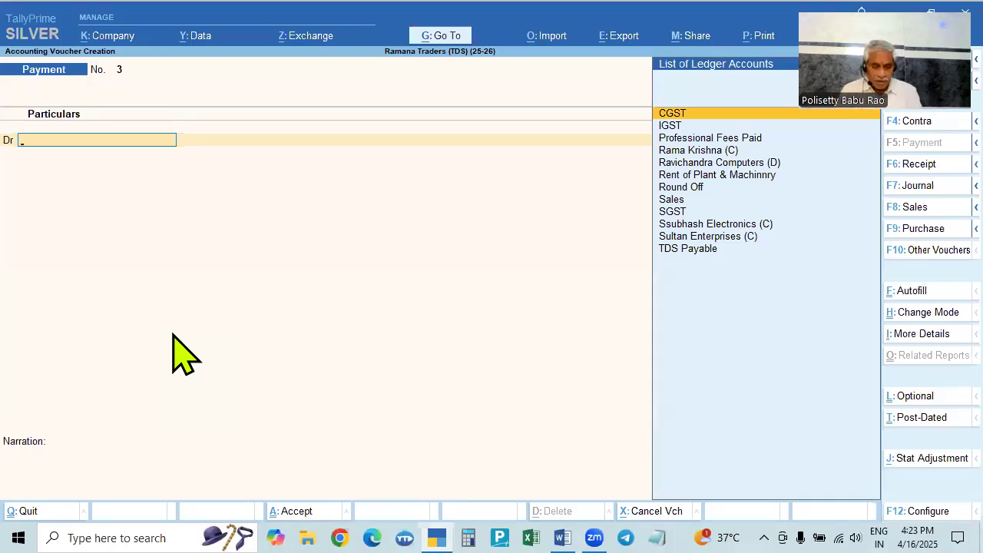
{"action": "key", "text": "alt+Tab"}
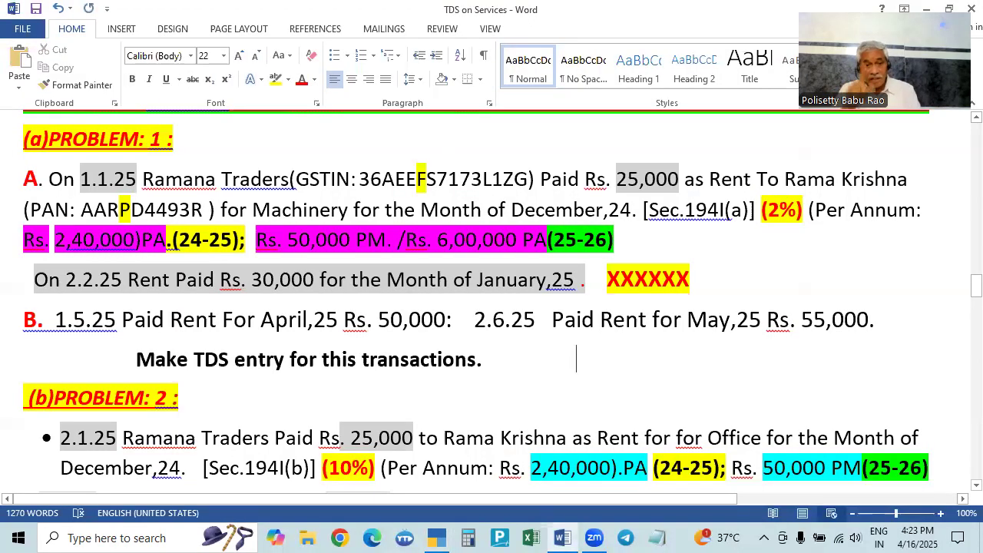
- Switch back to TallyPrime and start a Purchase voucher with the voucher date 1.5, checked against the Word document
{"action": "key", "text": "alt+Tab"}
{"action": "key", "text": "F9"}
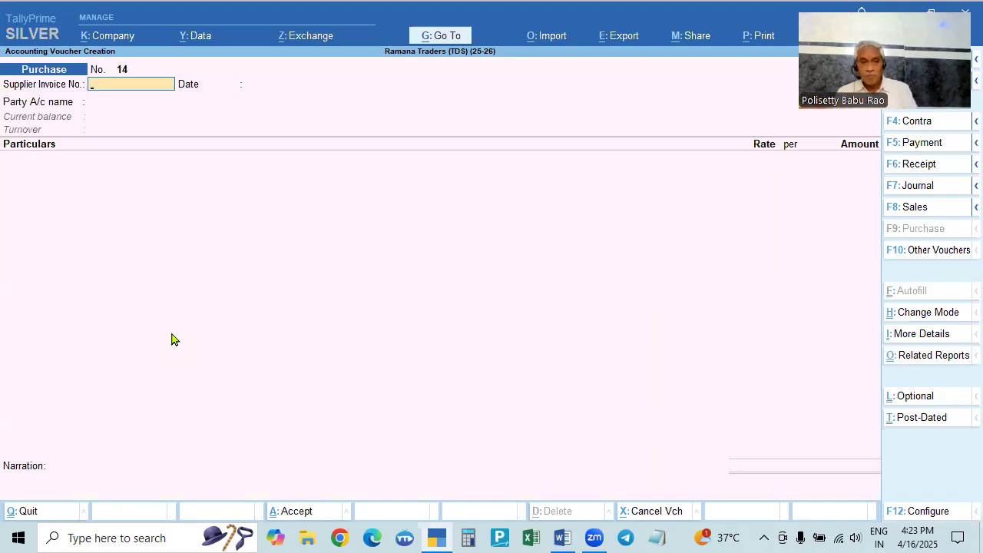
{"action": "key", "text": "alt+Tab"}
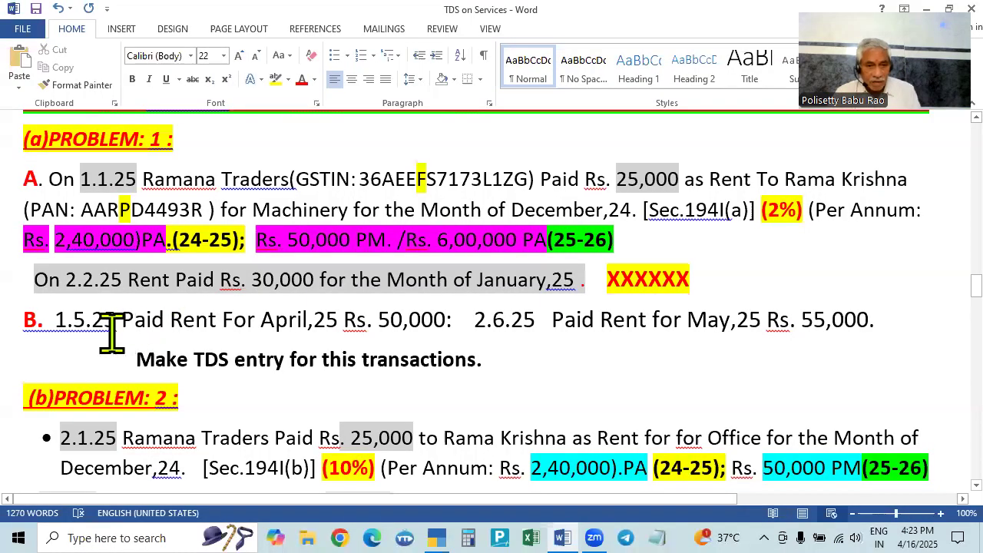
{"action": "key", "text": "alt+Tab"}
{"action": "type", "text": "1.5"}
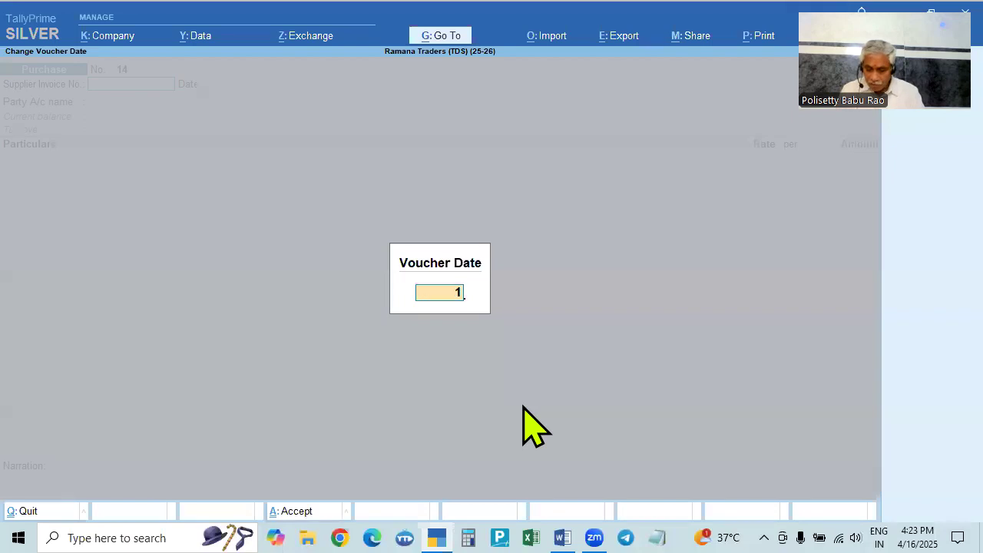
{"action": "key", "text": "Return"}
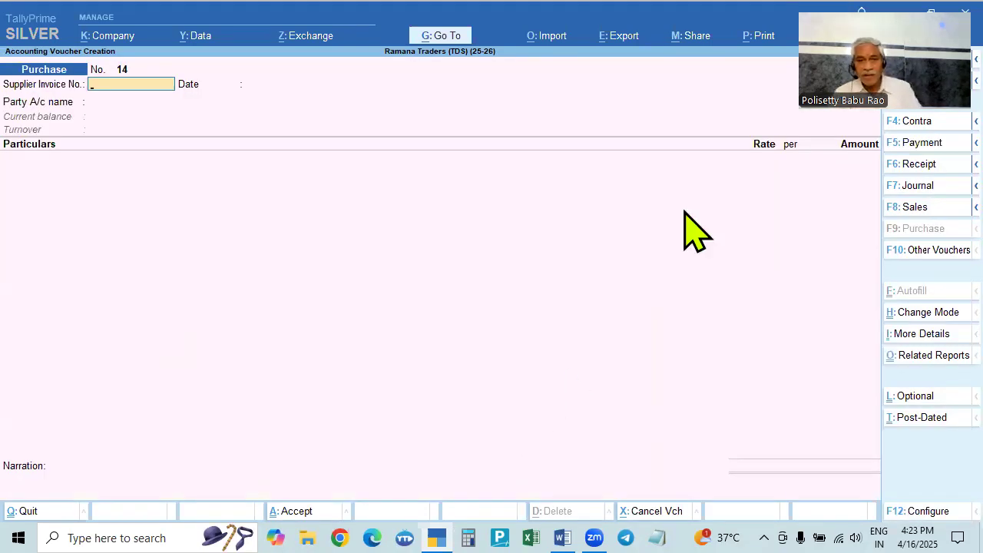
{"action": "left_click_drag", "start_coordinate": [888, 55], "coordinate": [839, 240]}
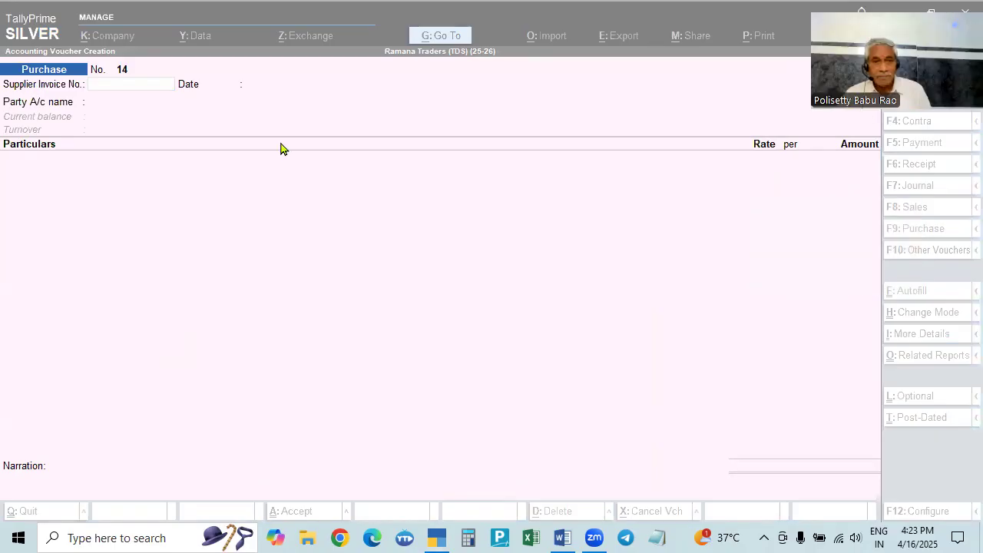
- Enter supplier invoice number 025 on the purchase voucher and accept its 1-May-25 date
{"action": "left_click", "coordinate": [171, 86]}
{"action": "key", "text": "alt"}
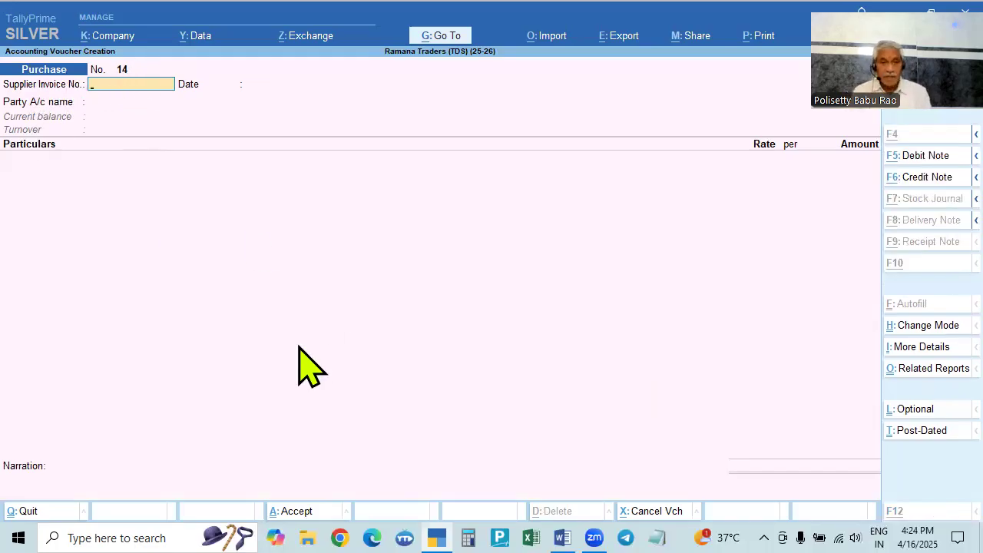
{"action": "key", "text": "alt+Tab"}
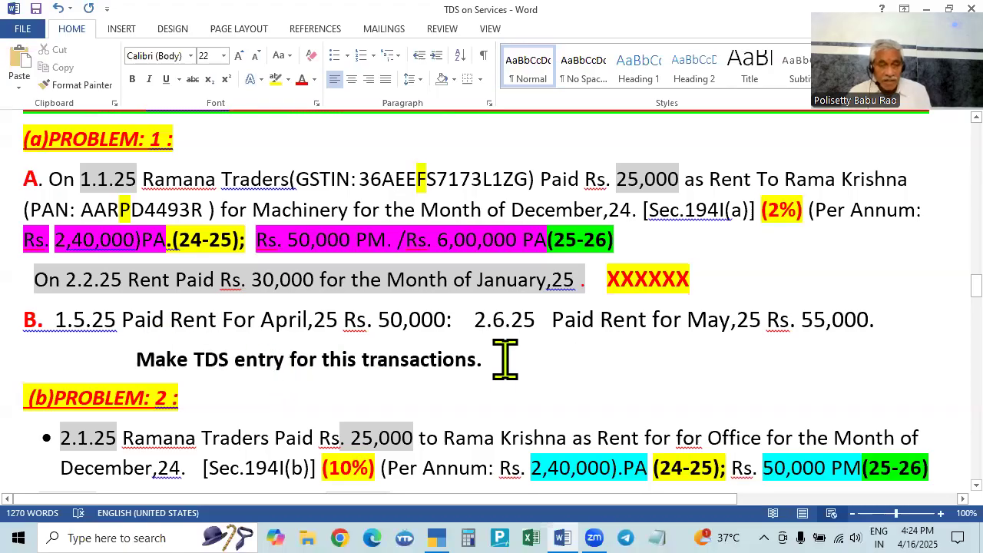
{"action": "key", "text": "alt+Tab"}
{"action": "type", "text": "025"}
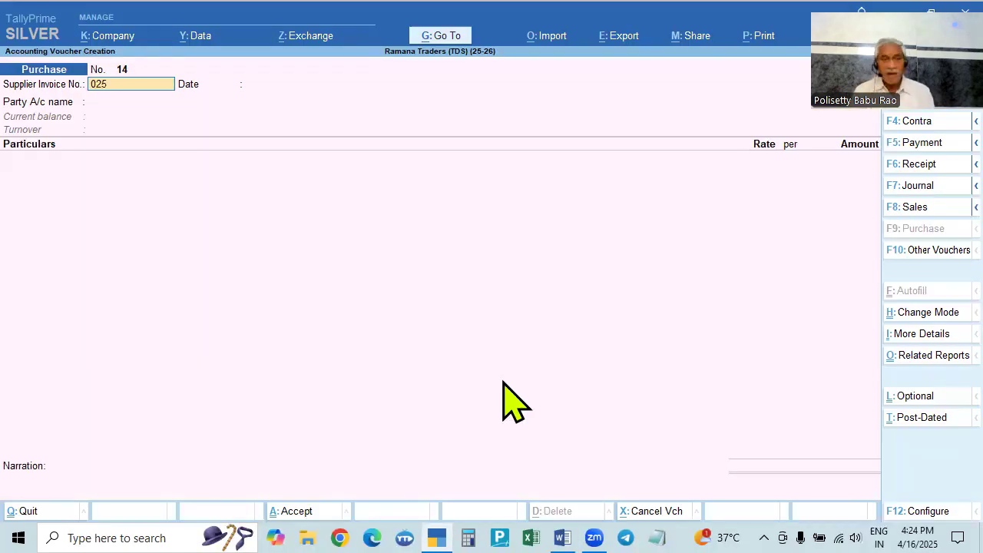
{"action": "key", "text": "Return"}
{"action": "key", "text": "Return"}
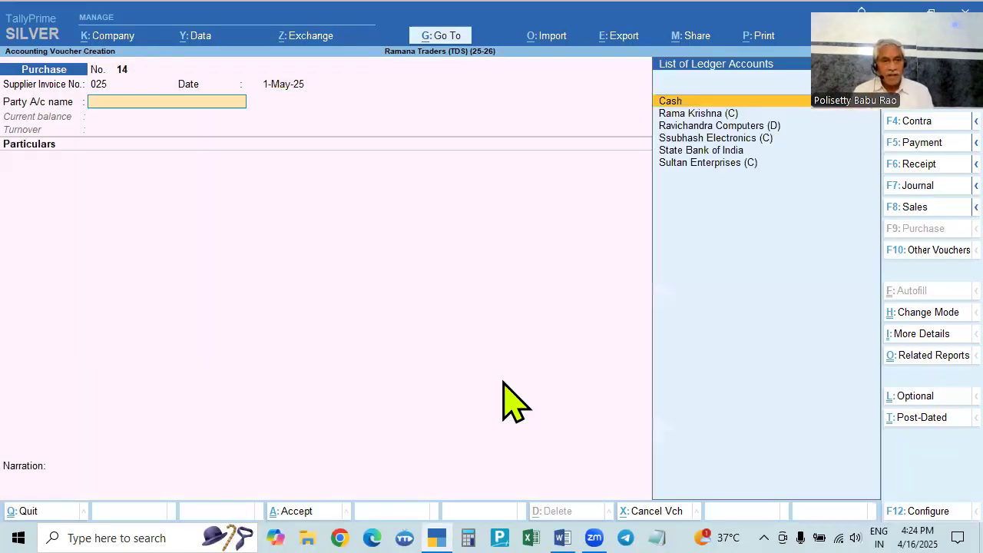
- Choose the rent payee's creditor ledger as the party account and accept the default receipt and party details
{"action": "key", "text": "alt+Tab"}
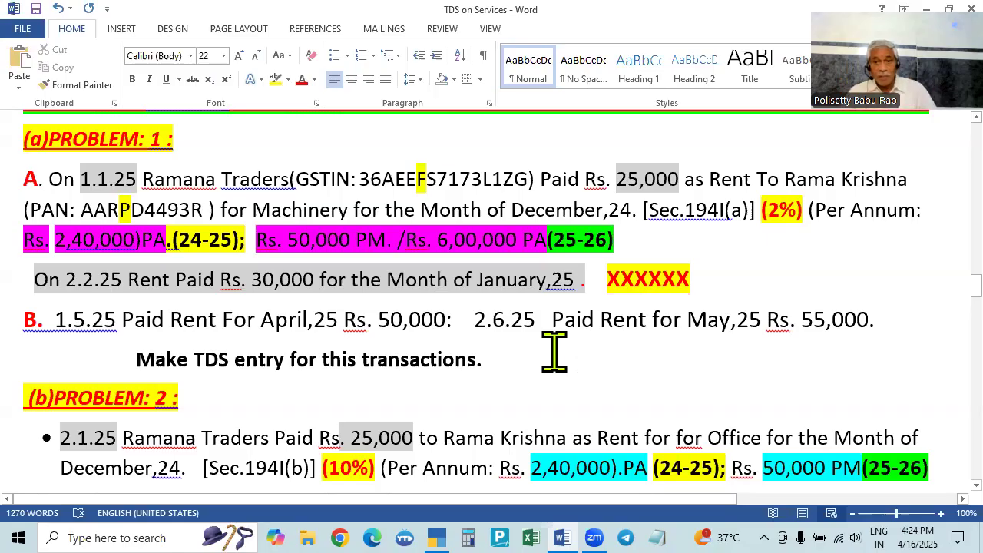
{"action": "key", "text": "alt+Tab"}
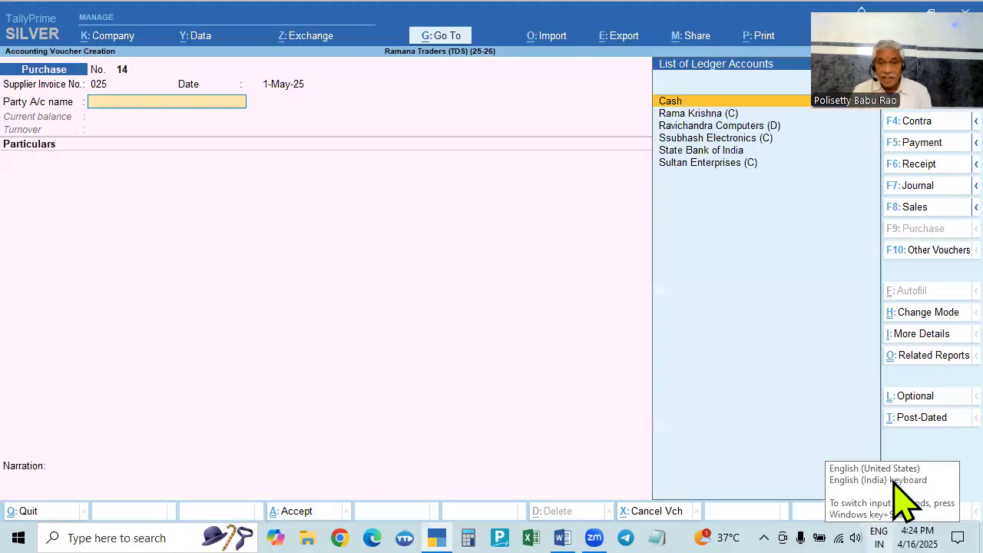
{"action": "key", "text": "Down"}
{"action": "key", "text": "Return"}
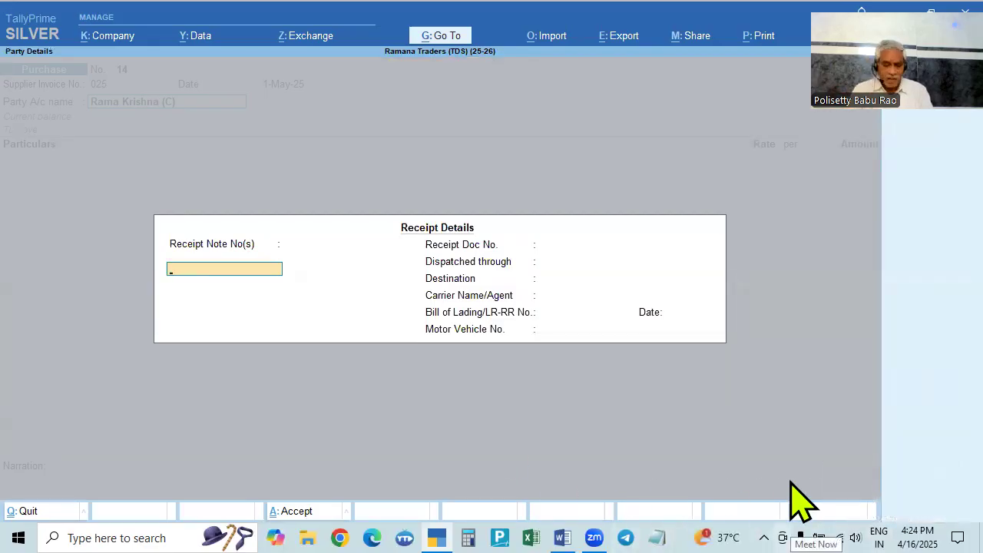
{"action": "key", "text": "ctrl+a"}
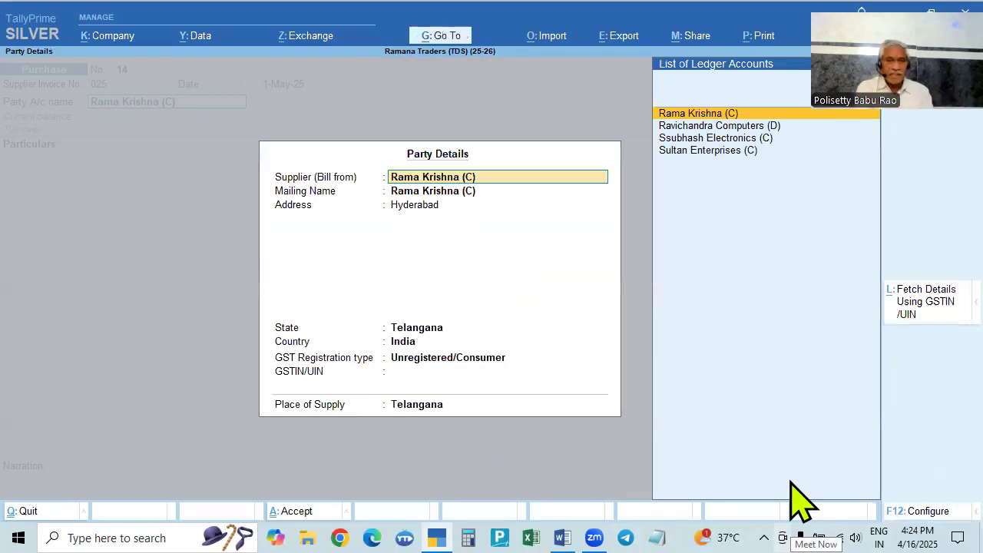
{"action": "key", "text": "ctrl+a"}
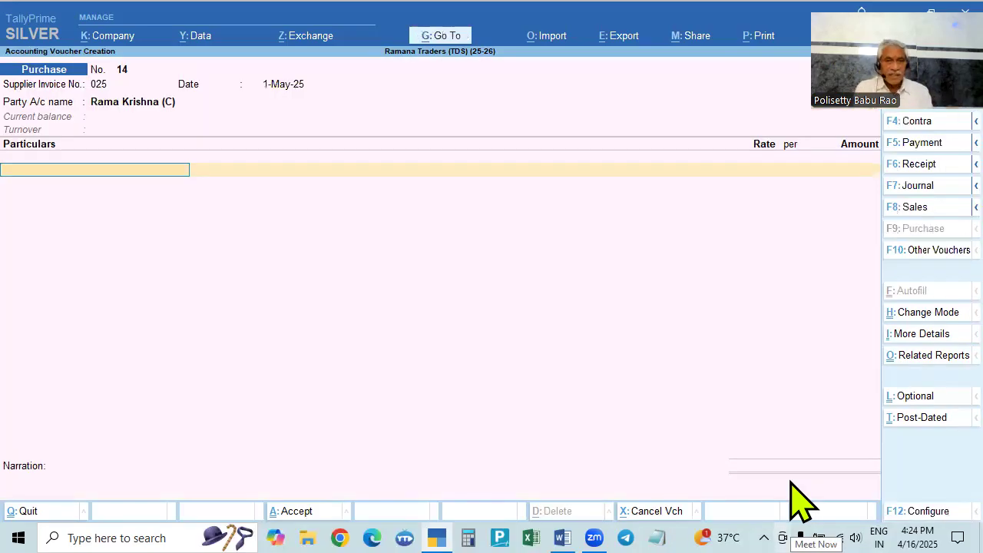
- Select Rent of Plant & Machinnry as the first ledger line of the purchase voucher
{"action": "key", "text": "alt+Tab"}
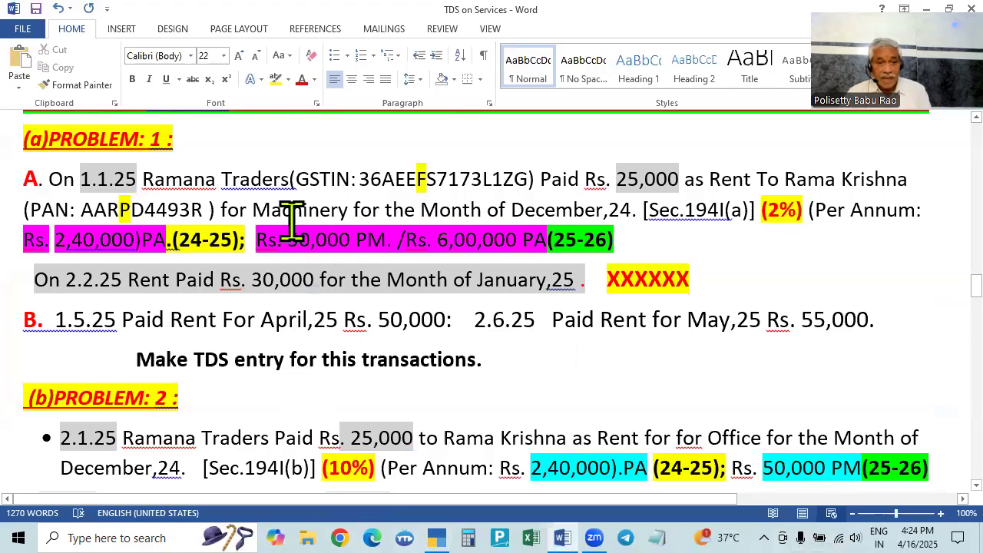
{"action": "key", "text": "alt+Tab"}
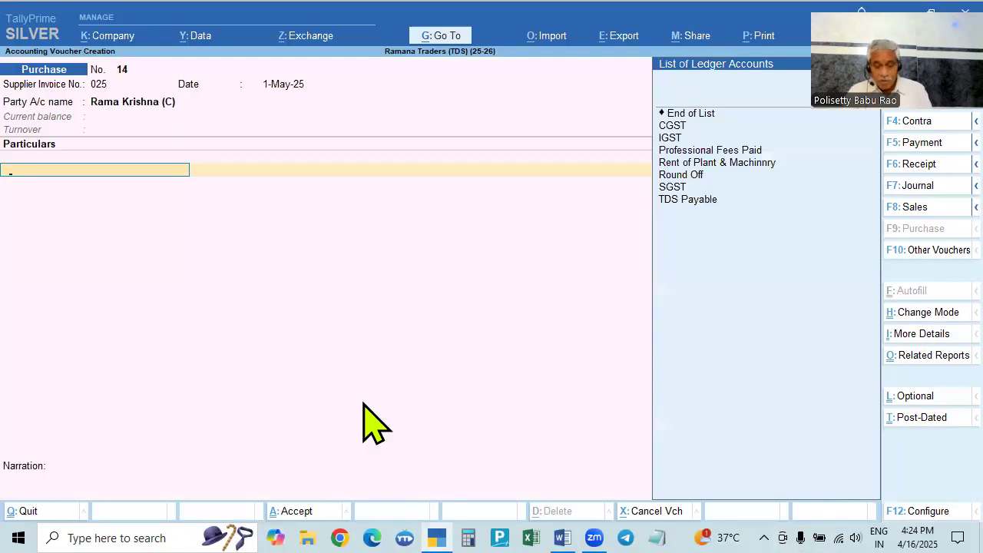
{"action": "key", "text": "Down"}
{"action": "key", "text": "Down"}
{"action": "key", "text": "Down"}
{"action": "key", "text": "Down"}
{"action": "key", "text": "Down"}
{"action": "key", "text": "Down"}
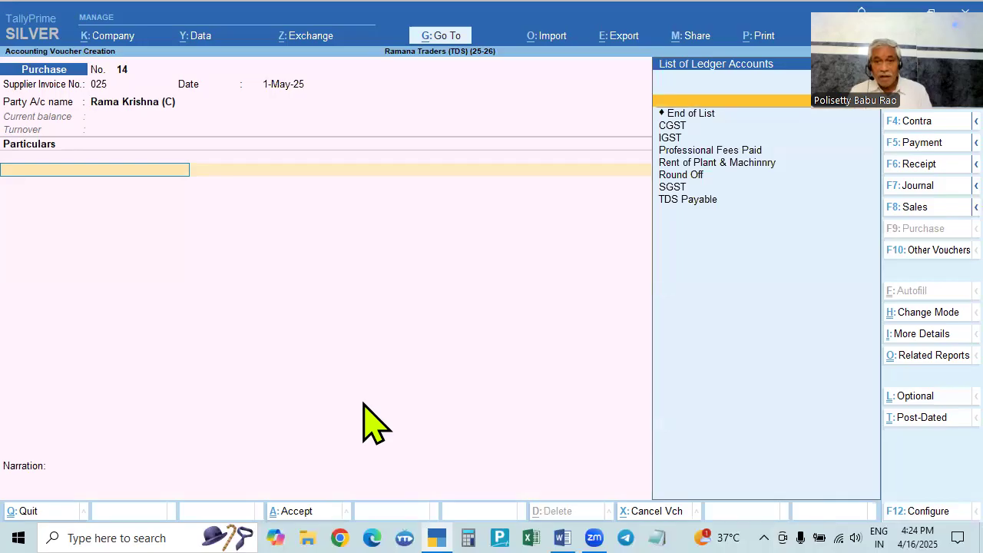
{"action": "key", "text": "Down"}
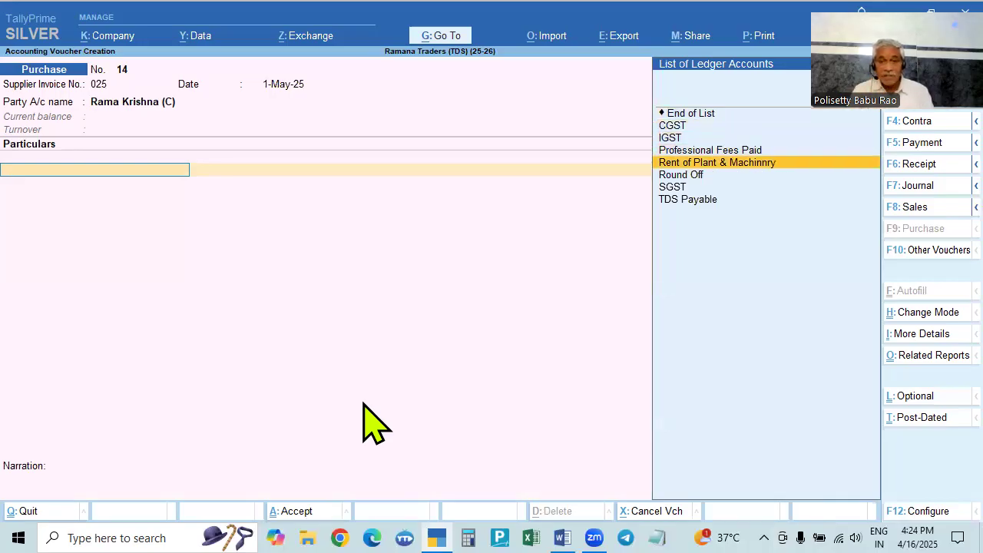
{"action": "key", "text": "Return"}
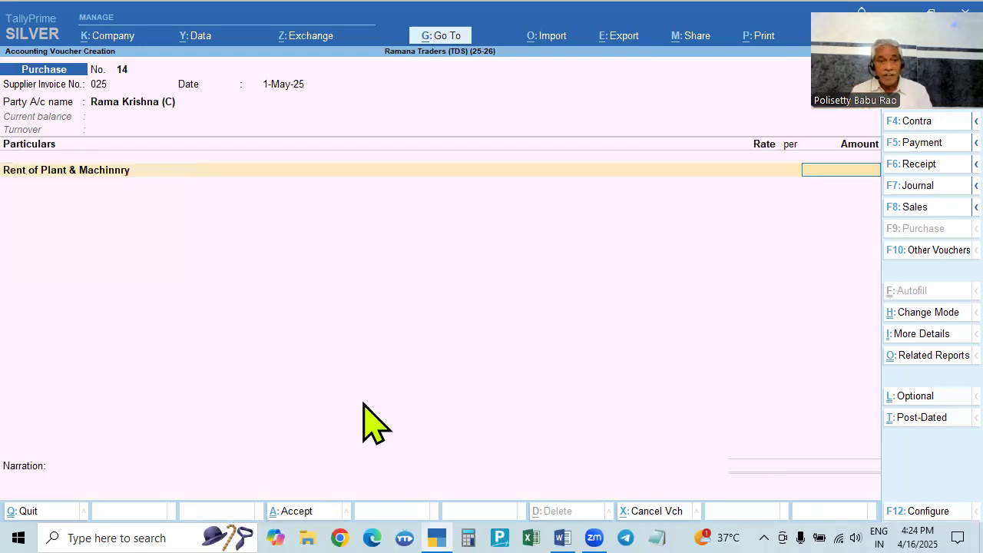
- Set the rent line's amount to 50,000, following the April rent in the Word problem sheet
{"action": "key", "text": "alt+Tab"}
{"action": "key", "text": "alt+Tab"}
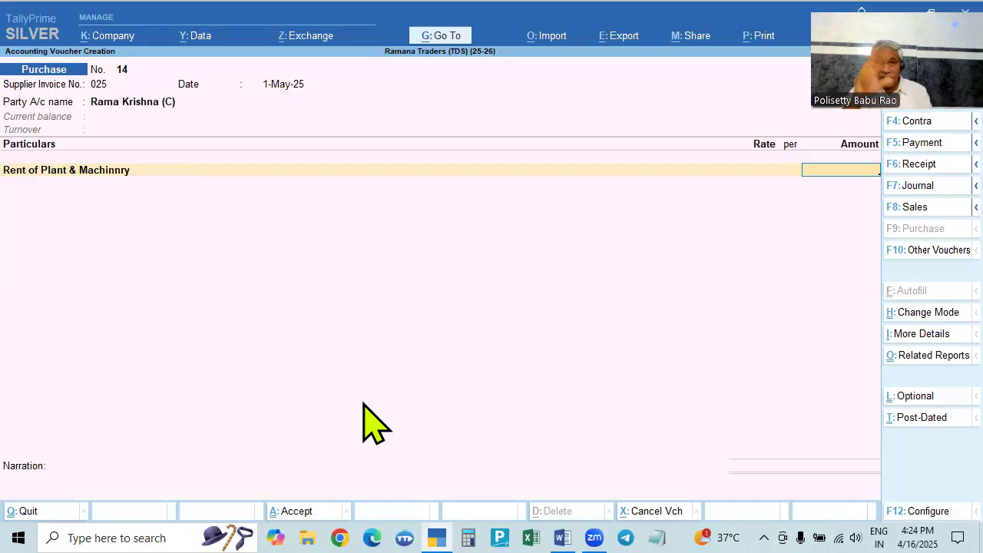
{"action": "key", "text": "alt+Tab"}
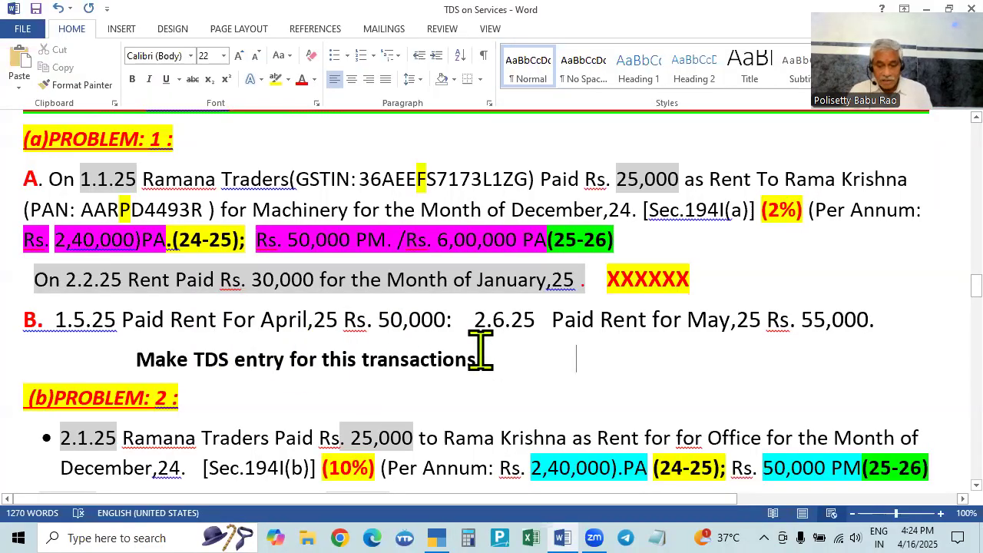
{"action": "key", "text": "alt+Tab"}
{"action": "type", "text": "50000"}
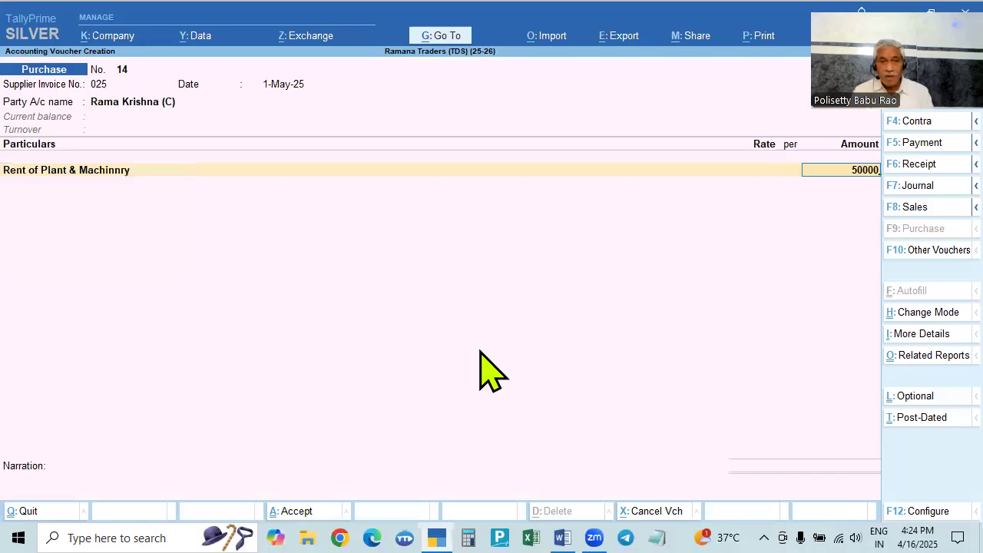
{"action": "key", "text": "Return"}
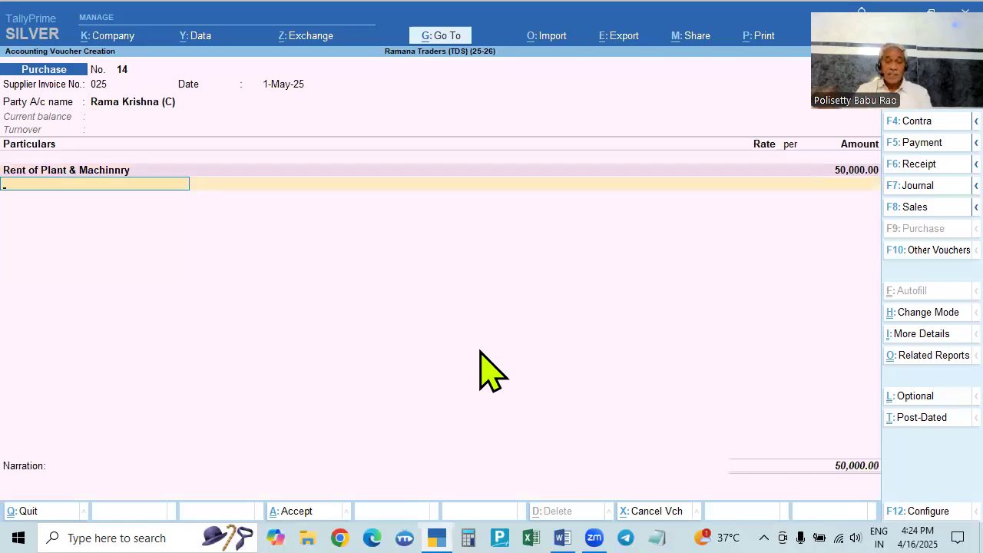
{"action": "key", "text": "alt+Tab"}
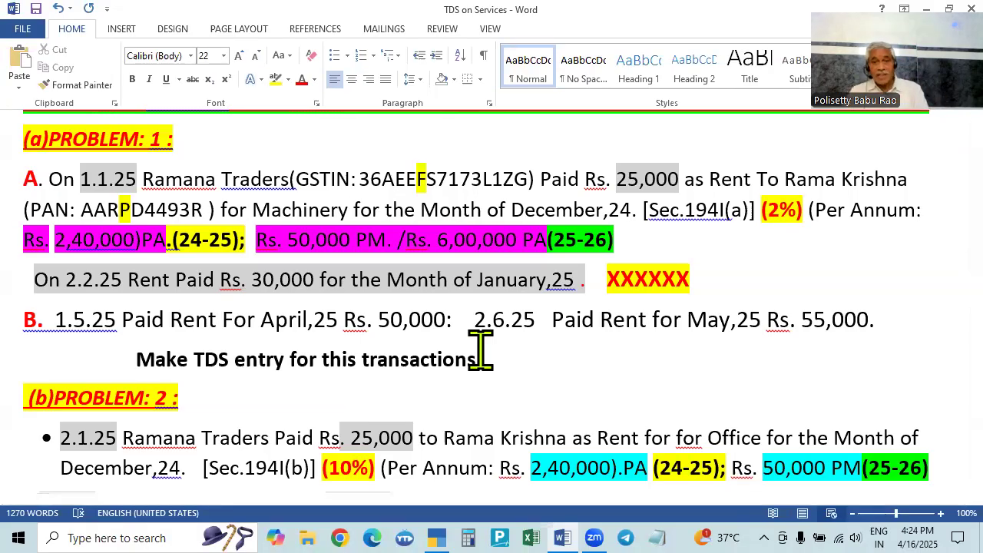
{"action": "key", "text": "alt+Tab"}
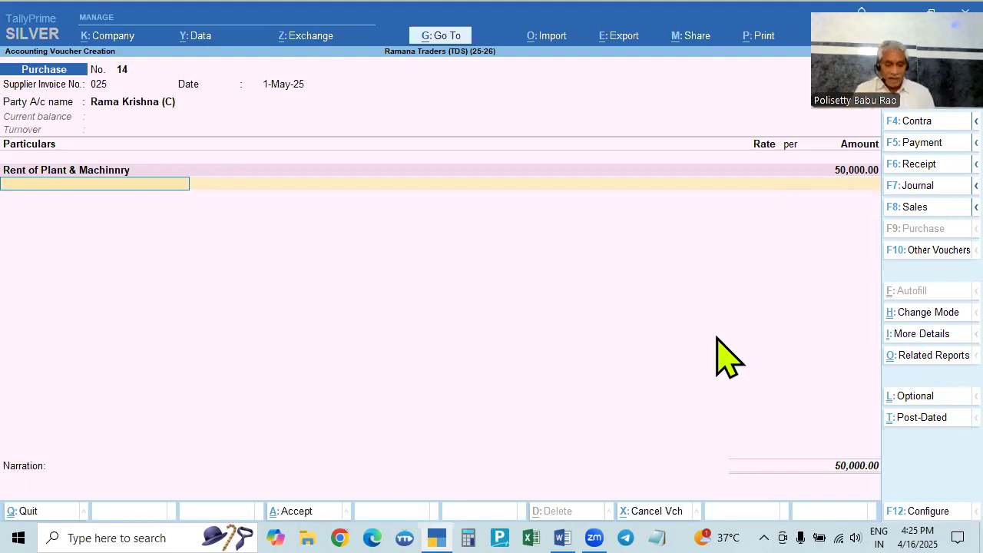
{"action": "type", "text": "G"}
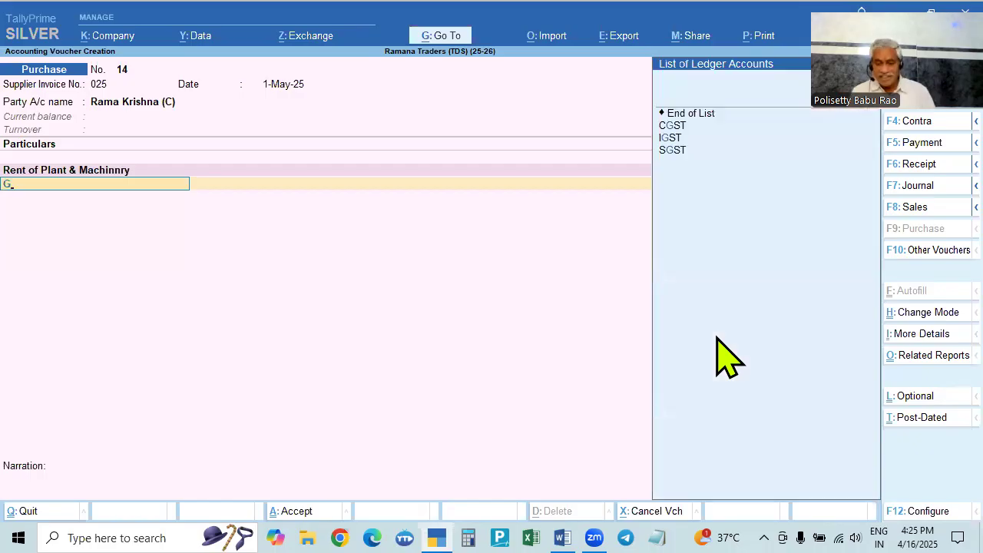
{"action": "key", "text": "Return"}
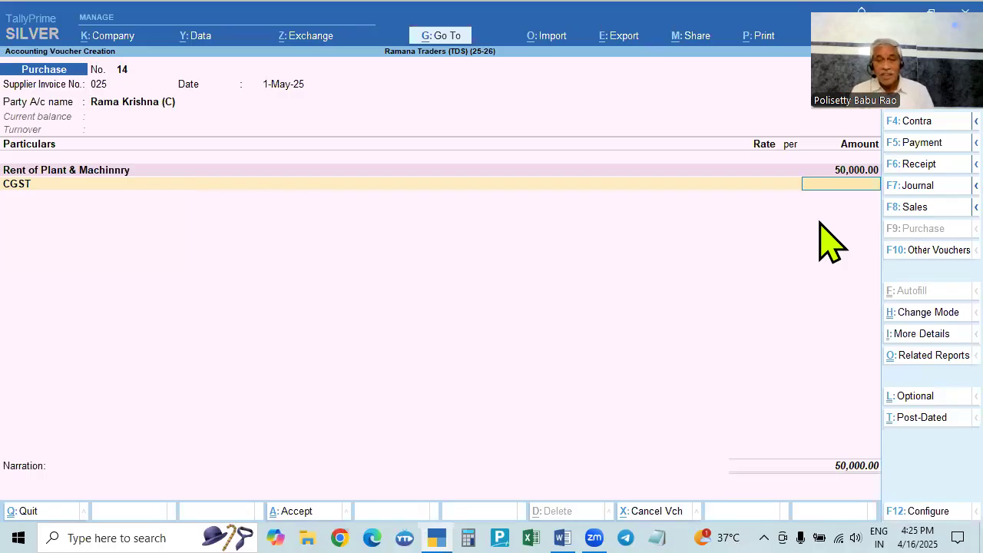
{"action": "key", "text": "BackSpace"}
{"action": "key", "text": "BackSpace"}
{"action": "key", "text": "Return"}
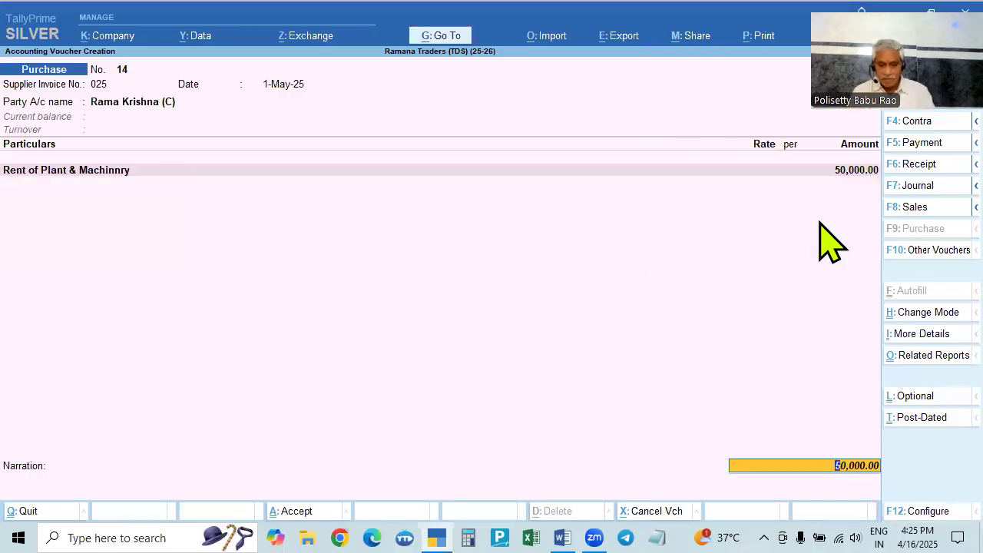
{"action": "key", "text": "BackSpace"}
{"action": "key", "text": "Return"}
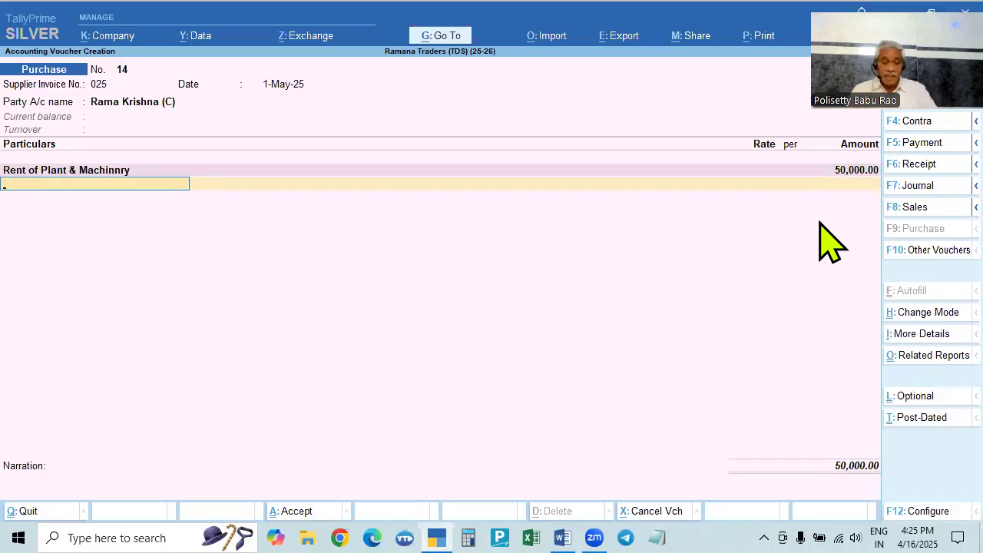
- Check the TDS problem in Word, then add TDS Payable below the rent line with its amount left blank
{"action": "key", "text": "alt+Tab"}
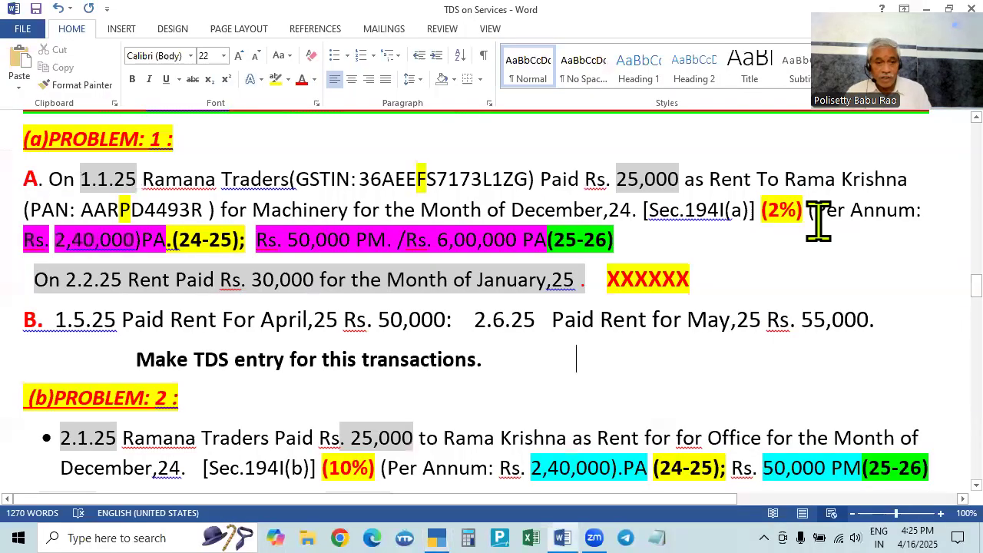
{"action": "key", "text": "alt+Tab"}
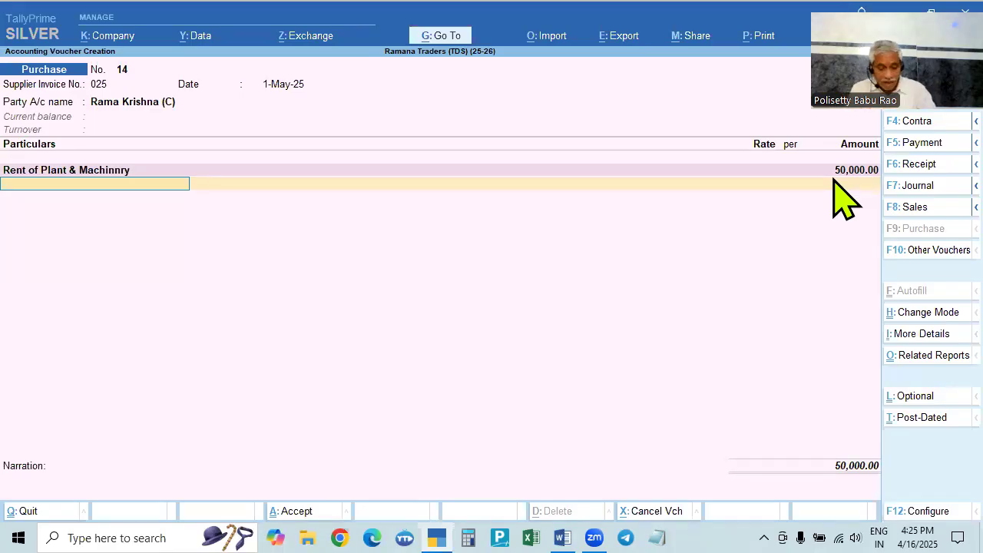
{"action": "type", "text": "TDS"}
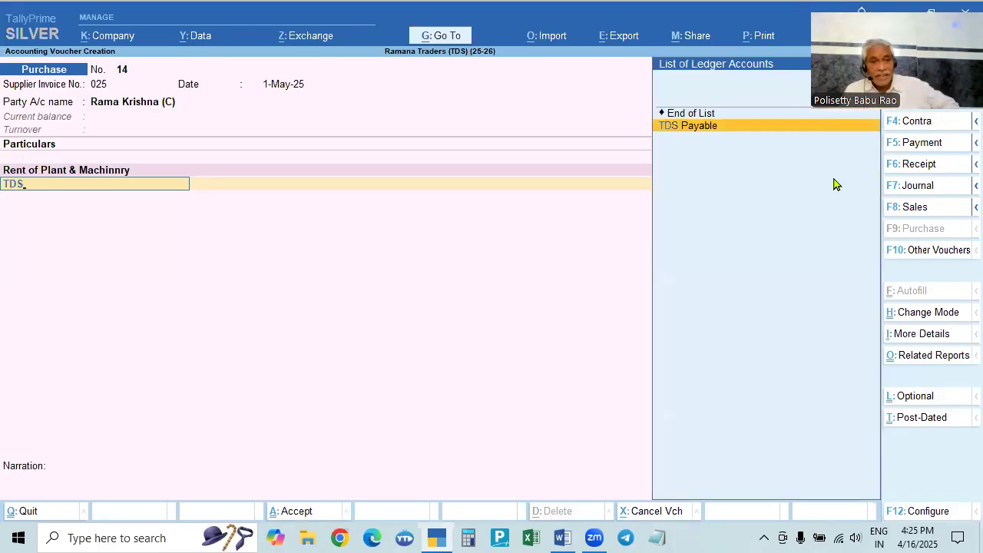
{"action": "key", "text": "Return"}
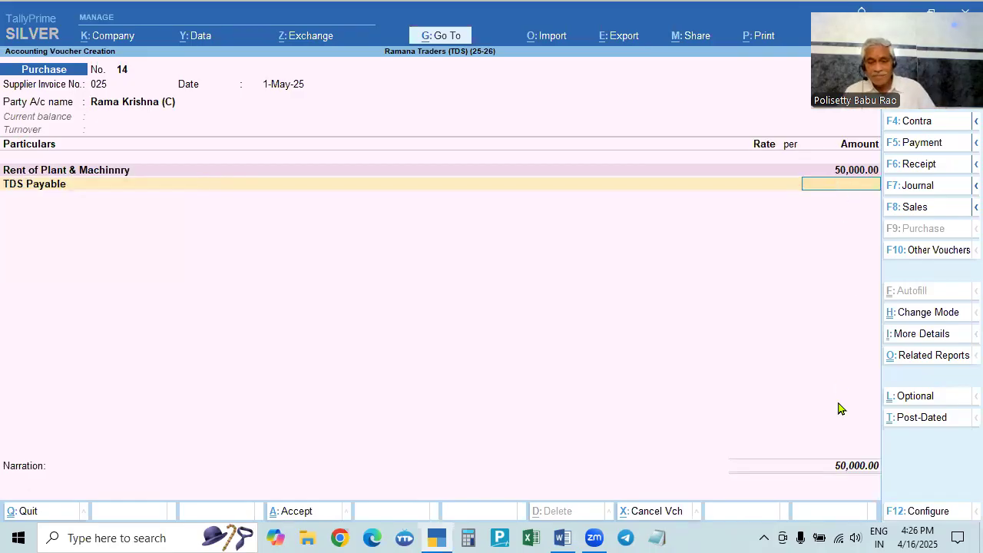
{"action": "key", "text": "Return"}
{"action": "key", "text": "Return"}
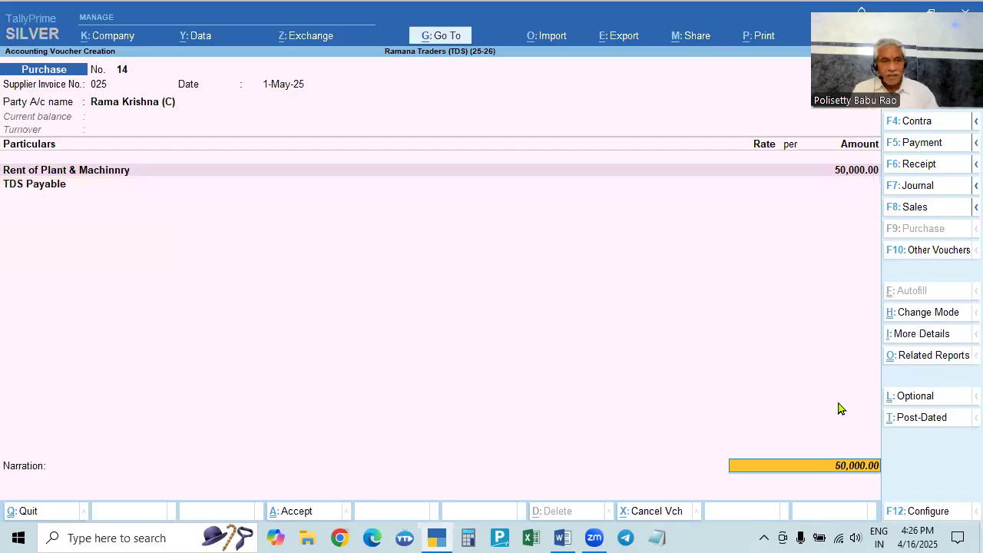
- Assign the full 50,000 Cr to New Ref 025 in the party's bill-wise details and save the purchase voucher
{"action": "key", "text": "Return"}
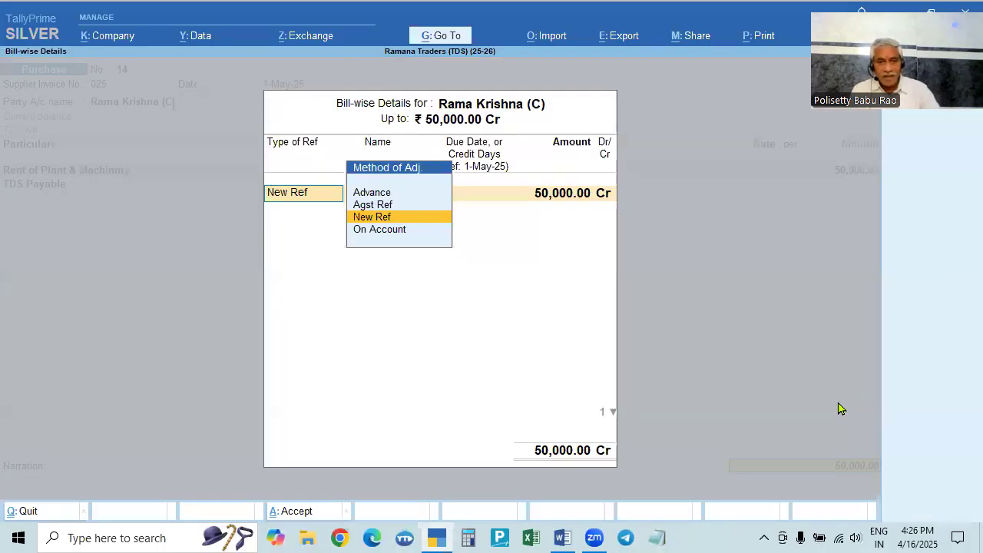
{"action": "key", "text": "Return"}
{"action": "key", "text": "Return"}
{"action": "key", "text": "Return"}
{"action": "key", "text": "Return"}
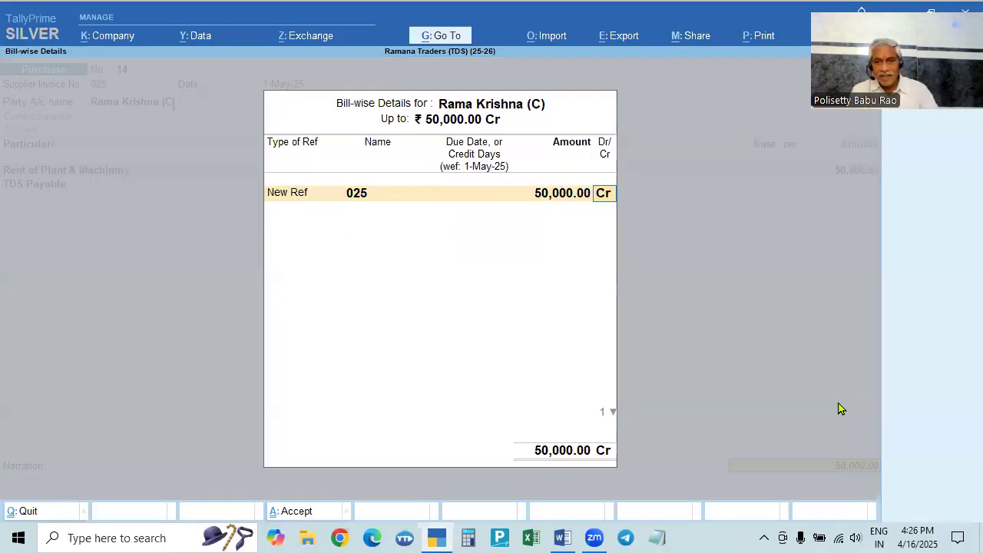
{"action": "key", "text": "Return"}
{"action": "key", "text": "Return"}
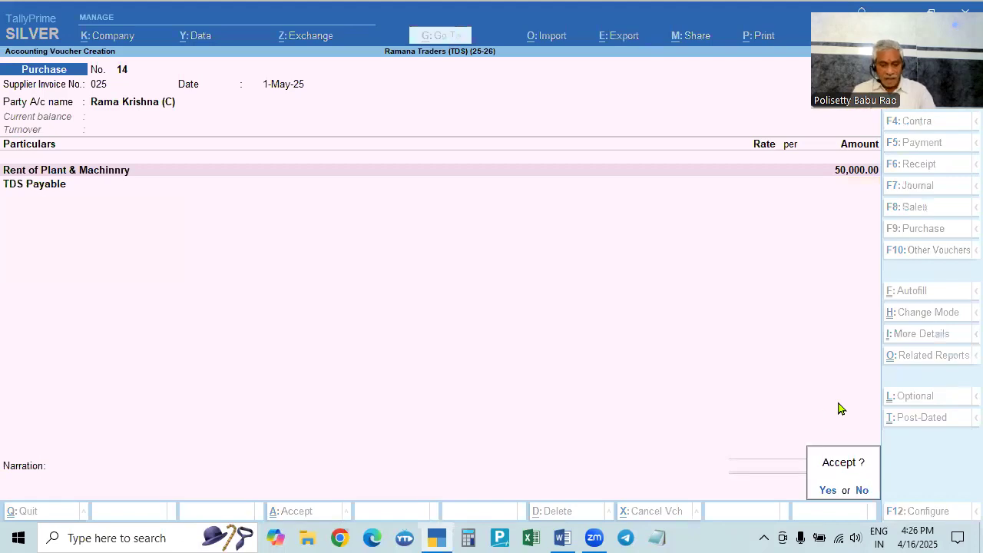
{"action": "key", "text": "Return"}
- Set the new purchase voucher's date to 2-Jun-25 and enter supplier invoice number 520
{"action": "key", "text": "alt+Tab"}
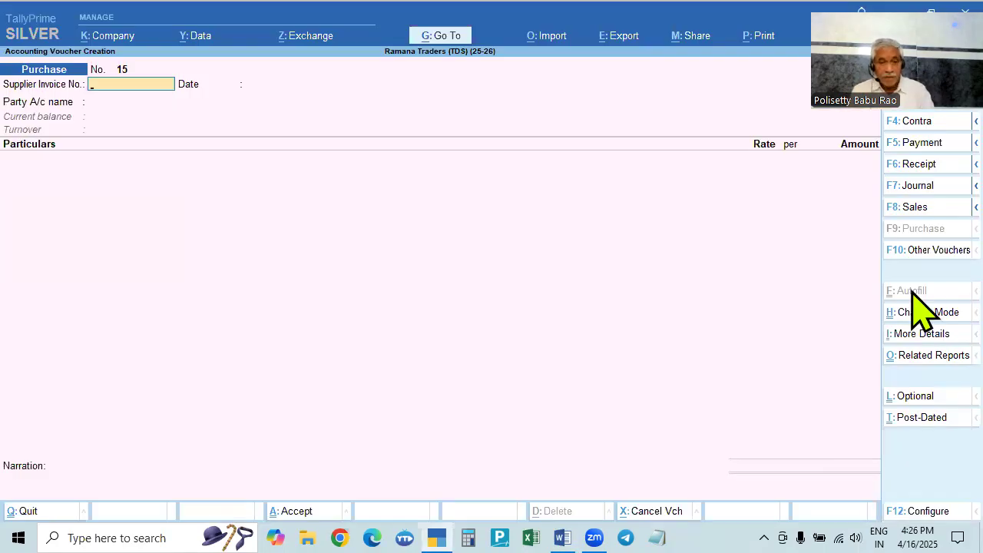
{"action": "key", "text": "F2"}
{"action": "type", "text": "2.6"}
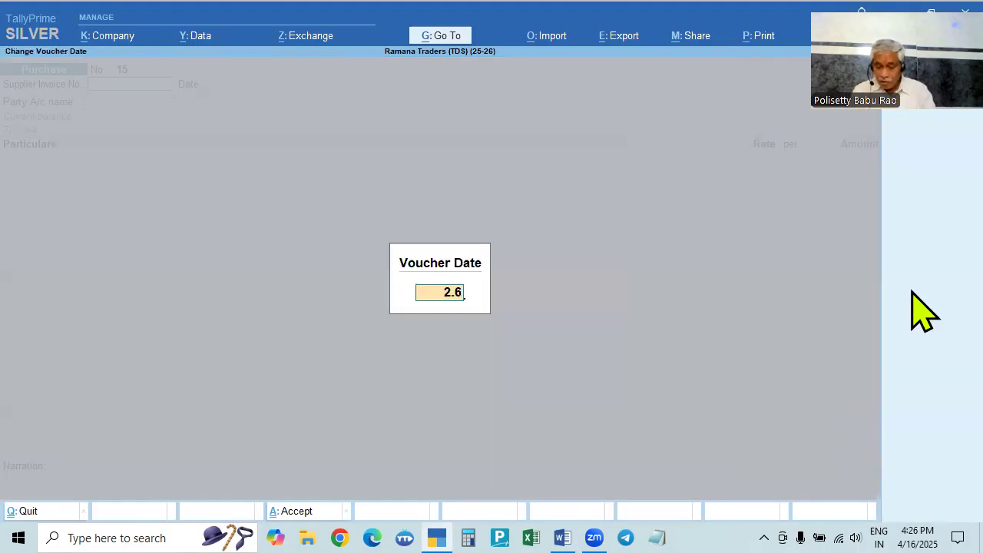
{"action": "key", "text": "Return"}
{"action": "type", "text": "520"}
{"action": "key", "text": "Return"}
{"action": "key", "text": "Return"}
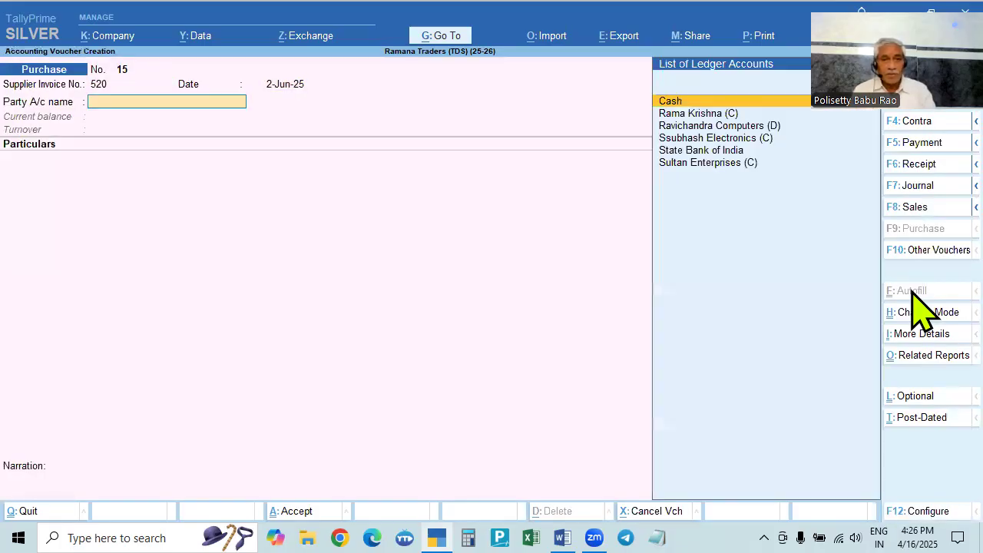
- Select the machinery lessor's ledger as the purchase party and accept the receipt and party details without entries
{"action": "key", "text": "Down"}
{"action": "key", "text": "Return"}
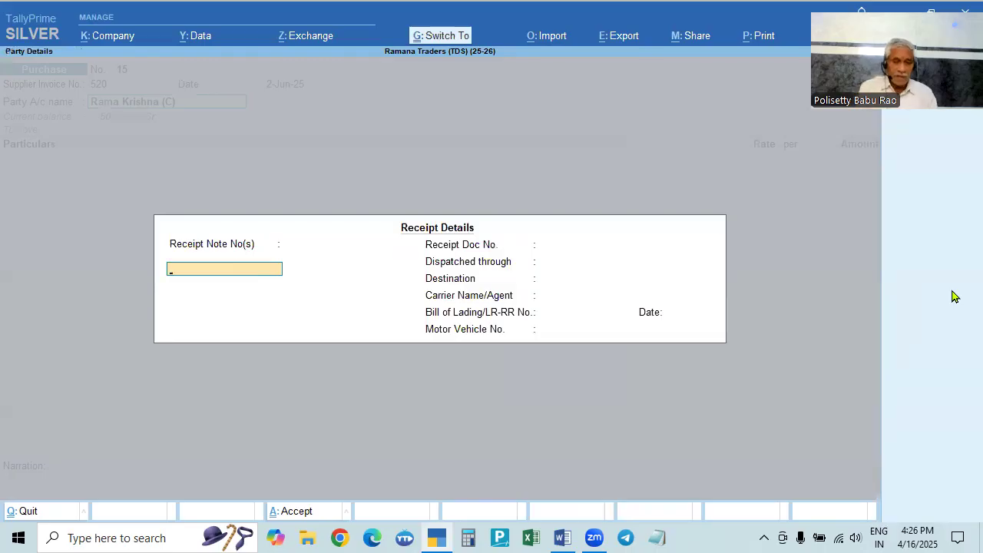
{"action": "key", "text": "ctrl+a"}
{"action": "key", "text": "ctrl+a"}
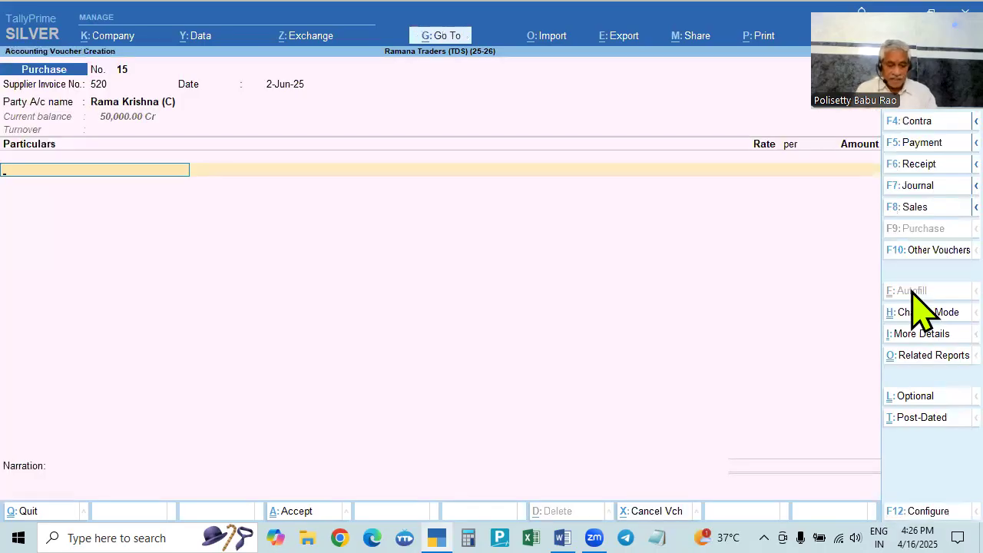
- Add Rent of Plant & Machinnry with an amount of 55,000, following the May rent in the Word problem sheet
{"action": "type", "text": "REN"}
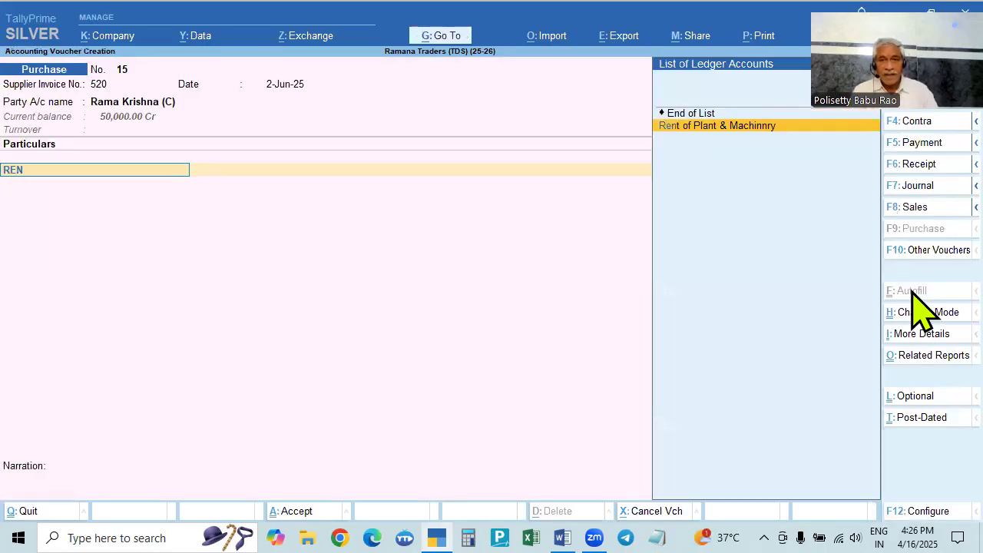
{"action": "key", "text": "Return"}
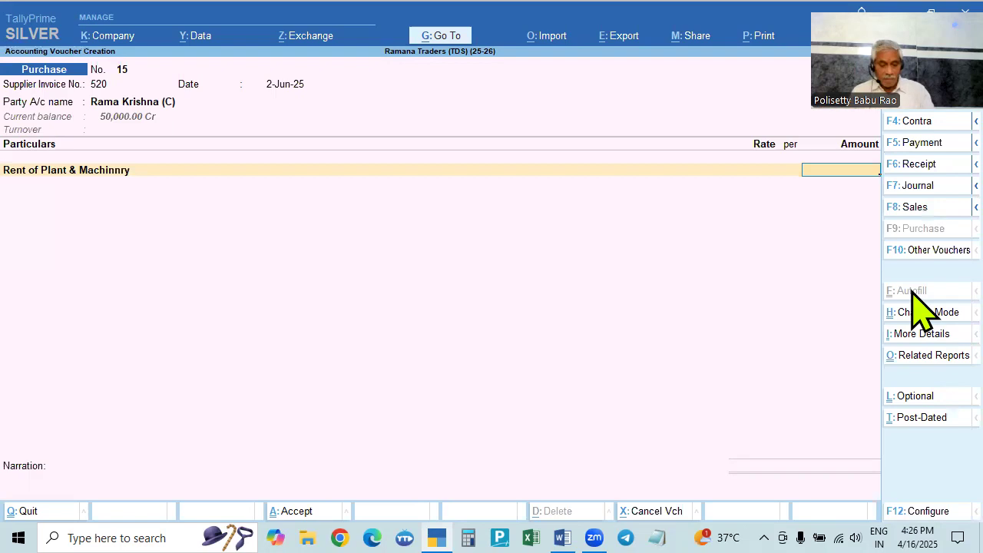
{"action": "key", "text": "alt+Tab"}
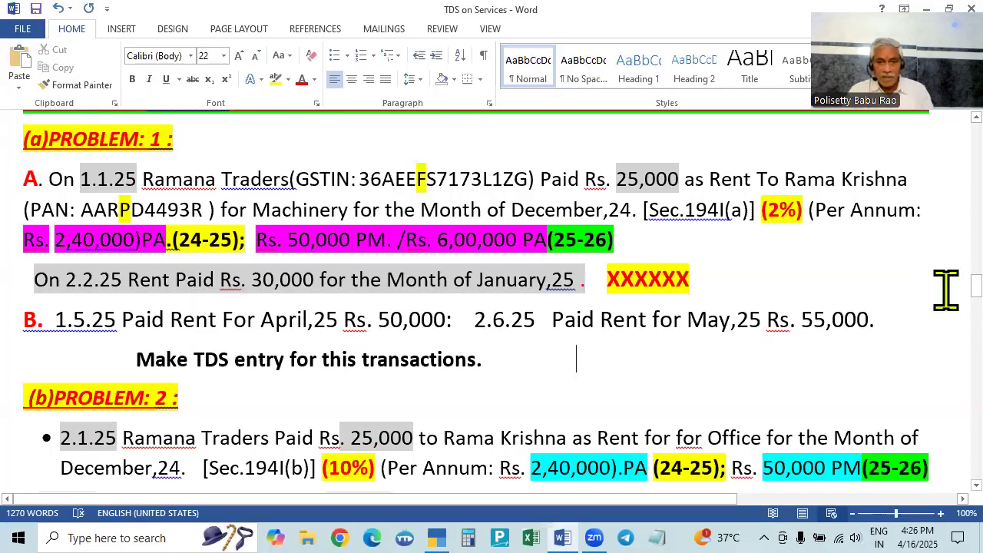
{"action": "key", "text": "alt+Tab"}
{"action": "type", "text": "55000"}
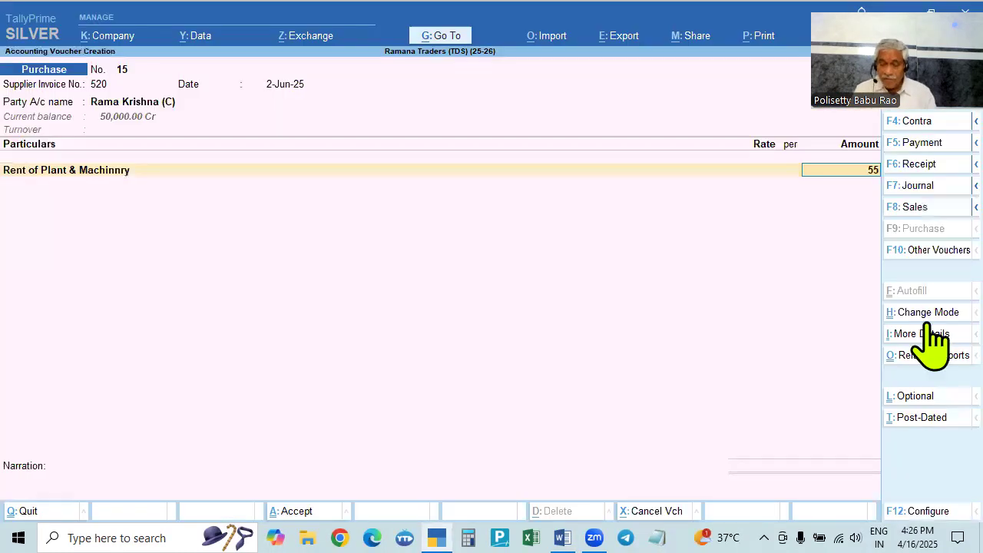
{"action": "key", "text": "Return"}
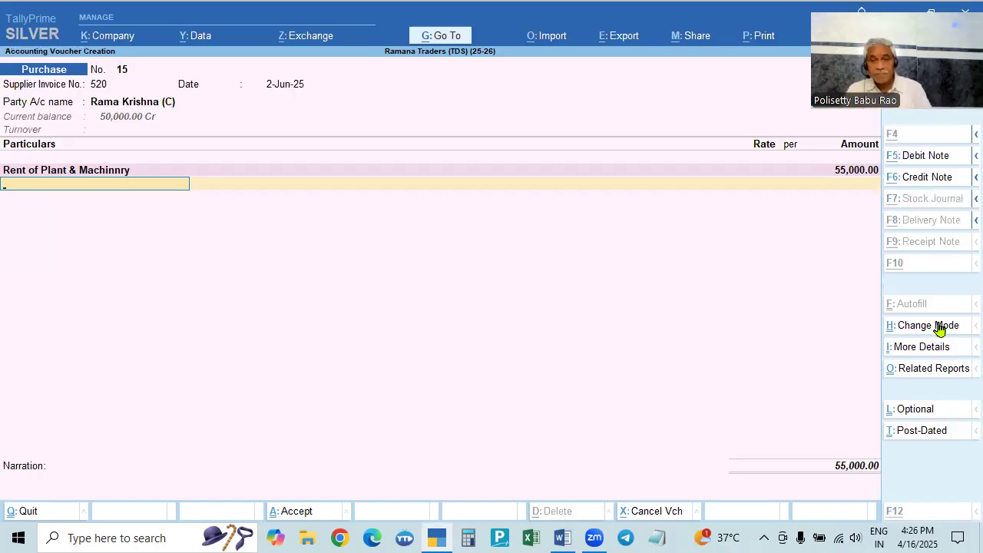
- Add the TDS Payable ledger below the rent line so that its deduction is calculated
{"action": "key", "text": "alt+Tab"}
{"action": "key", "text": "alt+Tab"}
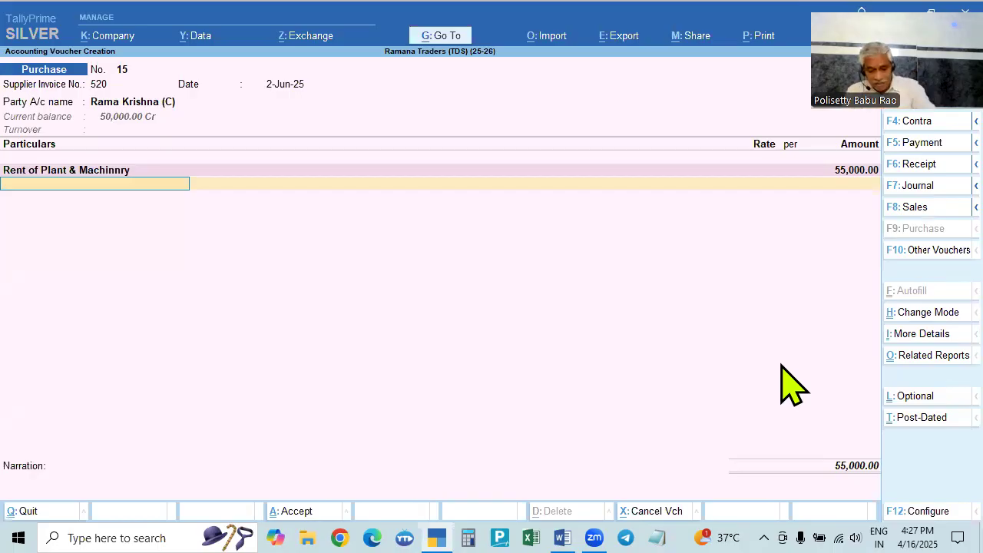
{"action": "type", "text": "TD"}
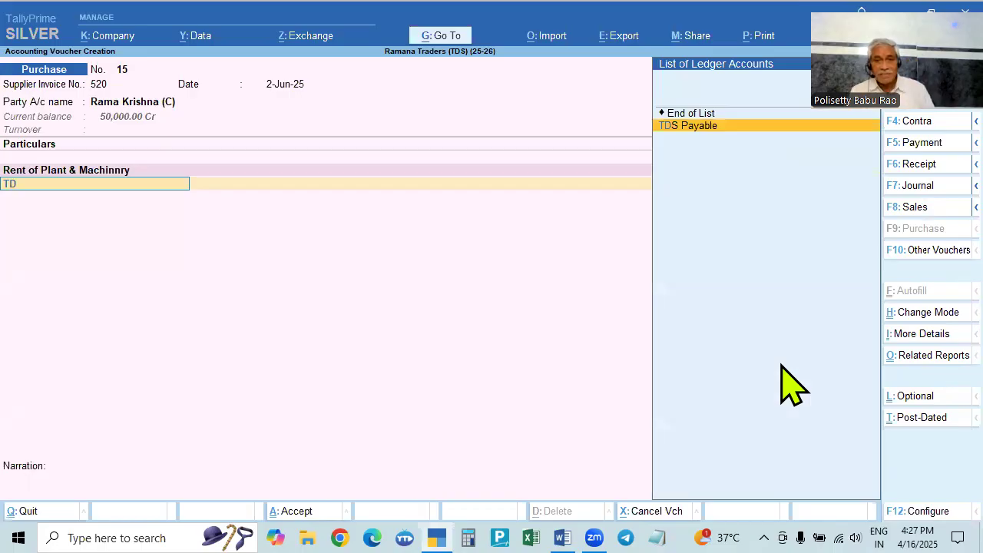
{"action": "key", "text": "Return"}
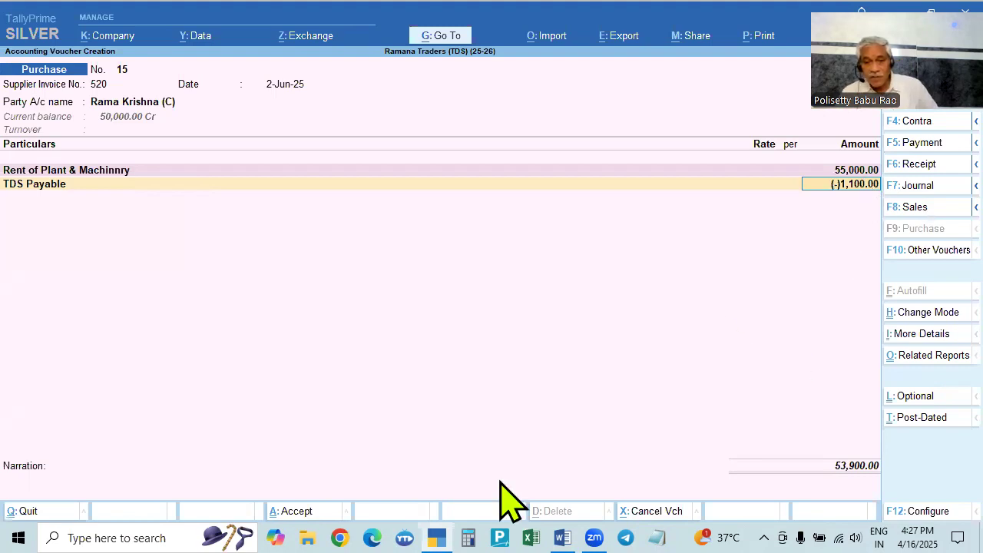
- Check the TDS amount by computing 2% of 55,000 in Calculator, and close Calculator
{"action": "left_click", "coordinate": [468, 538]}
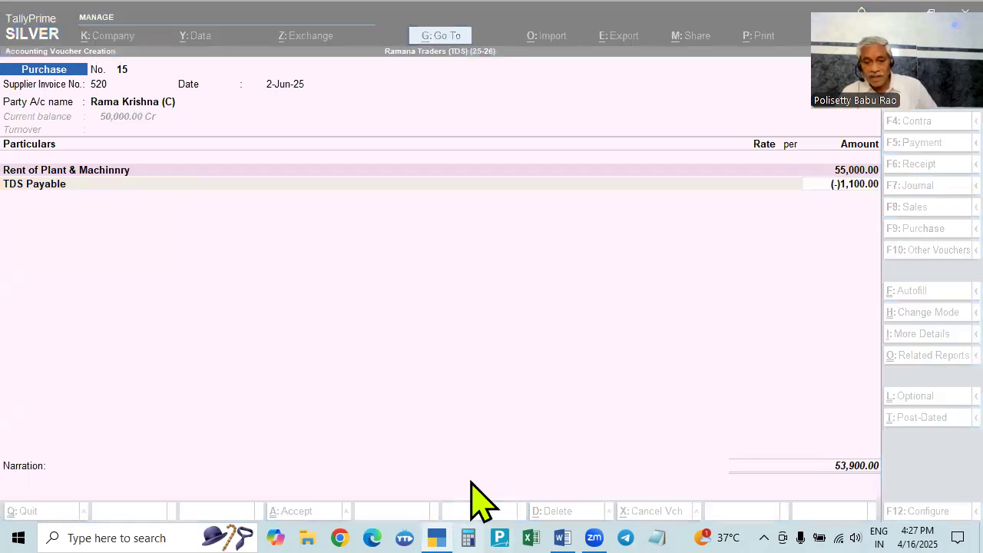
{"action": "type", "text": "55"}
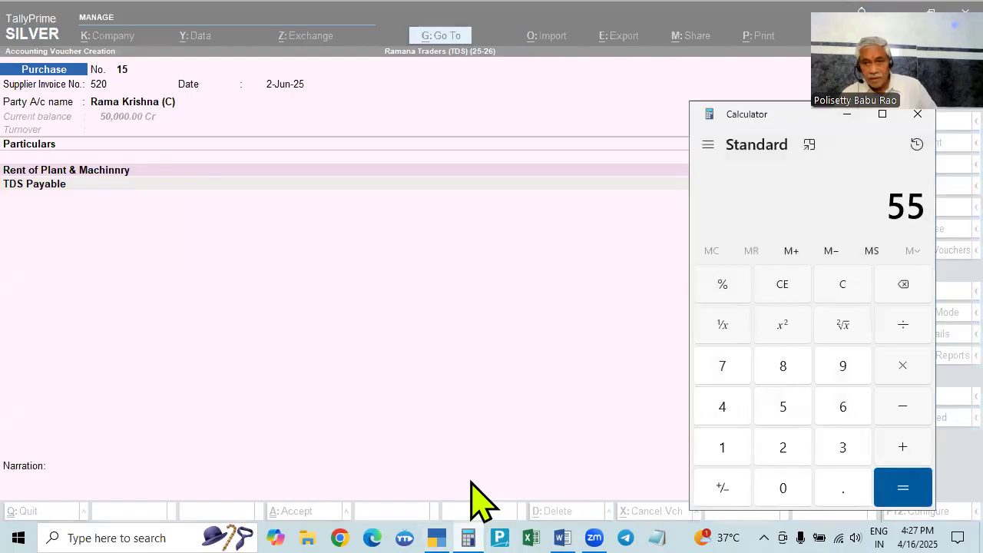
{"action": "type", "text": ",000"}
{"action": "key", "text": "asterisk"}
{"action": "type", "text": "2"}
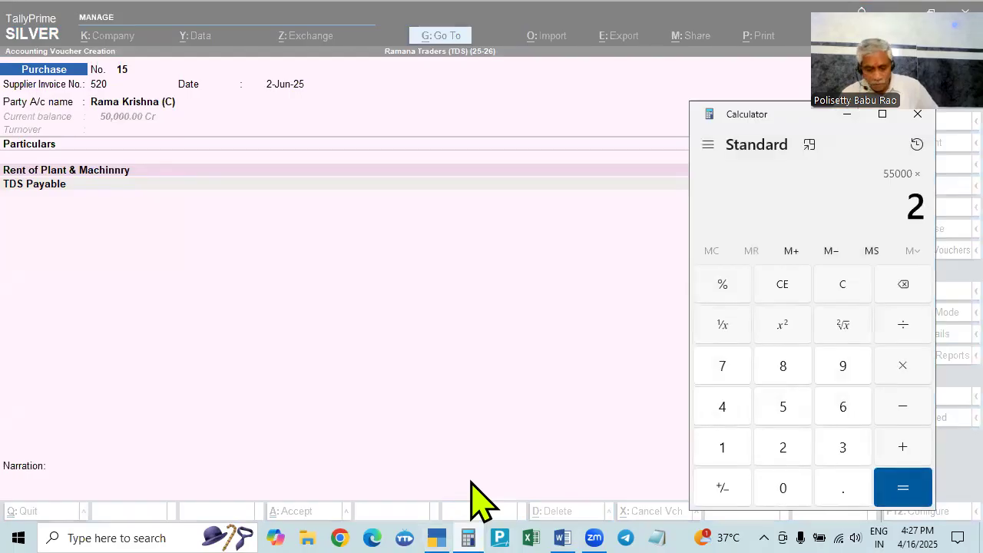
{"action": "key", "text": "percent"}
{"action": "key", "text": "Return"}
{"action": "key", "text": "Escape"}
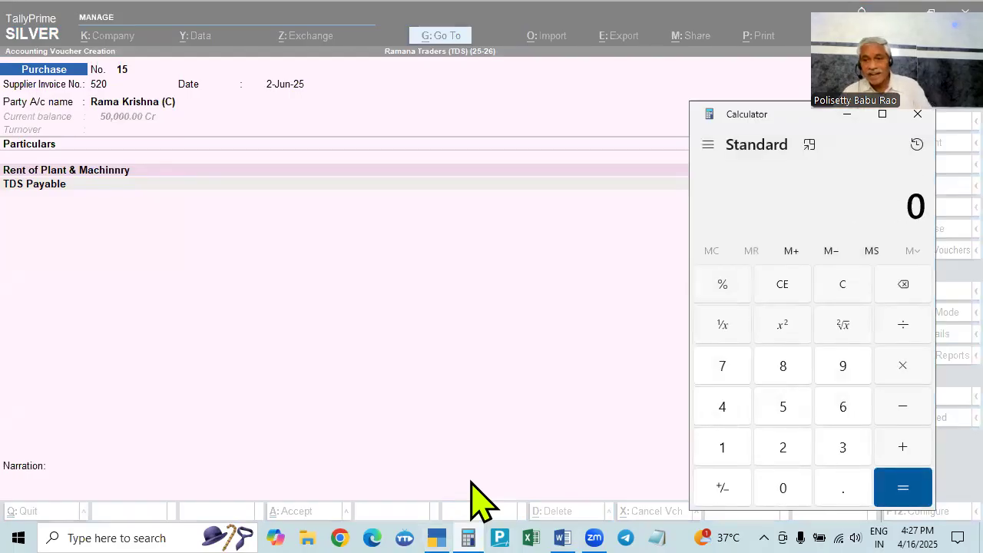
{"action": "left_click", "coordinate": [917, 114]}
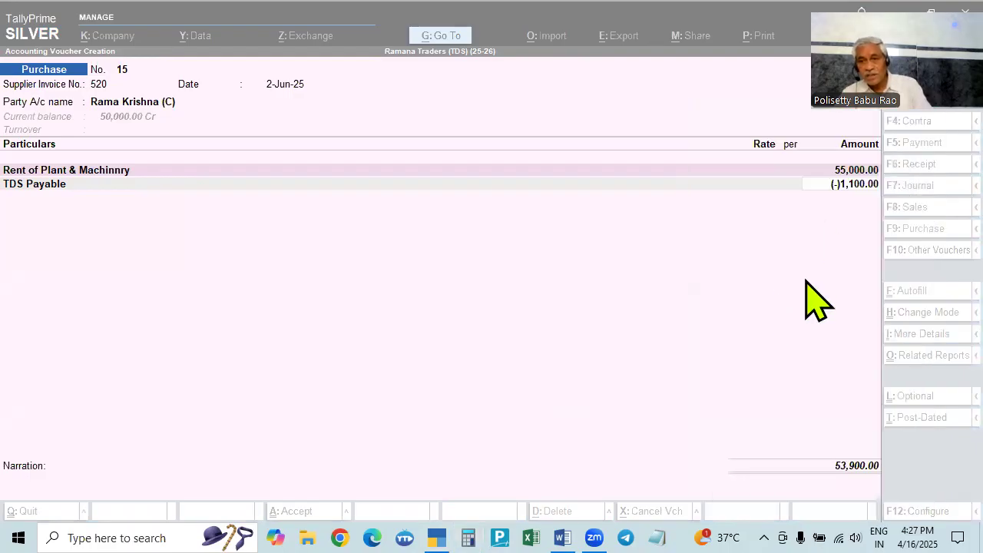
- Keep the calculated TDS amount and assign 55,000 Cr to New Ref 520 in the party's bill-wise details
{"action": "left_click", "coordinate": [853, 187]}
{"action": "key", "text": "Return"}
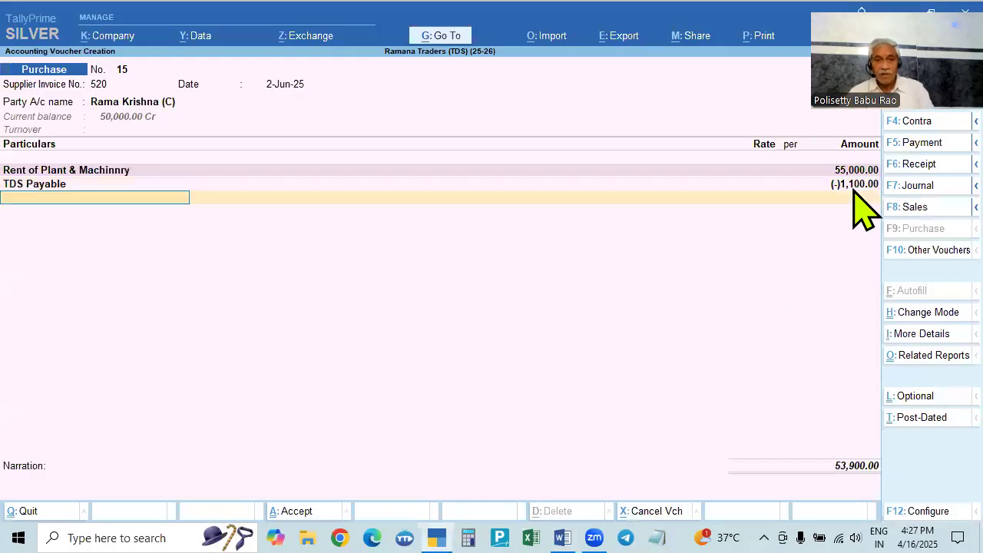
{"action": "key", "text": "Return"}
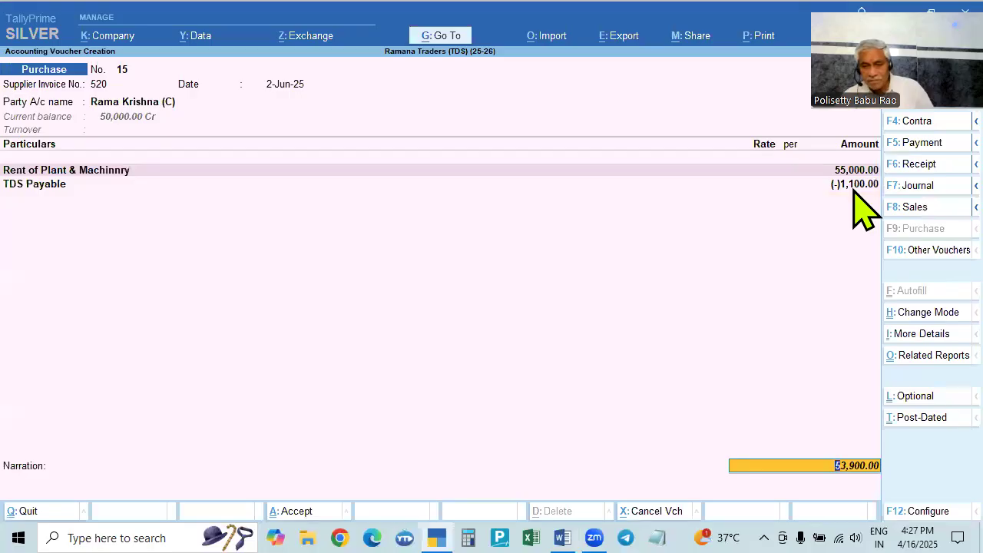
{"action": "key", "text": "Return"}
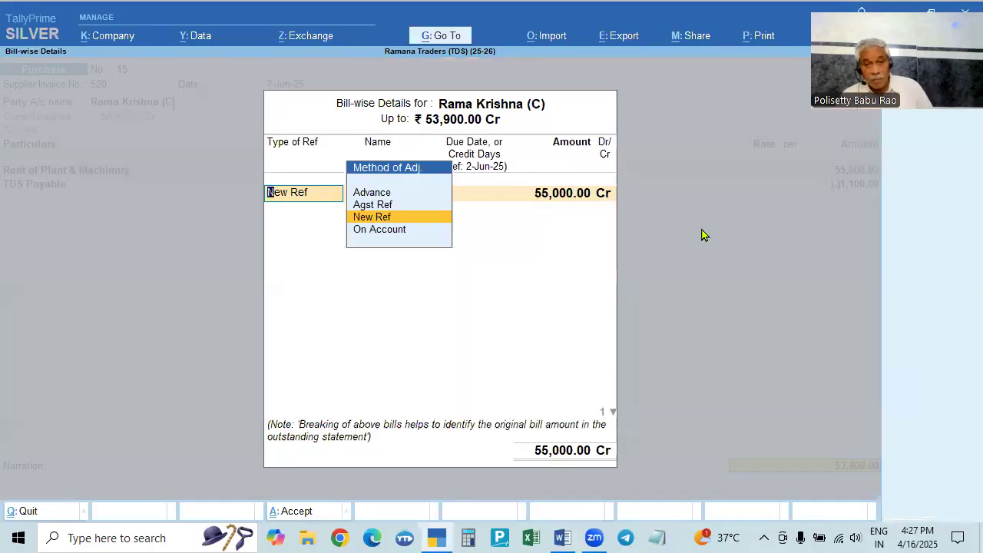
{"action": "key", "text": "Return"}
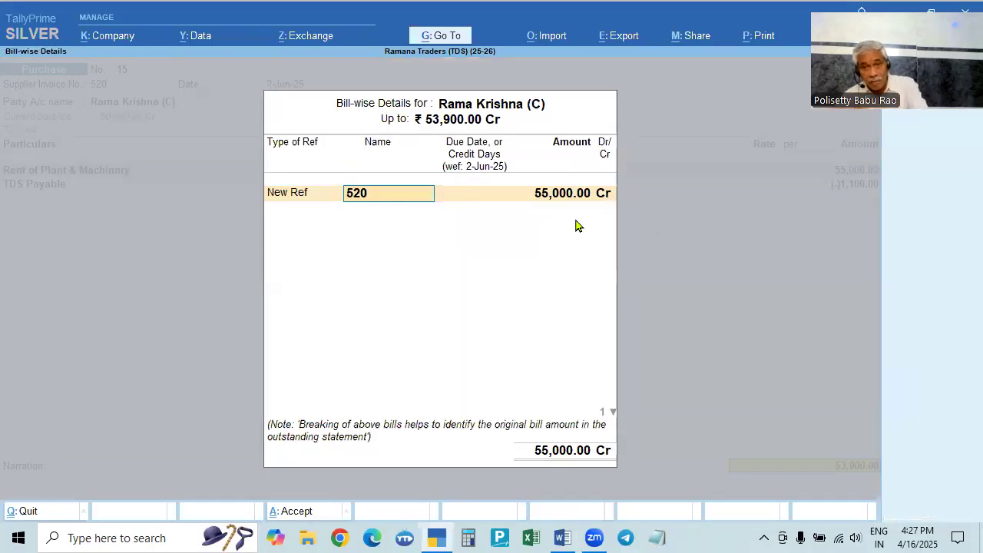
{"action": "key", "text": "Return"}
{"action": "key", "text": "Return"}
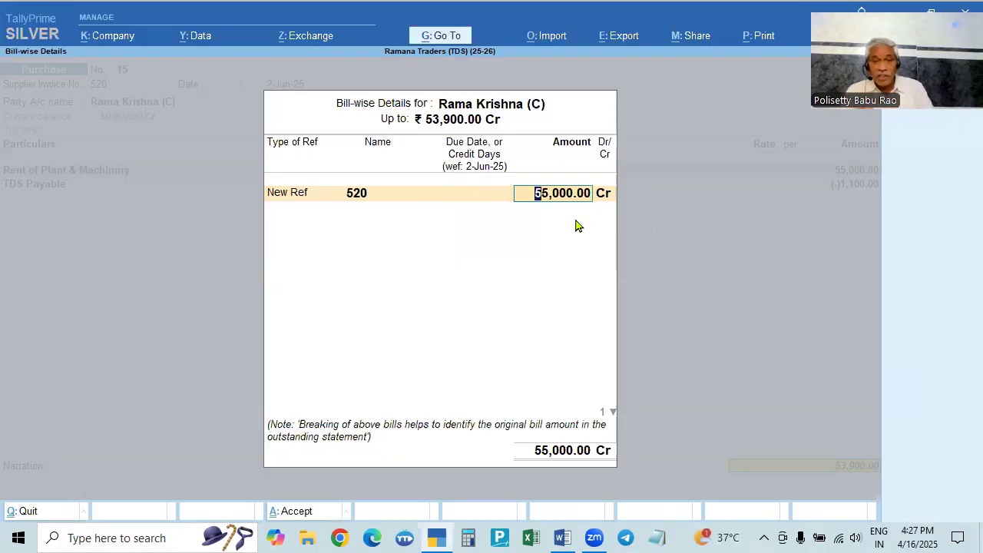
{"action": "key", "text": "Return"}
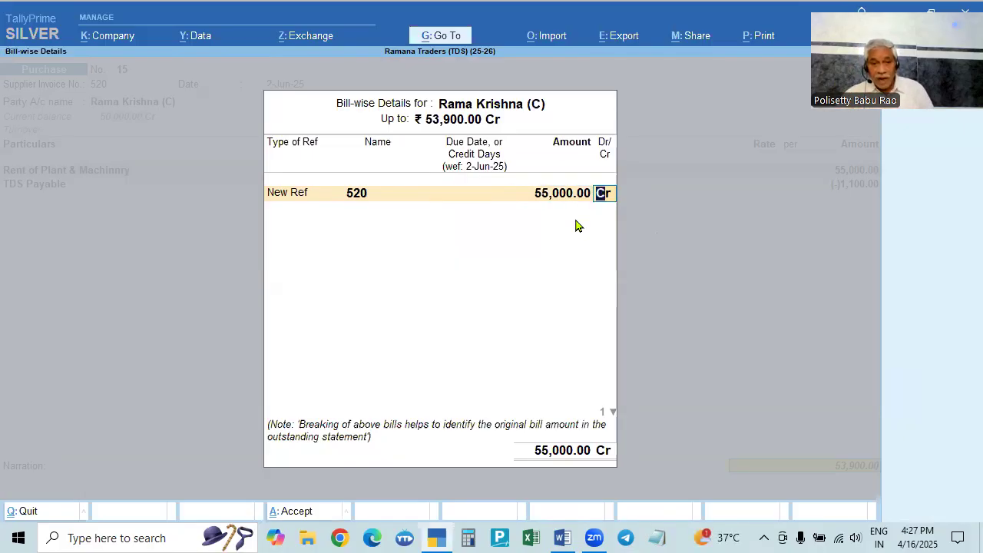
{"action": "key", "text": "Return"}
- Assign the 1,100 Dr deduction to a second New Ref named 520-TDS) and accept the bill-wise details
{"action": "key", "text": "Return"}
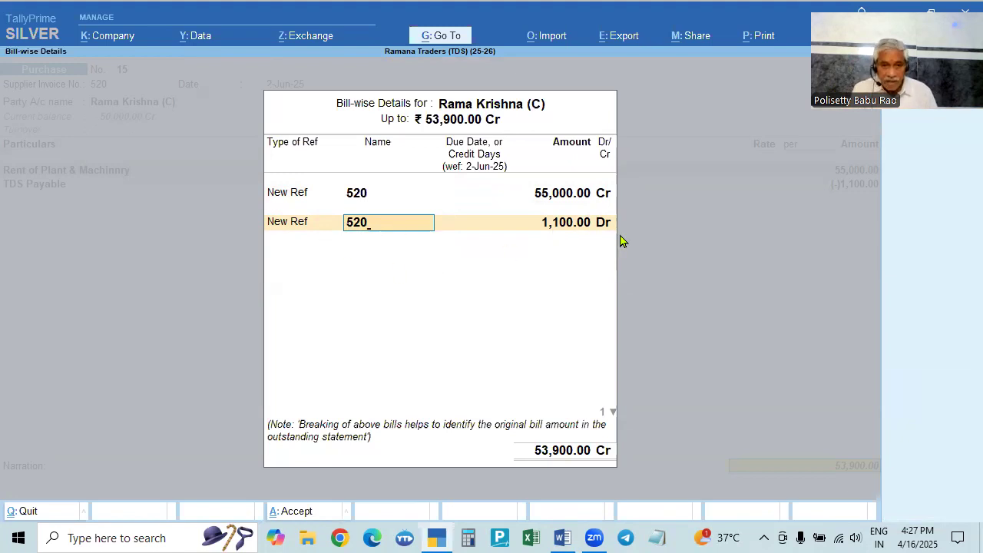
{"action": "type", "text": "Y"}
{"action": "key", "text": "BackSpace"}
{"action": "type", "text": "TDS"}
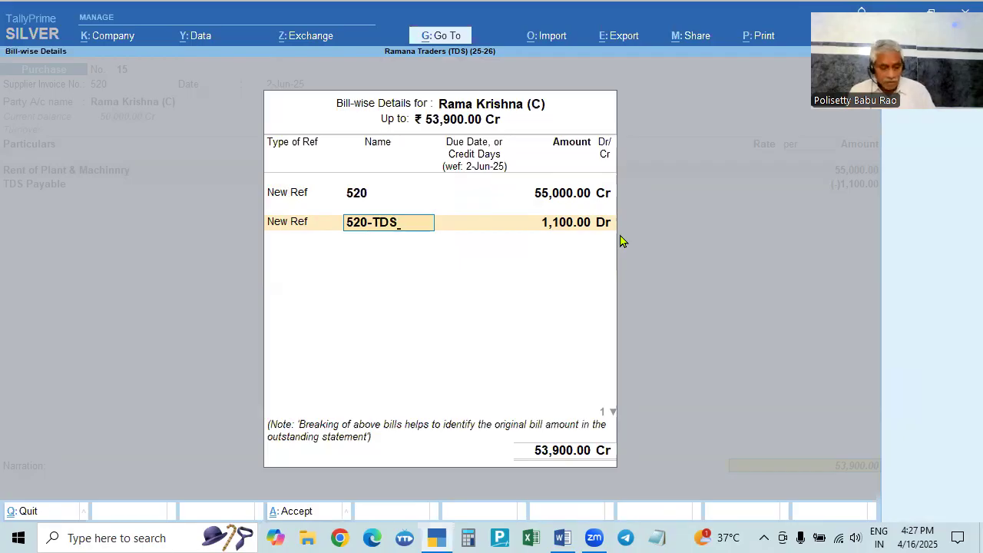
{"action": "type", "text": ")"}
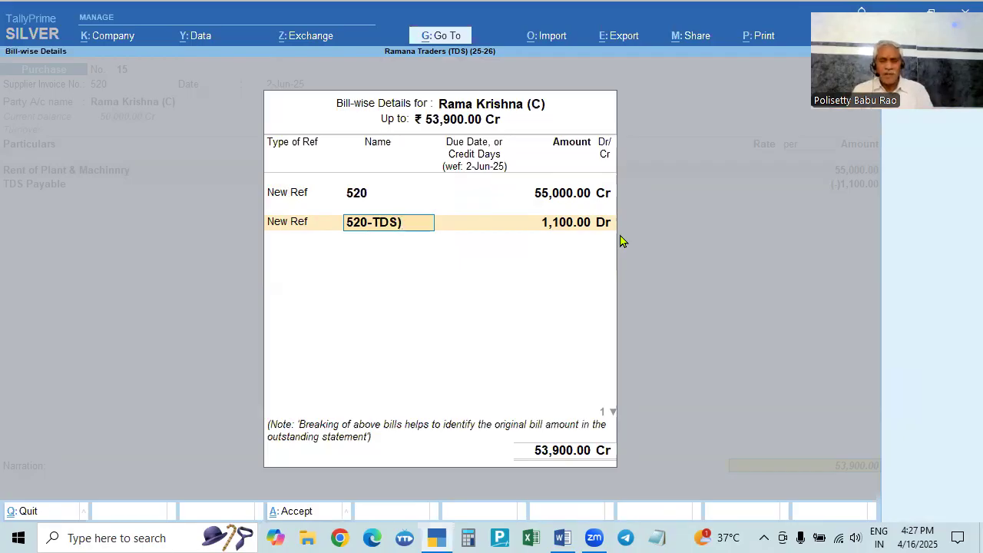
{"action": "key", "text": "Return"}
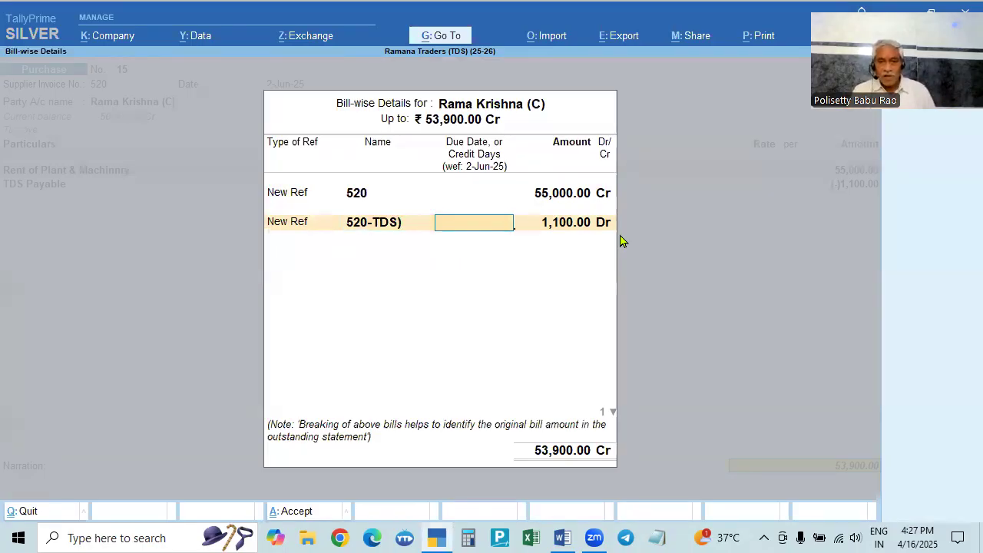
{"action": "key", "text": "Return"}
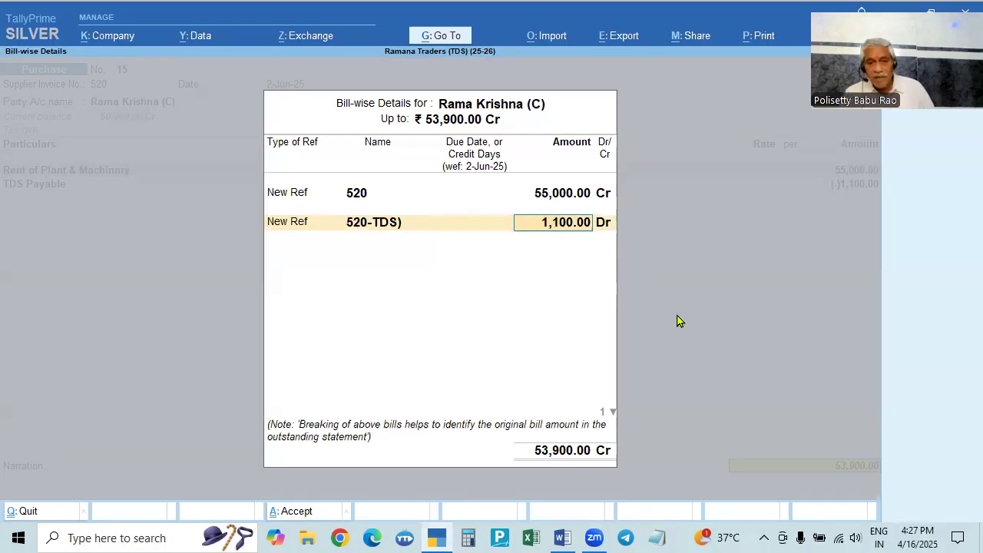
{"action": "key", "text": "Return"}
{"action": "key", "text": "Return"}
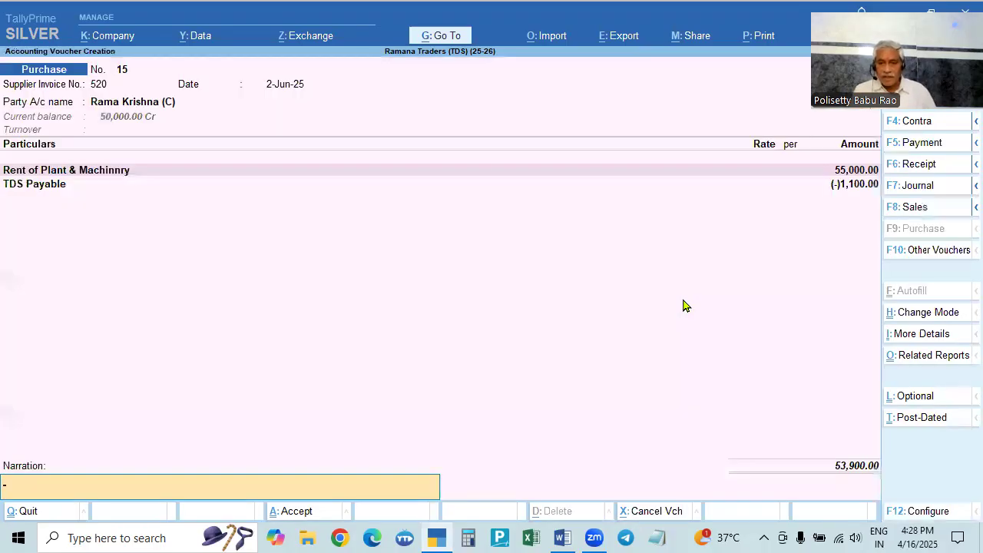
- Review the machinery rent problem in the Word sheet and return to the voucher's narration in TallyPrime
{"action": "key", "text": "Return"}
{"action": "key", "text": "n"}
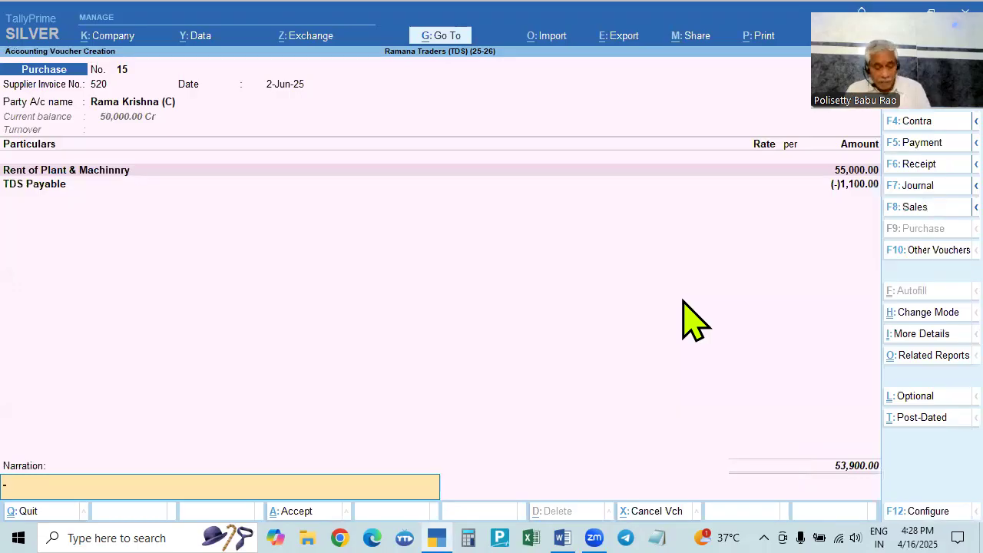
{"action": "key", "text": "alt+Tab"}
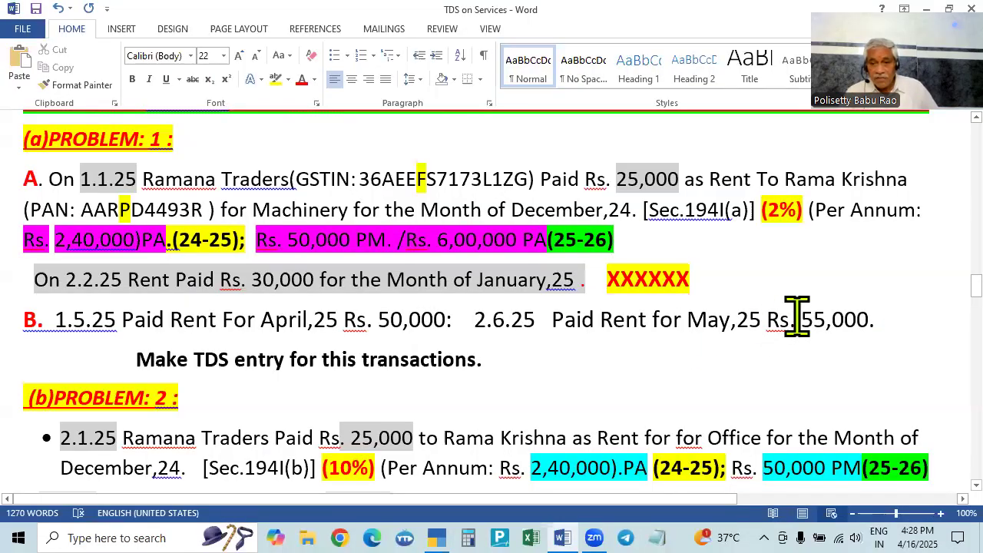
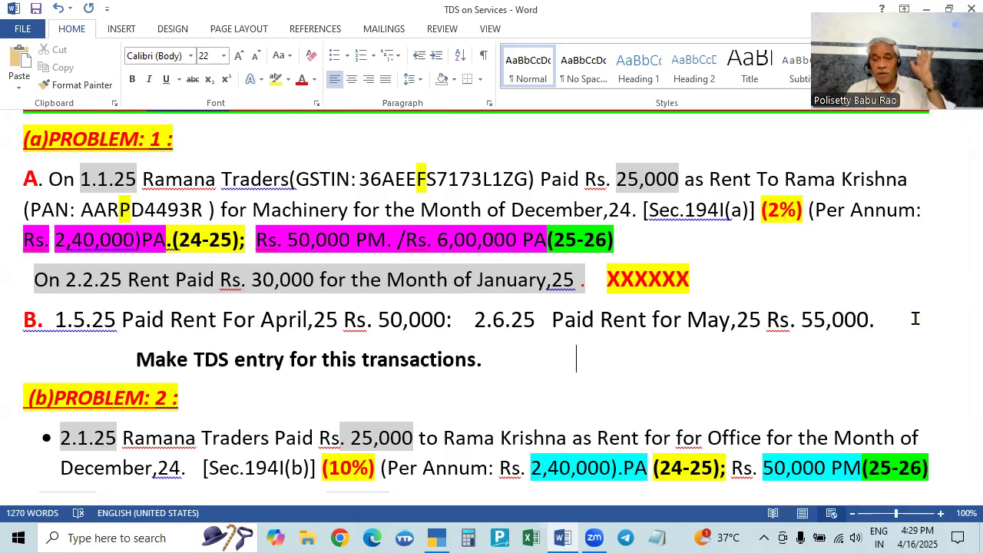
{"action": "key", "text": "alt+Tab"}
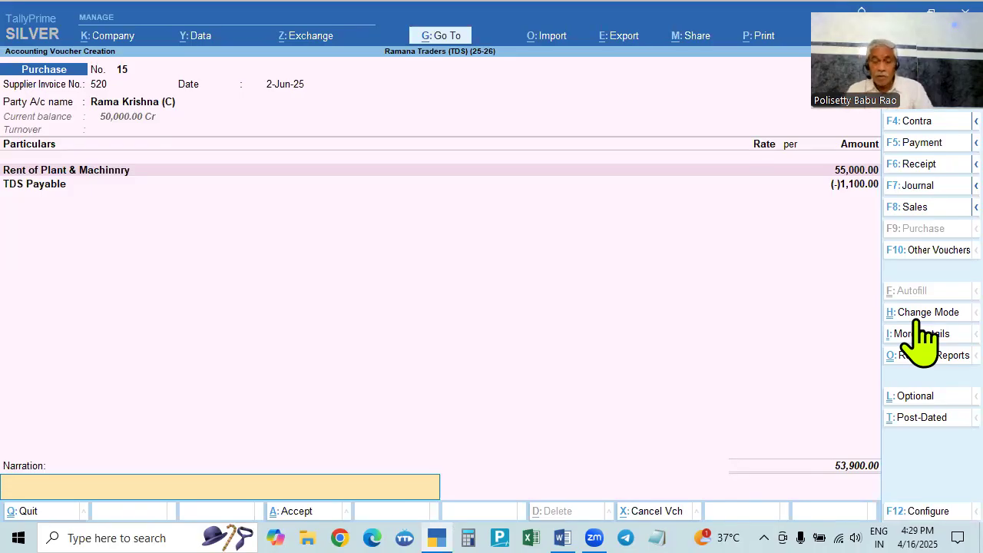
- Finish the May machinery rent purchase voucher at the narration and agree to deduct TDS for the party's previous bills
{"action": "type", "text": "-"}
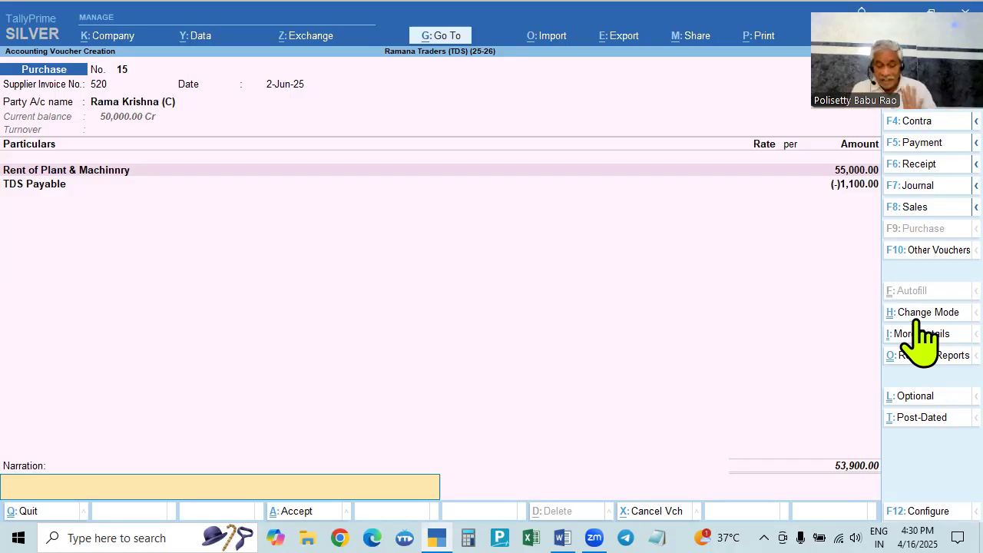
{"action": "key", "text": "Return"}
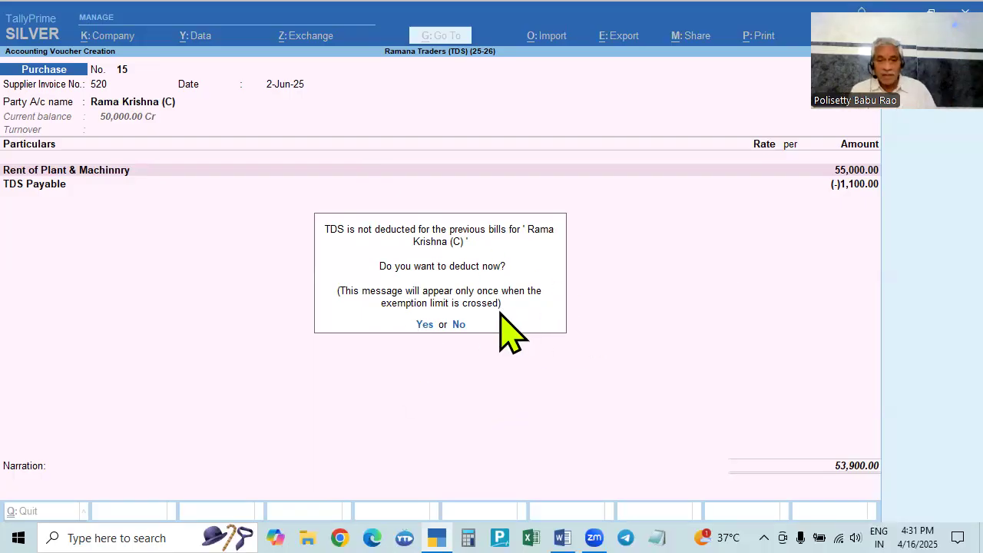
{"action": "key", "text": "y"}
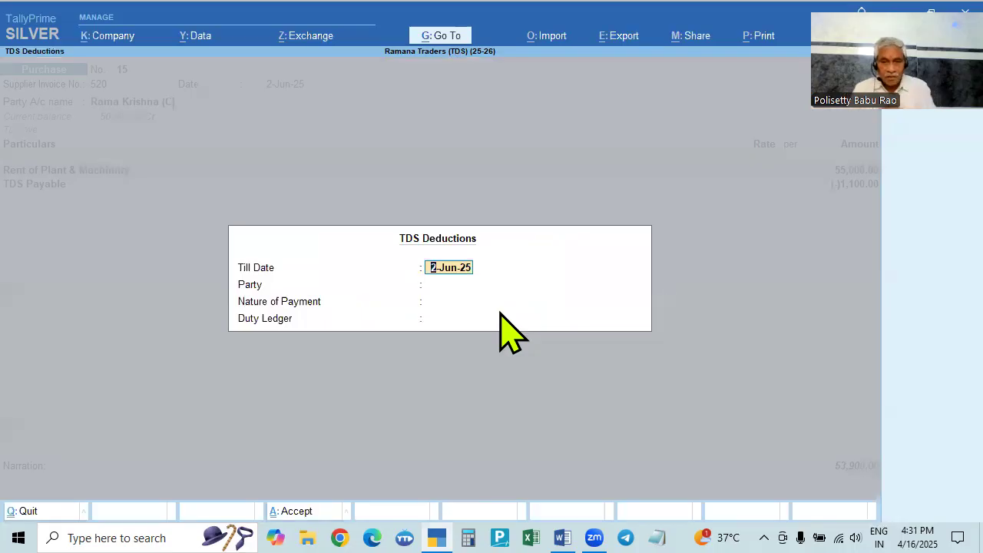
- Set the TDS deductions till 2-Jun-25 for the rent party, with Payment of Rent for Plant & Machinery 194I(A) and duty ledger TDS Payable
{"action": "key", "text": "Return"}
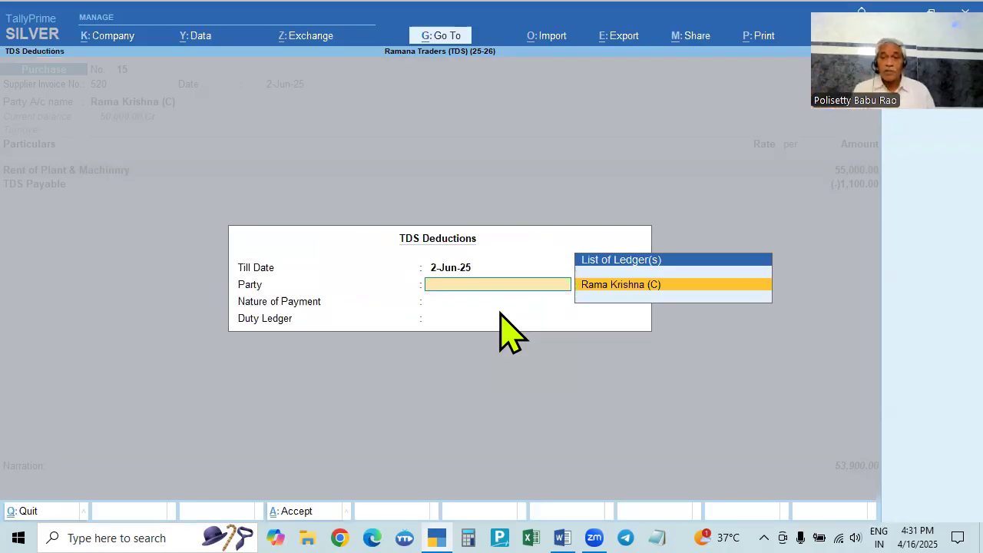
{"action": "key", "text": "Return"}
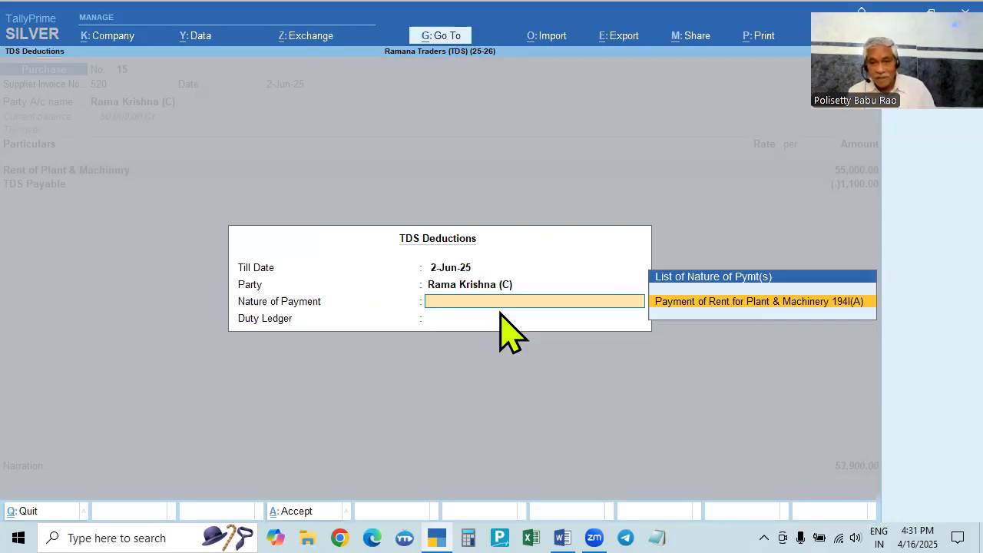
{"action": "key", "text": "Return"}
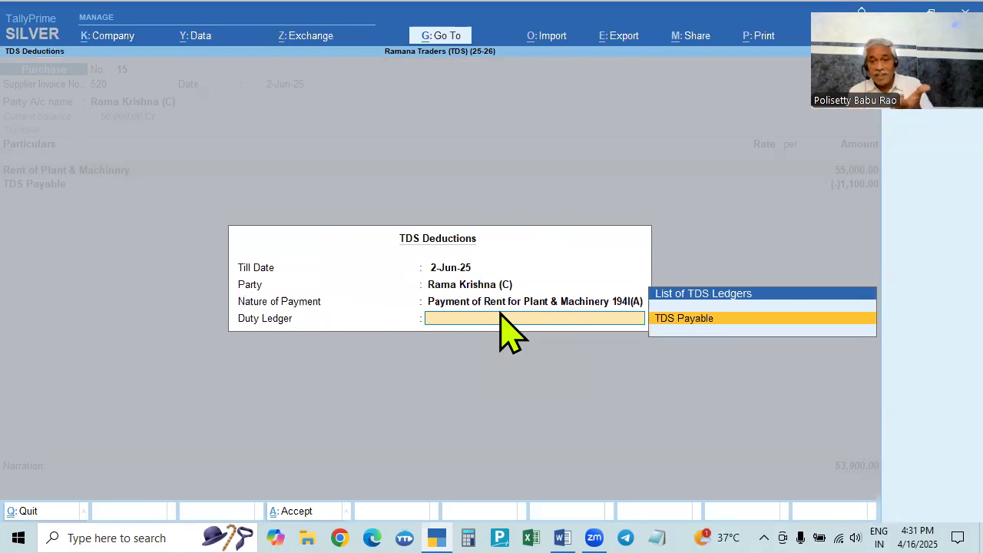
{"action": "key", "text": "Return"}
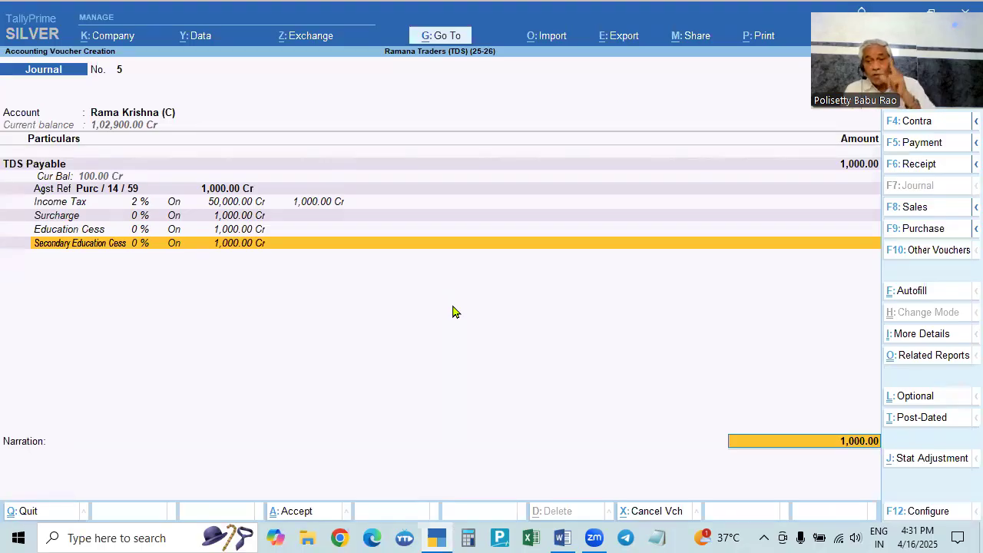
- Adjust the 1,000 Dr TDS as Agst Ref against pending bill 025 in the party's bill-wise details
{"action": "key", "text": "Return"}
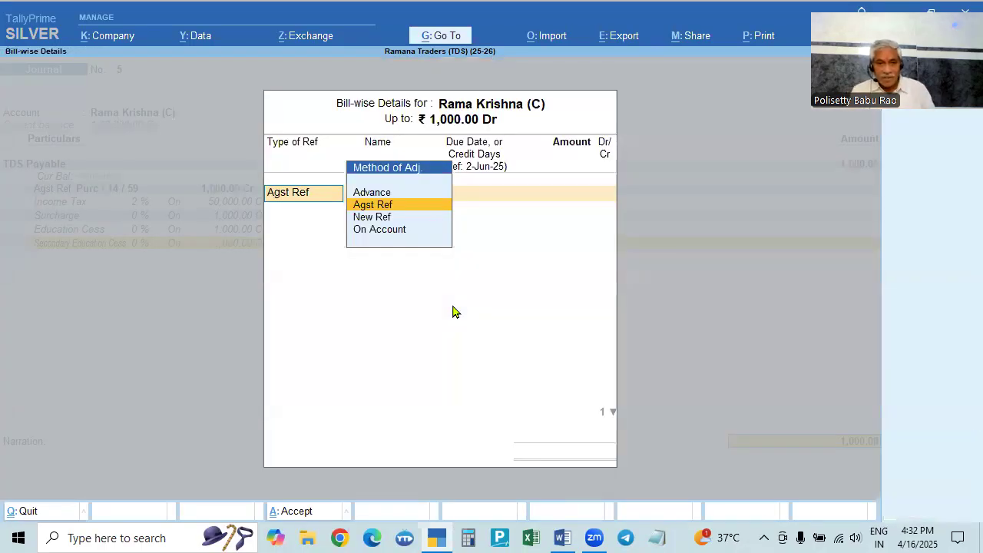
{"action": "key", "text": "Return"}
{"action": "key", "text": "BackSpace"}
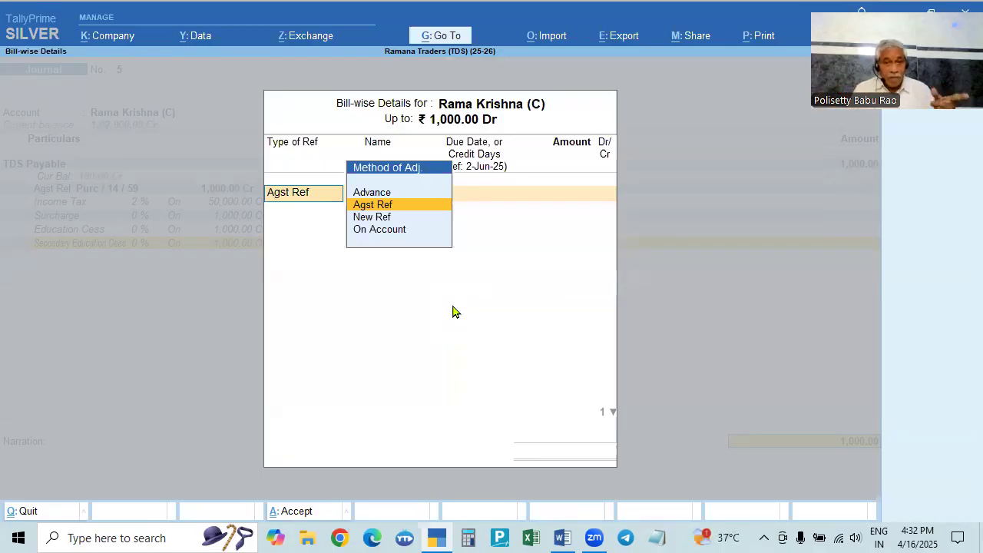
{"action": "key", "text": "Return"}
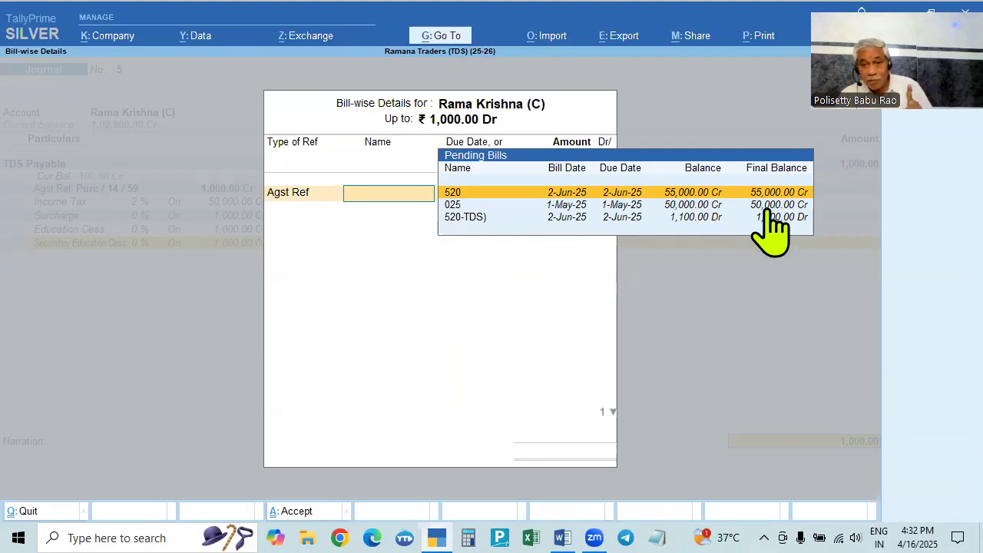
{"action": "left_click", "coordinate": [554, 217]}
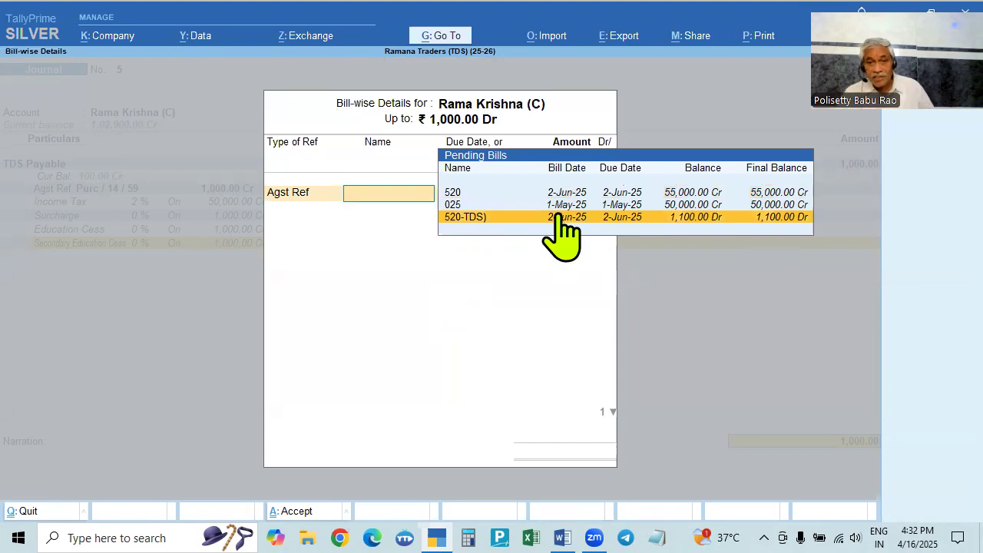
{"action": "key", "text": "Up"}
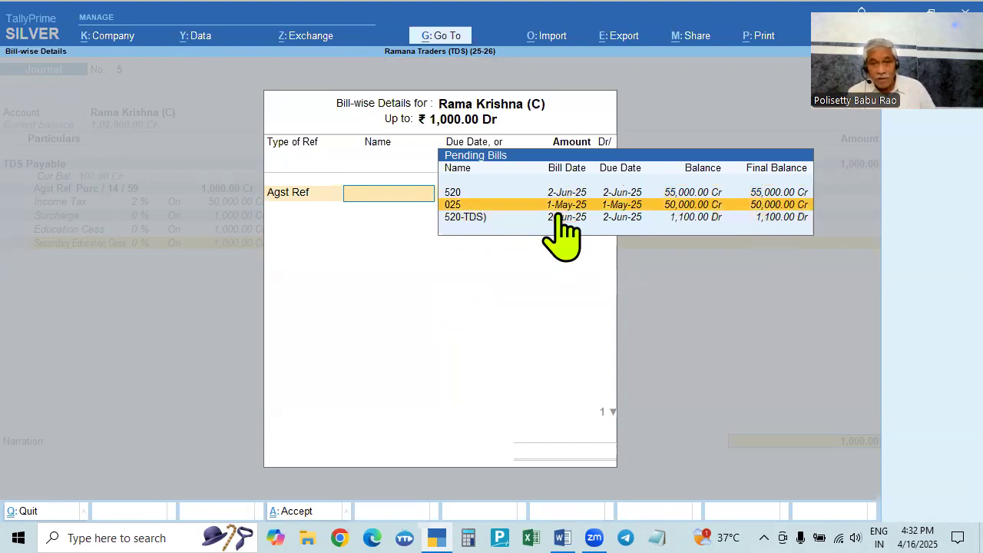
{"action": "key", "text": "Return"}
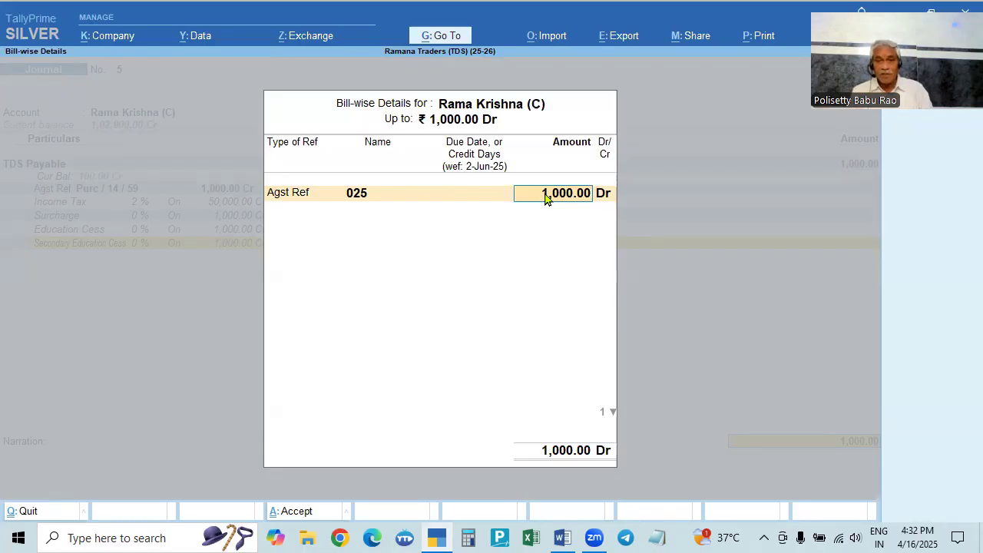
- Accept the bill-wise details and save the journal voucher for the previous bill's TDS without a narration
{"action": "key", "text": "Return"}
{"action": "key", "text": "Return"}
{"action": "key", "text": "Return"}
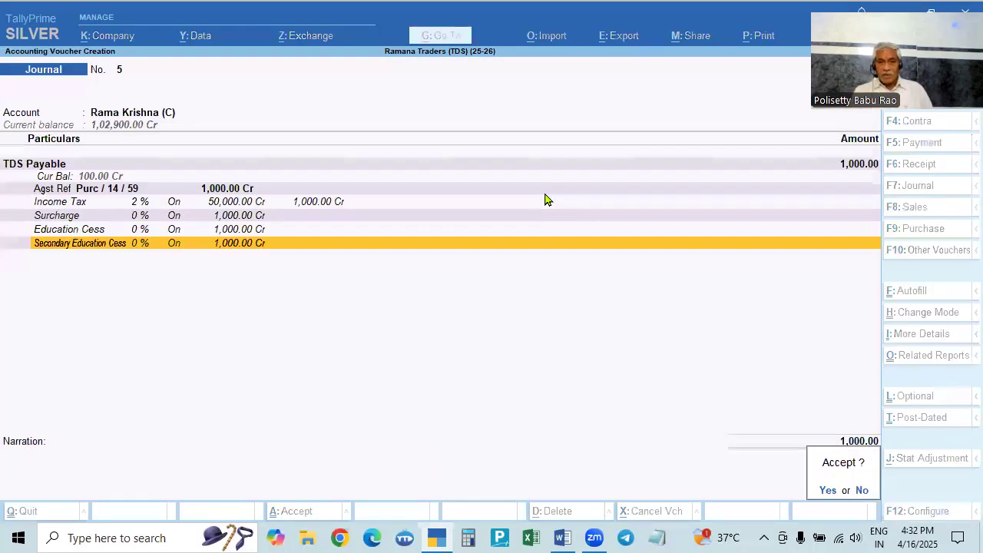
{"action": "key", "text": "Return"}
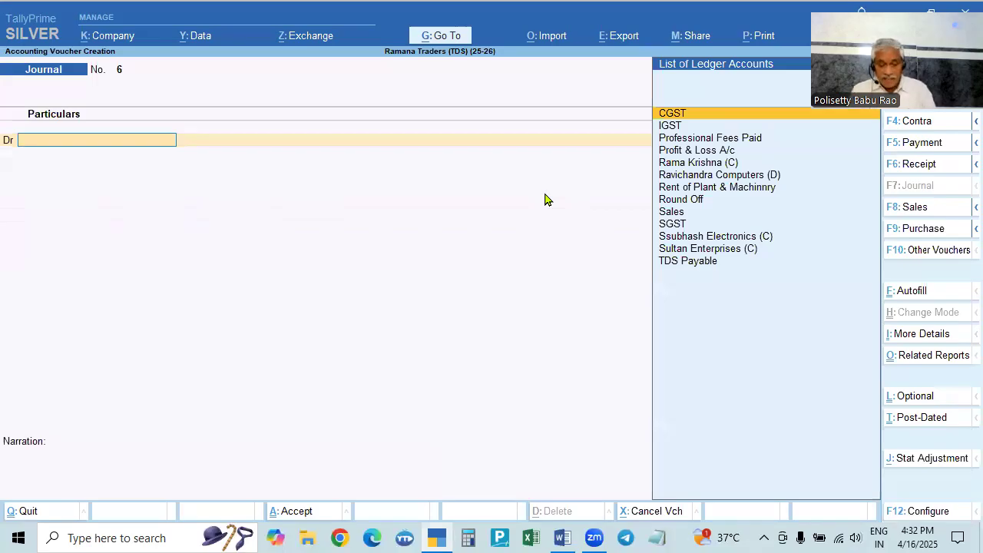
- Recheck the rent problem in Word, return to TallyPrime, set the voucher date to 1-Jul-25 and start a new purchase voucher
{"action": "key", "text": "alt+Tab"}
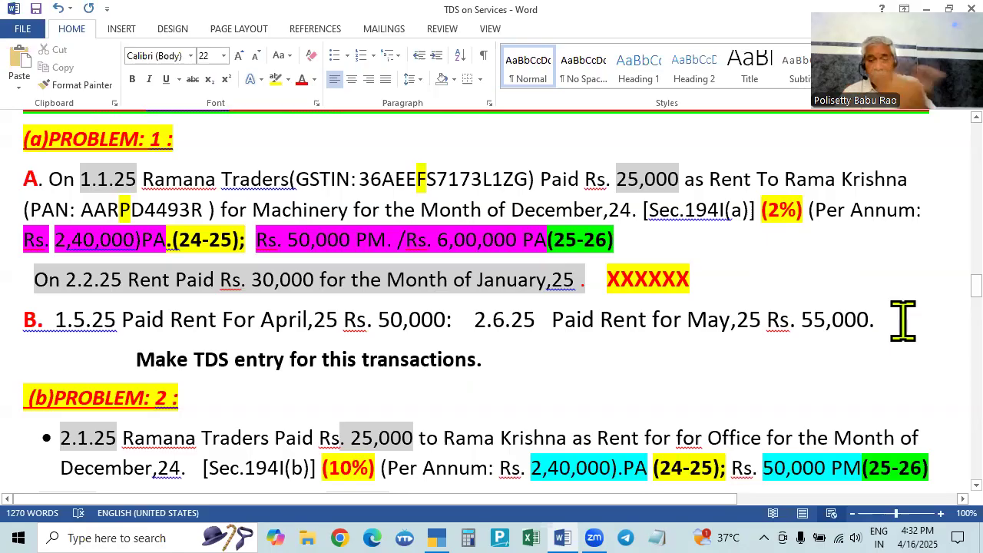
{"action": "key", "text": "alt+Tab"}
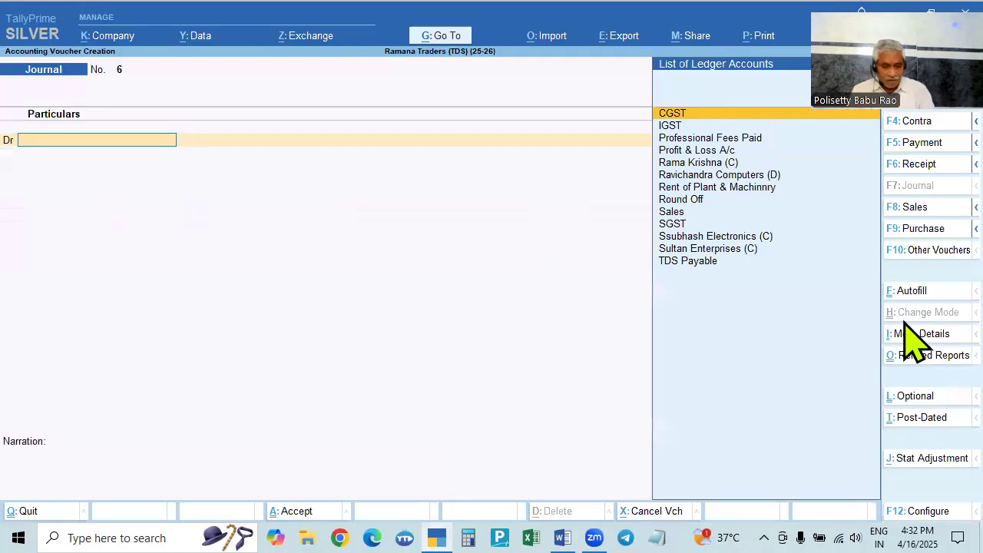
{"action": "key", "text": "F2"}
{"action": "type", "text": "1.7"}
{"action": "key", "text": "Return"}
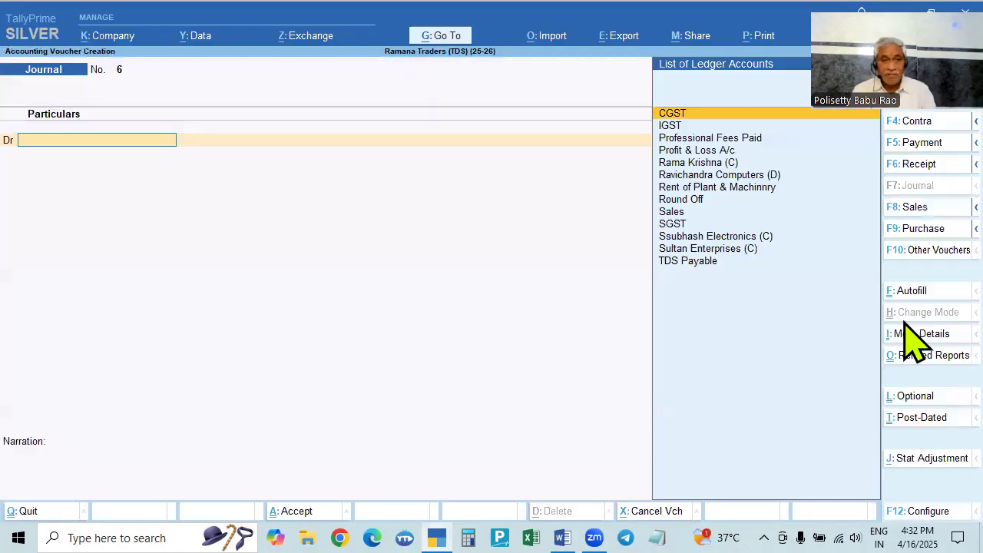
{"action": "key", "text": "F9"}
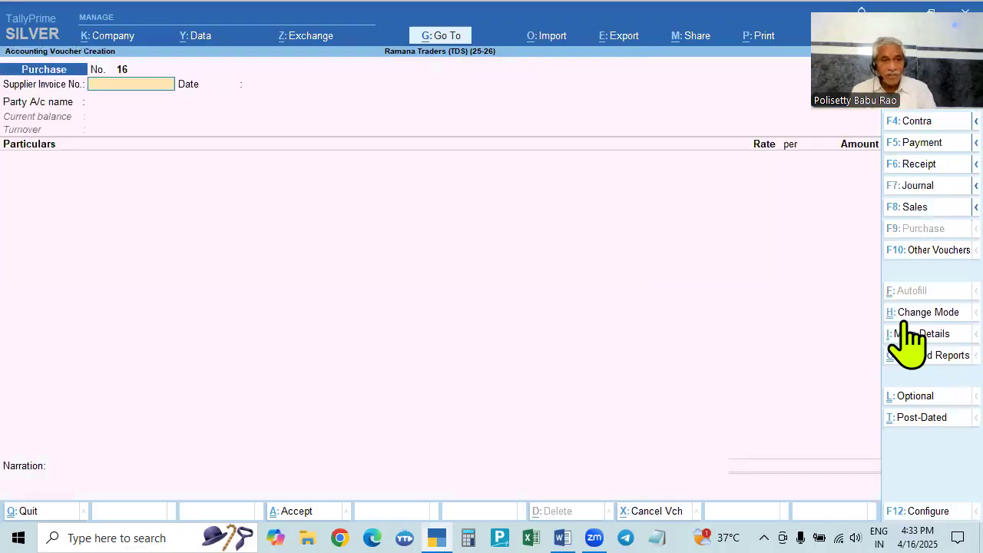
- Enter supplier invoice number 552 dated 1-Jul-25, select the machinery rent party and accept the party details
{"action": "type", "text": "5"}
{"action": "type", "text": "2"}
{"action": "key", "text": "Return"}
{"action": "key", "text": "Return"}
{"action": "key", "text": "Down"}
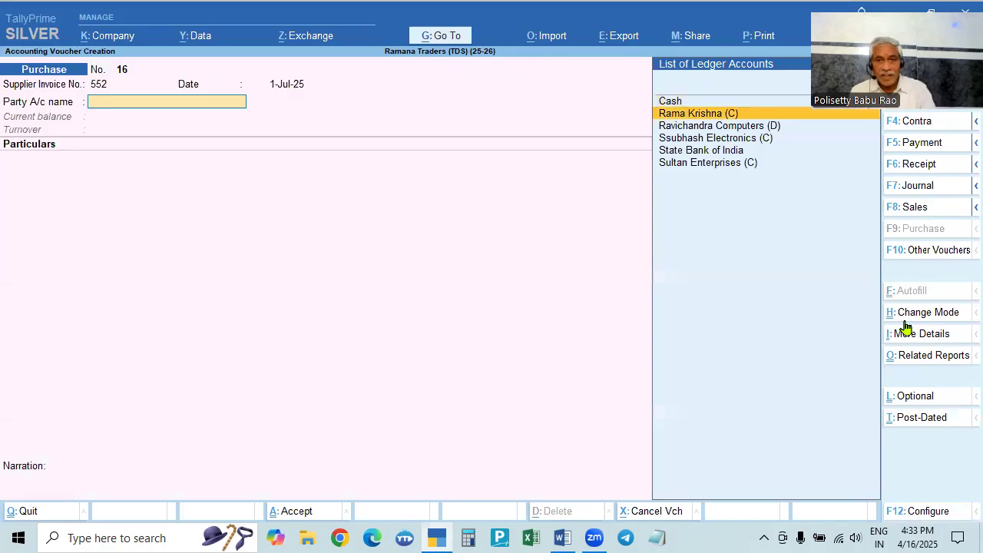
{"action": "key", "text": "Return"}
{"action": "key", "text": "ctrl+a"}
{"action": "key", "text": "Return"}
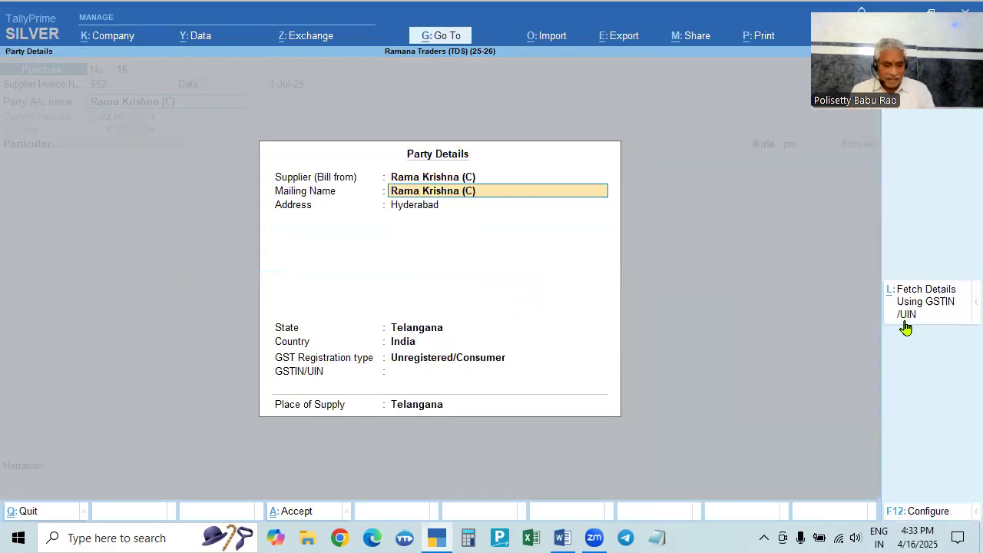
{"action": "key", "text": "ctrl+a"}
- Add Rent of Plant & Machinnry for 50,000 and the TDS Payable ledger to try out the automatic deduction
{"action": "type", "text": "R"}
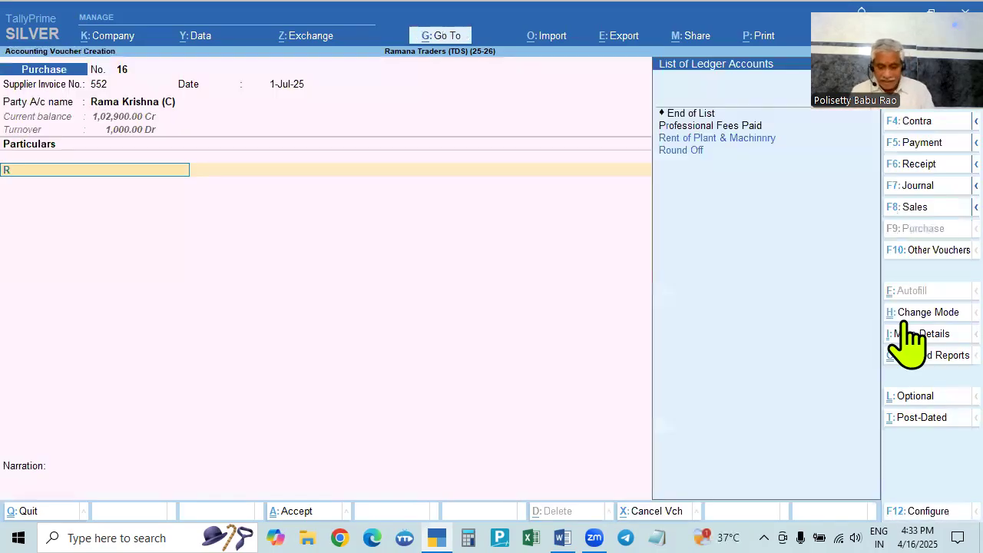
{"action": "key", "text": "Up"}
{"action": "key", "text": "Return"}
{"action": "type", "text": "50000"}
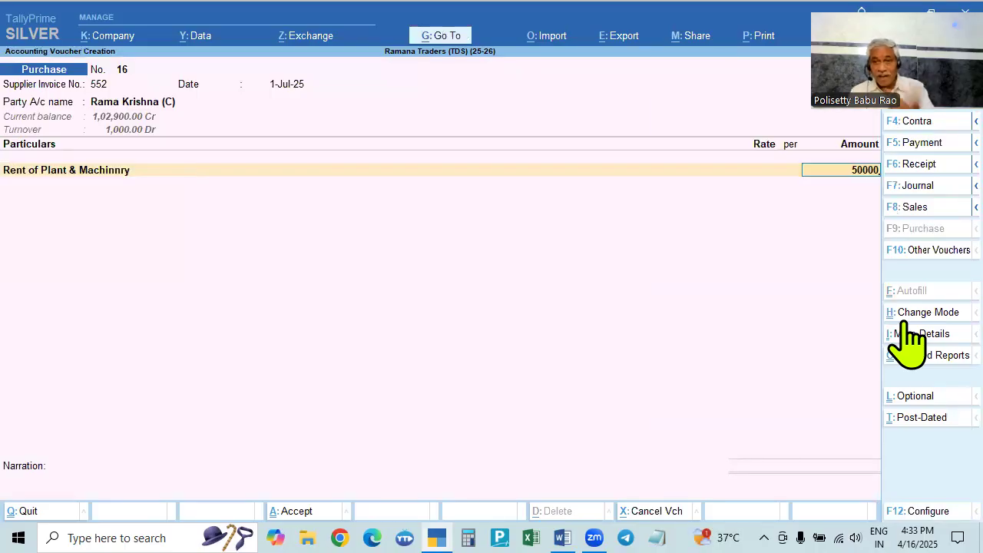
{"action": "key", "text": "Return"}
{"action": "type", "text": "TDS"}
{"action": "key", "text": "Return"}
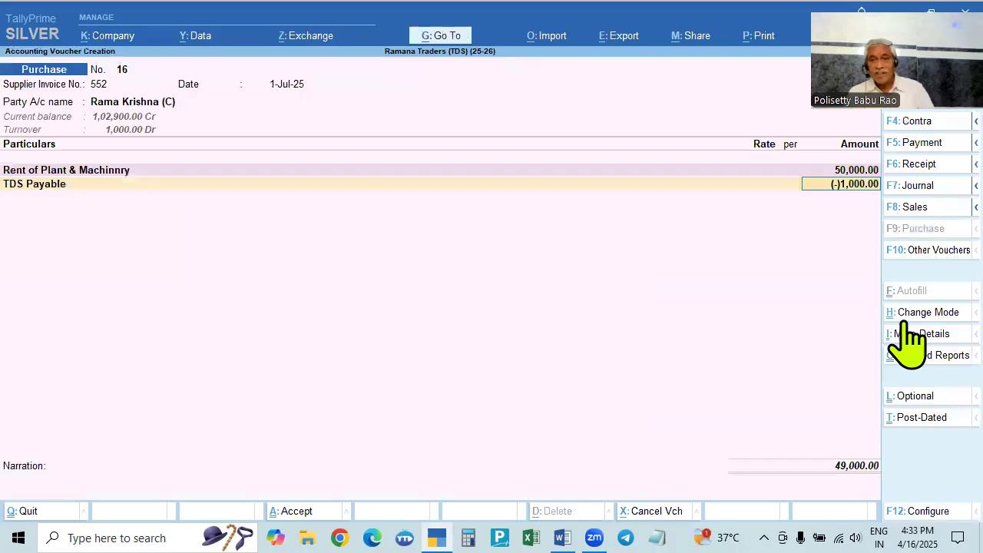
- Clear the TDS Payable amount, discard the unsaved trial purchase voucher and return to the Gateway of Tally
{"action": "key", "text": "BackSpace"}
{"action": "key", "text": "Escape"}
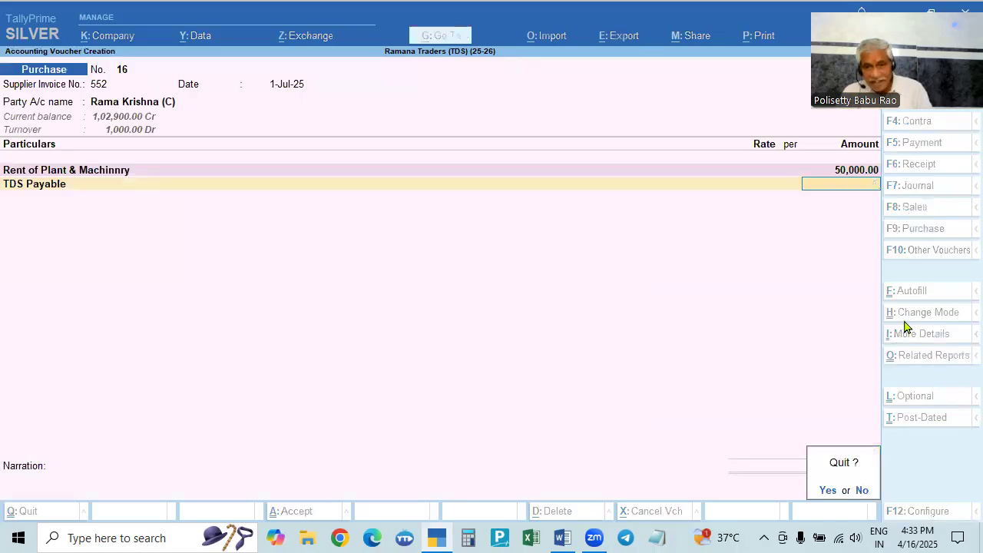
{"action": "key", "text": "y"}
{"action": "key", "text": "Escape"}
{"action": "key", "text": "n"}
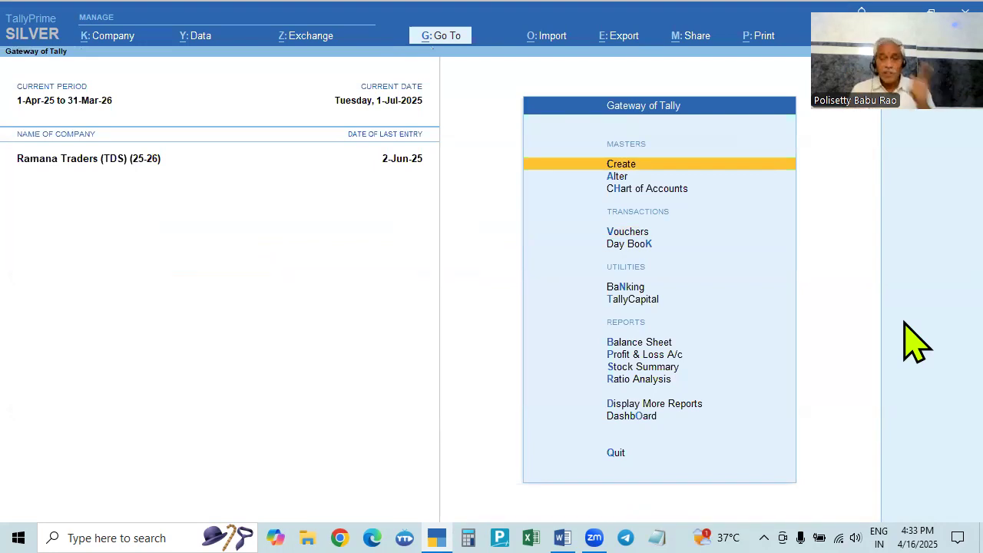
- Open Display More Reports from the Gateway of Tally
{"action": "key", "text": "Down"}
{"action": "key", "text": "Down"}
{"action": "key", "text": "Down"}
{"action": "key", "text": "Down"}
{"action": "key", "text": "Down"}
{"action": "key", "text": "Down"}
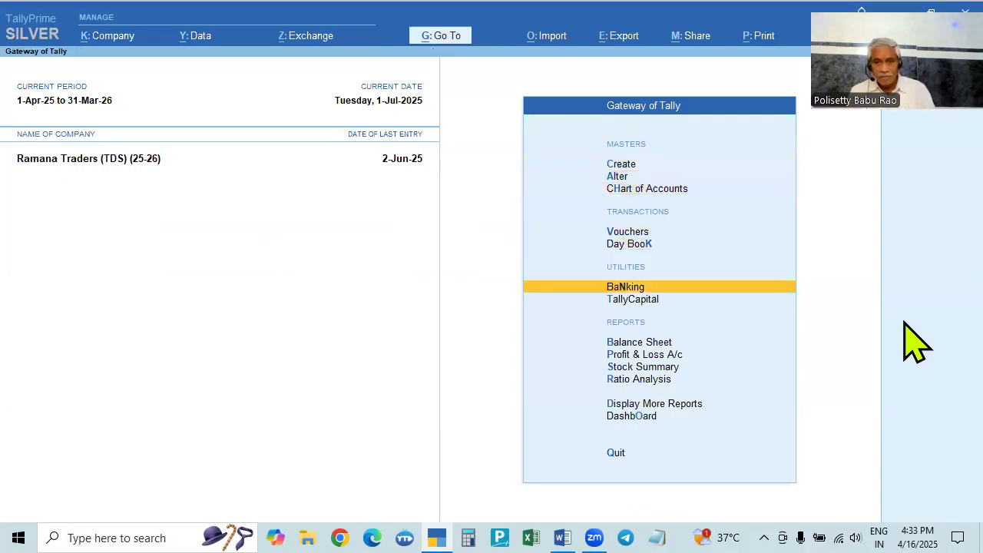
{"action": "key", "text": "Down"}
{"action": "key", "text": "Down"}
{"action": "key", "text": "Down"}
{"action": "key", "text": "Down"}
{"action": "key", "text": "Down"}
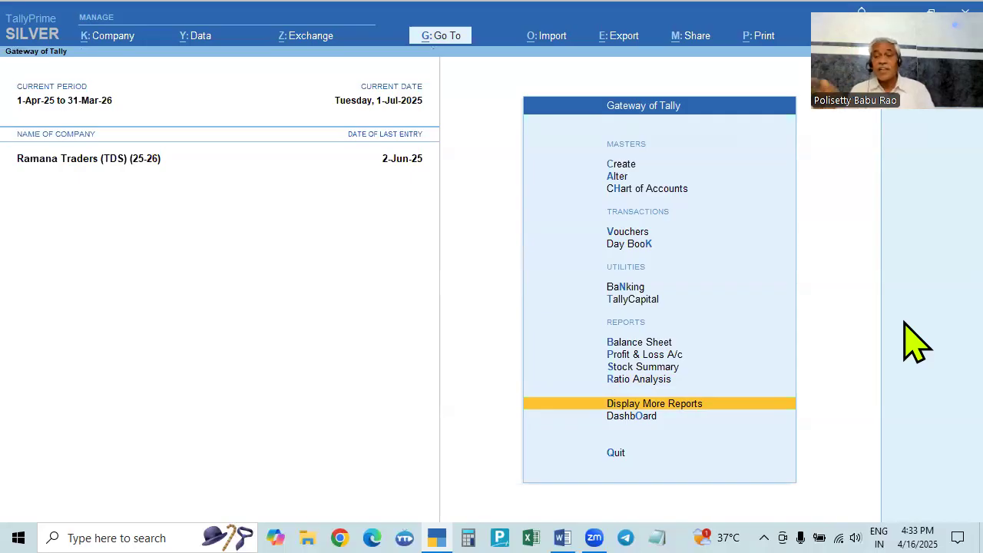
{"action": "key", "text": "Return"}
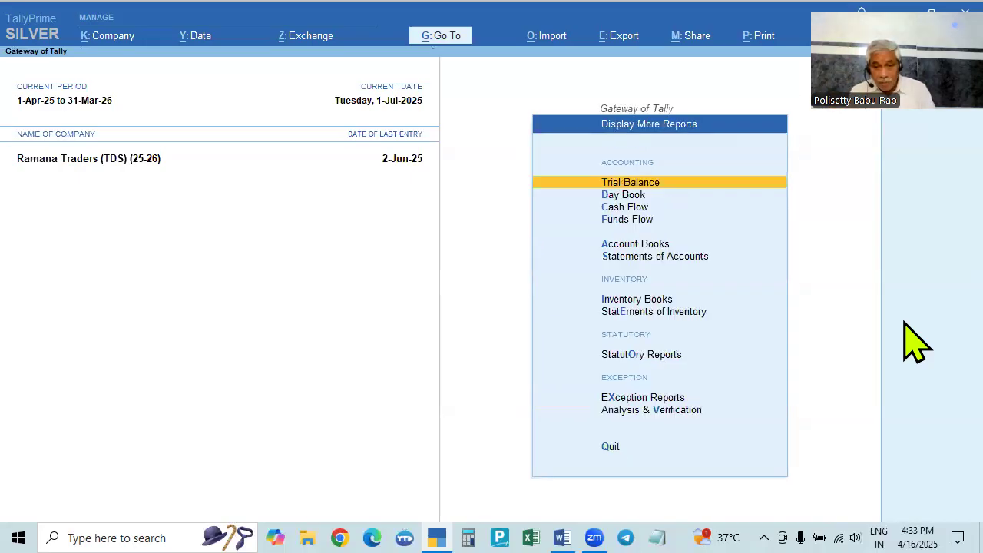
- Open the TDS Reports within the Statutory Reports
{"action": "key", "text": "Down"}
{"action": "key", "text": "Down"}
{"action": "key", "text": "Down"}
{"action": "key", "text": "Down"}
{"action": "key", "text": "Down"}
{"action": "key", "text": "Down"}
{"action": "key", "text": "Down"}
{"action": "key", "text": "Down"}
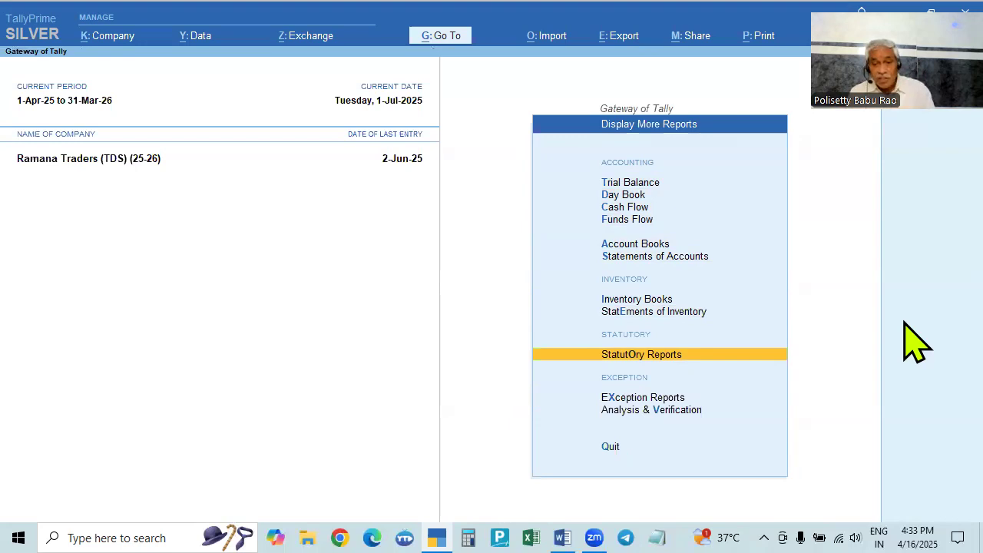
{"action": "key", "text": "Return"}
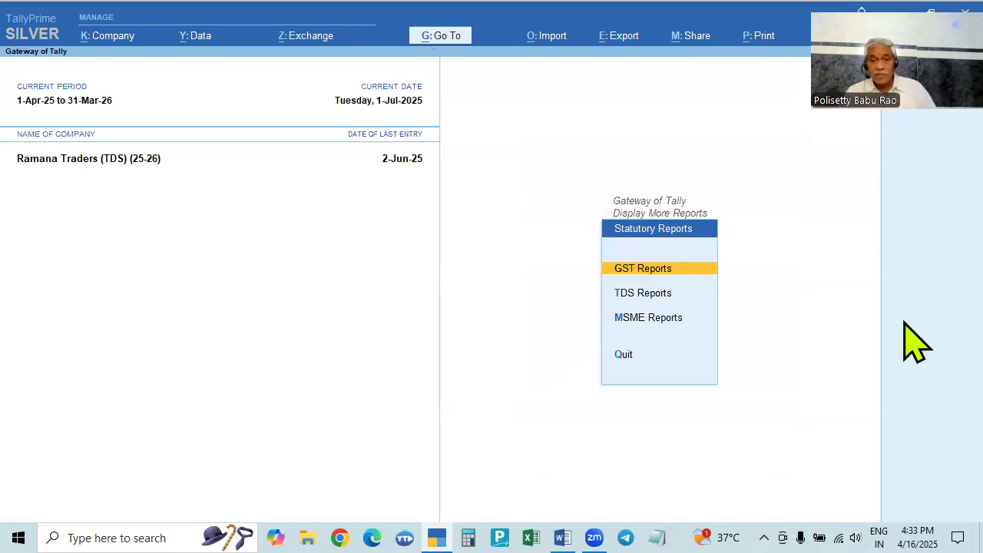
{"action": "left_click", "coordinate": [644, 298]}
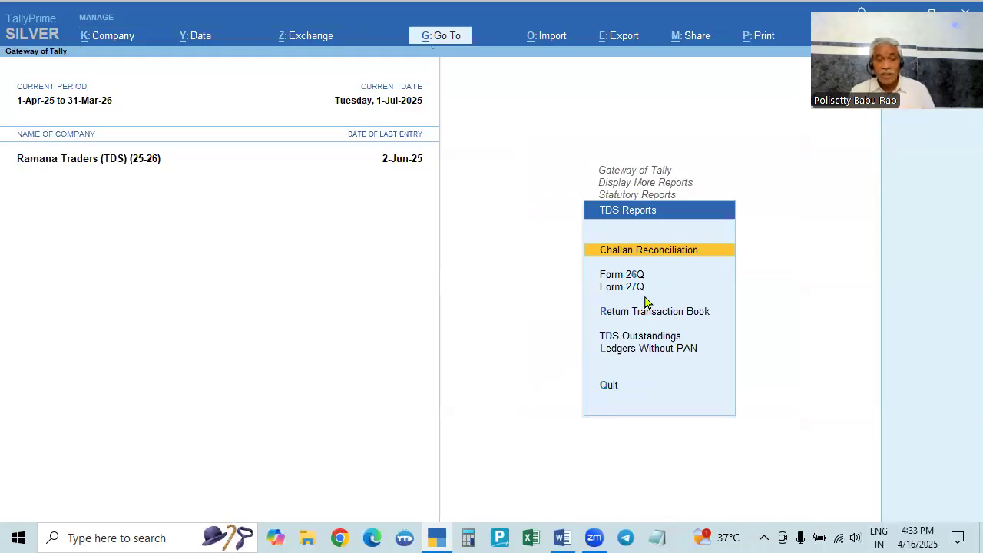
- View the TDS Outstandings report to check the TDS due by nature of payment
{"action": "key", "text": "Down"}
{"action": "key", "text": "Down"}
{"action": "key", "text": "Down"}
{"action": "key", "text": "Down"}
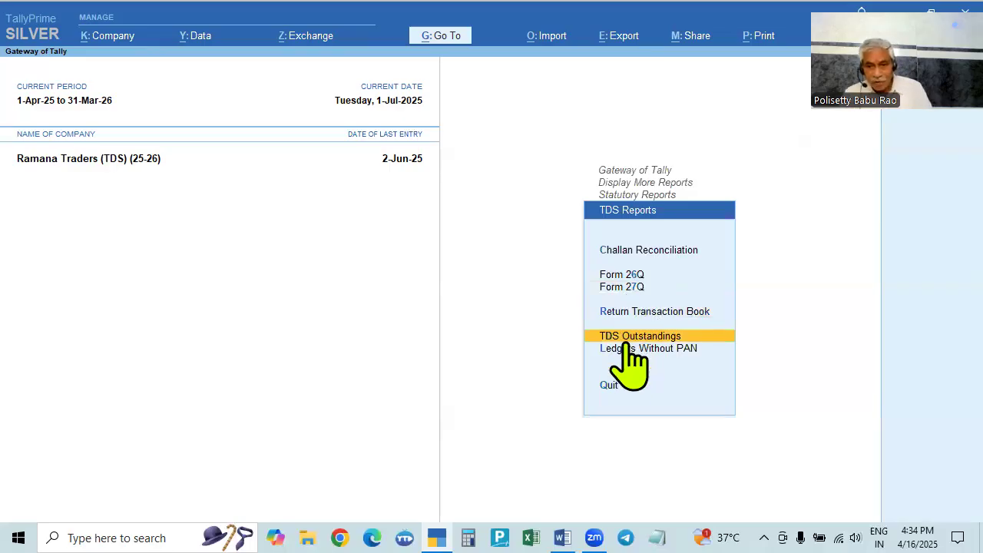
{"action": "key", "text": "Return"}
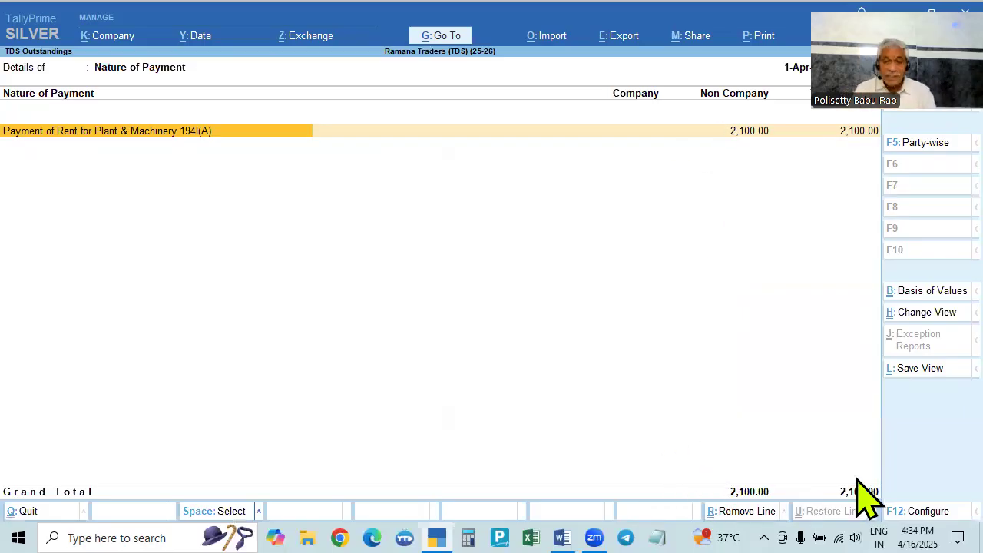
- Leave TDS Outstandings and open the Challan Reconciliation report briefly before returning to the TDS Reports
{"action": "key", "text": "Escape"}
{"action": "key", "text": "Up"}
{"action": "key", "text": "Up"}
{"action": "key", "text": "Up"}
{"action": "key", "text": "Up"}
{"action": "key", "text": "Return"}
{"action": "key", "text": "Escape"}
- Reopen the TDS Outstandings report to review the pending TDS by nature of payment
{"action": "key", "text": "Down"}
{"action": "key", "text": "Down"}
{"action": "key", "text": "Down"}
{"action": "key", "text": "Down"}
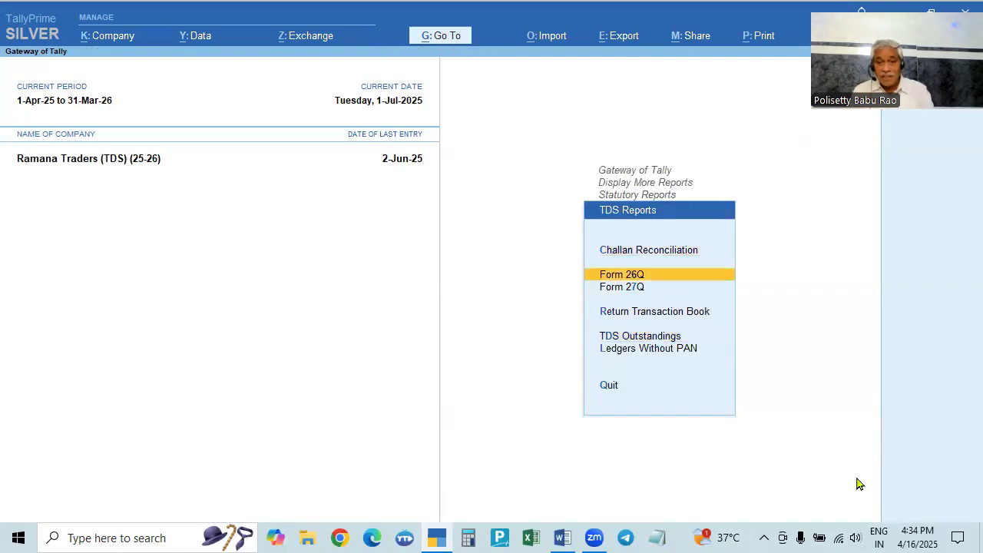
{"action": "key", "text": "Return"}
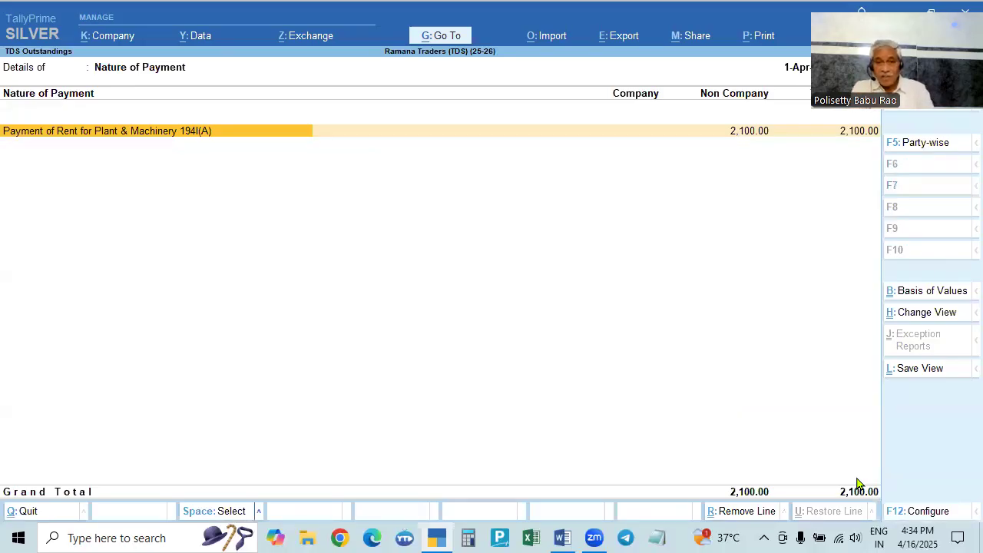
{"action": "key", "text": "Escape"}
{"action": "key", "text": "Return"}
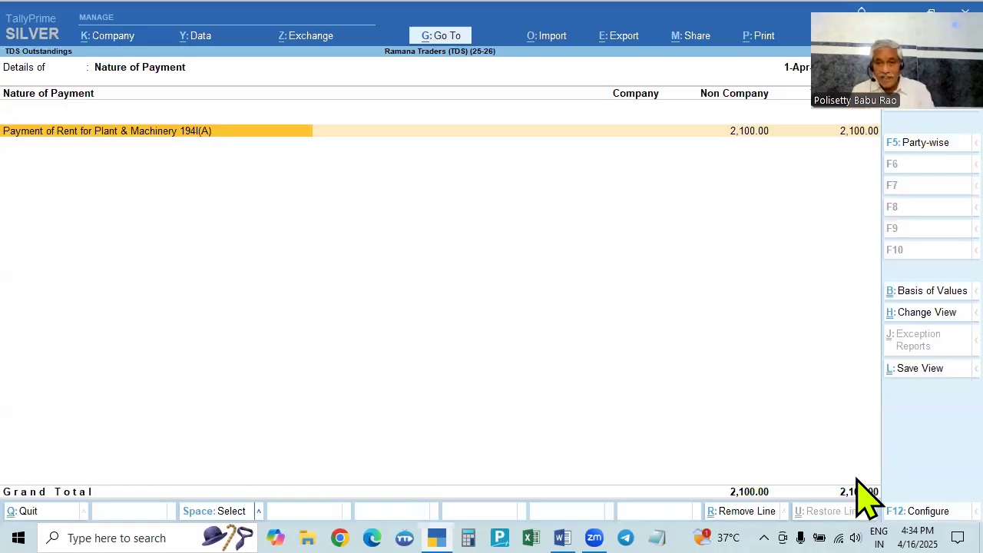
- View the TDS Challan Reconciliation report for recorded challans and return to the TDS Reports
{"action": "key", "text": "Escape"}
{"action": "key", "text": "Up"}
{"action": "key", "text": "Up"}
{"action": "key", "text": "Up"}
{"action": "key", "text": "Up"}
{"action": "key", "text": "Return"}
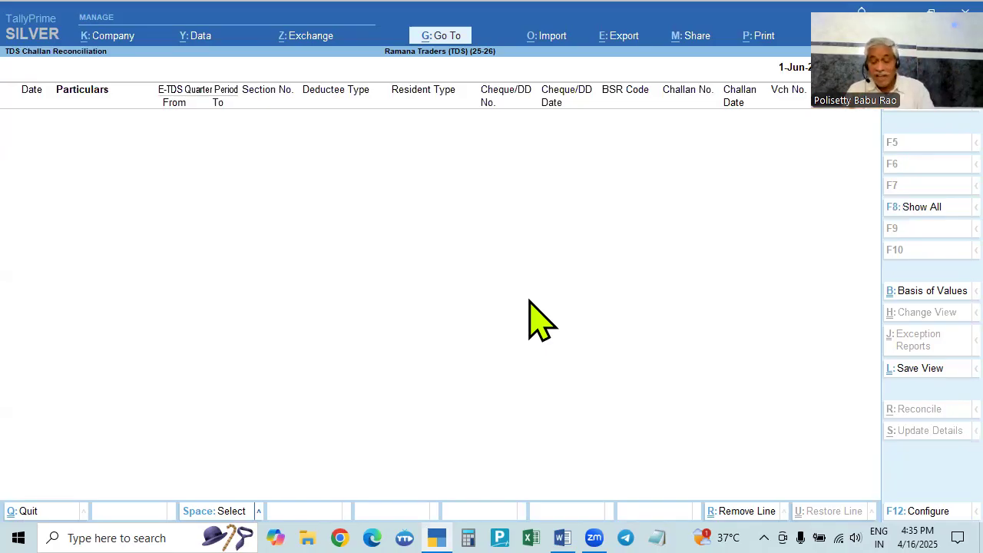
{"action": "key", "text": "Escape"}
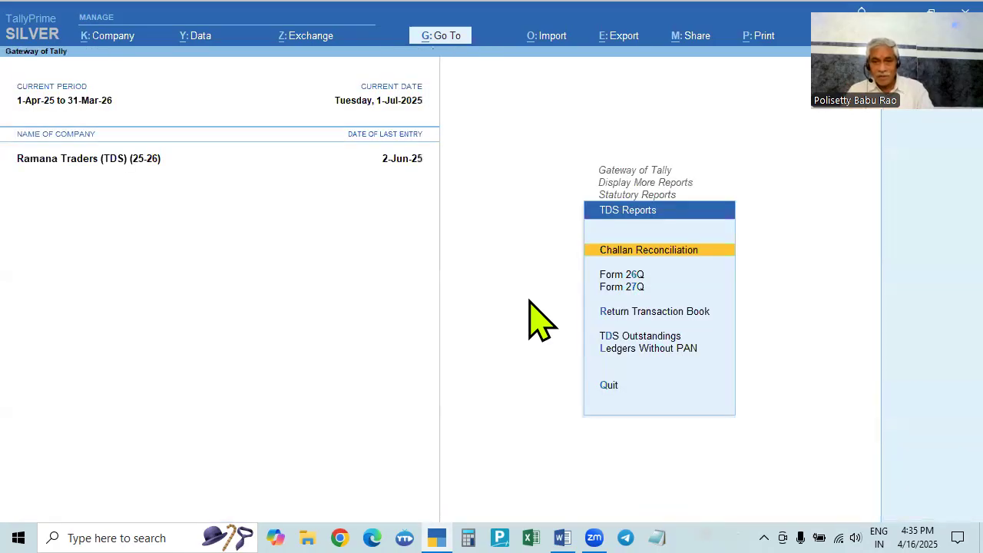
- Open Form 26Q and examine the Deduction at Normal Rate line
{"action": "key", "text": "Down"}
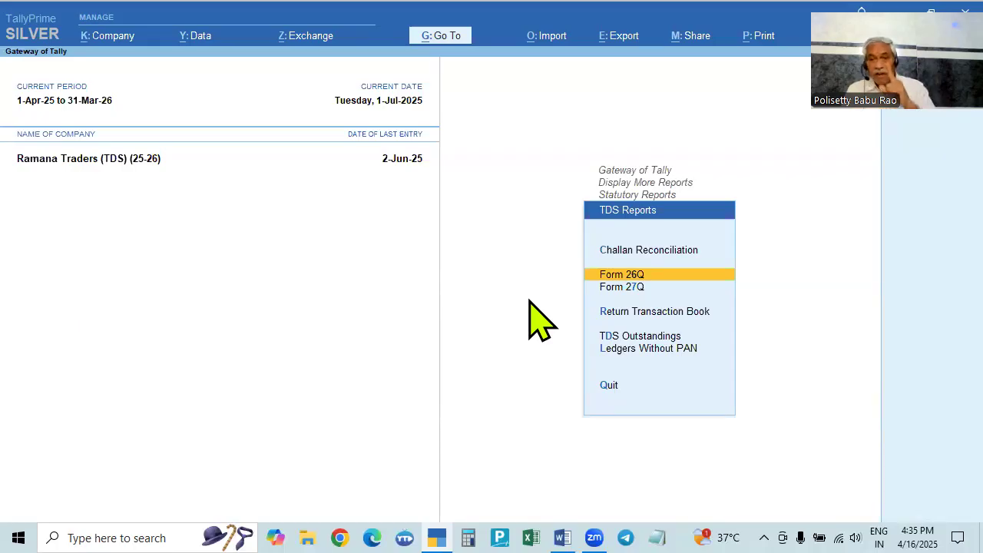
{"action": "key", "text": "Down"}
{"action": "key", "text": "Up"}
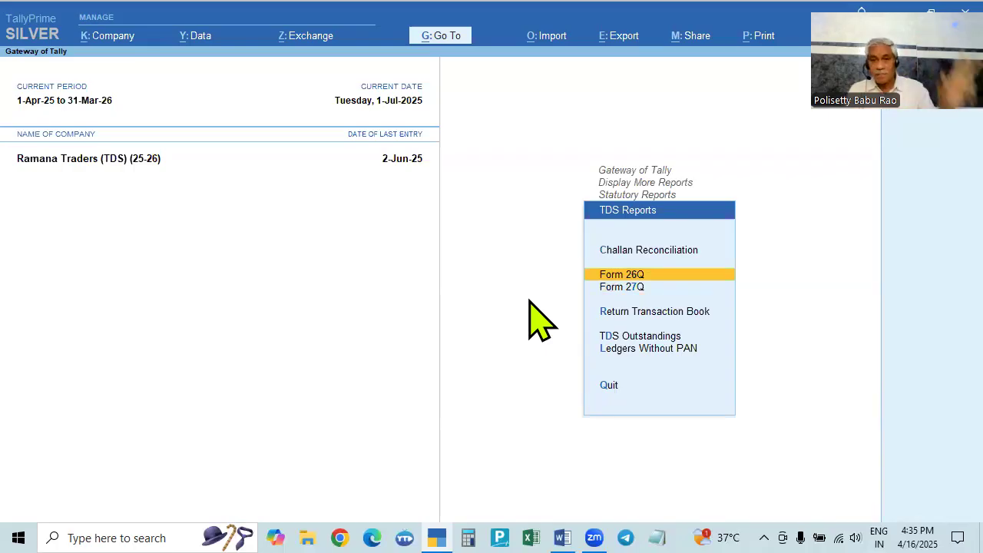
{"action": "key", "text": "Return"}
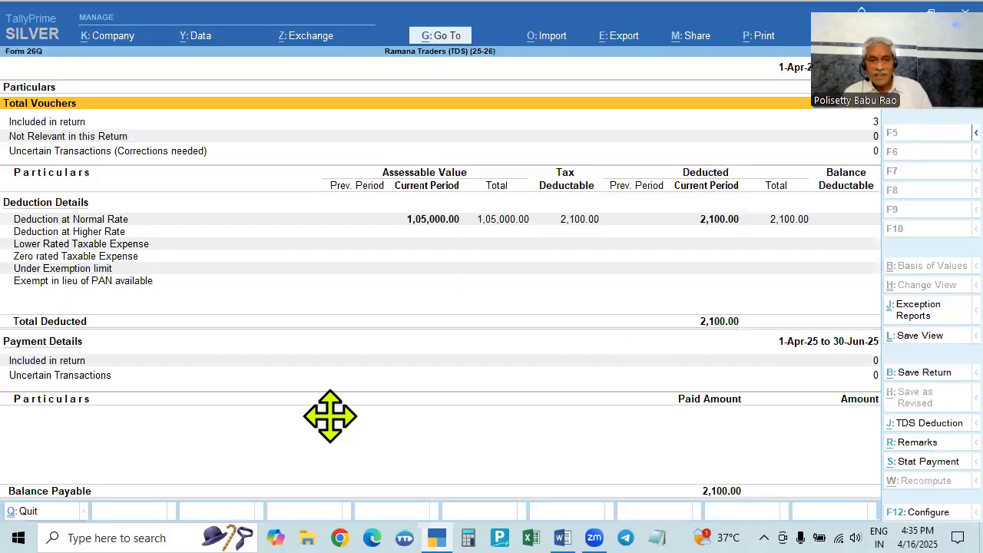
{"action": "left_click_drag", "start_coordinate": [330, 416], "coordinate": [330, 414]}
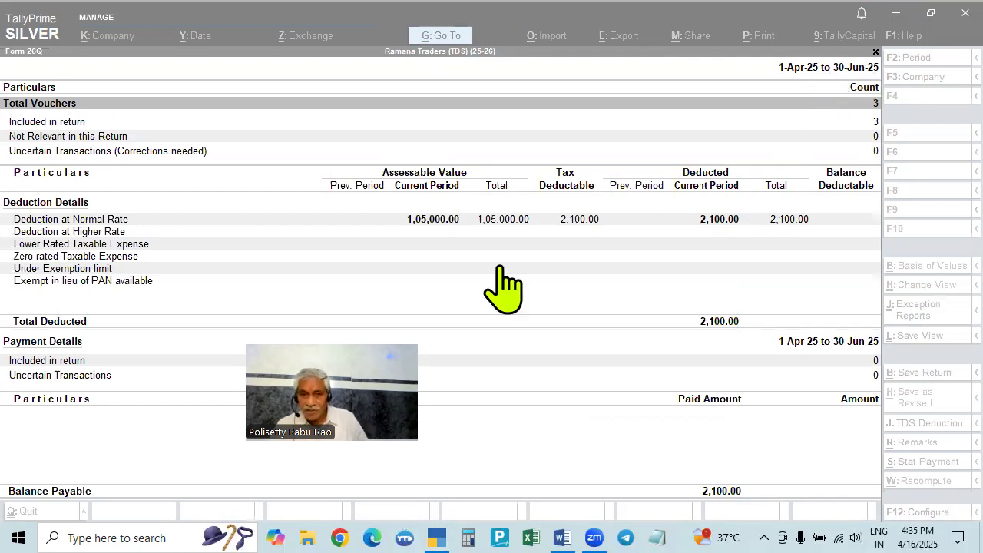
{"action": "left_click", "coordinate": [431, 221]}
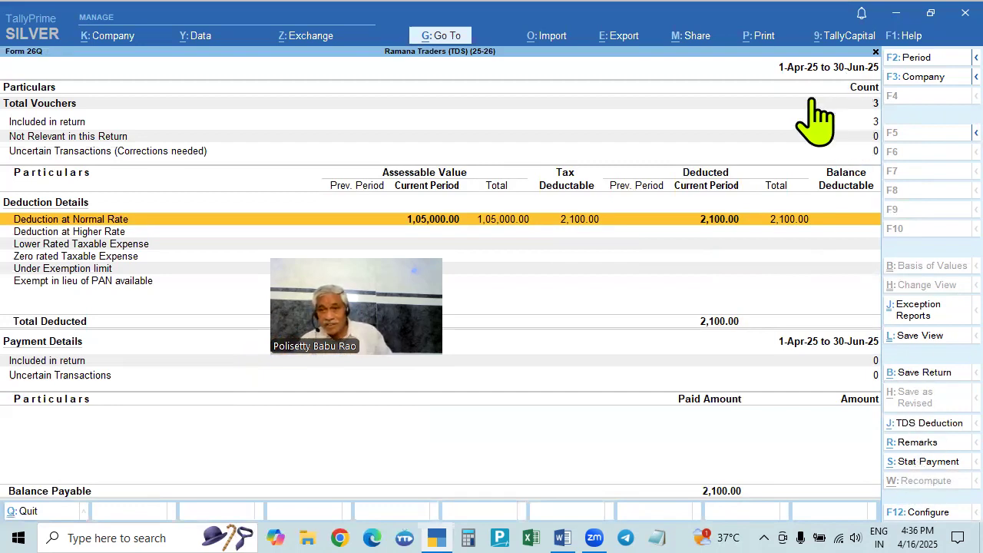
- Start a TDS statutory payment from Form 26Q for 1-Jun-25 to 30-Jun-25, deducted till 30-6-2025, under Section 194I(A)
{"action": "left_click", "coordinate": [926, 463]}
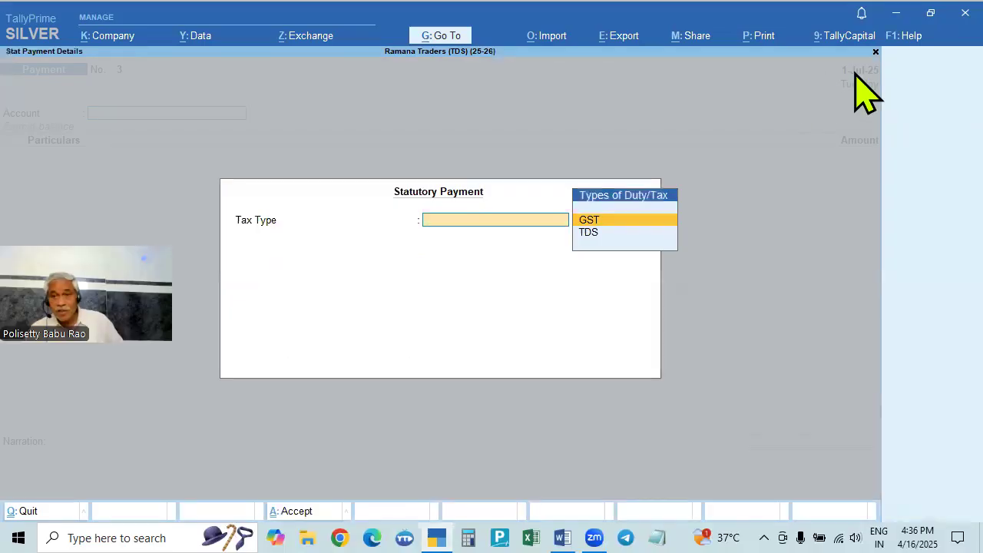
{"action": "key", "text": "Down"}
{"action": "key", "text": "Return"}
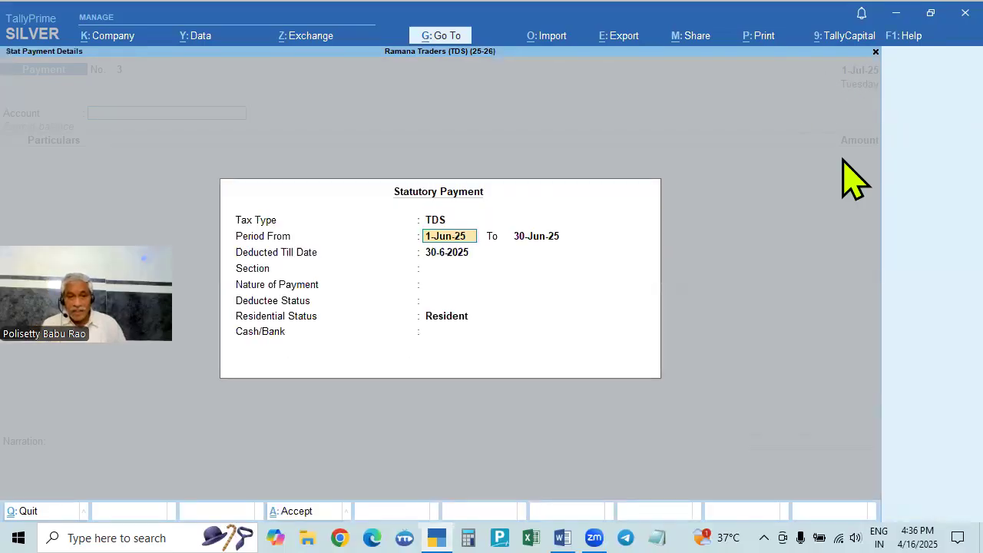
{"action": "key", "text": "Return"}
{"action": "key", "text": "Return"}
{"action": "key", "text": "Return"}
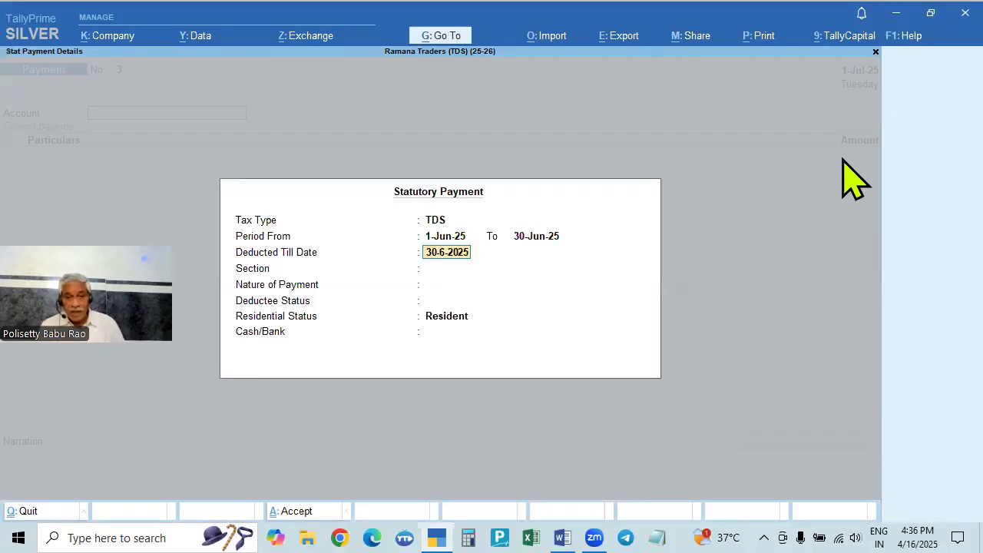
{"action": "key", "text": "BackSpace"}
{"action": "key", "text": "Return"}
{"action": "key", "text": "Return"}
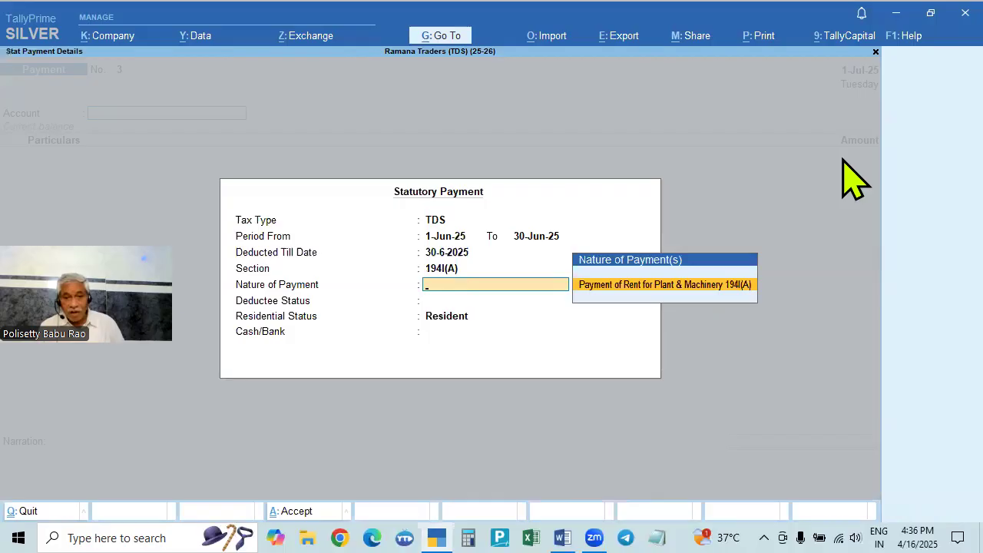
- Set the nature of payment to Payment of Rent for Plant & Machinery 194I(A) and the deductee status to Non Company
{"action": "key", "text": "Return"}
{"action": "key", "text": "Down"}
{"action": "key", "text": "Return"}
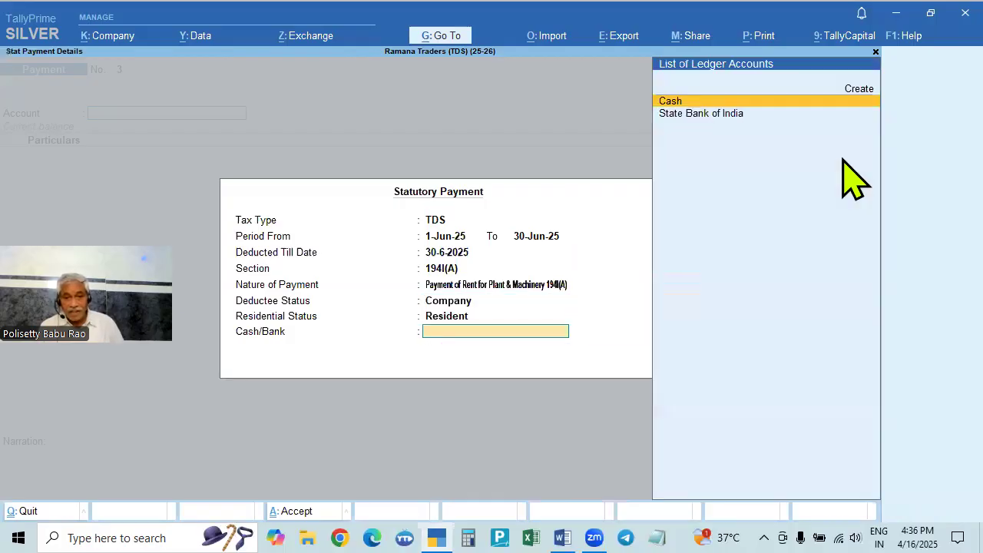
{"action": "key", "text": "BackSpace"}
{"action": "key", "text": "Down"}
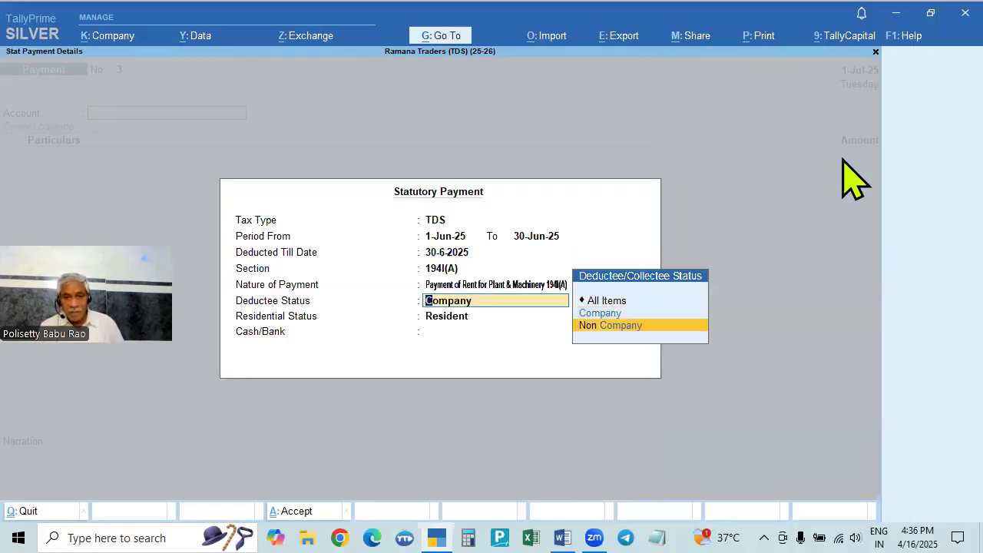
{"action": "key", "text": "Return"}
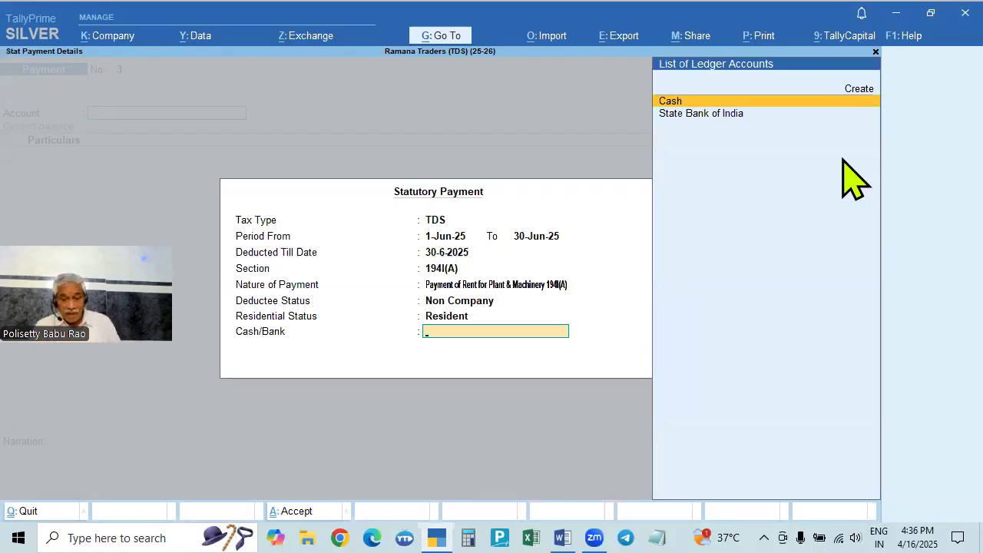
- Go back through the statutory payment details to the period start, discard the payment and return to Form 26Q
{"action": "key", "text": "BackSpace"}
{"action": "key", "text": "BackSpace"}
{"action": "key", "text": "BackSpace"}
{"action": "key", "text": "BackSpace"}
{"action": "key", "text": "BackSpace"}
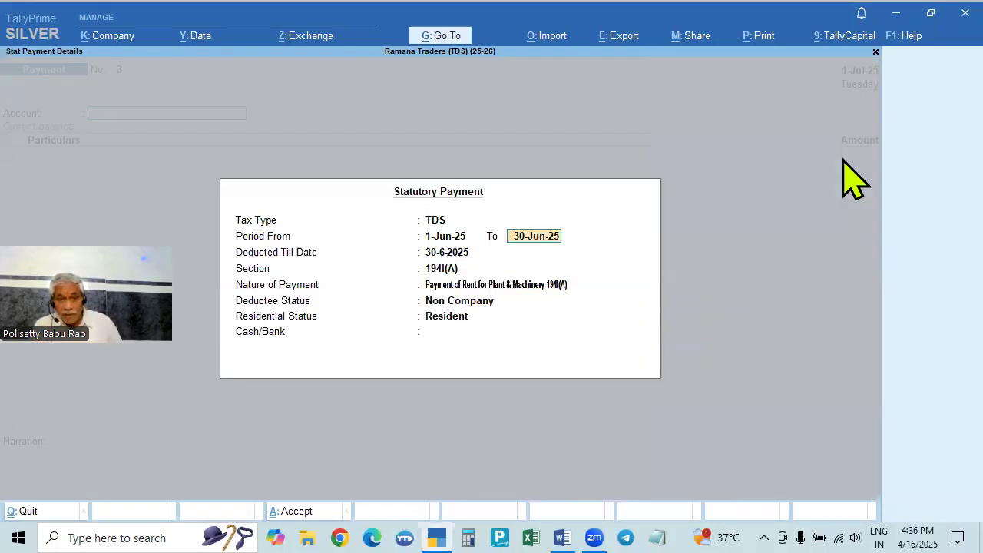
{"action": "key", "text": "BackSpace"}
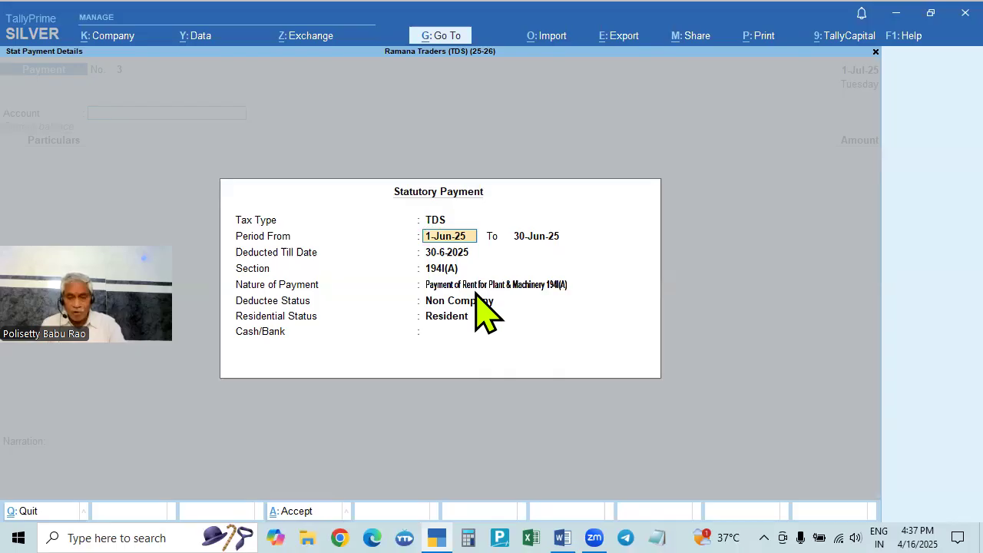
{"action": "key", "text": "Escape"}
{"action": "key", "text": "Escape"}
{"action": "key", "text": "y"}
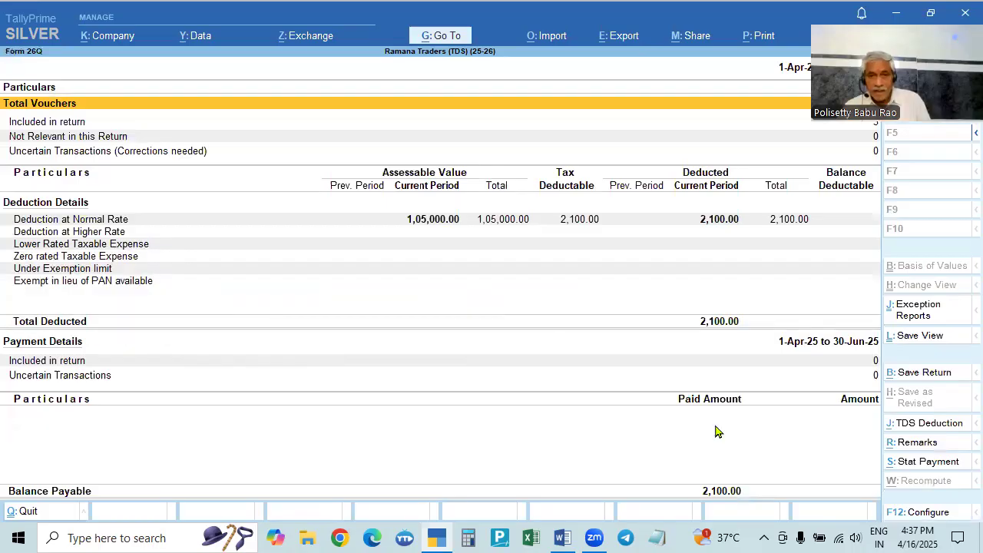
- Create a new payment voucher and set its date to 7 July
{"action": "left_click", "coordinate": [444, 37]}
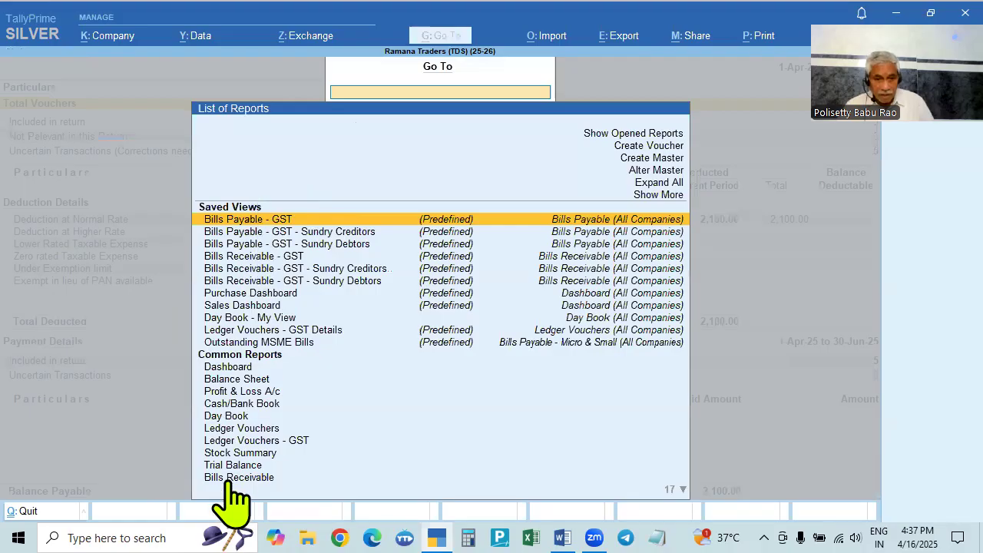
{"action": "left_click", "coordinate": [641, 148]}
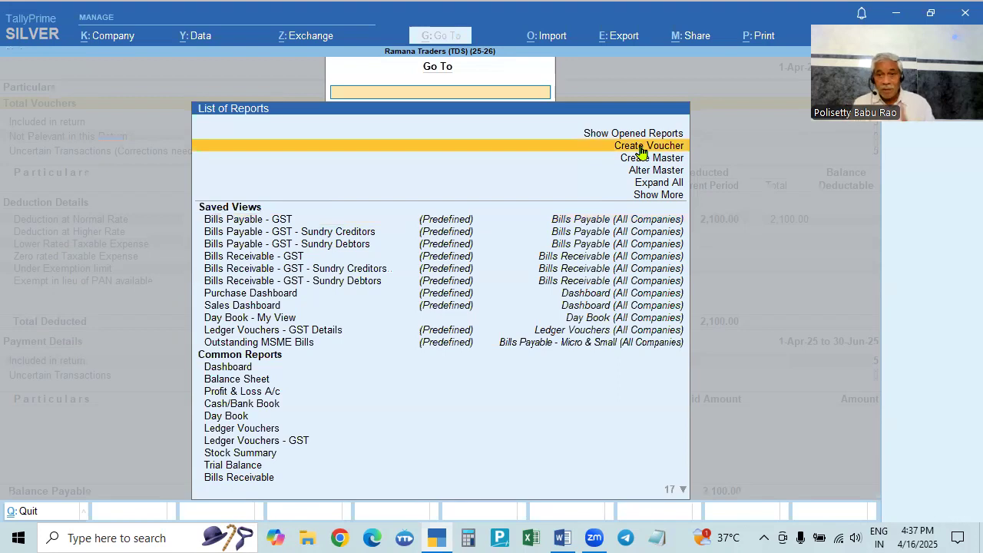
{"action": "left_click", "coordinate": [641, 149]}
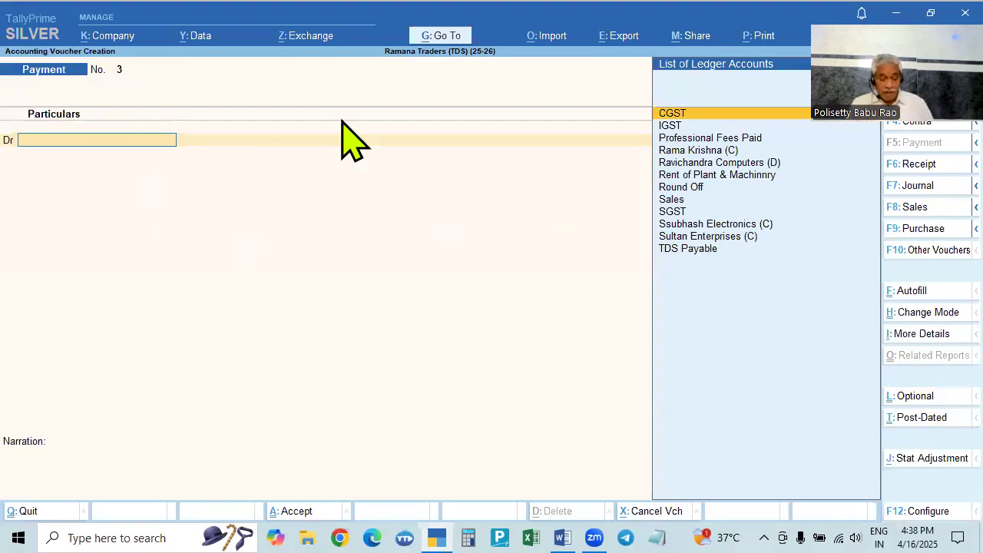
{"action": "key", "text": "F2"}
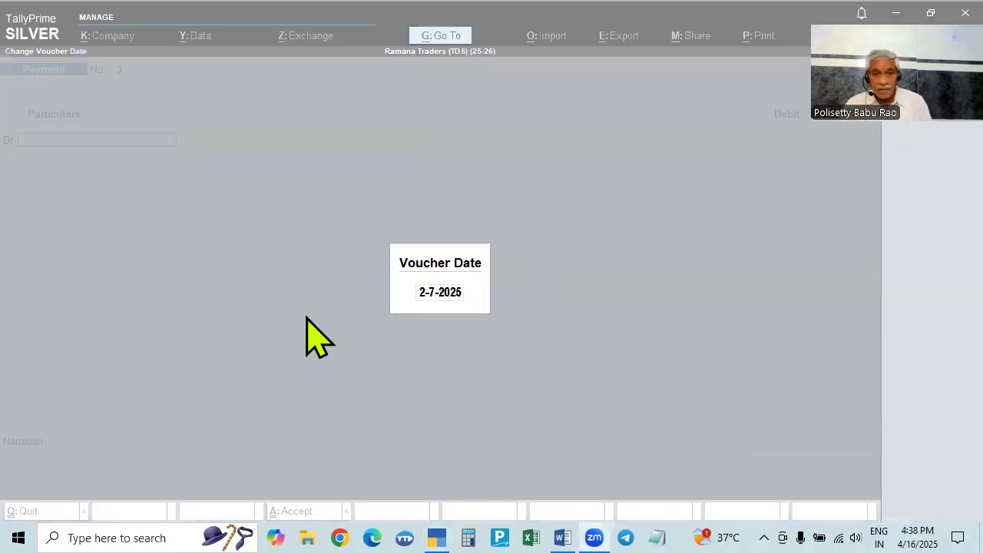
{"action": "left_click", "coordinate": [425, 292]}
{"action": "type", "text": "7.7"}
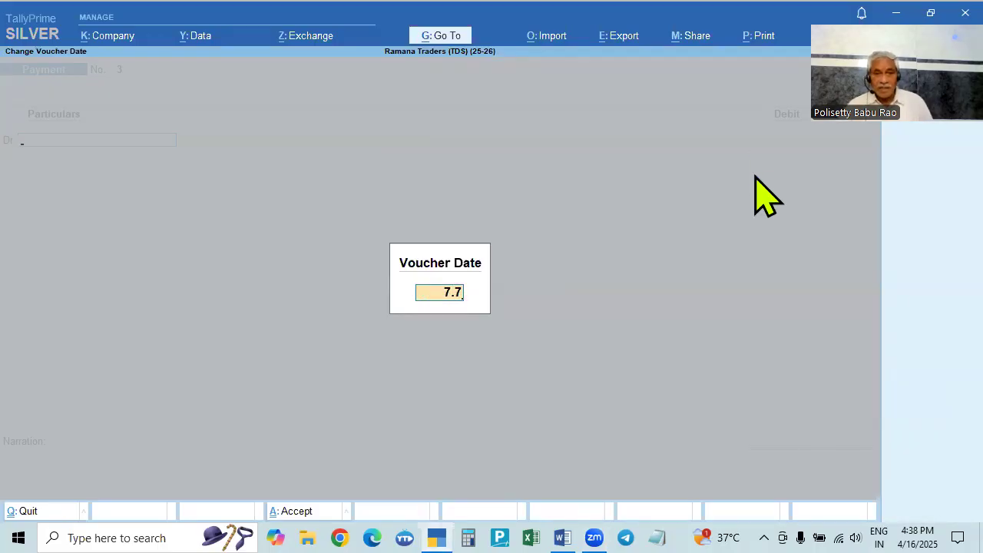
{"action": "key", "text": "Return"}
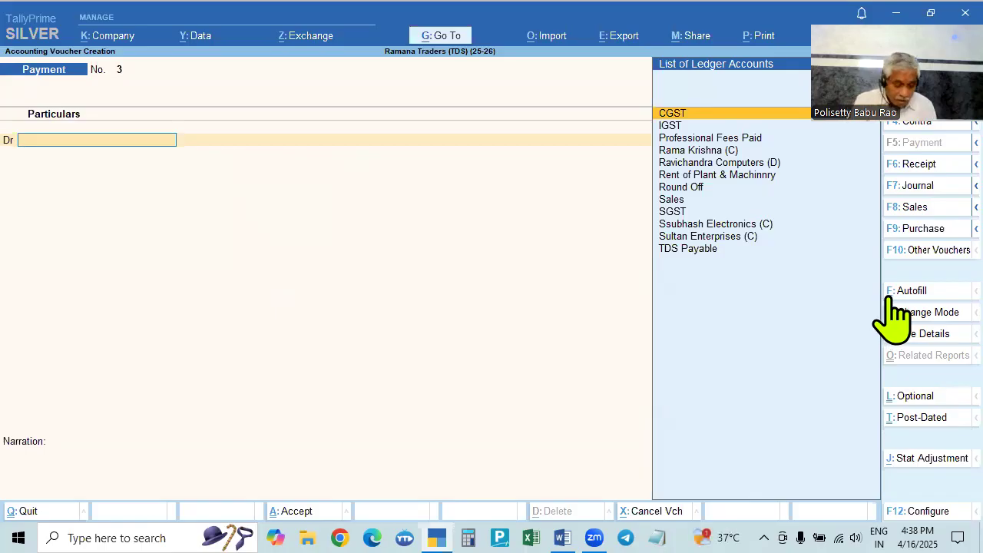
- Autofill the payment voucher as a Stat Payment with the tax type TDS
{"action": "key", "text": "ctrl"}
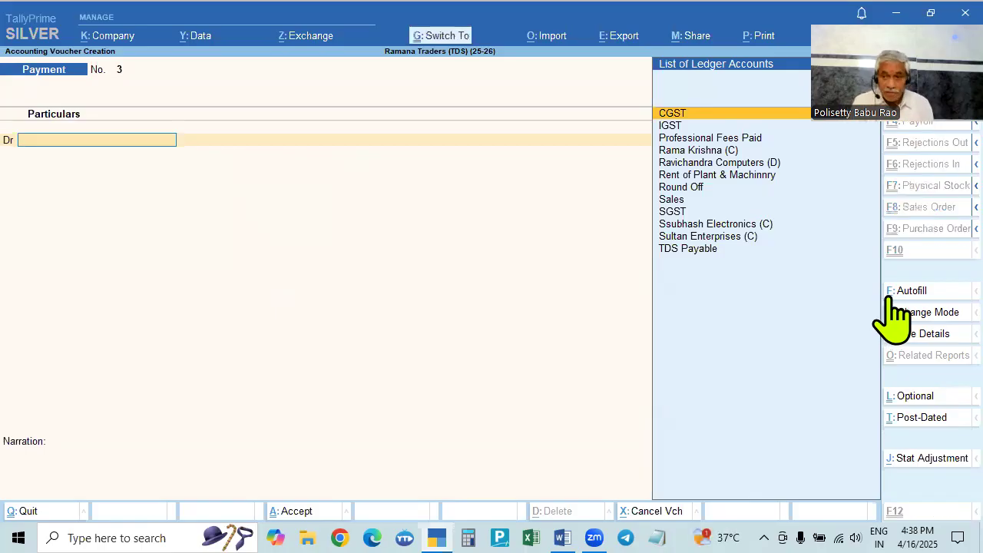
{"action": "left_click", "coordinate": [933, 293]}
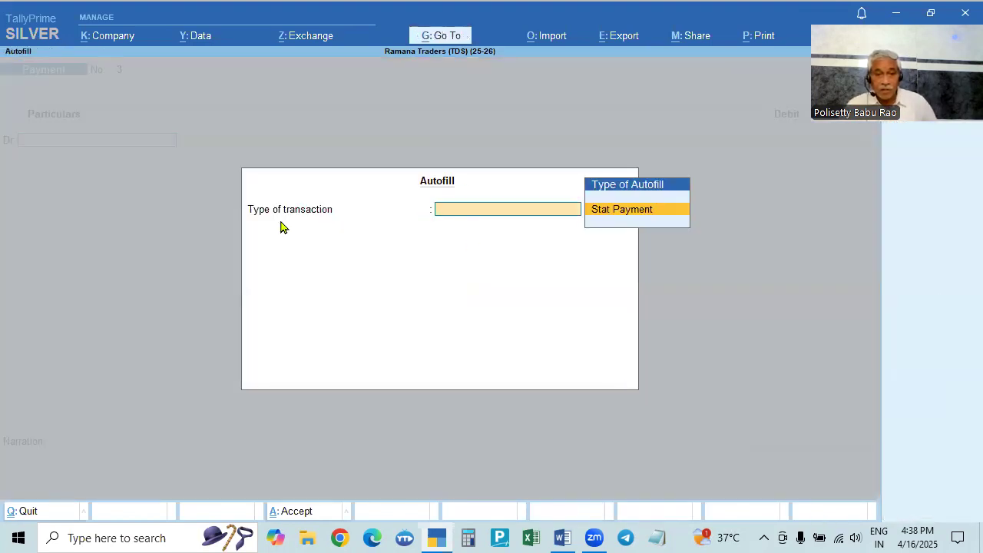
{"action": "left_click", "coordinate": [619, 215]}
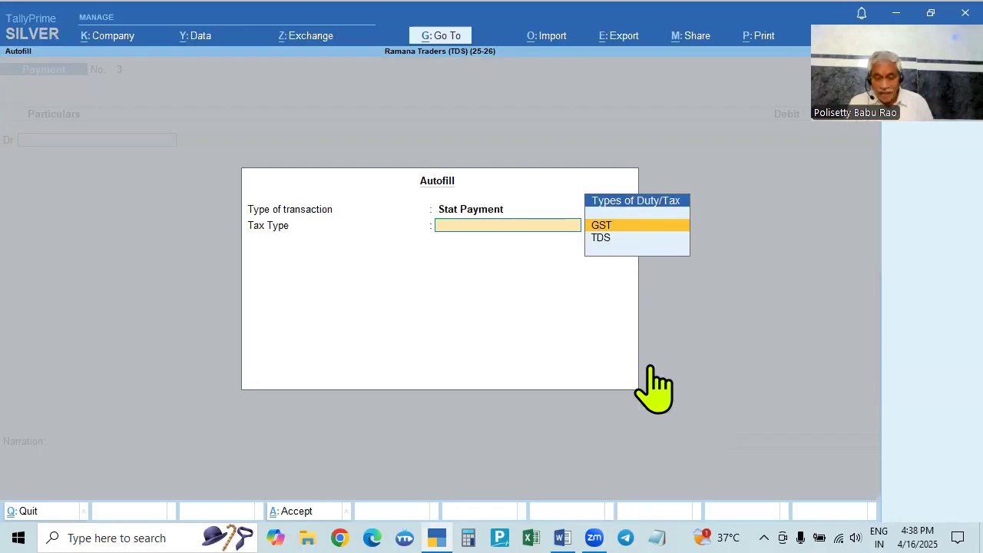
{"action": "key", "text": "Down"}
{"action": "key", "text": "Return"}
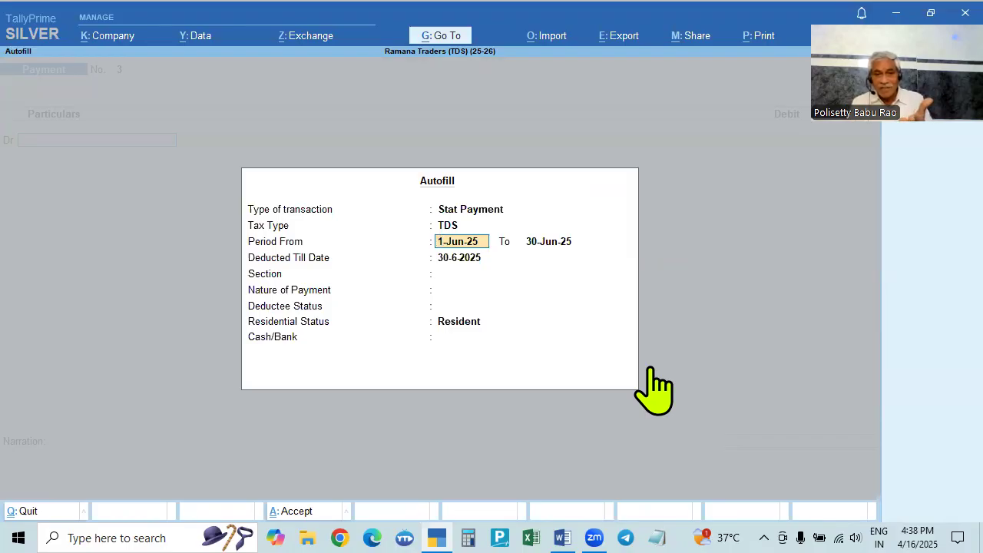
- Keep the period 1-Jun-25 to 30-Jun-25 and deducted till date 30-6-2025, and select Section 194I(A)
{"action": "key", "text": "Return"}
{"action": "key", "text": "Return"}
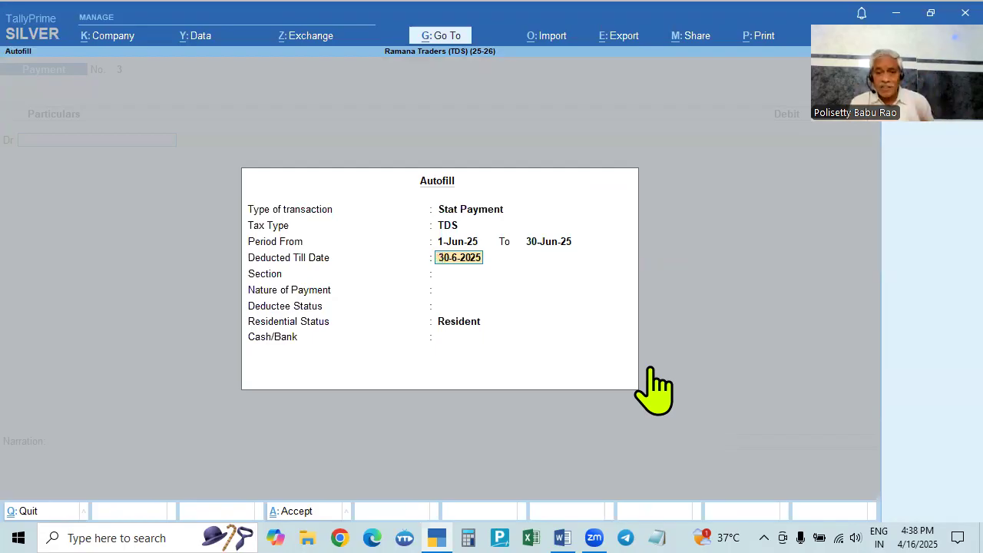
{"action": "key", "text": "Return"}
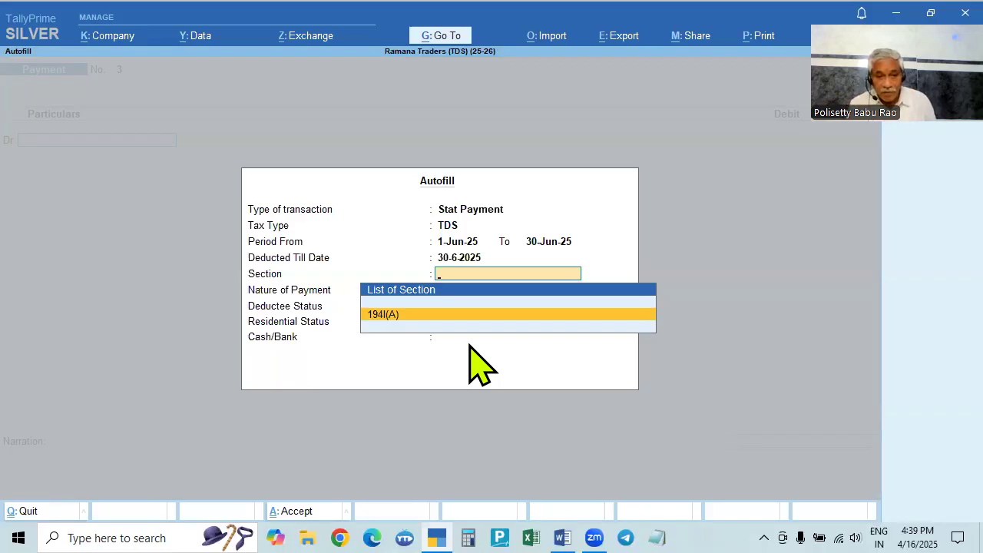
{"action": "key", "text": "Return"}
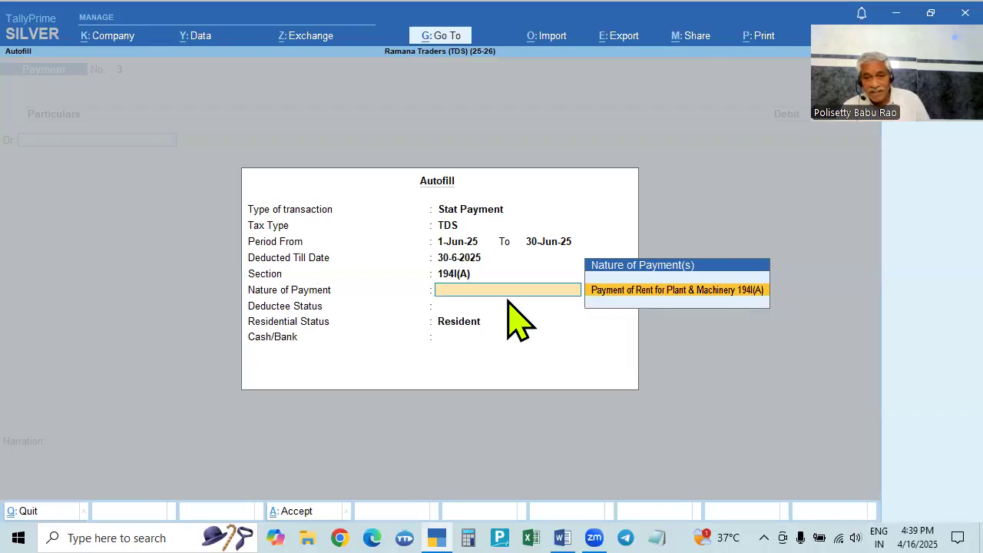
{"action": "key", "text": "BackSpace"}
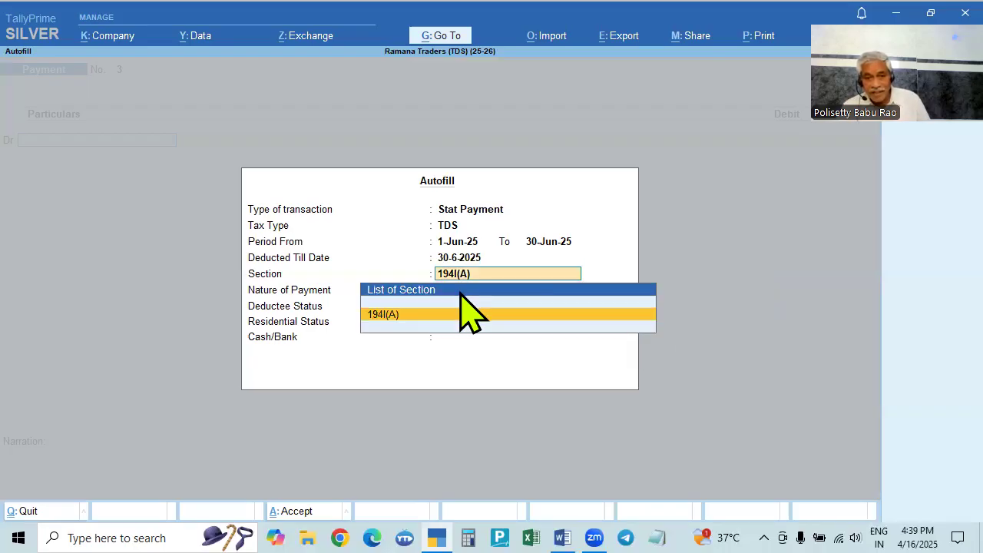
{"action": "key", "text": "Return"}
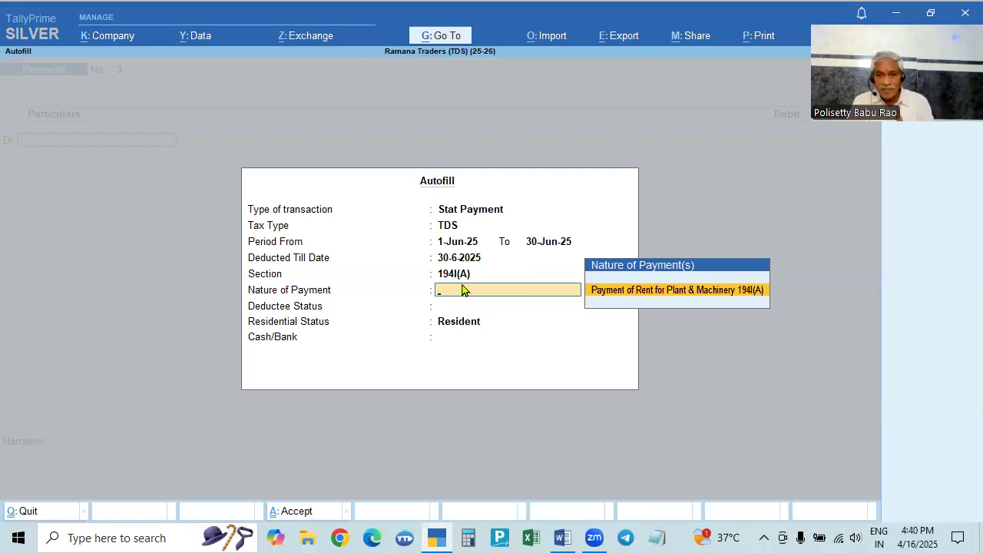
- Complete the autofill with nature of payment Rent for Plant & Machinery 194I(A), deductee status Non Company and State Bank of India as bank
{"action": "key", "text": "Return"}
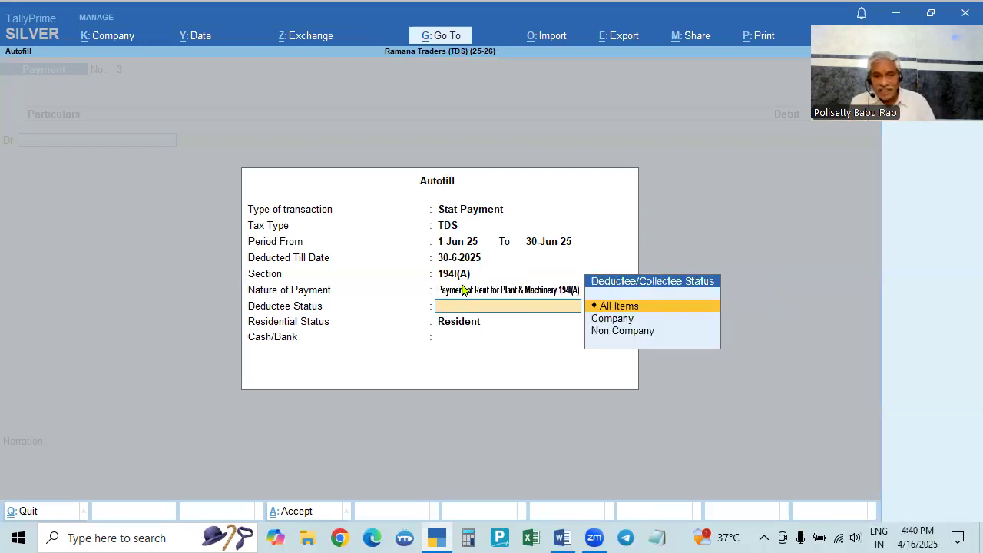
{"action": "left_click", "coordinate": [623, 332]}
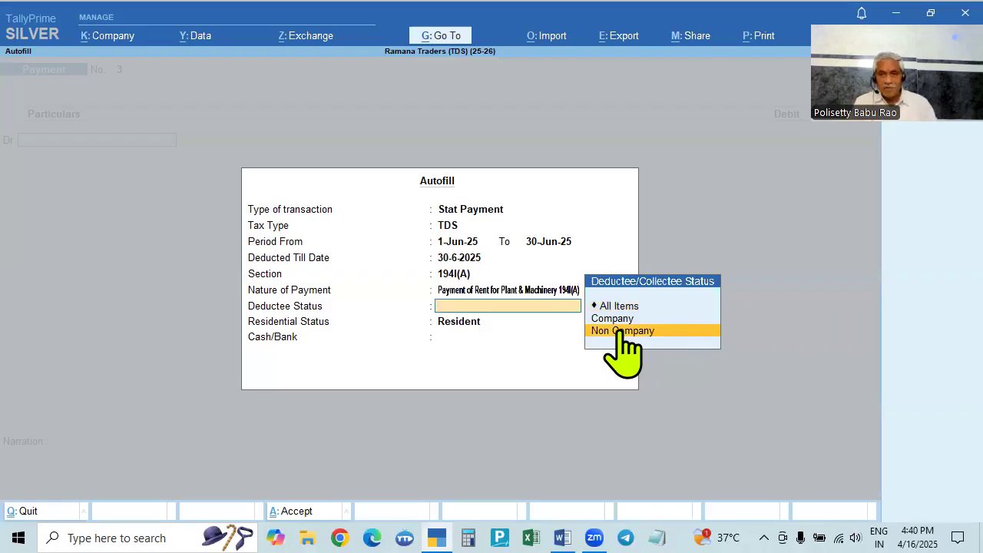
{"action": "left_click", "coordinate": [622, 332]}
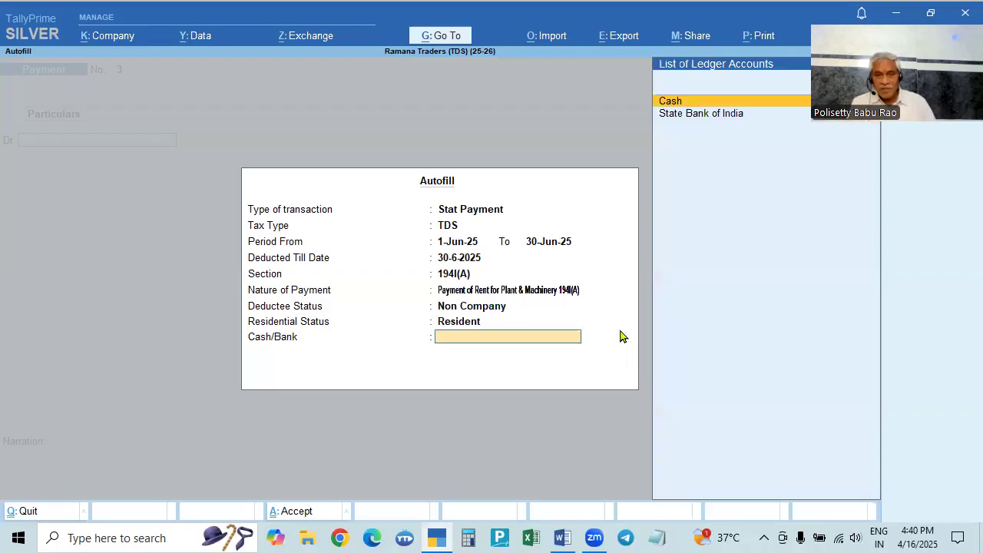
{"action": "left_click", "coordinate": [470, 310]}
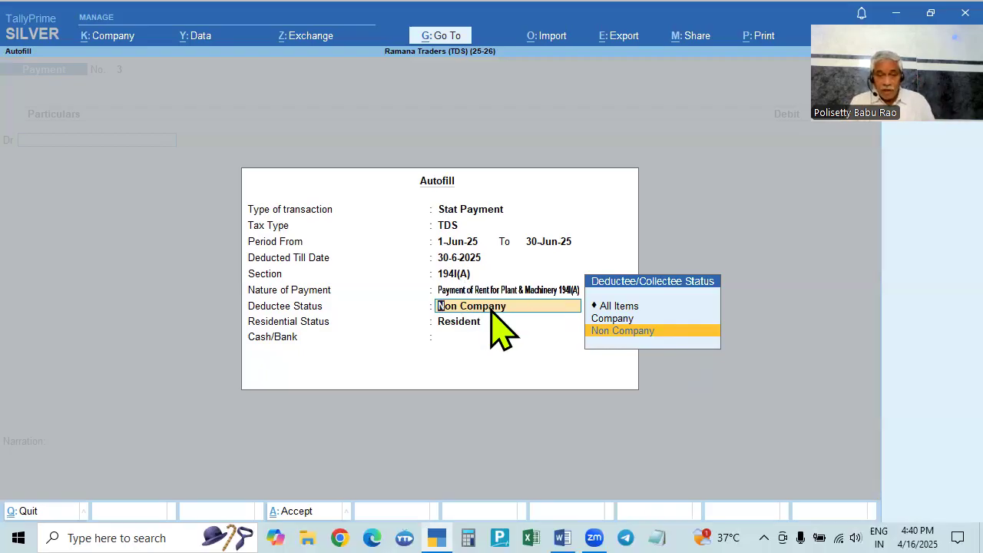
{"action": "key", "text": "Return"}
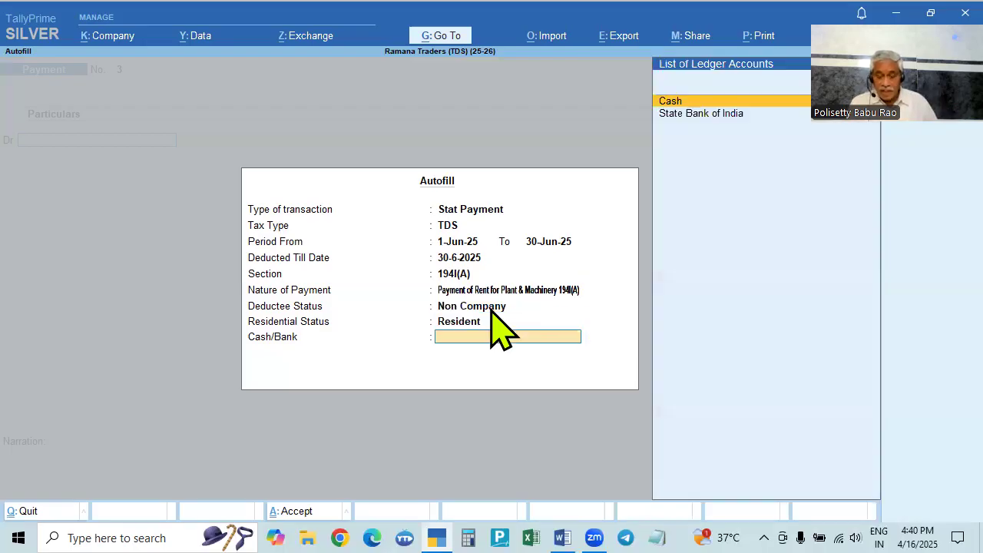
{"action": "key", "text": "Down"}
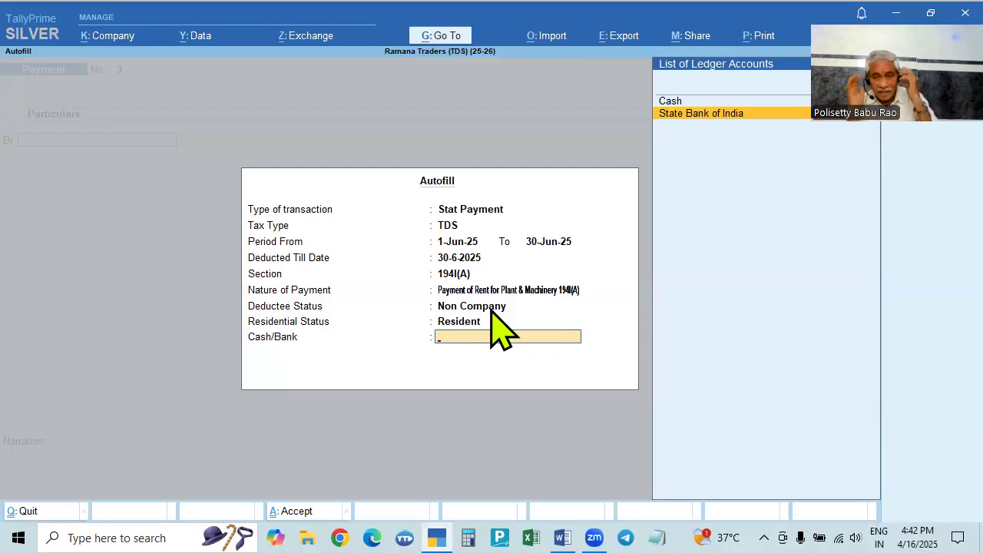
{"action": "key", "text": "Return"}
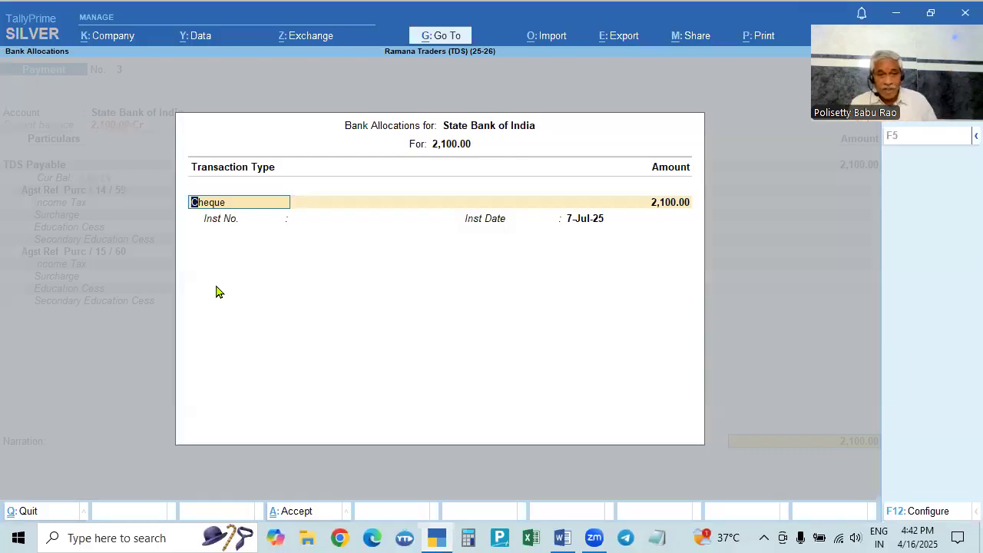
- Allocate the bank payment as a cheque with instrument number 123456 and save the payment voucher without a narration
{"action": "key", "text": "Return"}
{"action": "key", "text": "Return"}
{"action": "type", "text": "123456"}
{"action": "key", "text": "Return"}
{"action": "key", "text": "Return"}
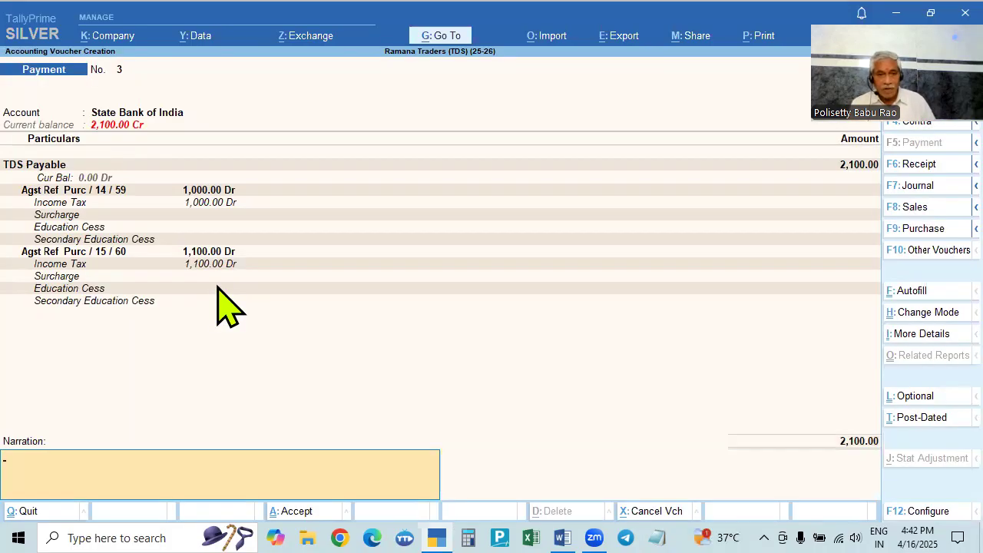
{"action": "key", "text": "Return"}
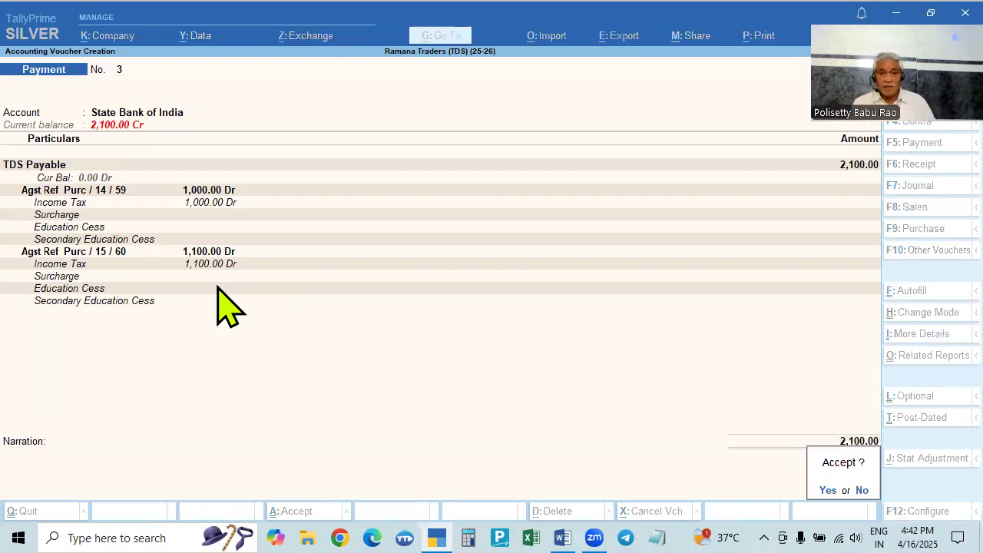
{"action": "key", "text": "Return"}
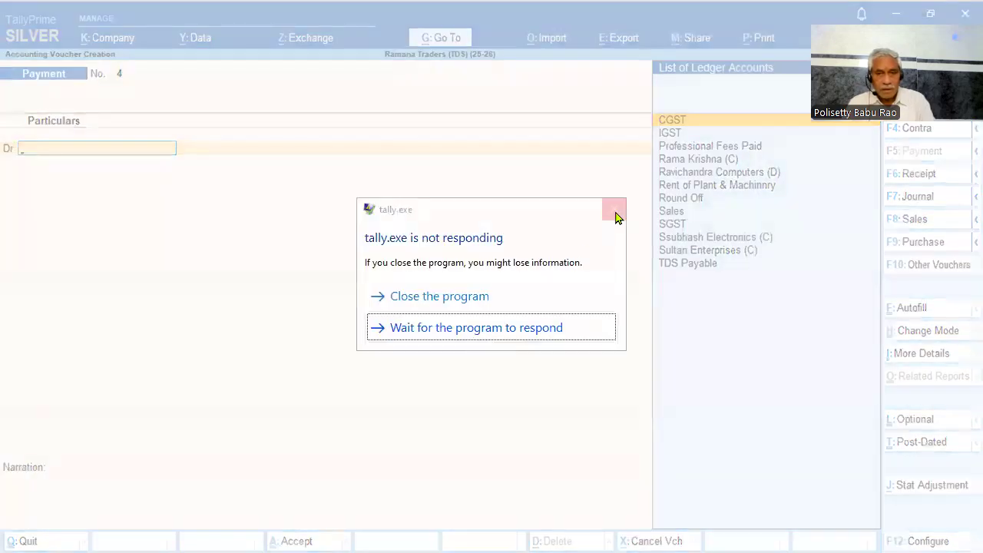
- Dismiss the not-responding dialog, abandon the blank payment voucher and leave Form 26Q for the TDS Reports
{"action": "left_click", "coordinate": [615, 212]}
{"action": "key", "text": "Escape"}
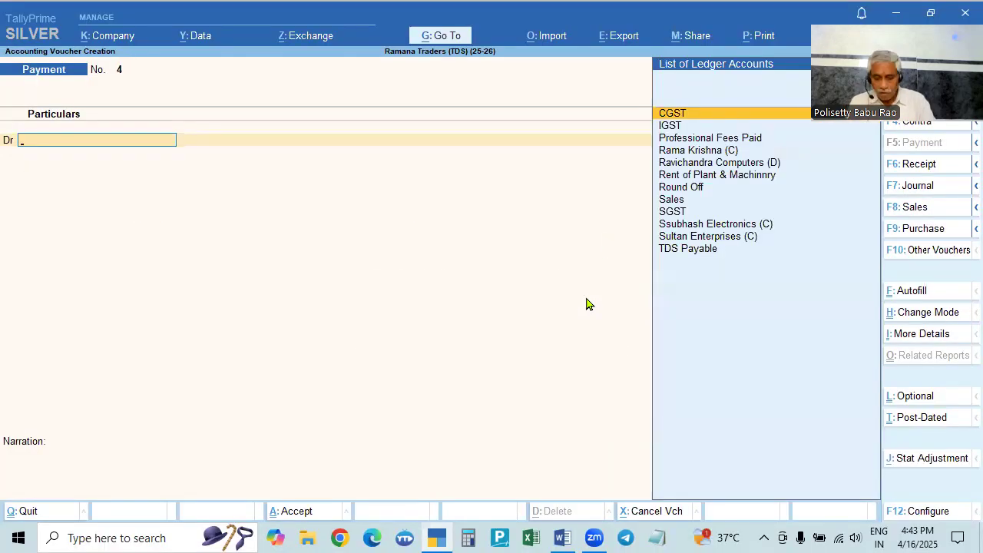
{"action": "key", "text": "Escape"}
{"action": "key", "text": "y"}
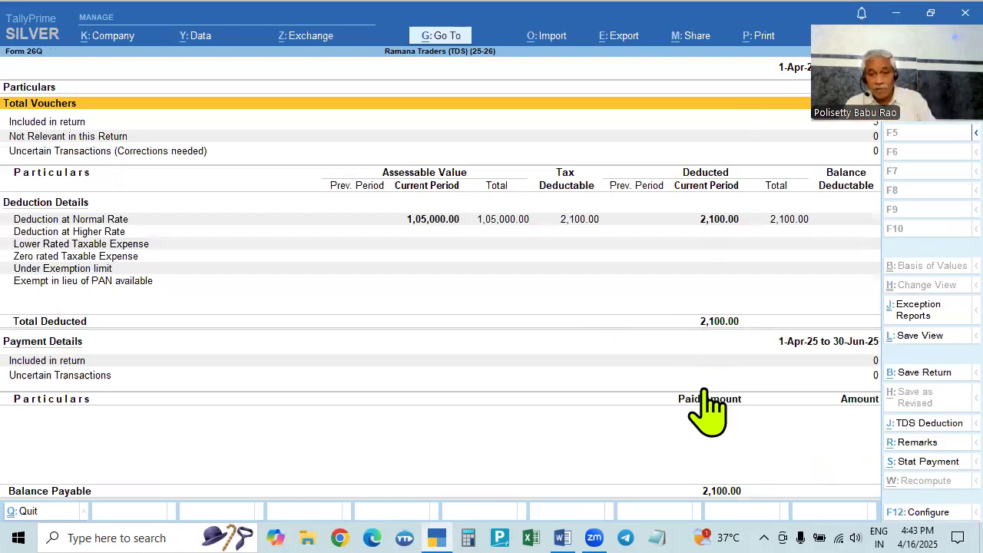
{"action": "key", "text": "Escape"}
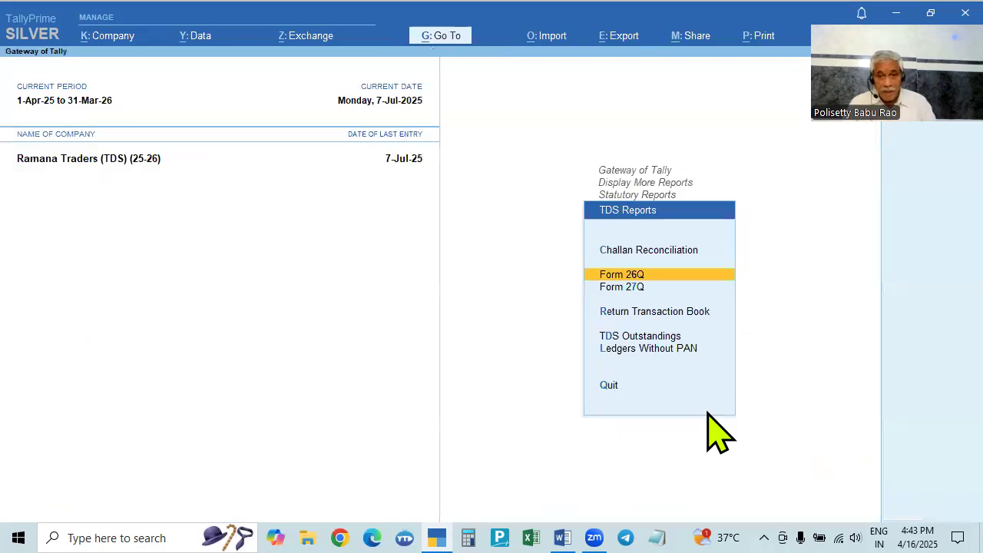
- Check the TDS Outstandings report and view the TDS payment in Challan Reconciliation
{"action": "left_click", "coordinate": [637, 336]}
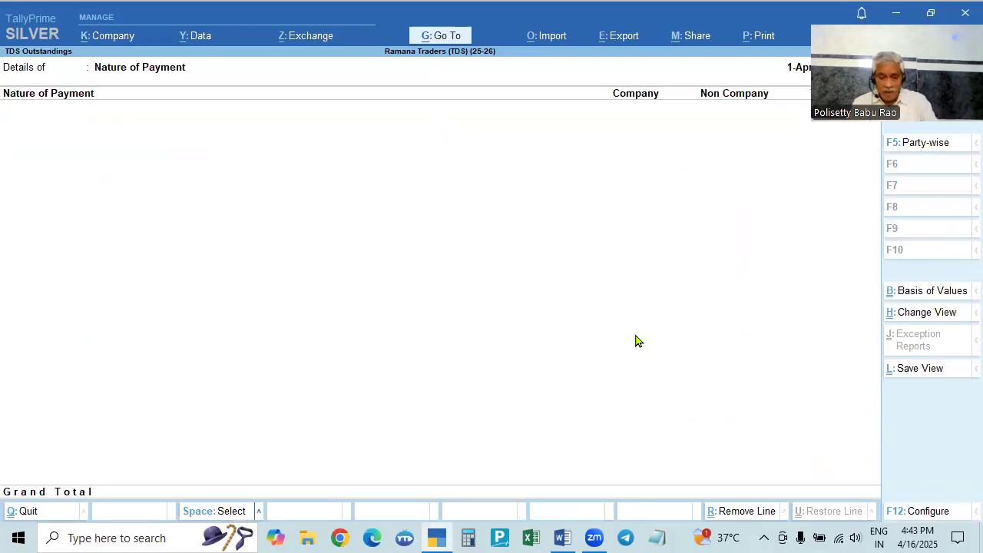
{"action": "key", "text": "Escape"}
{"action": "key", "text": "Up"}
{"action": "key", "text": "Up"}
{"action": "key", "text": "Up"}
{"action": "key", "text": "Up"}
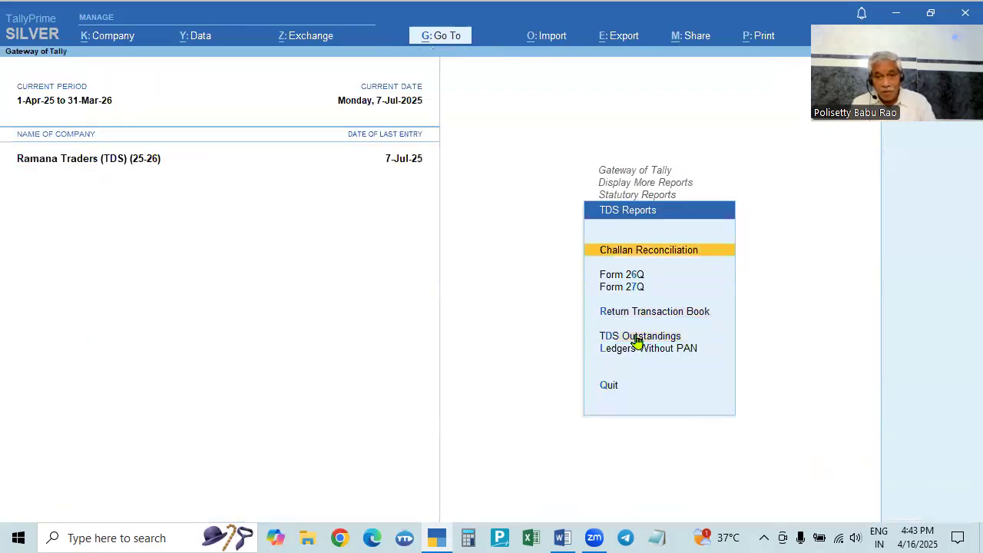
{"action": "key", "text": "Return"}
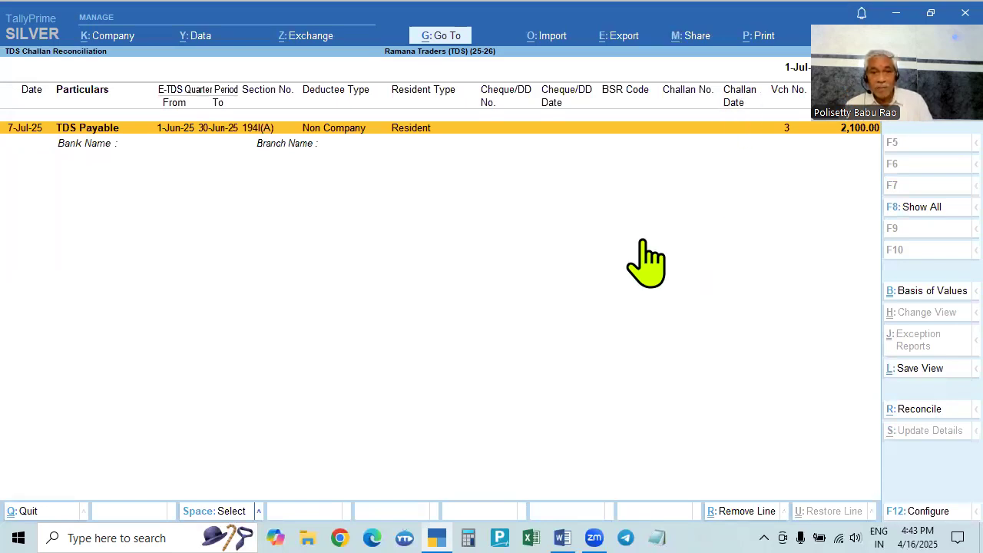
- Open the 7-Jul-25 TDS Payable payment voucher from the Day Book
{"action": "left_click", "coordinate": [439, 36]}
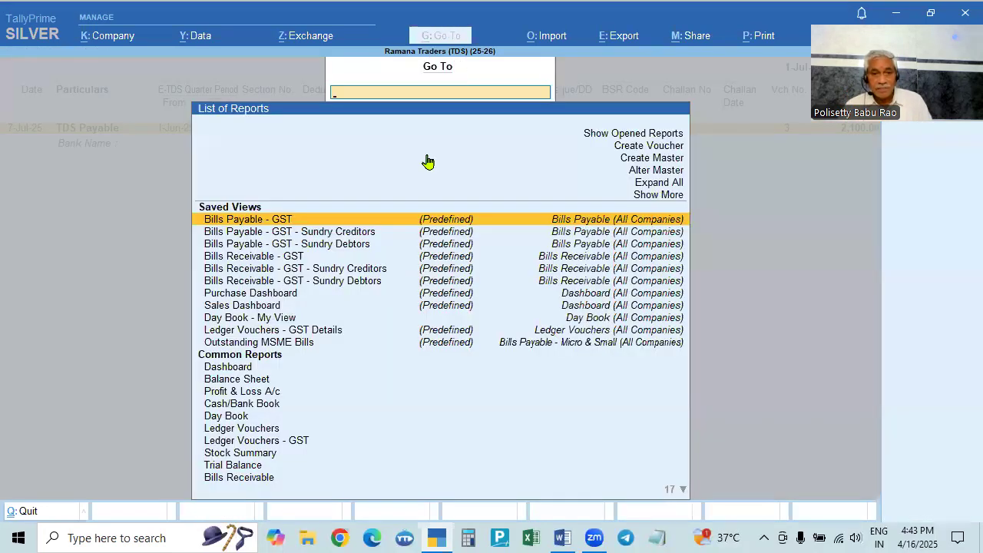
{"action": "left_click", "coordinate": [226, 421]}
{"action": "left_click", "coordinate": [227, 419]}
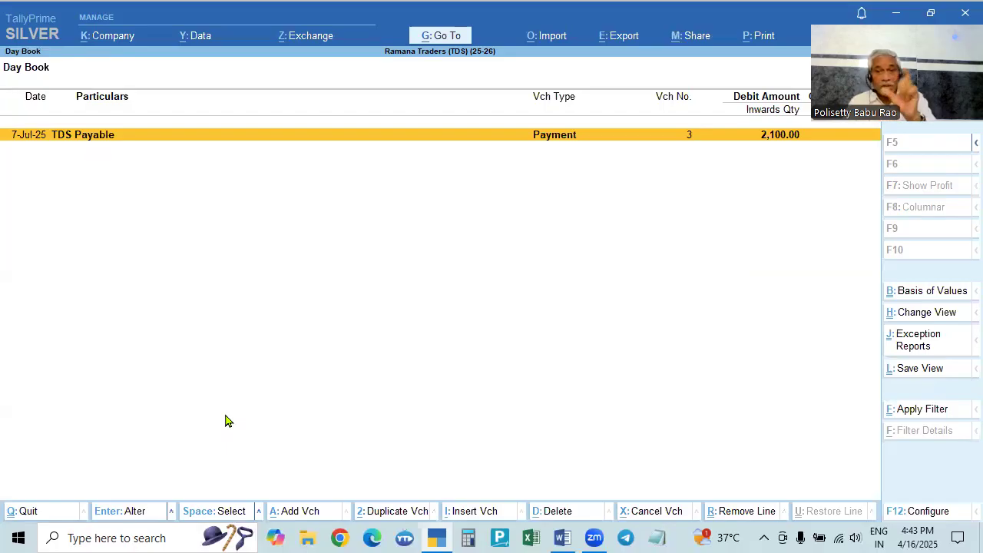
{"action": "key", "text": "Return"}
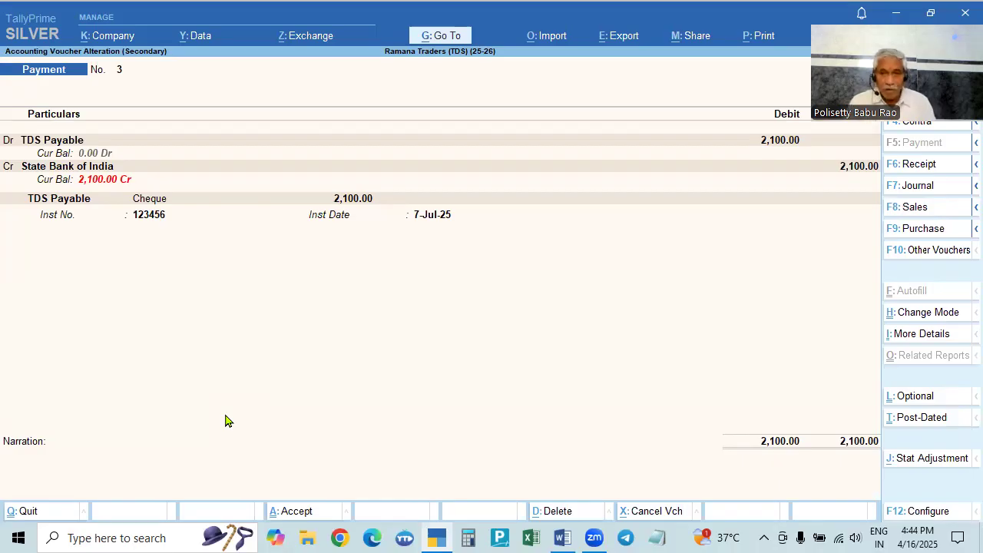
{"action": "left_click", "coordinate": [756, 38]}
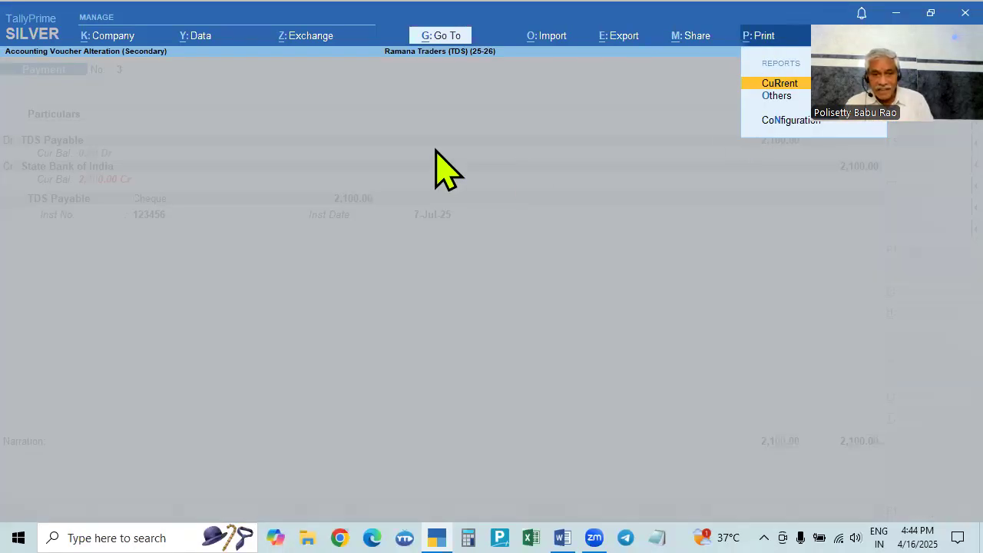
{"action": "left_click", "coordinate": [781, 86]}
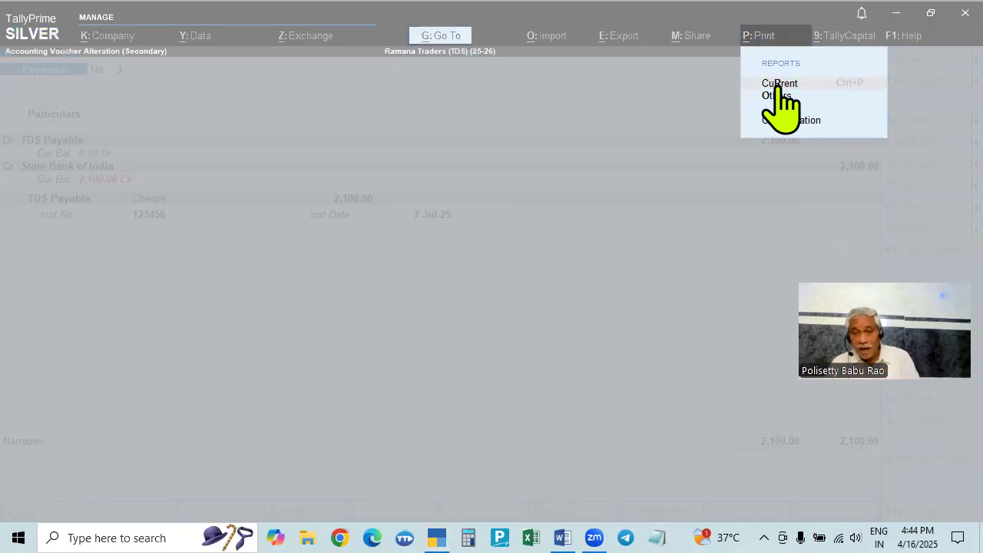
{"action": "left_click", "coordinate": [838, 113]}
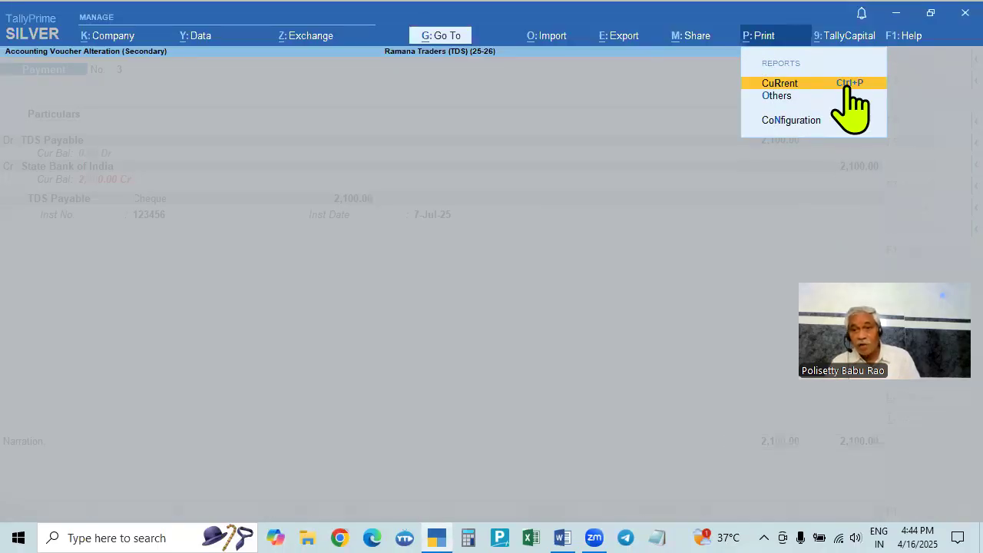
{"action": "left_click_drag", "start_coordinate": [899, 342], "coordinate": [911, 97]}
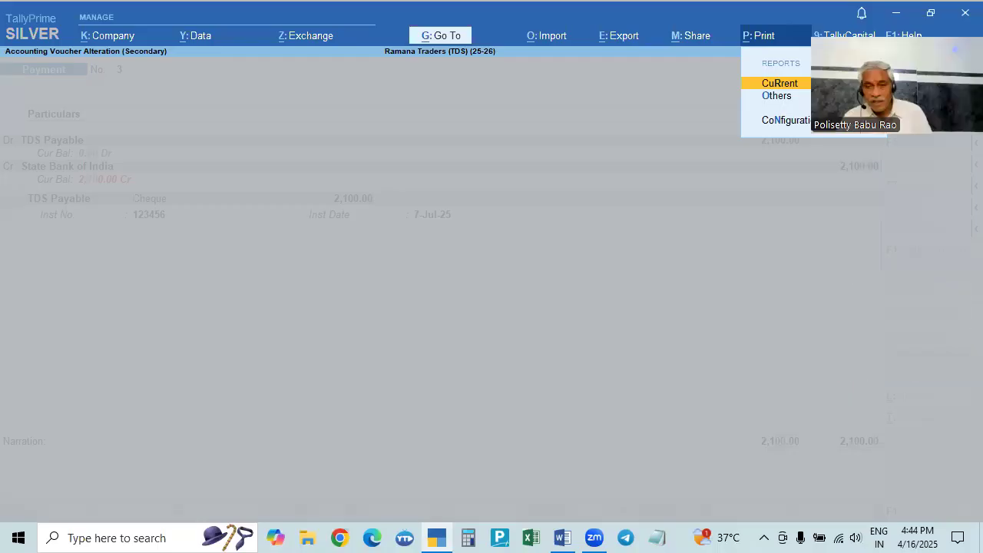
{"action": "left_click", "coordinate": [846, 298]}
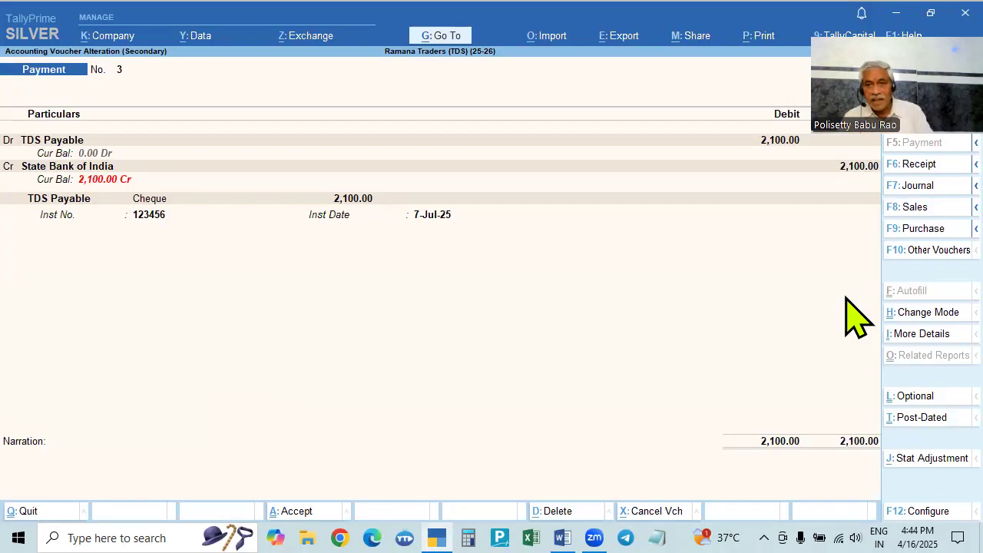
- Preview the payment voucher's printout as a TDS challan
{"action": "key", "text": "ctrl"}
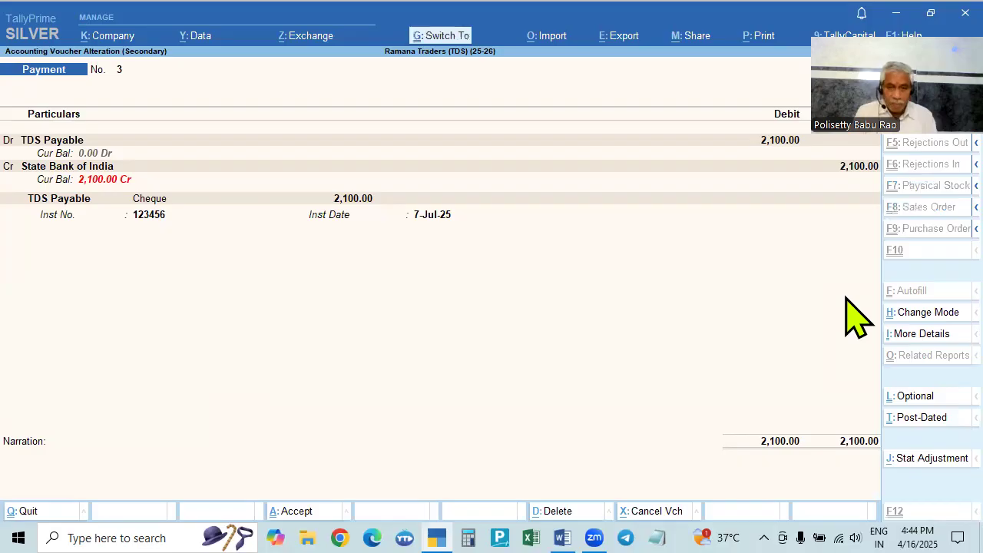
{"action": "key", "text": "ctrl+p"}
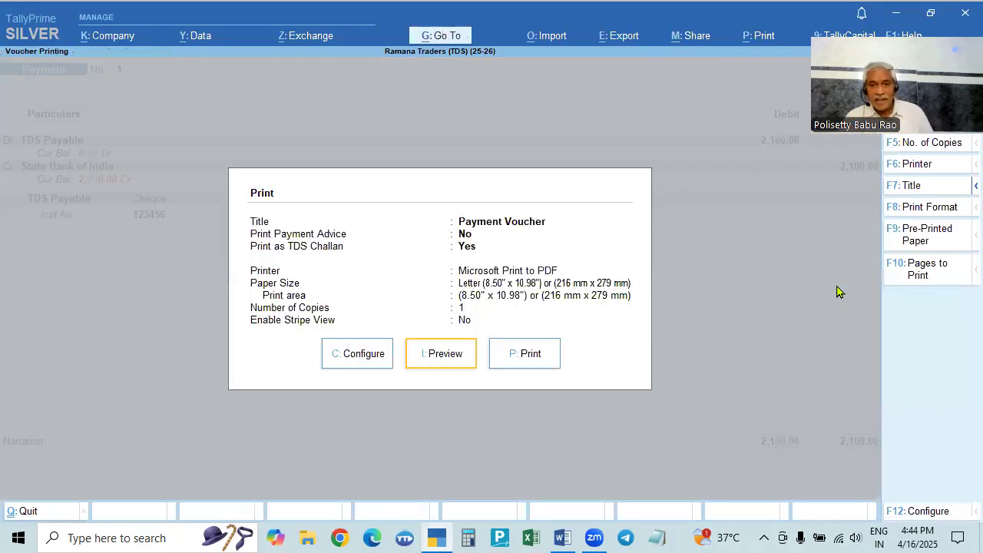
{"action": "key", "text": "Return"}
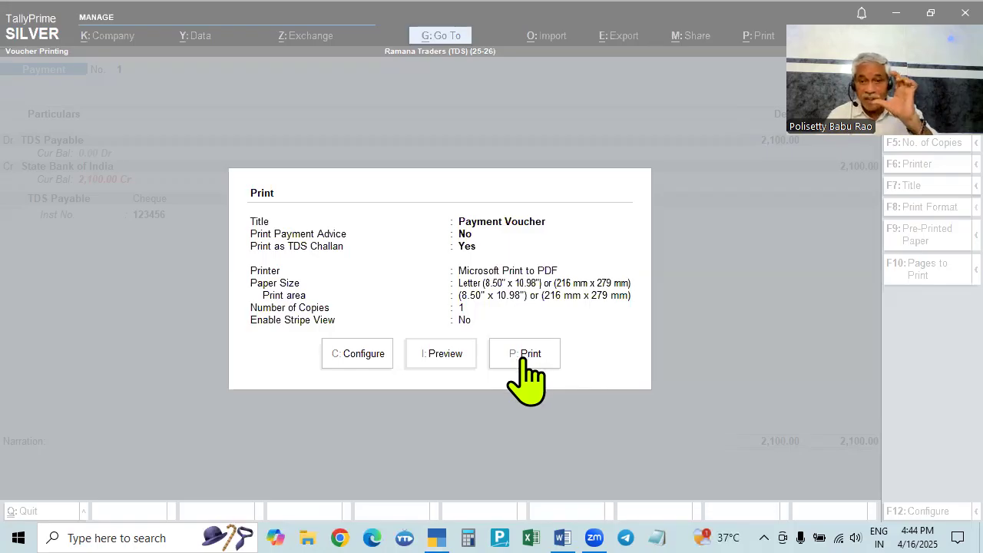
{"action": "left_click", "coordinate": [444, 355]}
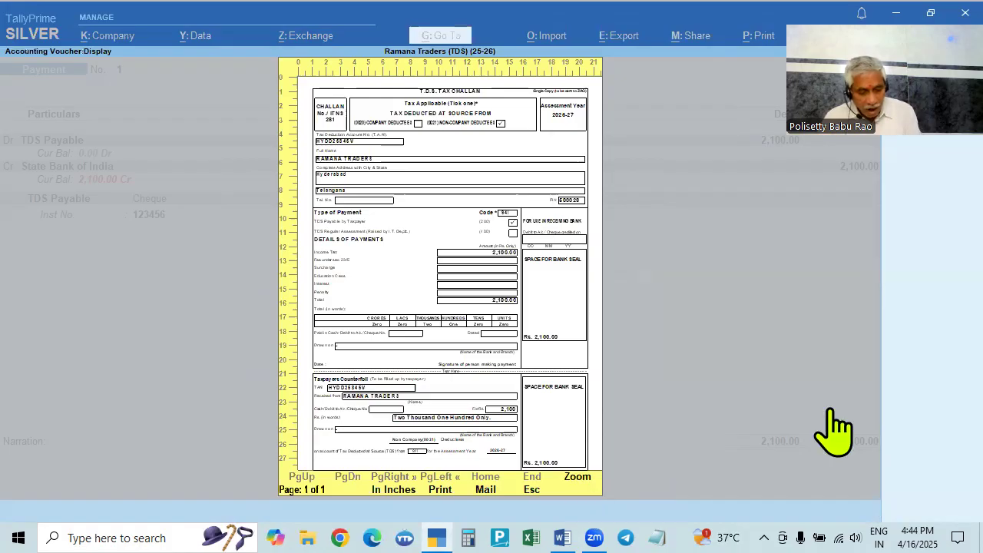
- Examine the T.D.S. Tax Challan preview at enlarged size, from the deductor details to the type and details of payments
{"action": "key", "text": "Return"}
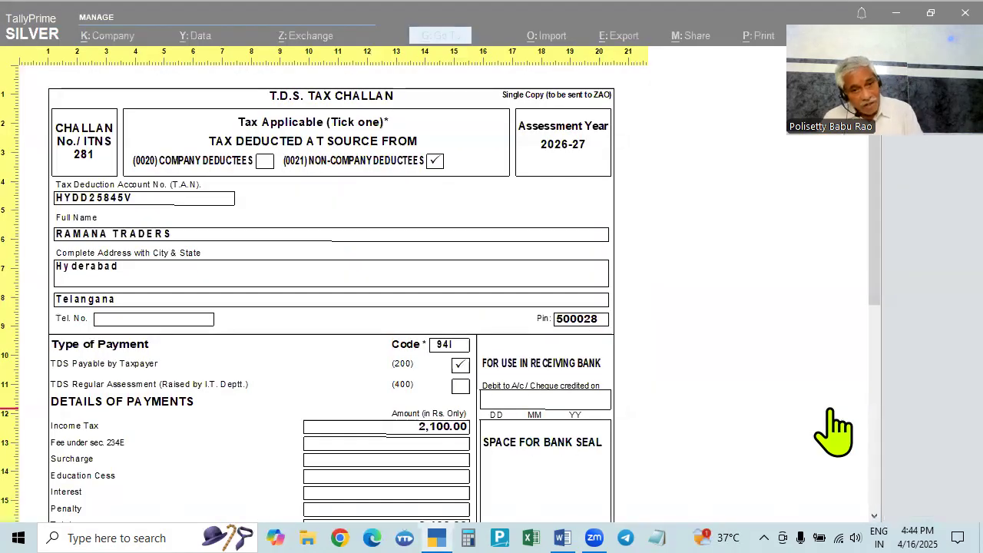
{"action": "key", "text": "Return"}
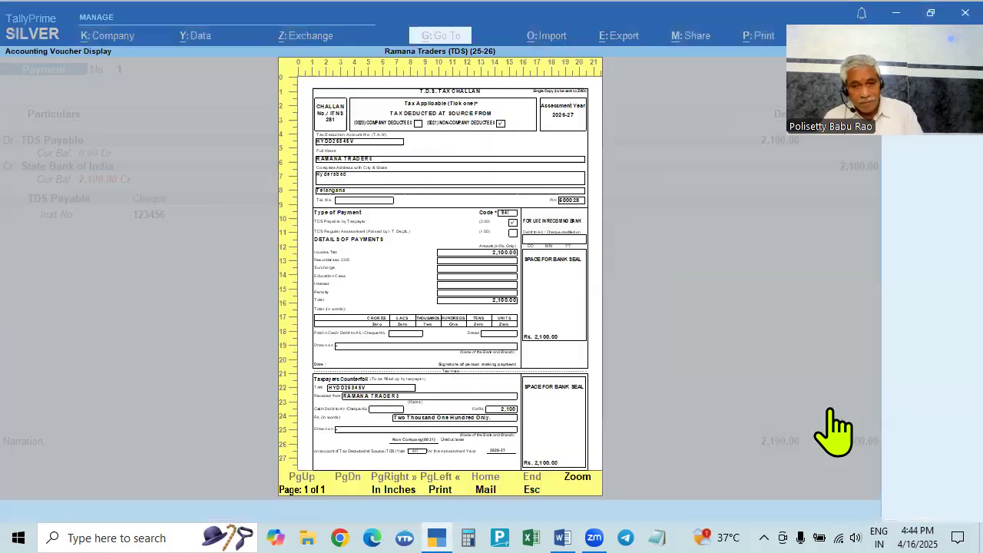
{"action": "left_click", "coordinate": [578, 487]}
{"action": "key", "text": "Escape"}
{"action": "left_click", "coordinate": [578, 487]}
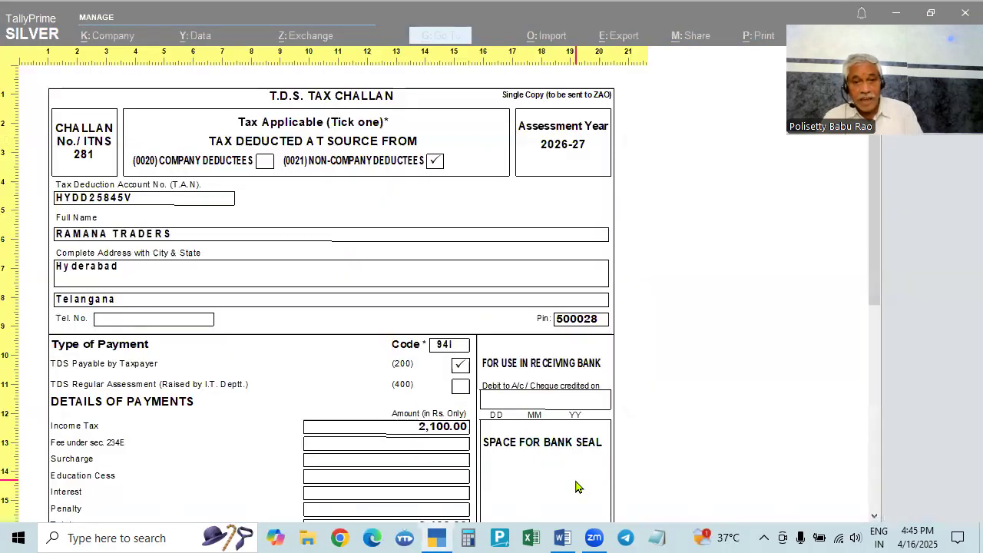
{"action": "left_click", "coordinate": [578, 487]}
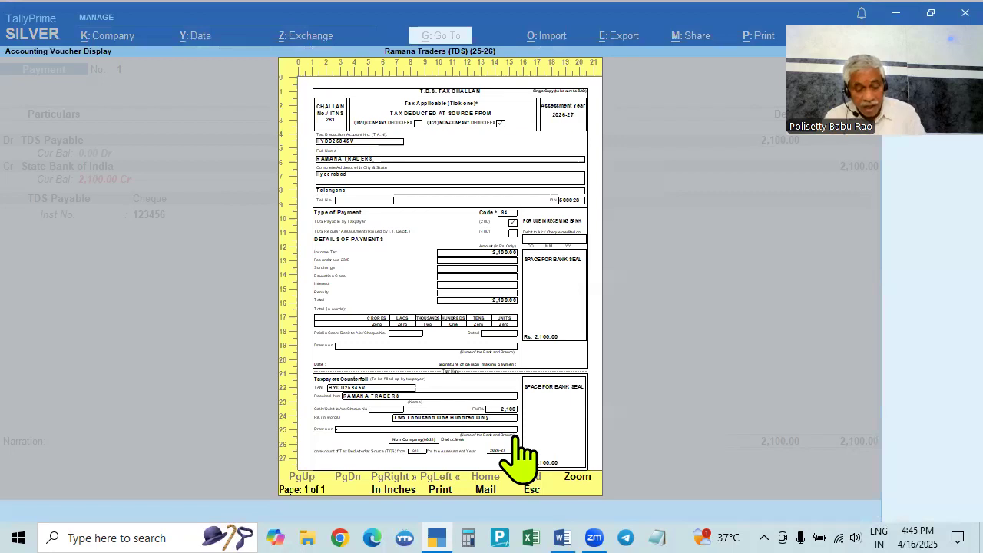
{"action": "key", "text": "alt+z"}
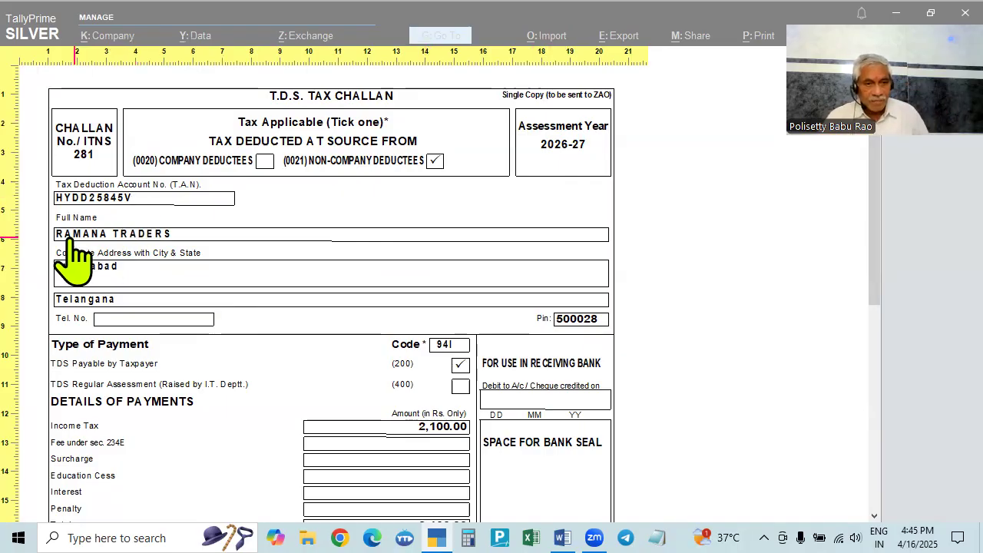
{"action": "scroll", "coordinate": [314, 318], "scroll_direction": "down", "scroll_amount": 1}
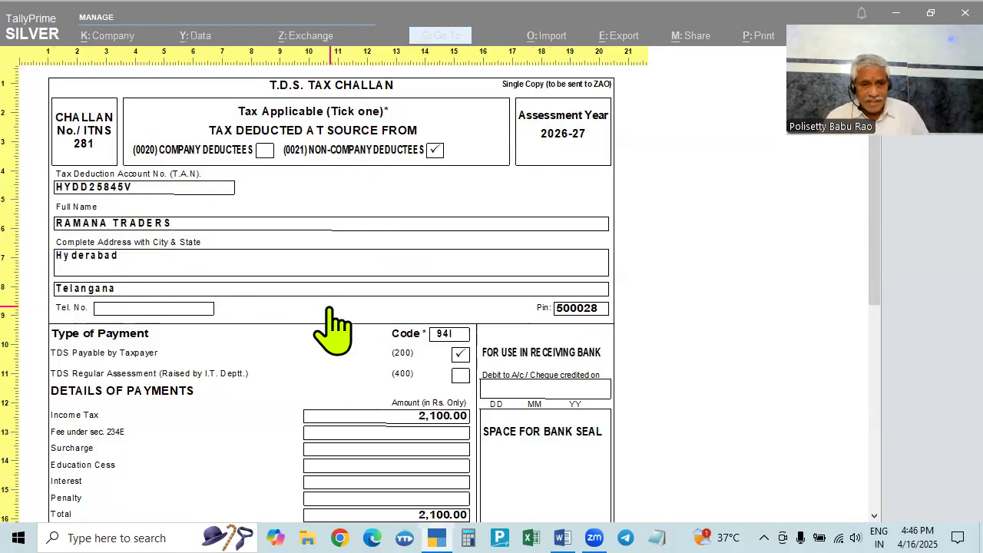
{"action": "scroll", "coordinate": [417, 325], "scroll_direction": "down", "scroll_amount": 1}
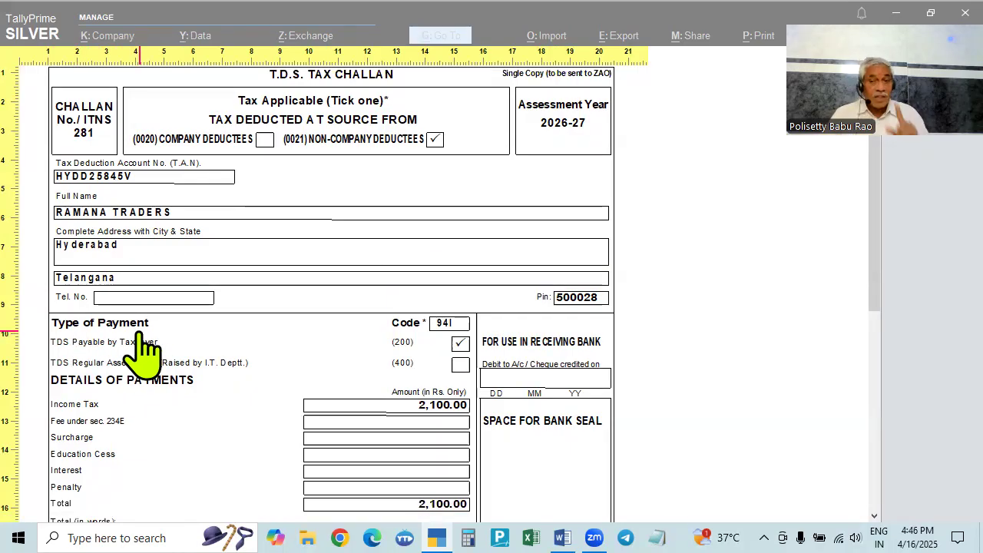
- Examine the rest of the enlarged TDS challan, from the payment type and amounts to the Taxpayers Counterfoil, and close the preview
{"action": "left_click", "coordinate": [459, 342]}
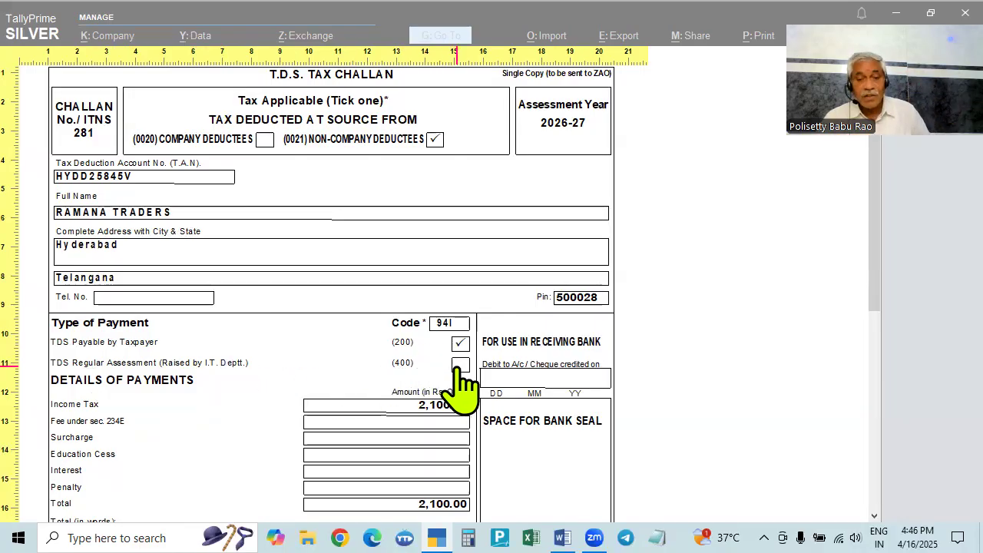
{"action": "scroll", "coordinate": [264, 410], "scroll_direction": "down", "scroll_amount": 3}
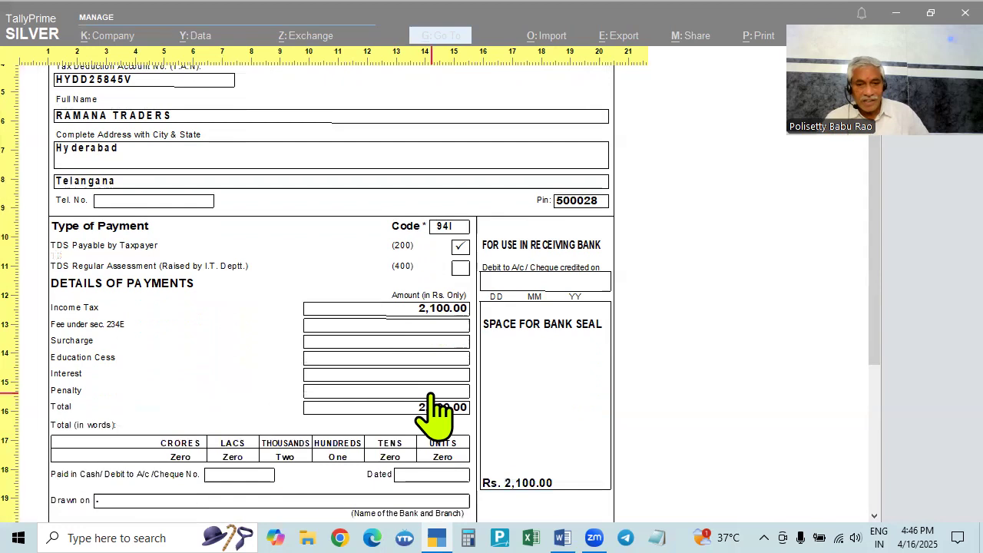
{"action": "scroll", "coordinate": [435, 416], "scroll_direction": "down", "scroll_amount": 1}
{"action": "scroll", "coordinate": [440, 426], "scroll_direction": "down", "scroll_amount": 1}
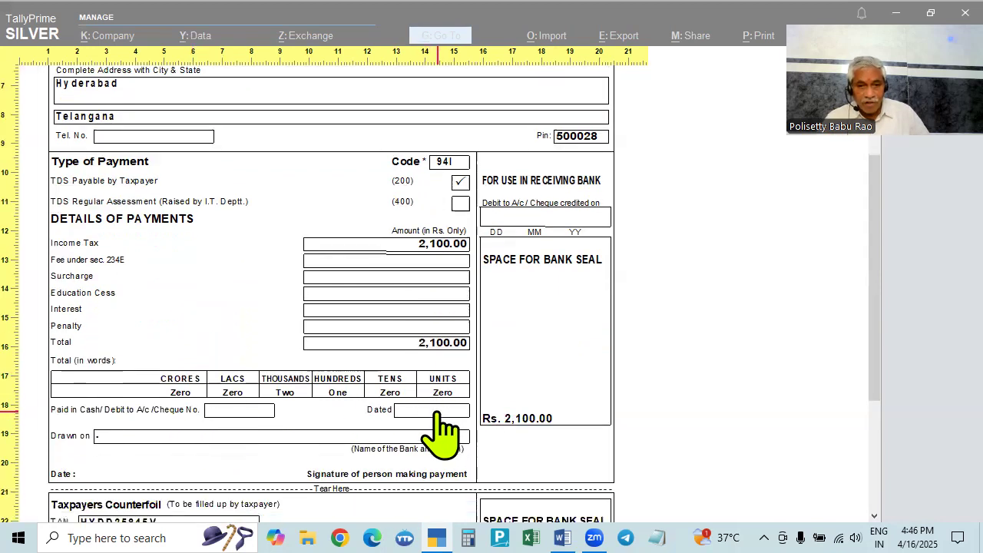
{"action": "scroll", "coordinate": [437, 416], "scroll_direction": "down", "scroll_amount": 1}
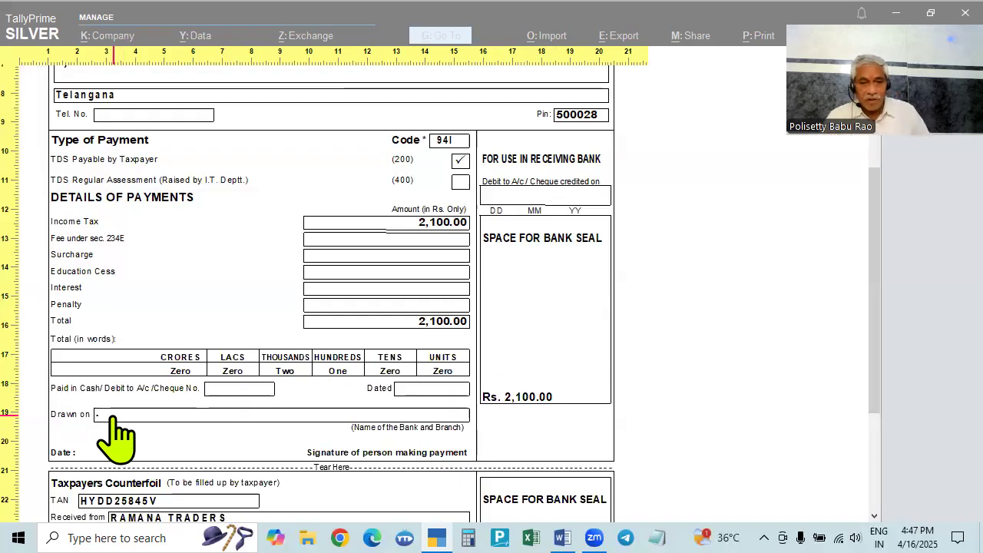
{"action": "scroll", "coordinate": [115, 434], "scroll_direction": "down", "scroll_amount": 1}
{"action": "scroll", "coordinate": [380, 323], "scroll_direction": "down", "scroll_amount": 4}
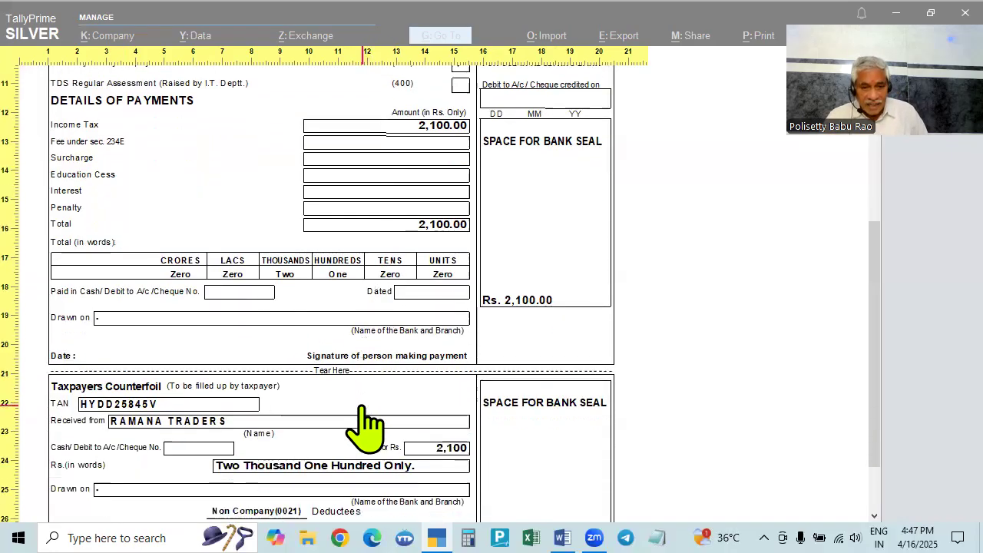
{"action": "scroll", "coordinate": [367, 427], "scroll_direction": "down", "scroll_amount": 2}
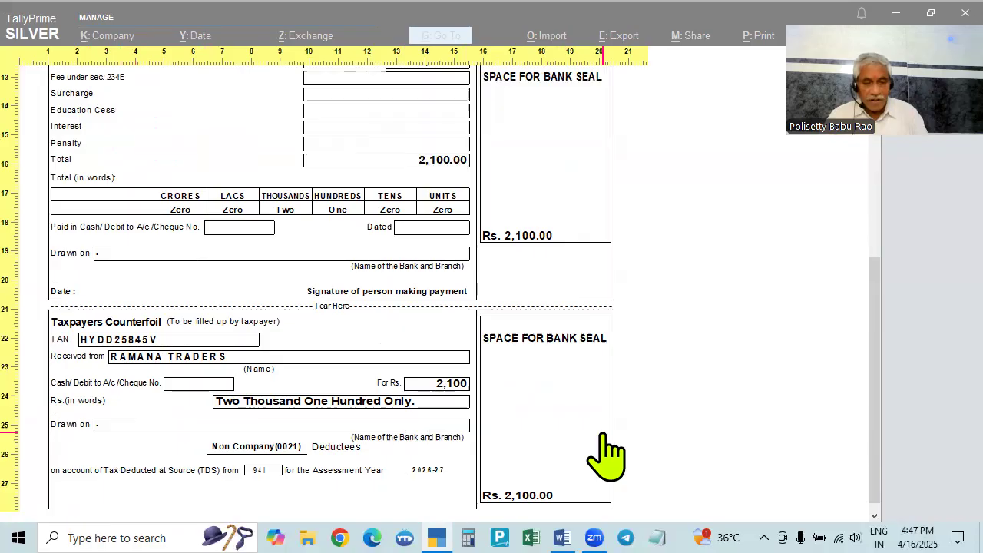
{"action": "key", "text": "Escape"}
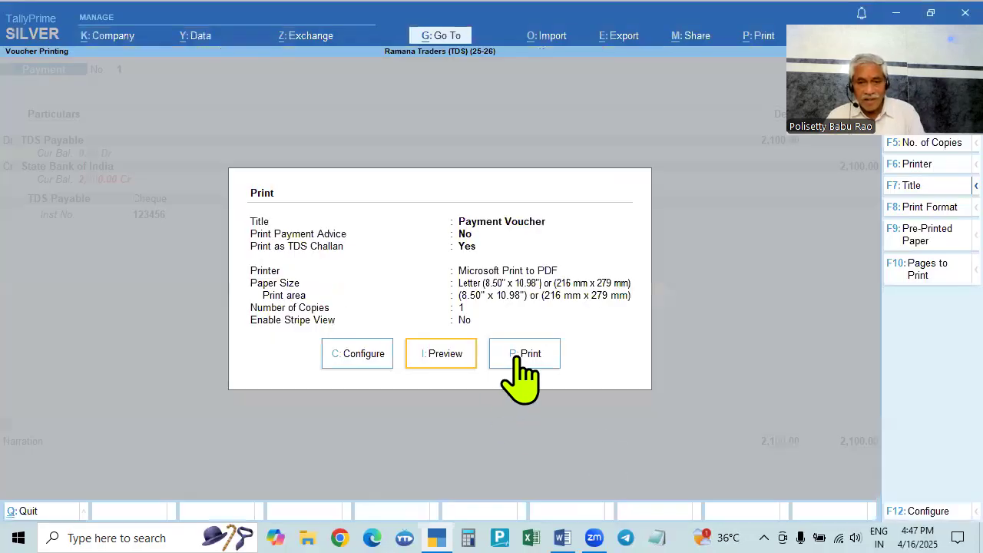
- Preview the challan again at enlarged size and recheck the payment details, bank seal space and counterfoil
{"action": "left_click", "coordinate": [448, 358]}
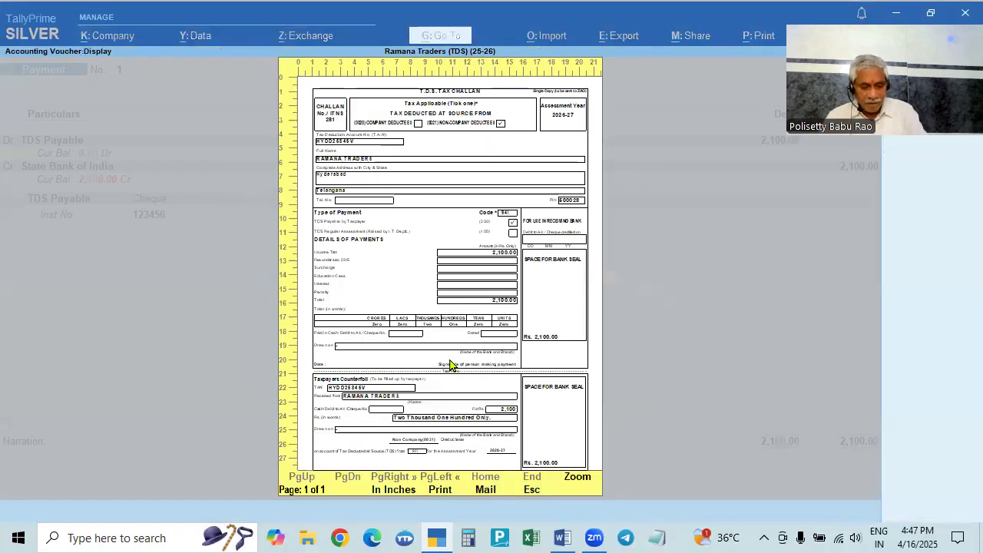
{"action": "left_click", "coordinate": [451, 365]}
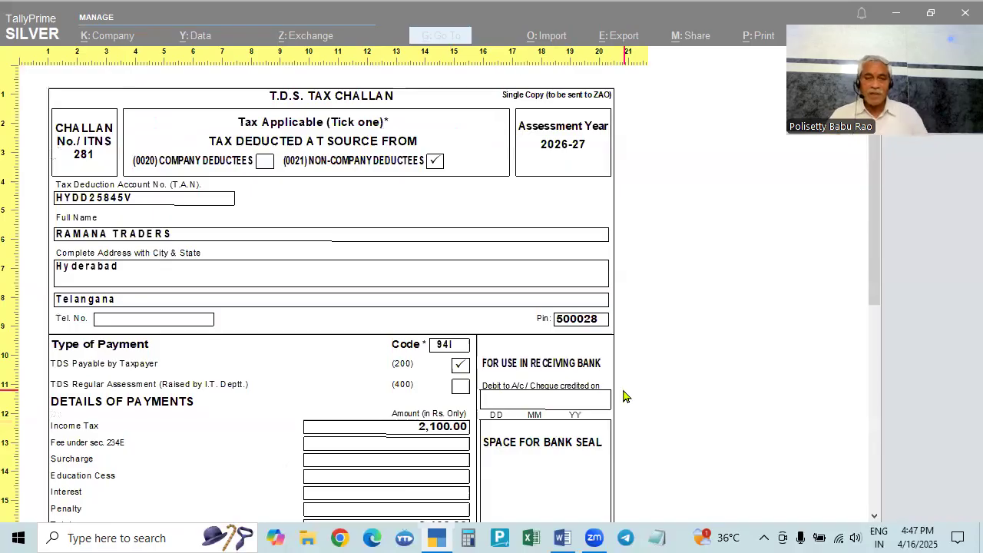
{"action": "scroll", "coordinate": [623, 396], "scroll_direction": "down", "scroll_amount": 3}
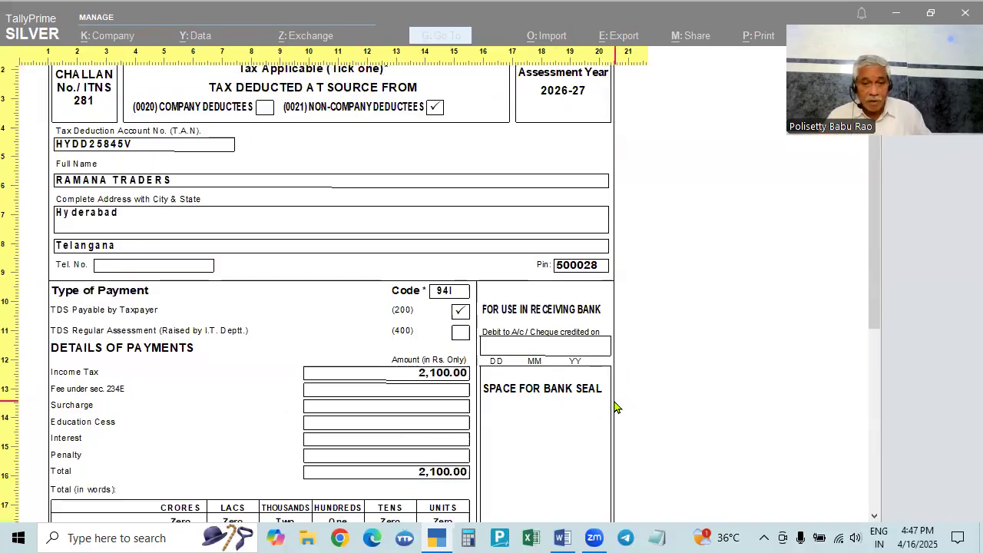
{"action": "scroll", "coordinate": [600, 408], "scroll_direction": "down", "scroll_amount": 5}
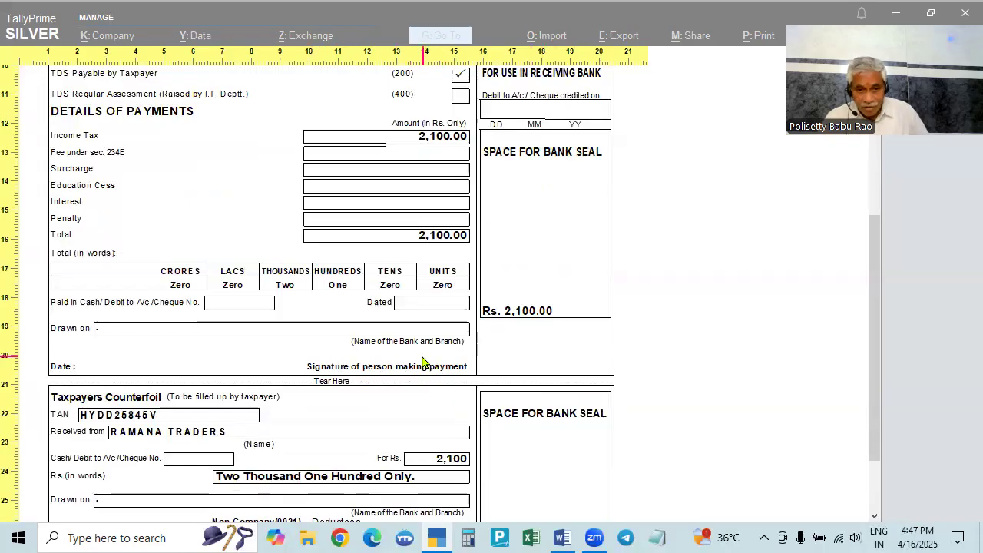
{"action": "scroll", "coordinate": [712, 366], "scroll_direction": "up", "scroll_amount": 2}
{"action": "scroll", "coordinate": [713, 367], "scroll_direction": "up", "scroll_amount": 2}
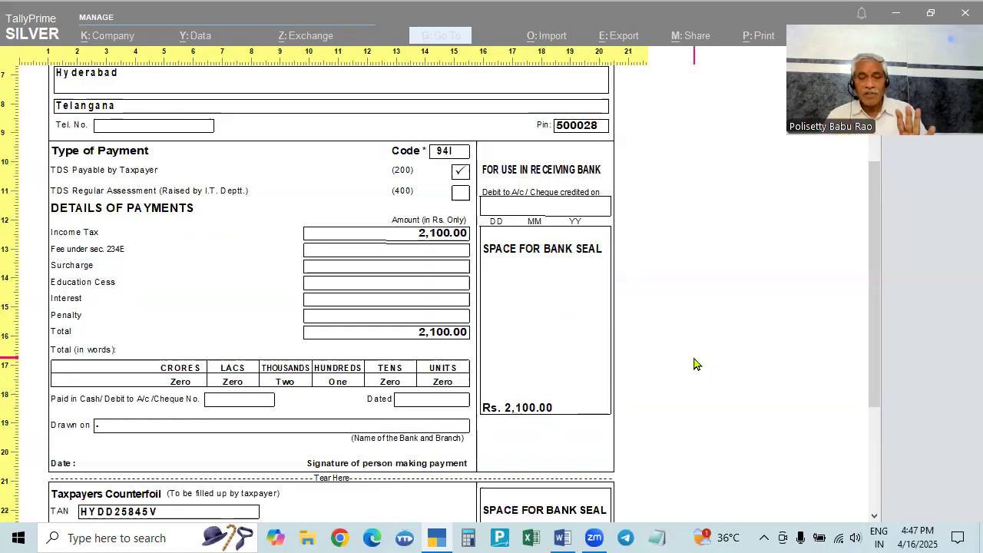
{"action": "scroll", "coordinate": [695, 364], "scroll_direction": "down", "scroll_amount": 4}
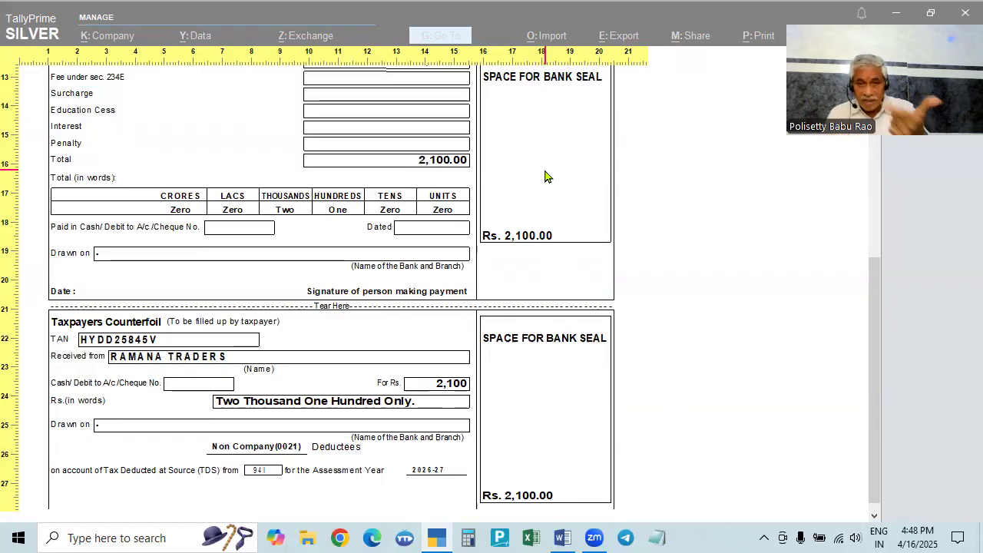
{"action": "scroll", "coordinate": [547, 181], "scroll_direction": "up", "scroll_amount": 1}
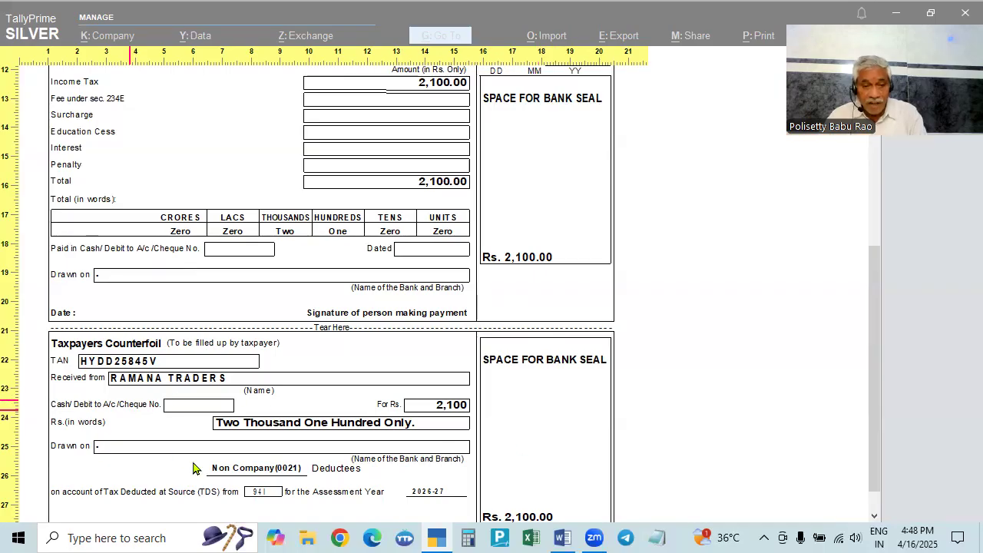
{"action": "key", "text": "Escape"}
{"action": "key", "text": "Escape"}
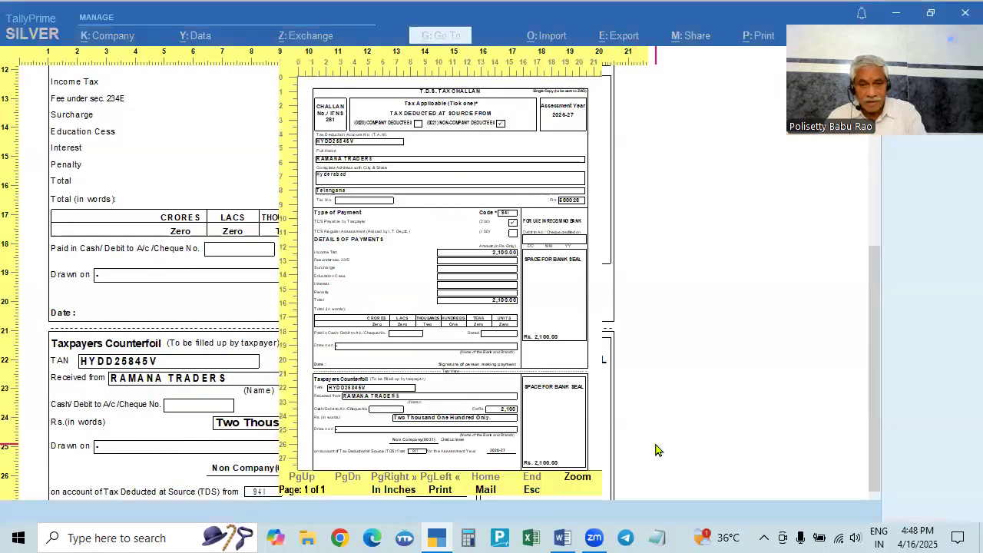
{"action": "key", "text": "Escape"}
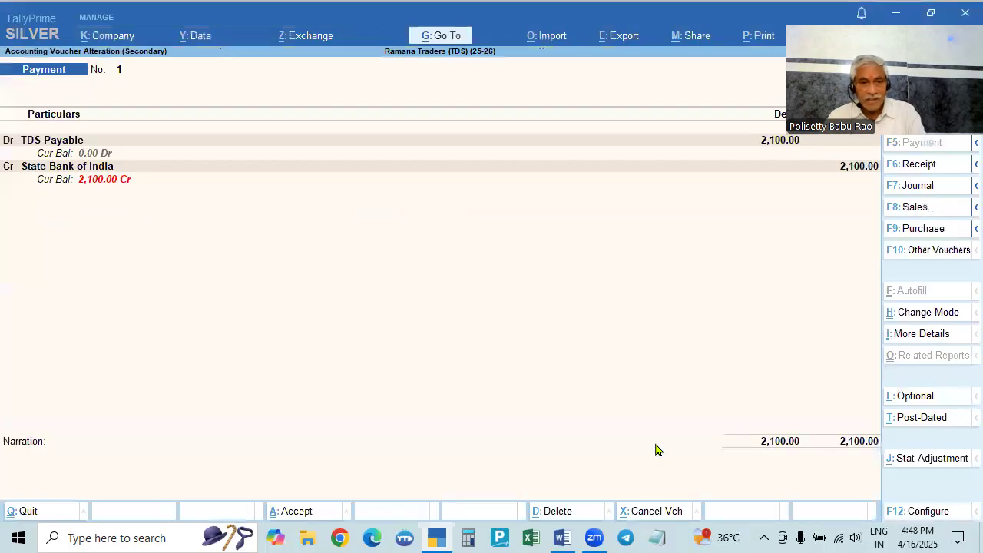
- Leave the payment voucher and return to the list of TDS reports
{"action": "key", "text": "Escape"}
{"action": "key", "text": "Return"}
{"action": "key", "text": "Escape"}
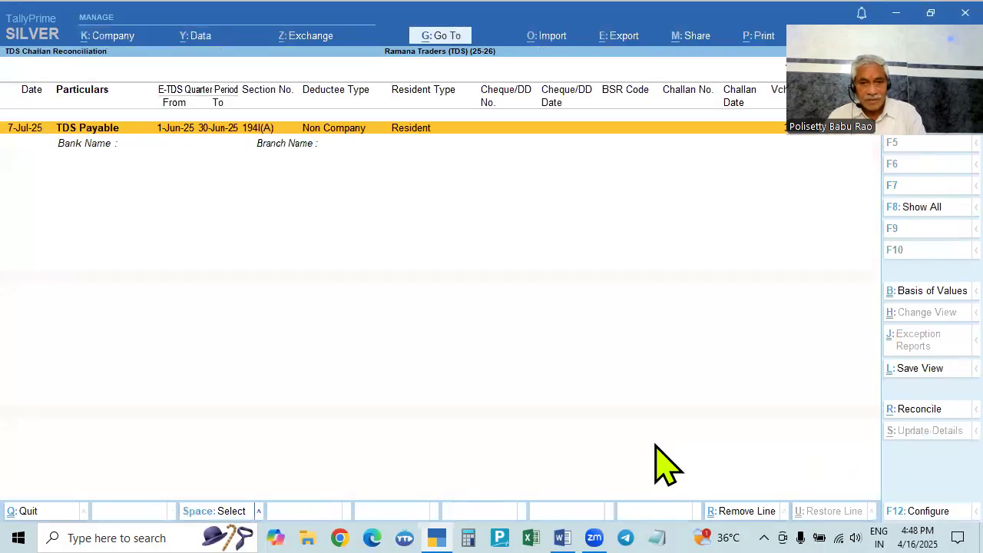
{"action": "key", "text": "Escape"}
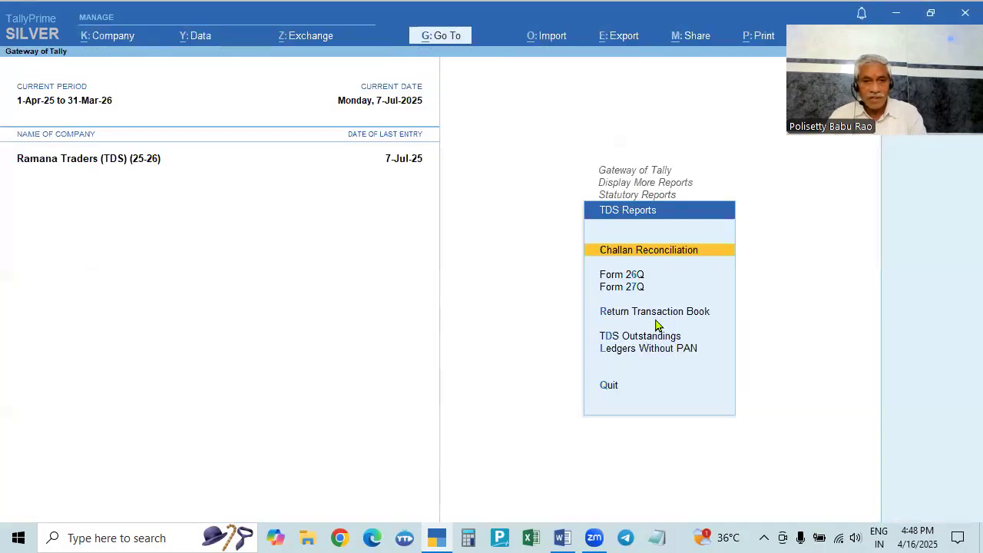
{"action": "key", "text": "Escape"}
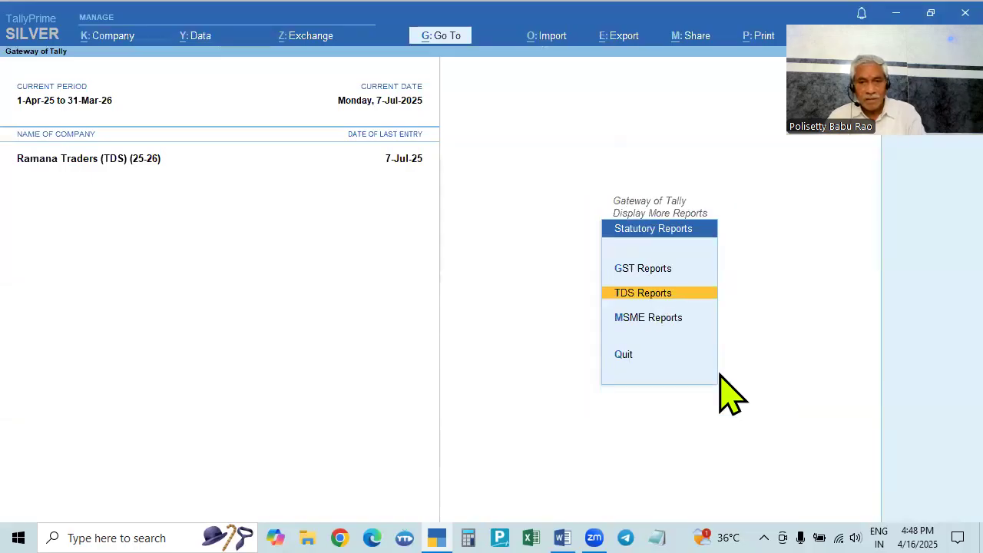
{"action": "key", "text": "Return"}
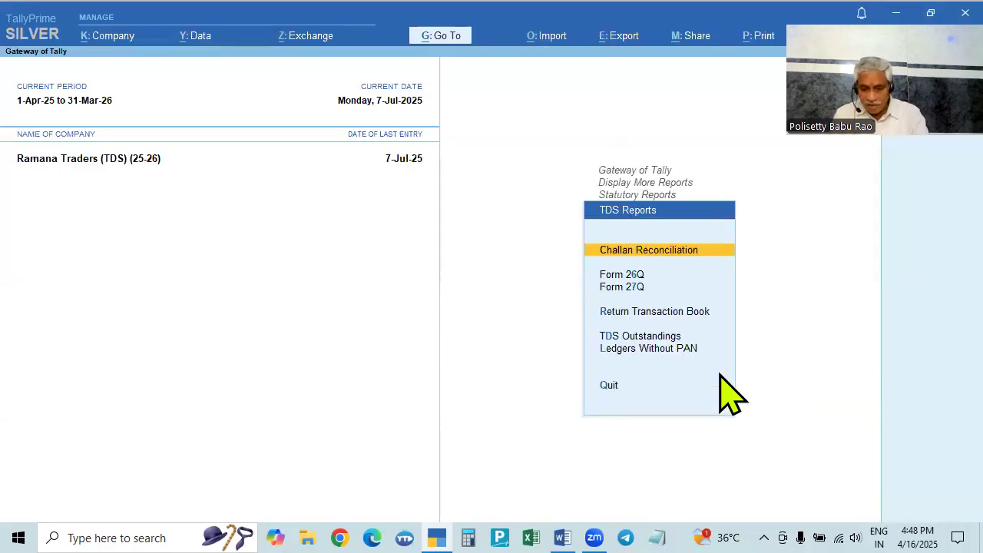
- Check the TDS Outstandings report and return to the list of TDS reports
{"action": "key", "text": "Down"}
{"action": "key", "text": "Down"}
{"action": "key", "text": "Down"}
{"action": "key", "text": "Down"}
{"action": "key", "text": "Return"}
{"action": "key", "text": "Escape"}
{"action": "key", "text": "Up"}
{"action": "key", "text": "Up"}
{"action": "key", "text": "Up"}
{"action": "key", "text": "Up"}
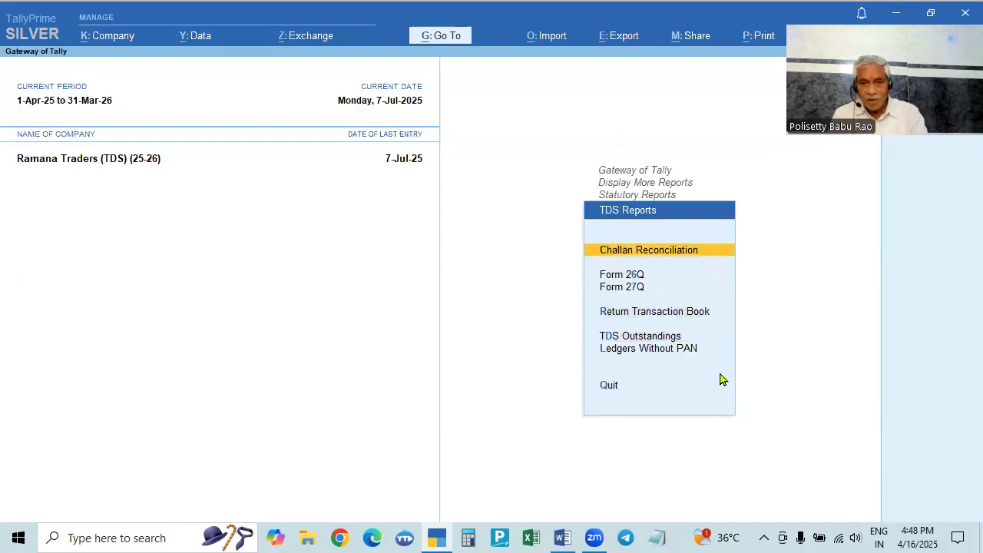
- Open Challan Reconciliation and start reconciling the 7-Jul-25 TDS Payable entry
{"action": "key", "text": "Return"}
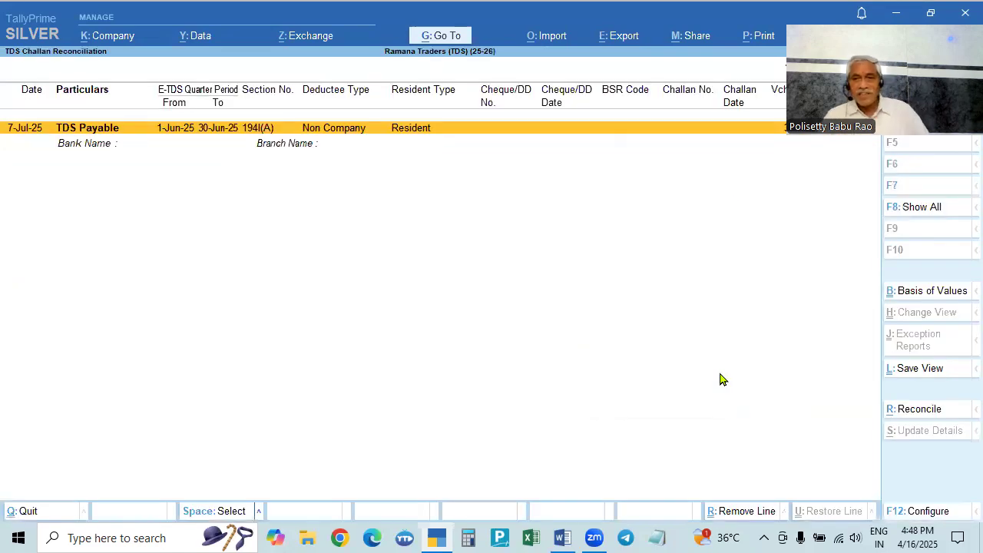
{"action": "left_click", "coordinate": [879, 154]}
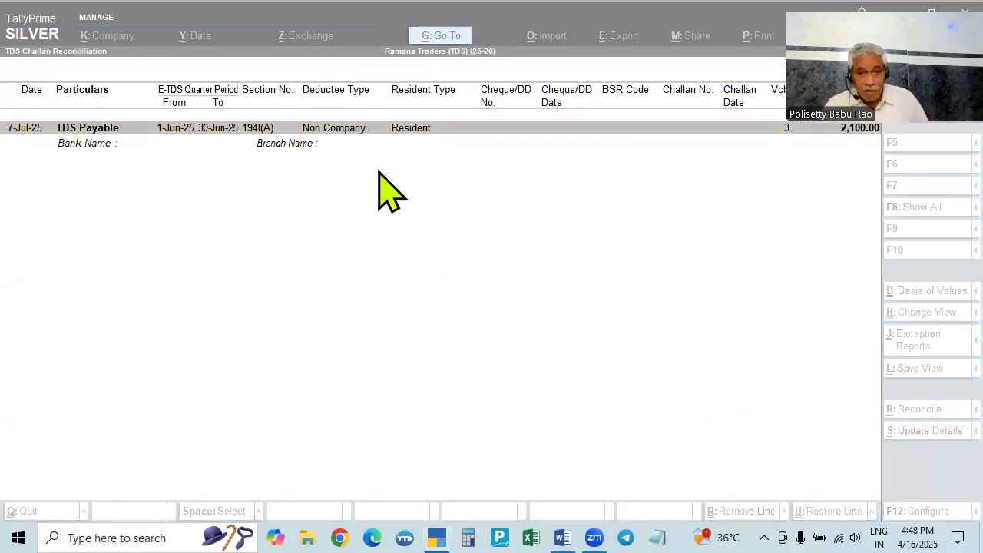
{"action": "left_click", "coordinate": [500, 152]}
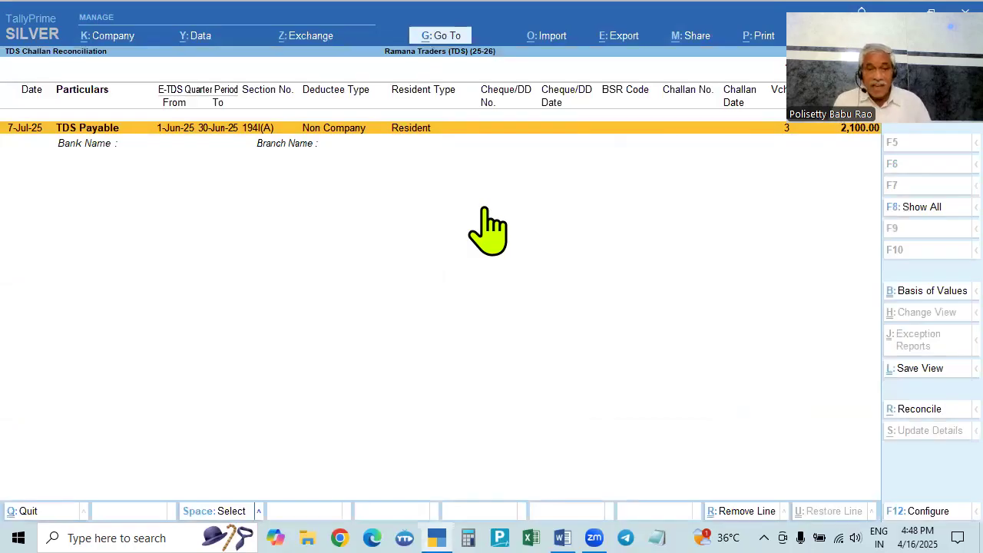
{"action": "left_click", "coordinate": [916, 410]}
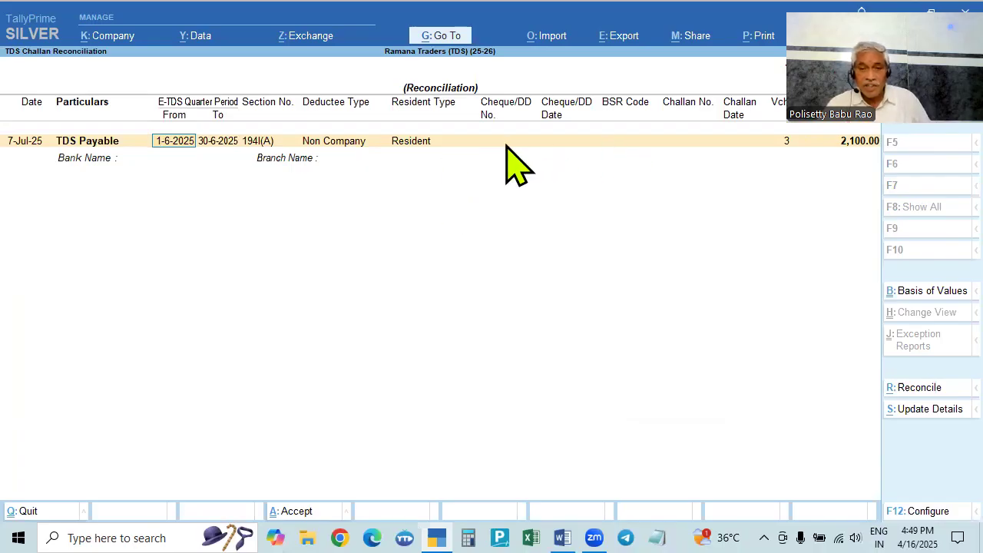
- Accept the entry's period, section and deductee details, and enter cheque/DD number 123455 with cheque date 7-7-2025
{"action": "key", "text": "Return"}
{"action": "key", "text": "Return"}
{"action": "key", "text": "Return"}
{"action": "key", "text": "Return"}
{"action": "key", "text": "Return"}
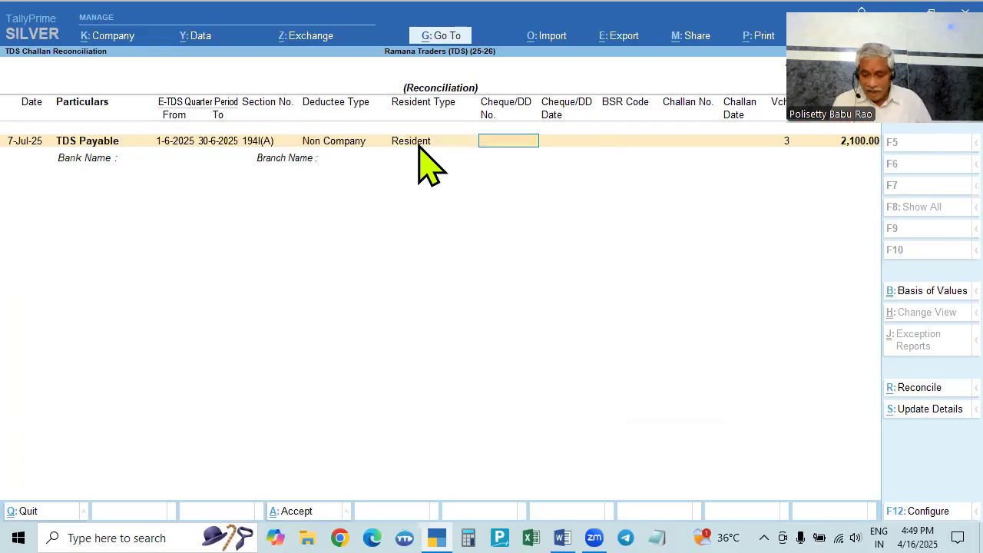
{"action": "type", "text": "1234556"}
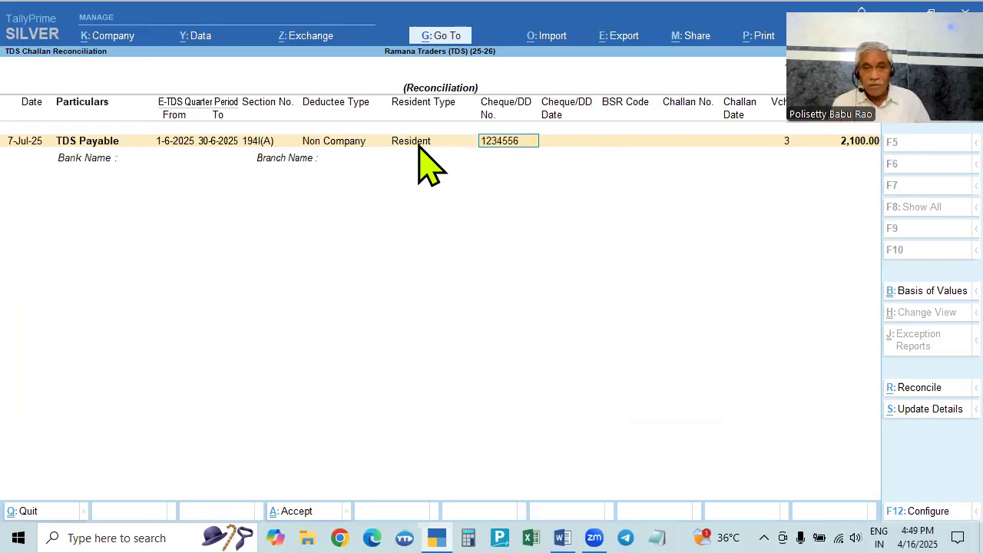
{"action": "key", "text": "BackSpace"}
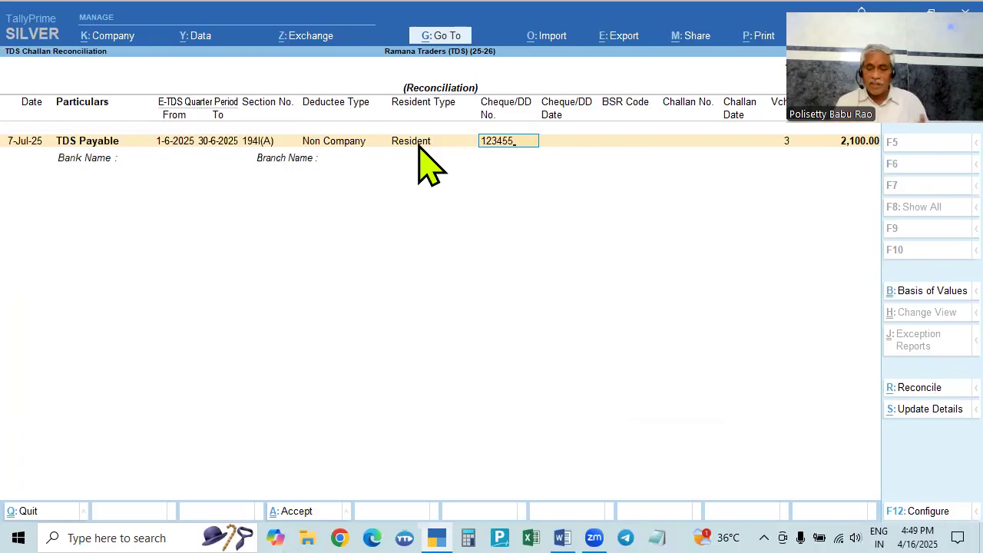
{"action": "key", "text": "Return"}
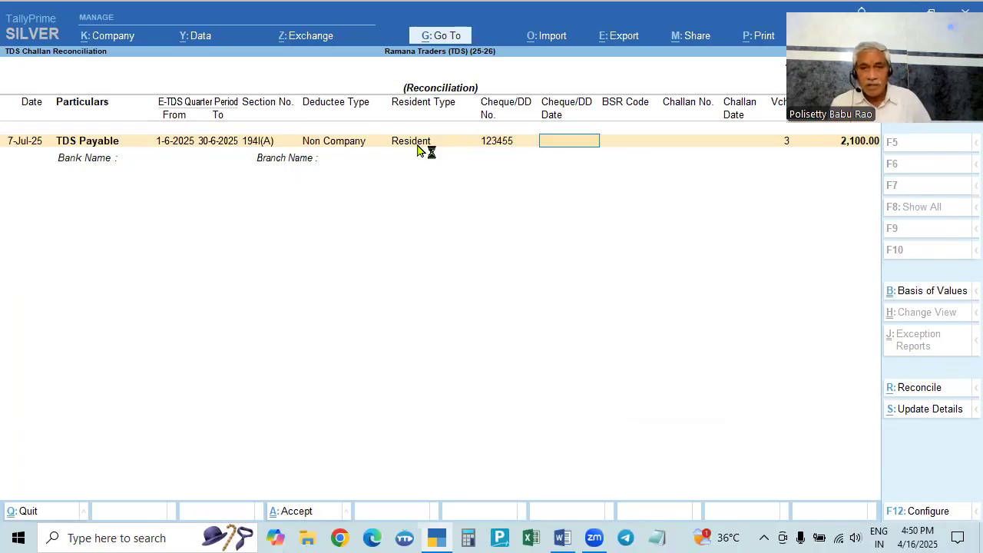
{"action": "type", "text": "7"}
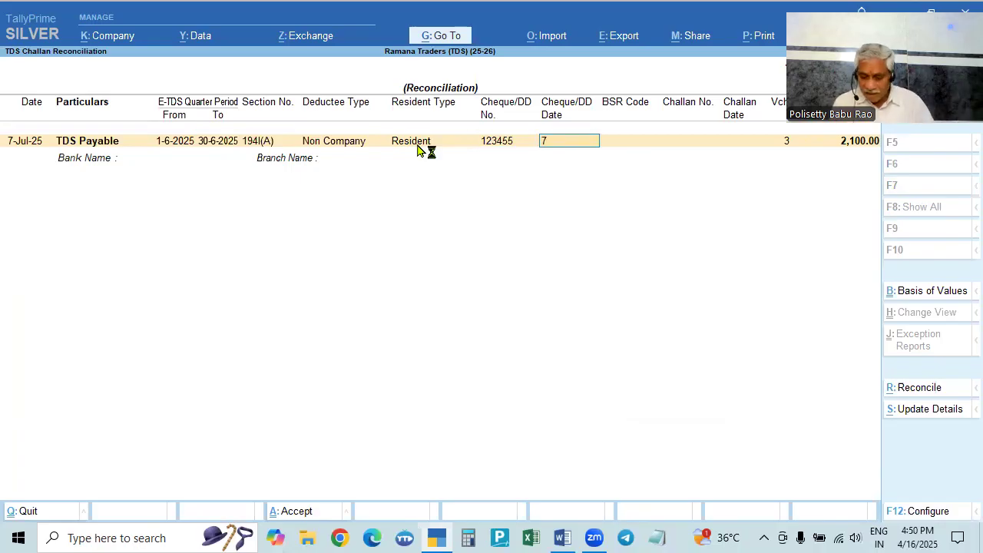
{"action": "type", "text": ".7"}
{"action": "key", "text": "Return"}
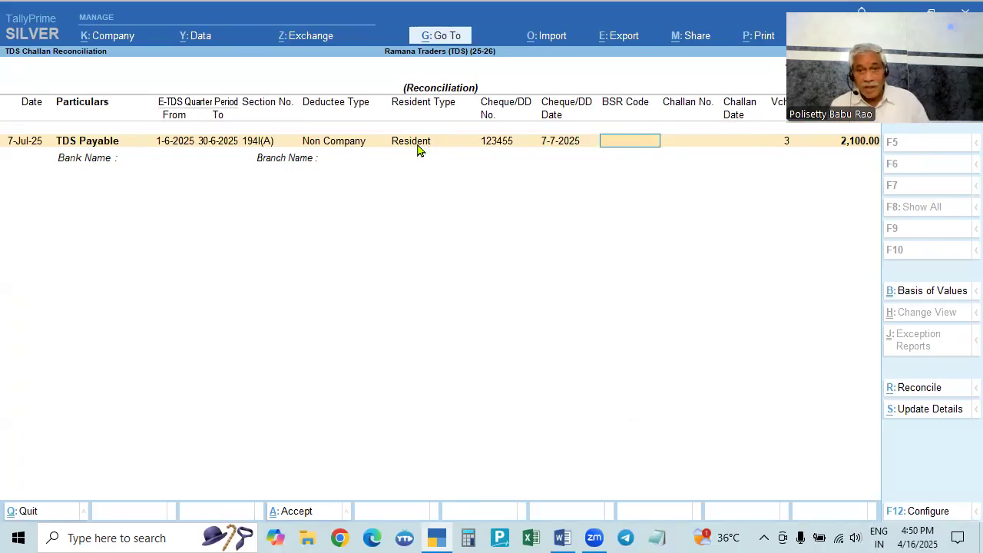
- Enter BSR code 2589632, challan number 25896 and challan date 7-7-2025 for the TDS Payable entry
{"action": "type", "text": "258963"}
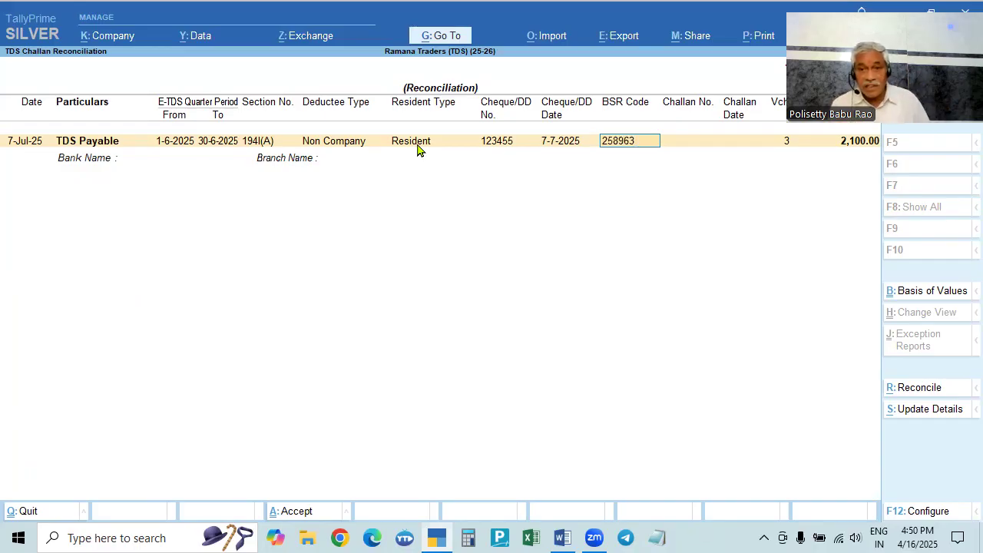
{"action": "key", "text": "Return"}
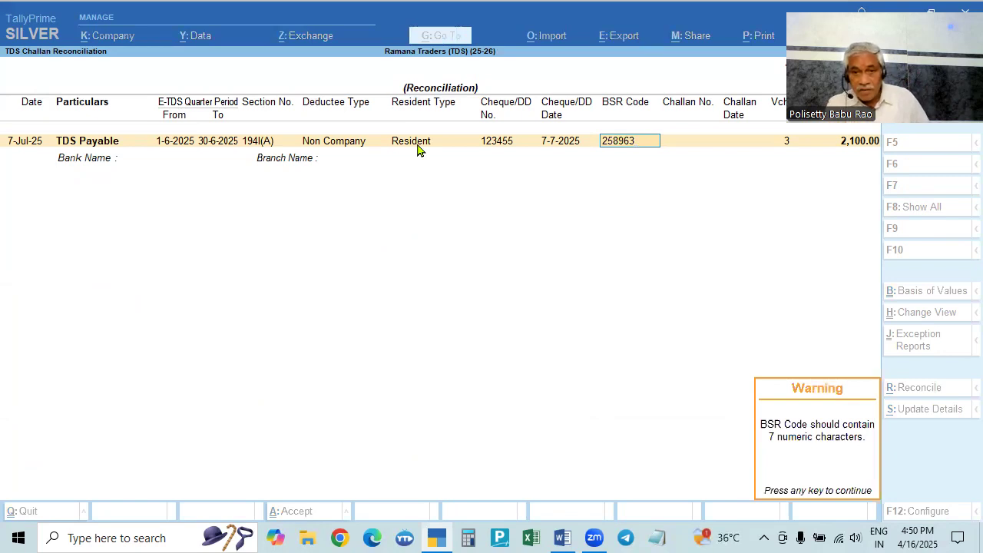
{"action": "left_click", "coordinate": [642, 144]}
{"action": "left_click", "coordinate": [642, 144]}
{"action": "type", "text": "2"}
{"action": "key", "text": "Return"}
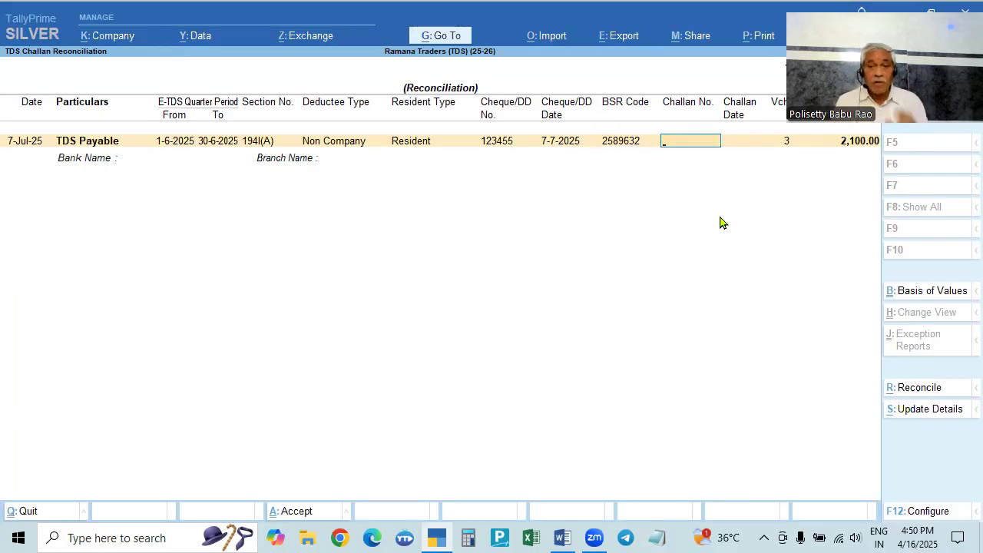
{"action": "type", "text": "25896"}
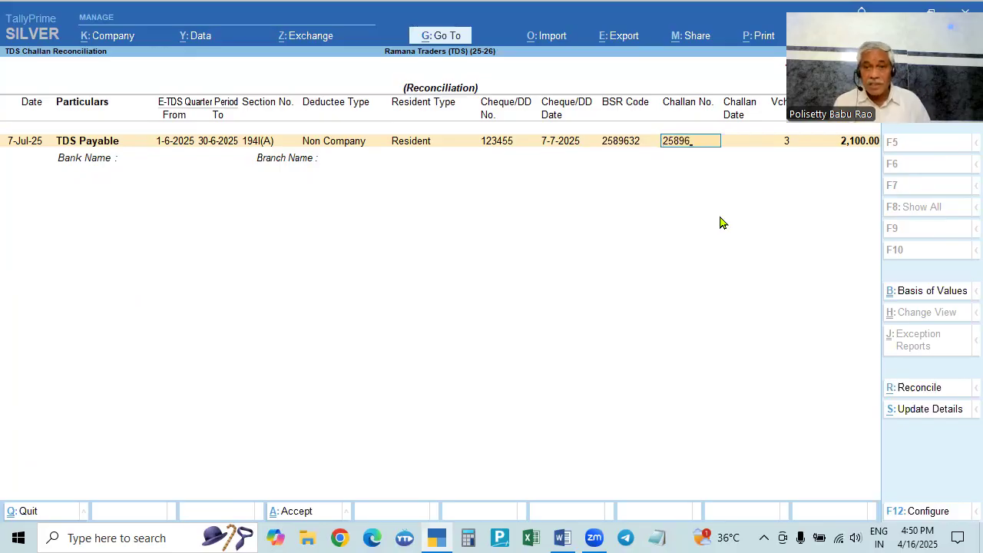
{"action": "key", "text": "Return"}
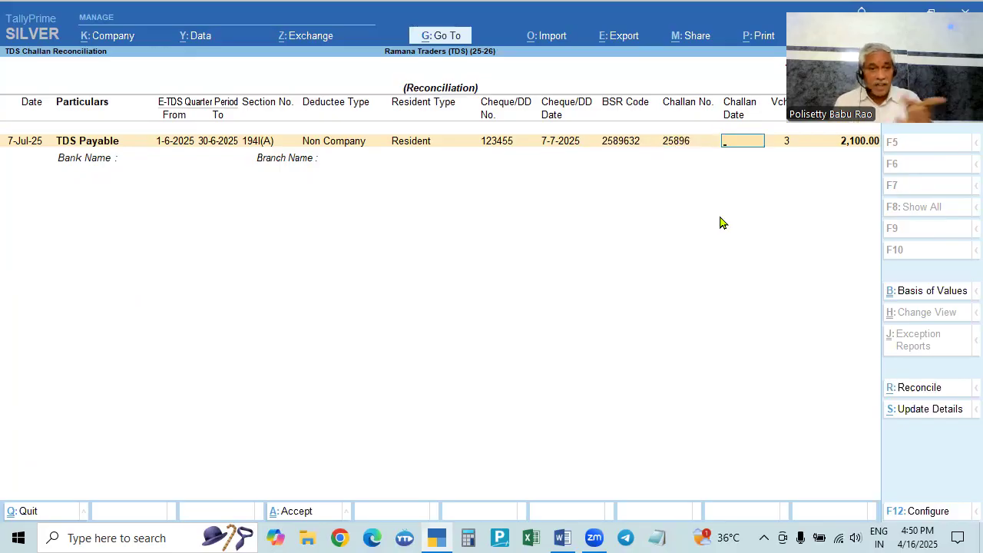
{"action": "key", "text": "Return"}
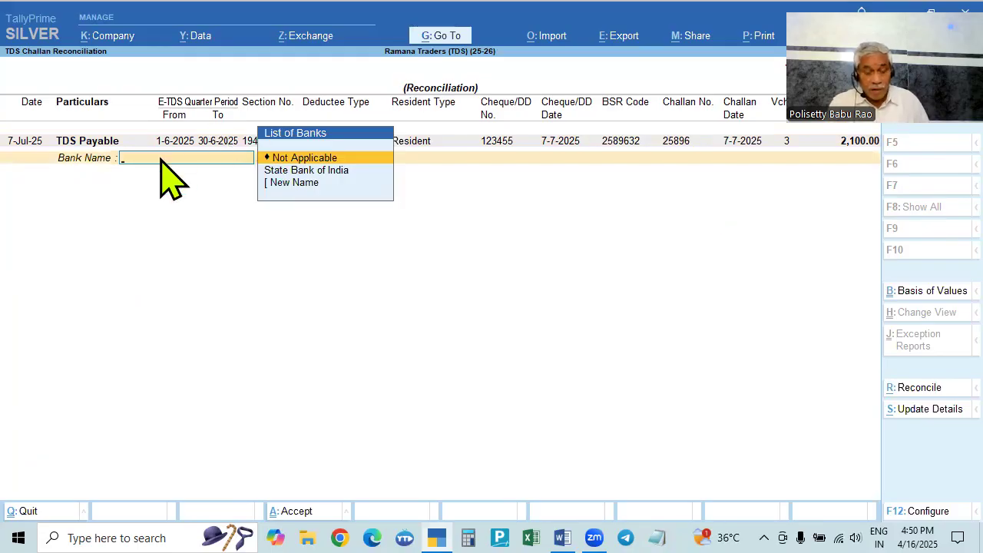
- Set the bank to State Bank of India and the branch to Kukatpally, save the reconciliation and return to the TDS reports
{"action": "left_click", "coordinate": [293, 171]}
{"action": "type", "text": "Kukatpally"}
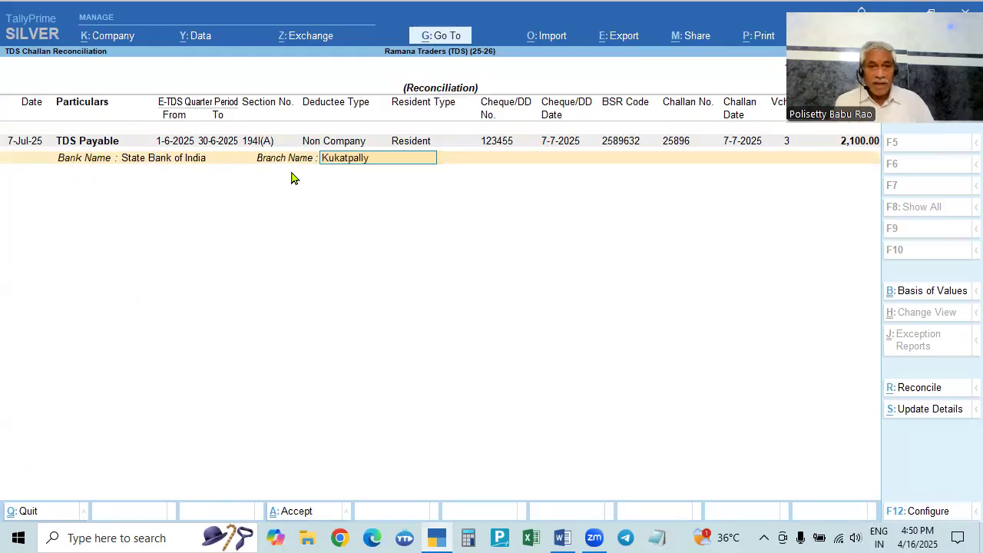
{"action": "key", "text": "Return"}
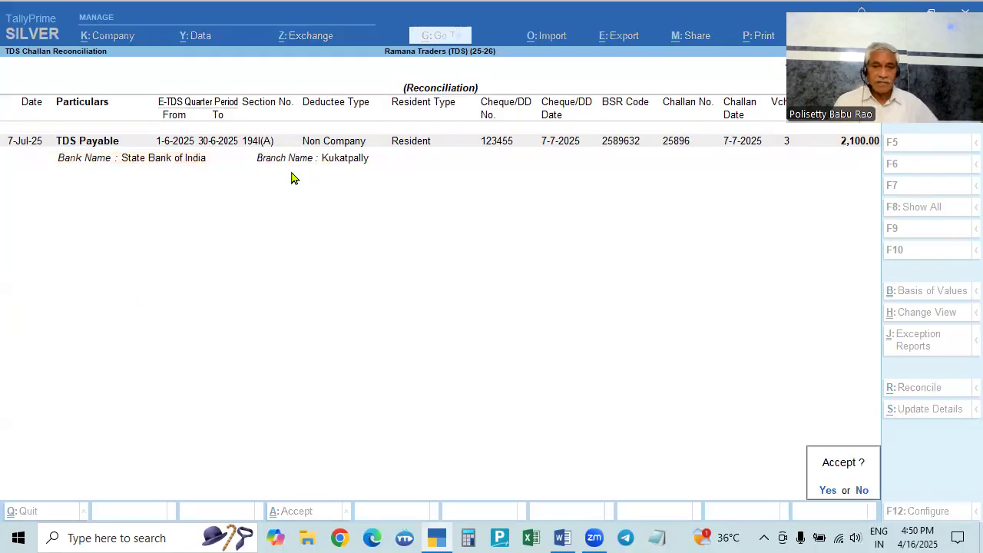
{"action": "key", "text": "Return"}
{"action": "key", "text": "Escape"}
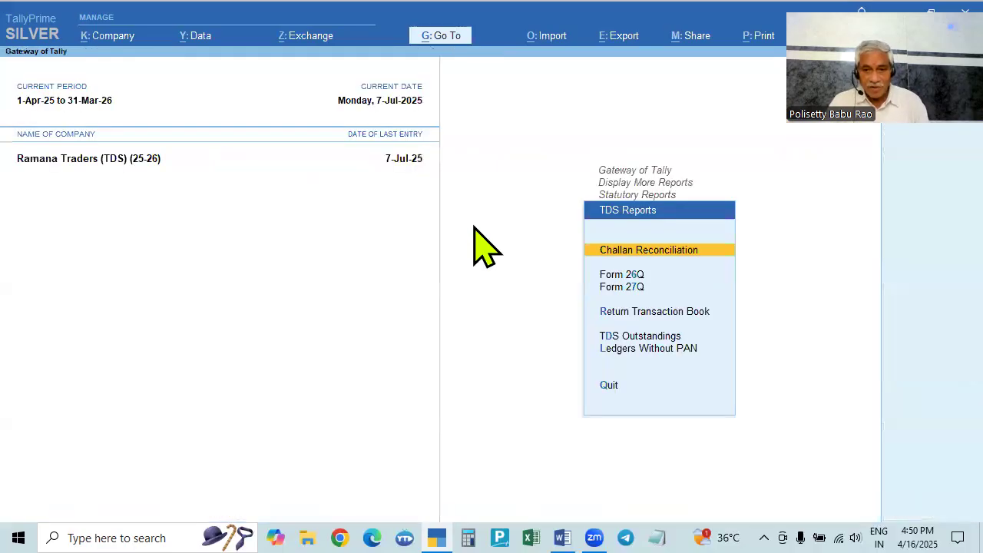
- Check the TDS Outstandings and Challan Reconciliation reports for remaining entries and return to the list of TDS reports
{"action": "key", "text": "Down"}
{"action": "key", "text": "Down"}
{"action": "key", "text": "Down"}
{"action": "key", "text": "Down"}
{"action": "key", "text": "Return"}
{"action": "key", "text": "Escape"}
{"action": "key", "text": "Up"}
{"action": "key", "text": "Up"}
{"action": "key", "text": "Up"}
{"action": "key", "text": "Up"}
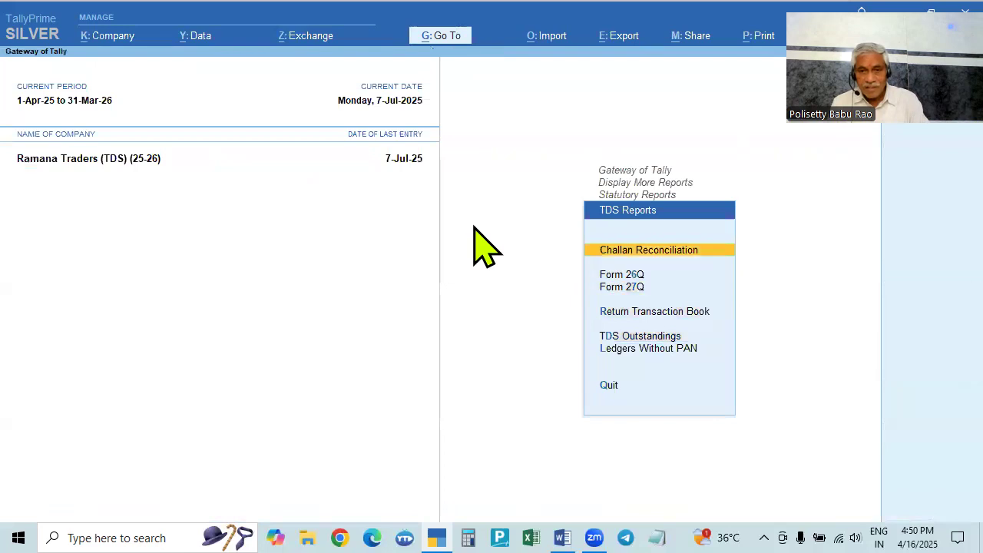
{"action": "key", "text": "Return"}
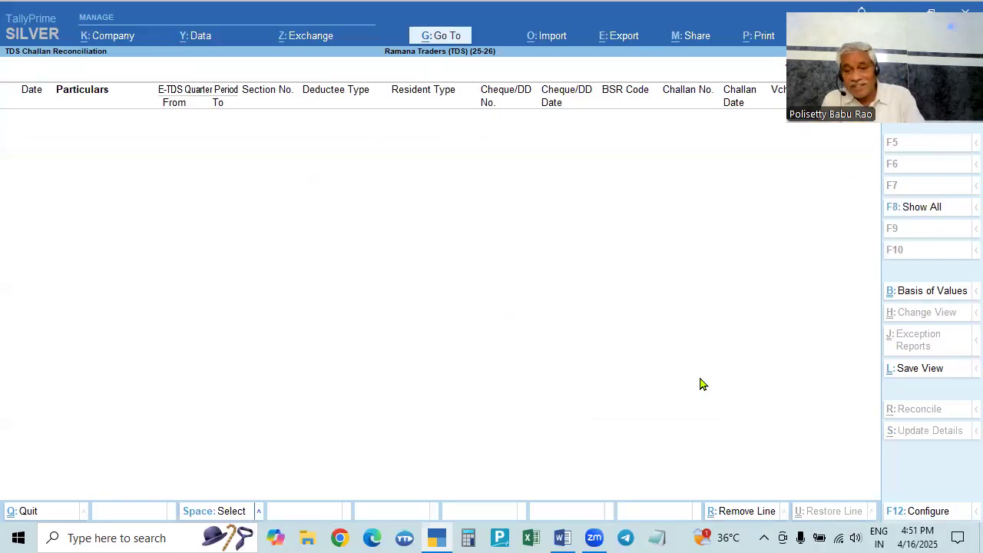
{"action": "key", "text": "Escape"}
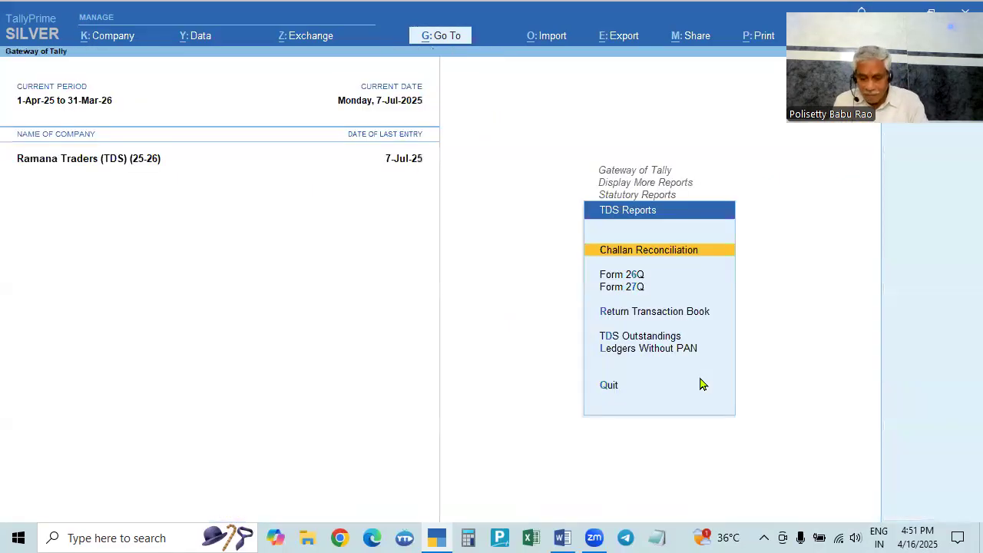
- Open Form 26Q and set its report period from 1-4-2025 to 30-6-2025
{"action": "key", "text": "Down"}
{"action": "key", "text": "Return"}
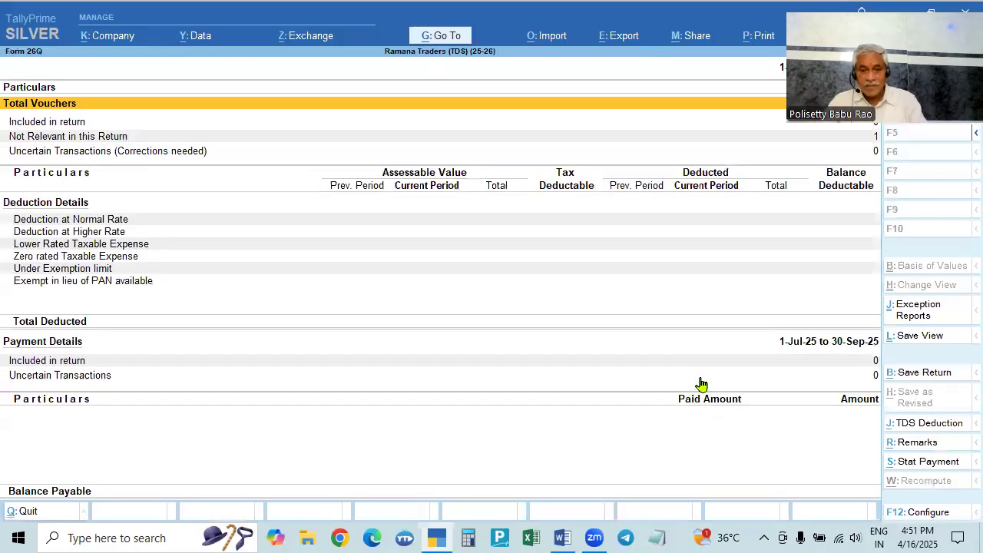
{"action": "key", "text": "F2"}
{"action": "type", "text": "1-4"}
{"action": "key", "text": "Return"}
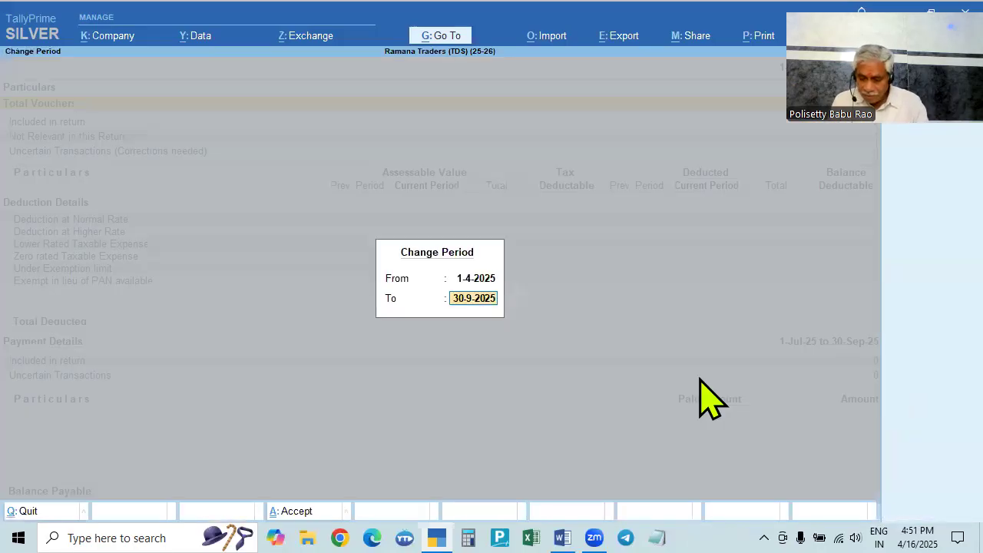
{"action": "type", "text": "30-9"}
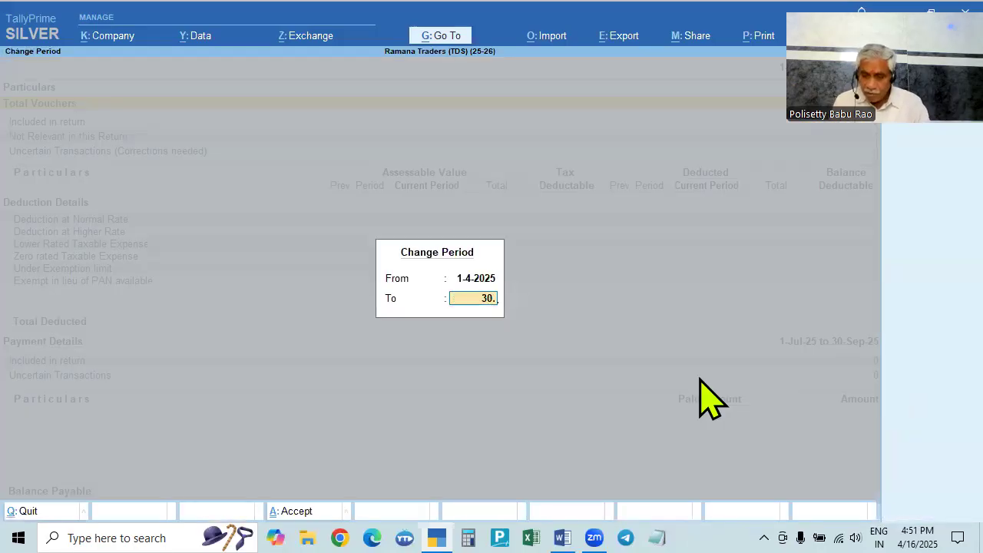
{"action": "key", "text": "Return"}
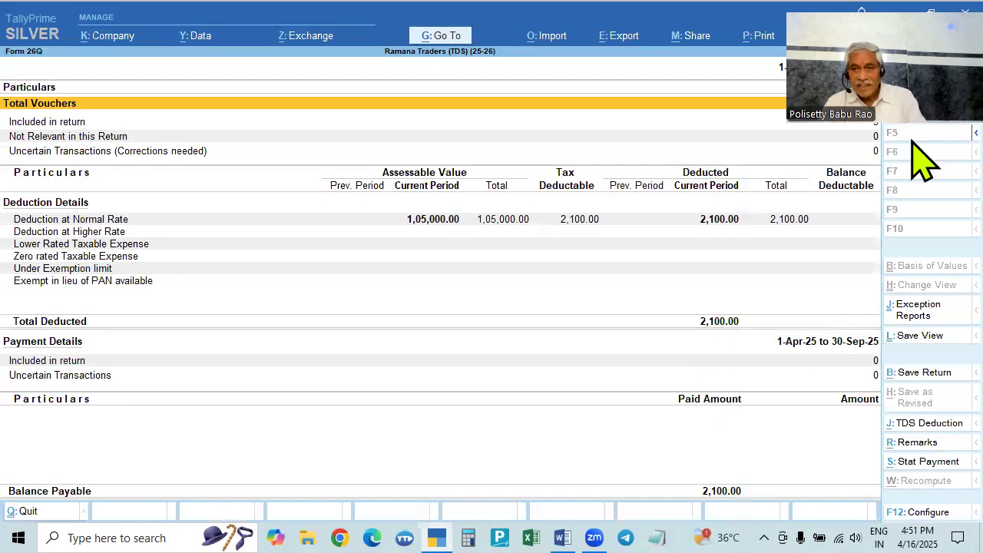
{"action": "key", "text": "F2"}
{"action": "left_click_drag", "start_coordinate": [873, 136], "coordinate": [259, 197]}
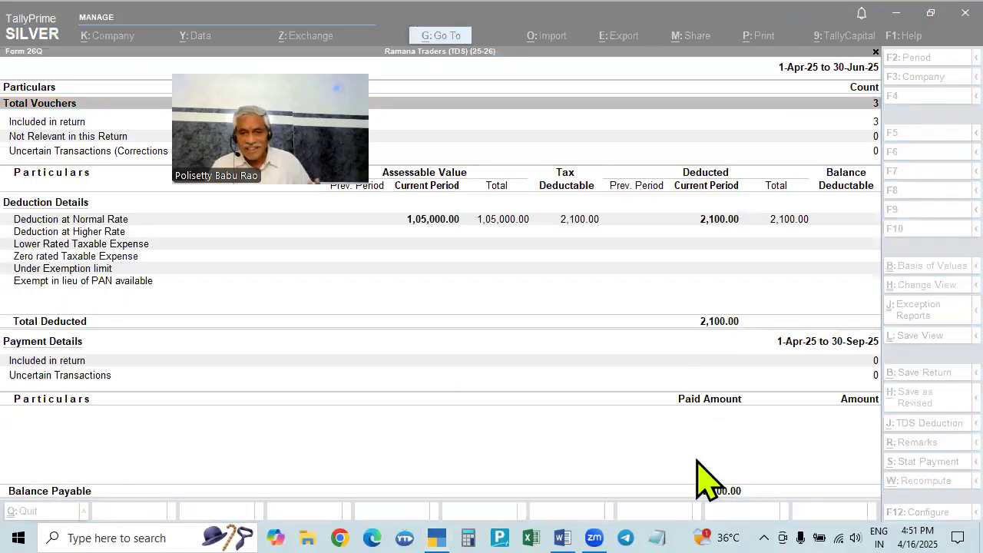
{"action": "left_click", "coordinate": [662, 450]}
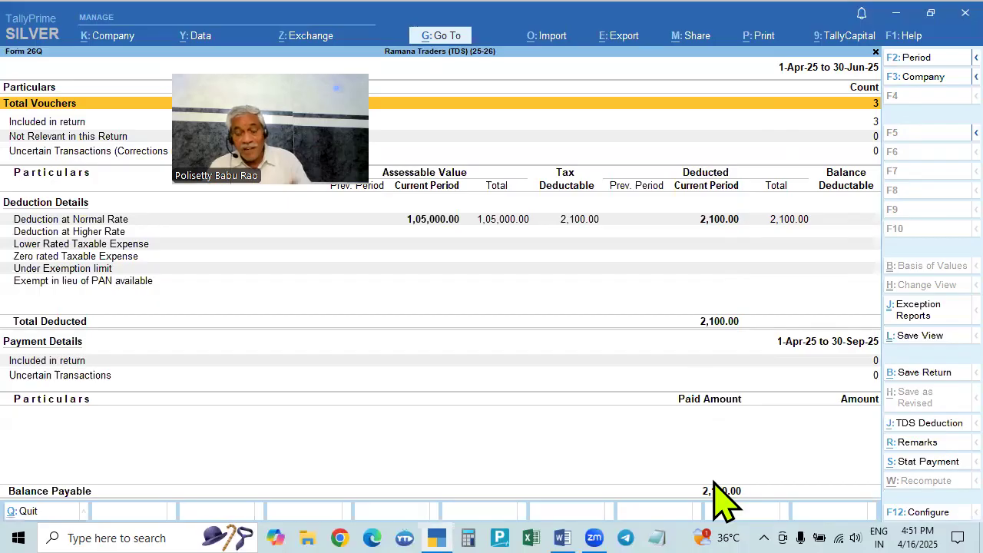
- Change the Form 26Q period to run from 1-4-2025 to 7-7-2025
{"action": "left_click", "coordinate": [829, 67]}
{"action": "type", "text": "1-4"}
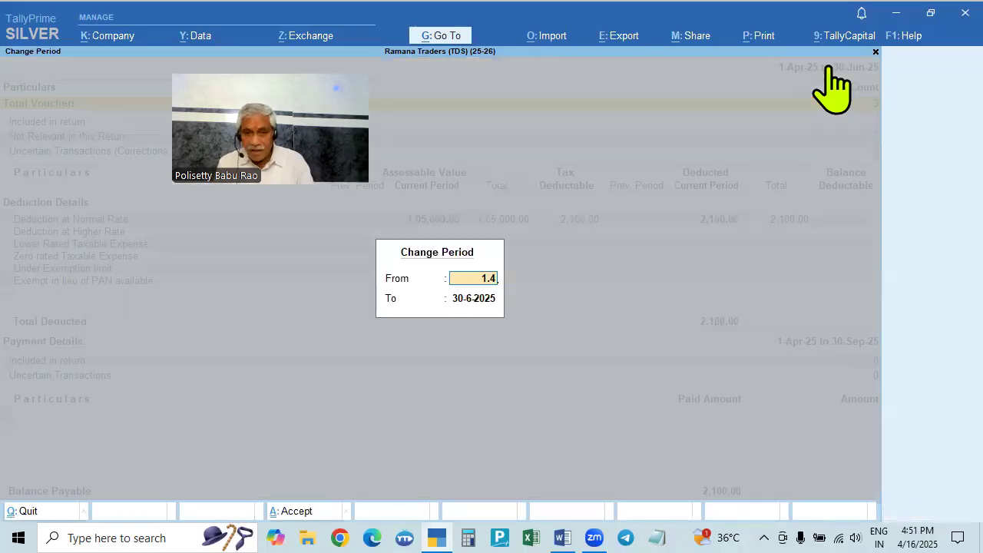
{"action": "key", "text": "Return"}
{"action": "type", "text": "7.7"}
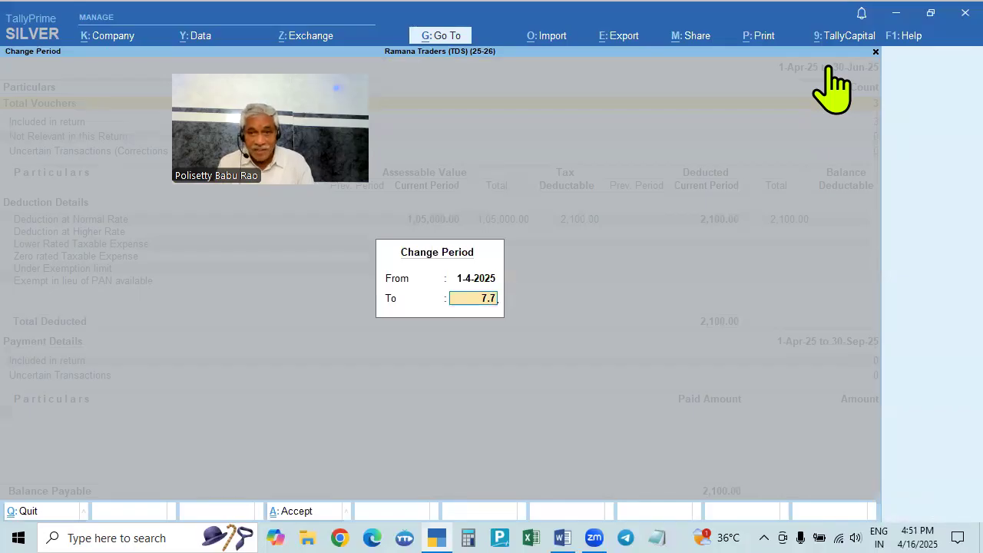
{"action": "key", "text": "Return"}
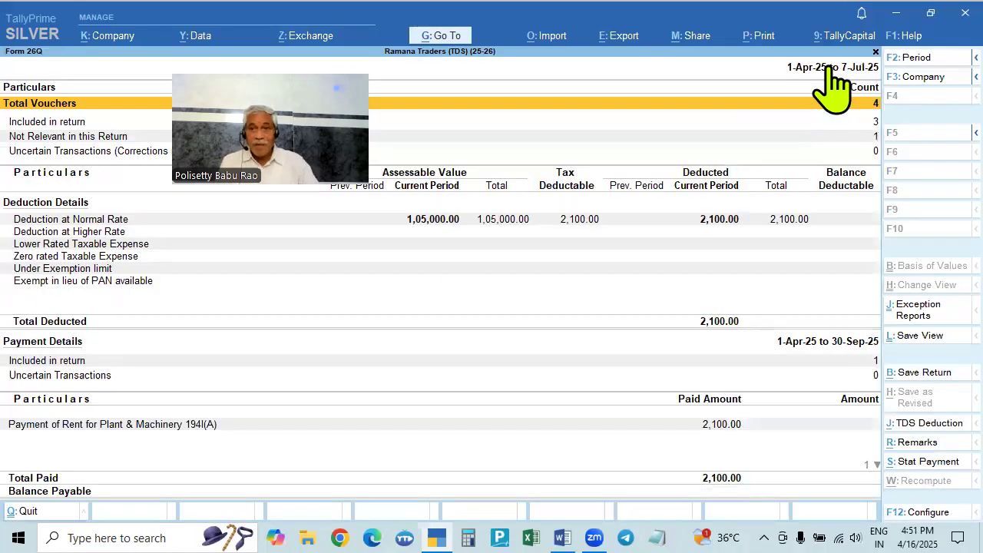